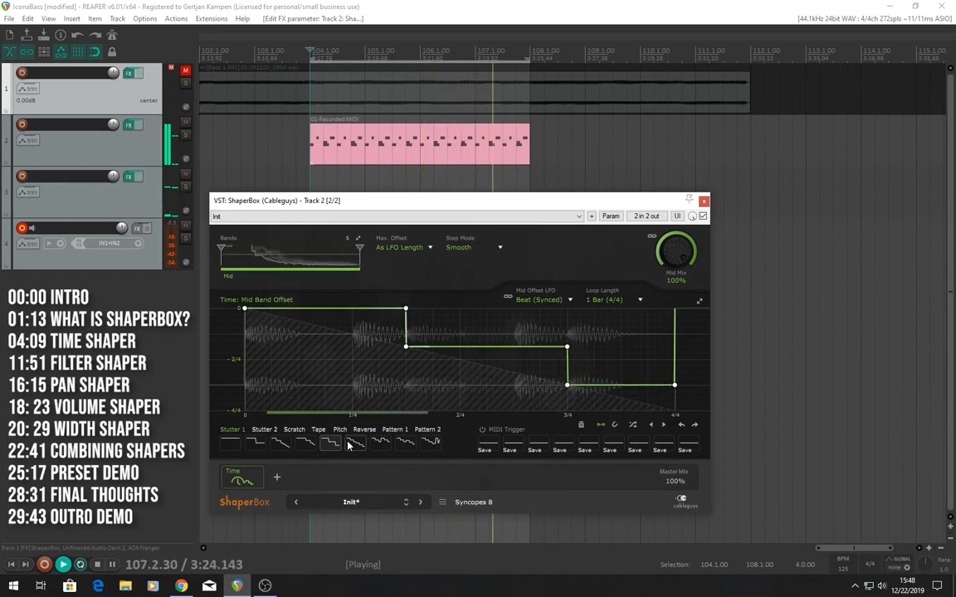
- Audition the Syncopes 8 and half-bar step shapes from the Stutter 1 set, returning to Unchanged
left_click(349, 445)
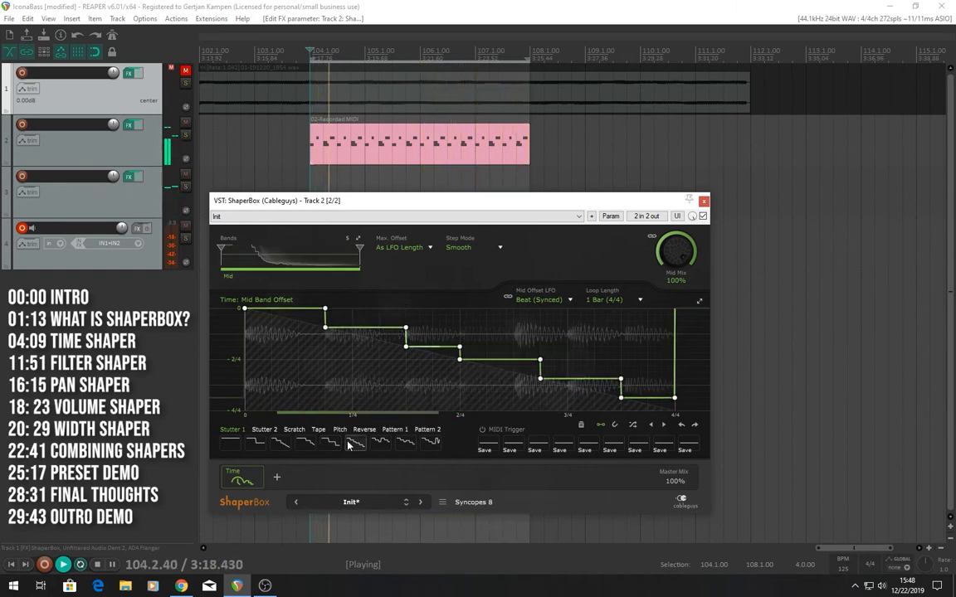
left_click(236, 446)
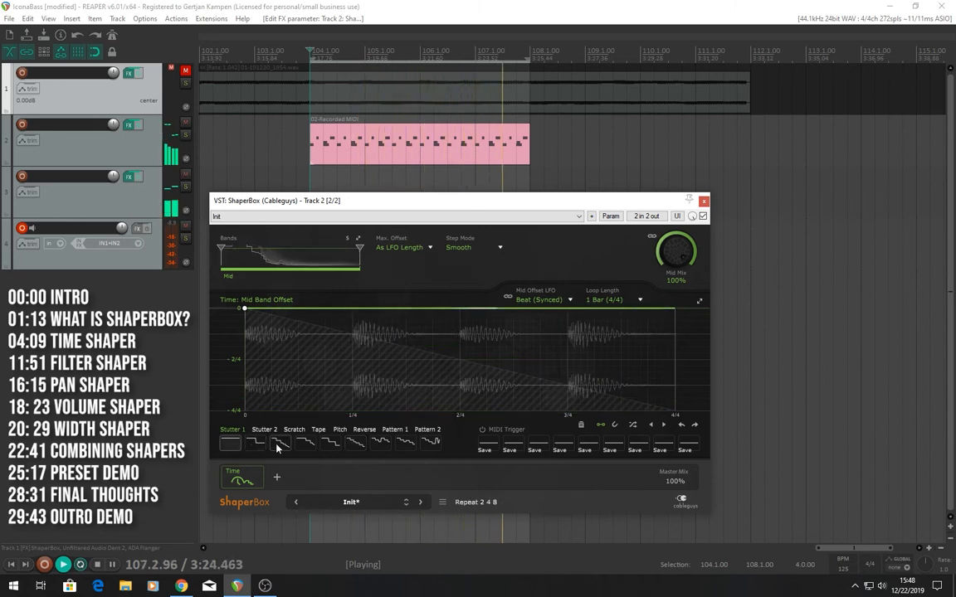
left_click(256, 446)
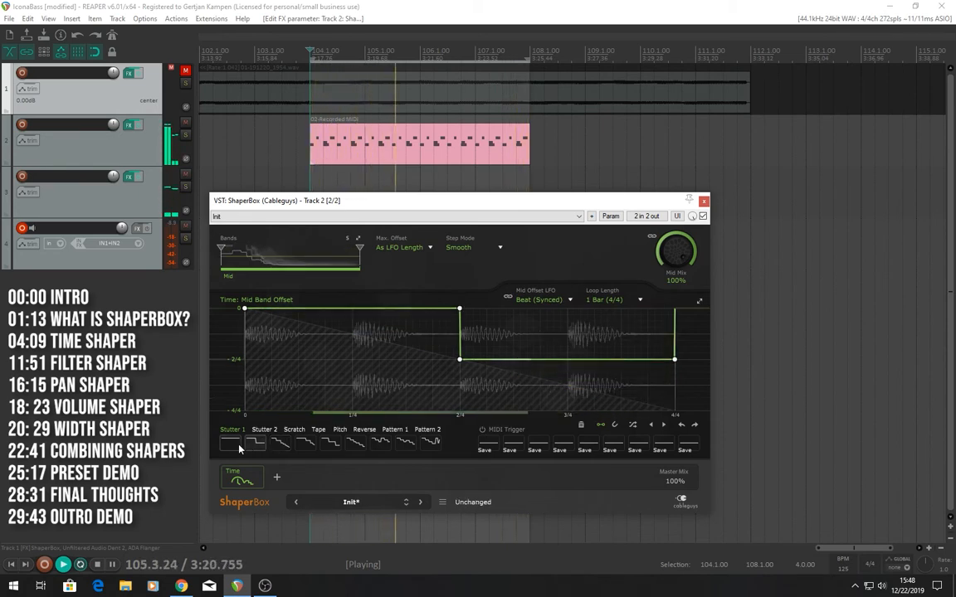
left_click(239, 449)
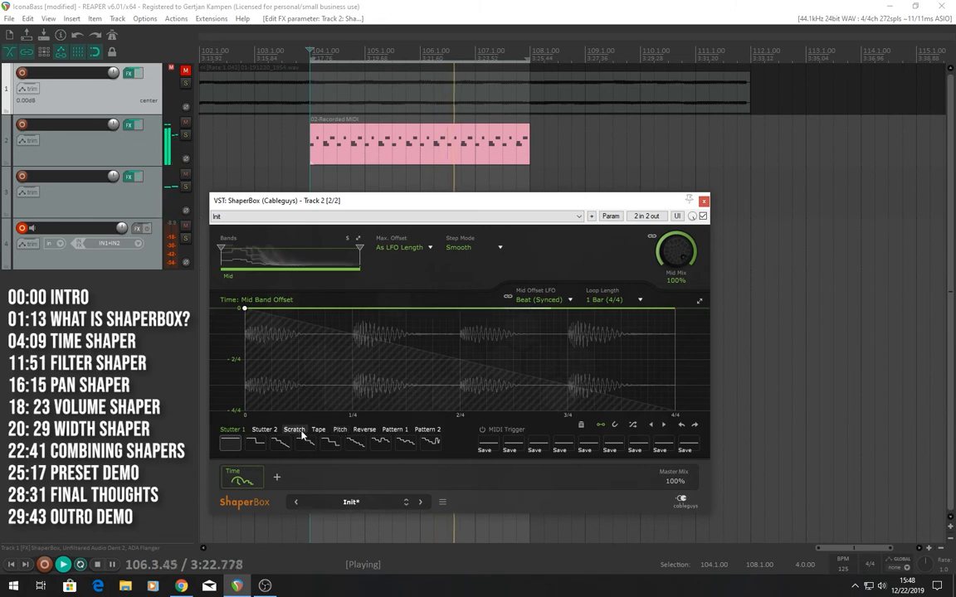
- Audition the Repeat & pitch shape from the Stutter 2 set on the mid band offset
left_click(264, 430)
left_click(304, 444)
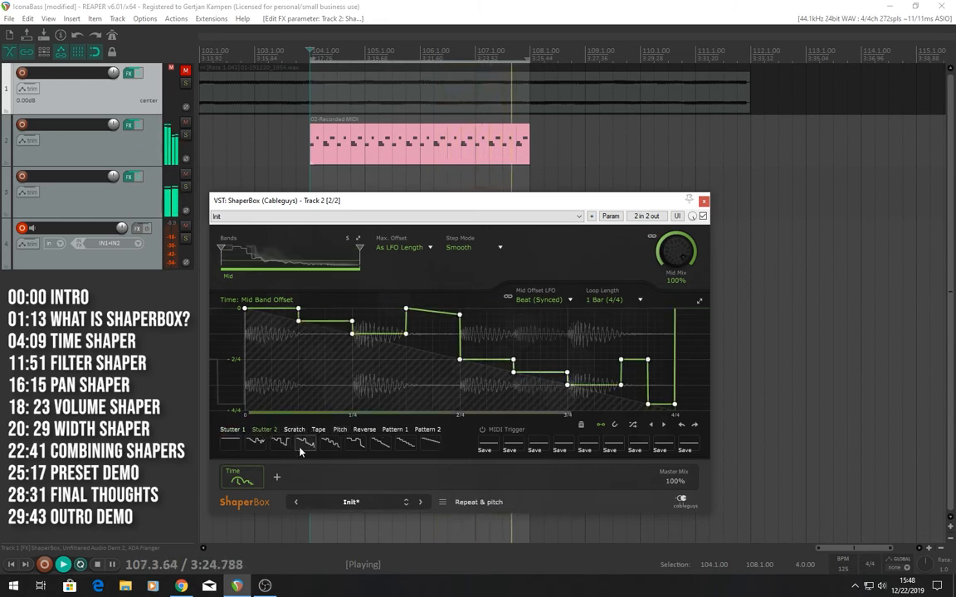
left_click(358, 442)
- Audition the Pattern 3 and Pattern 8 shapes from the Pattern 1 set on the mid band offset
left_click(395, 429)
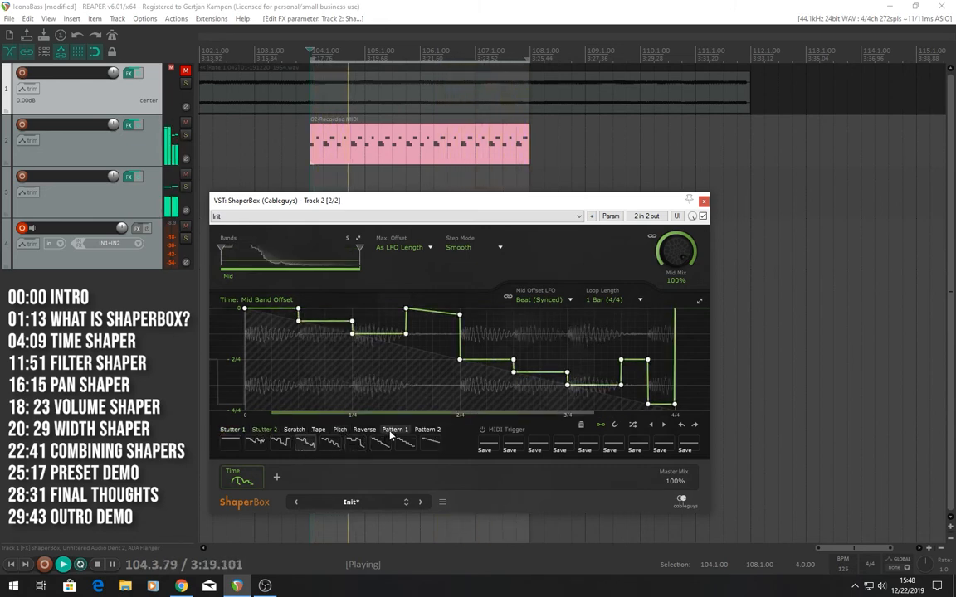
left_click(304, 445)
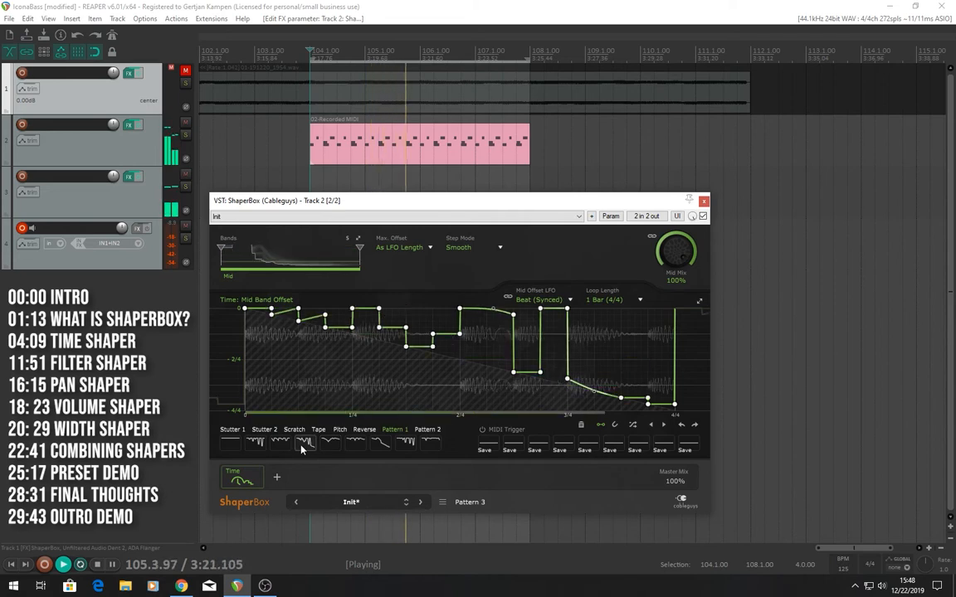
left_click(402, 445)
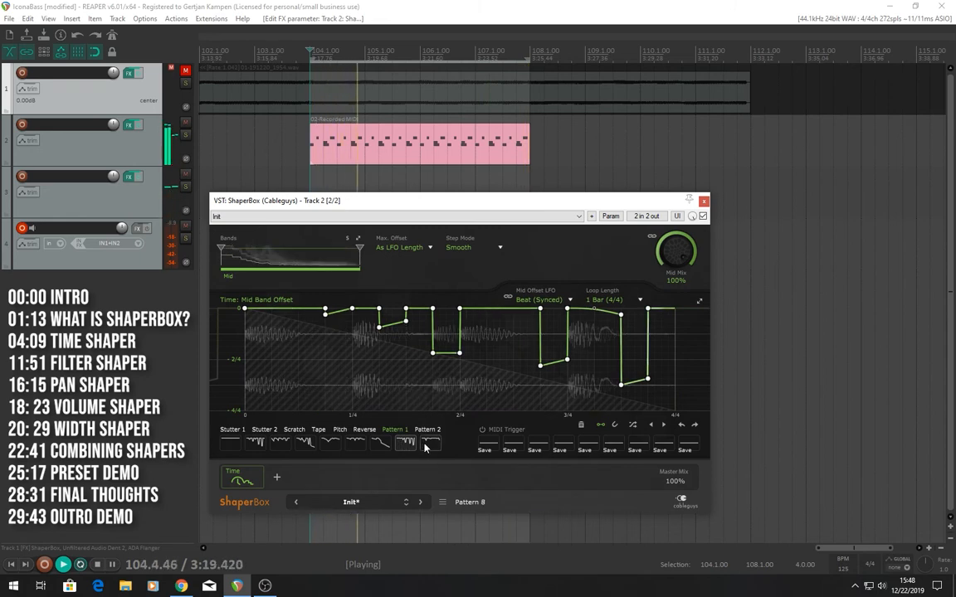
- Audition the shapes of the Pattern 2 set on the mid band offset, including Pattern 10 and Pattern 9
left_click(428, 429)
left_click(305, 444)
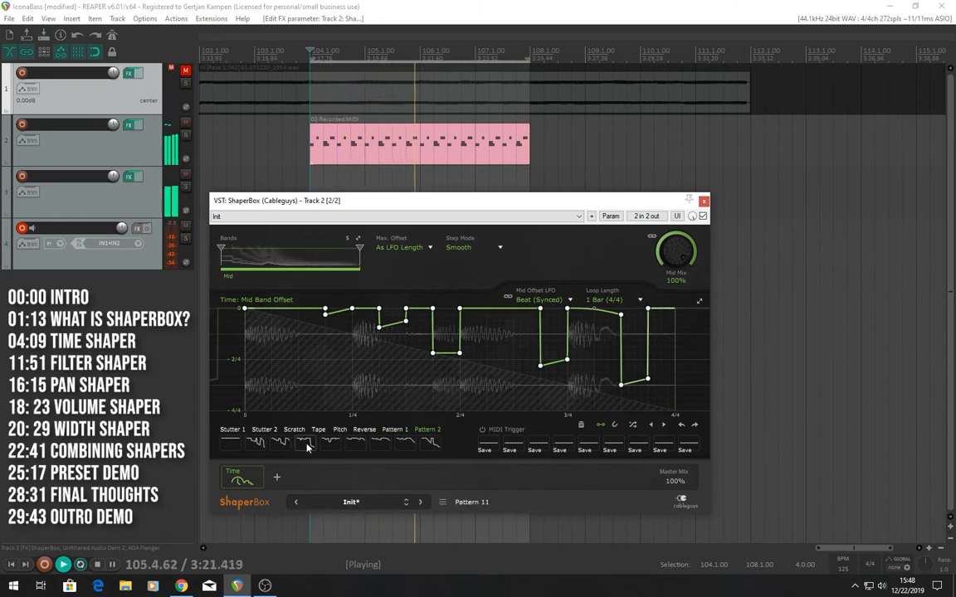
left_click(280, 444)
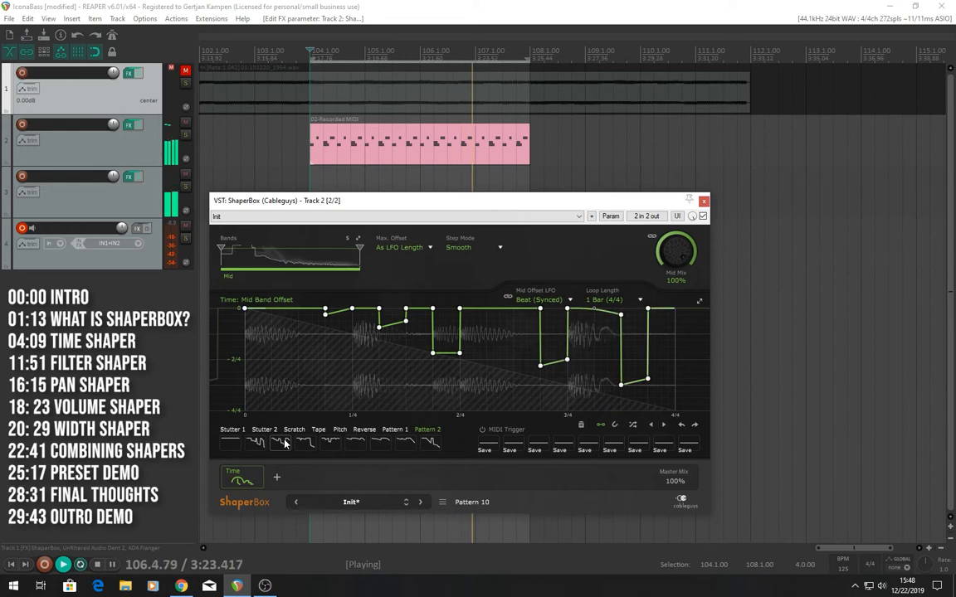
left_click(284, 444)
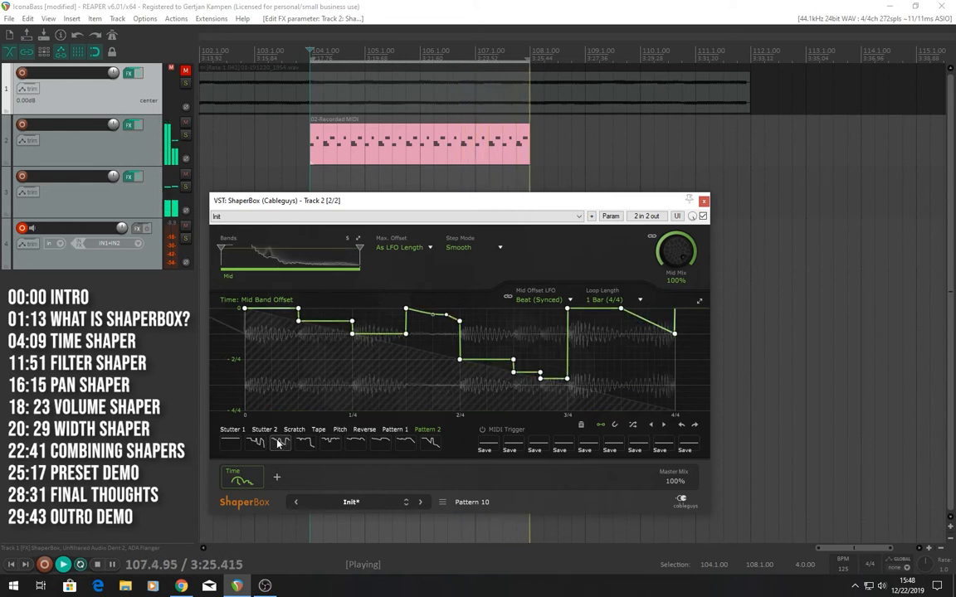
left_click(254, 444)
left_click(254, 444)
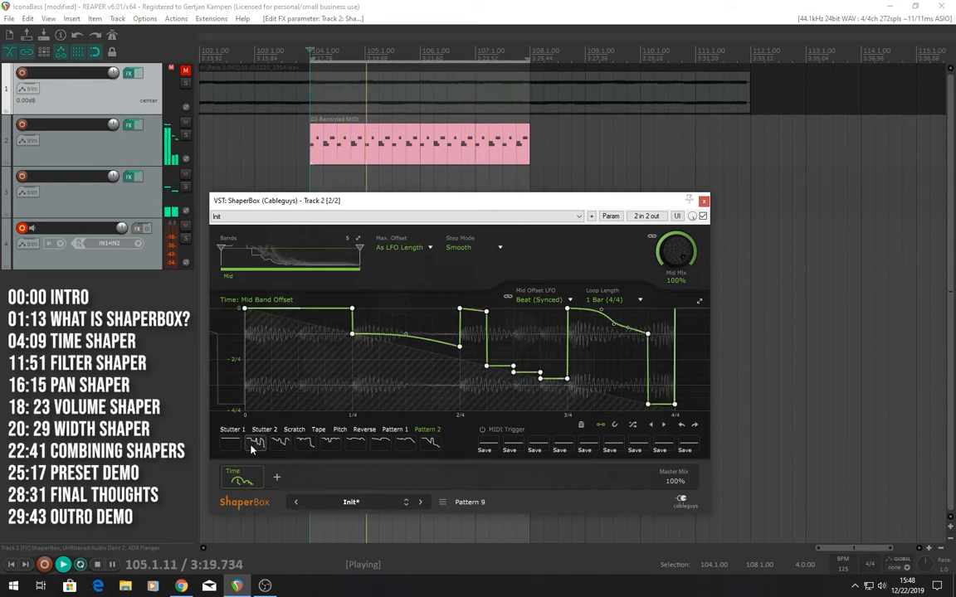
- Audition three Tape shapes on the mid band offset, including Back & forth and Stop & spin
left_click(319, 432)
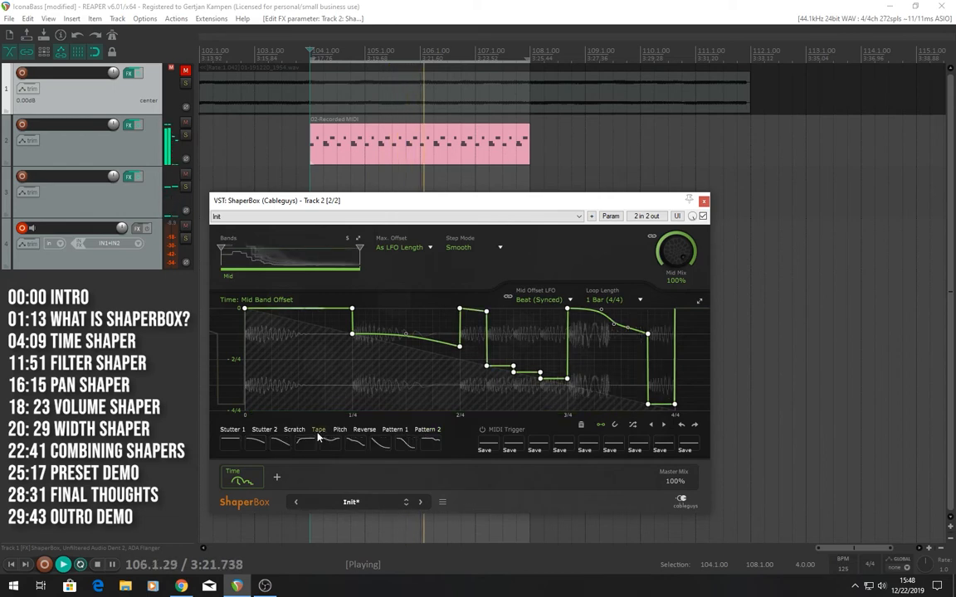
left_click(328, 445)
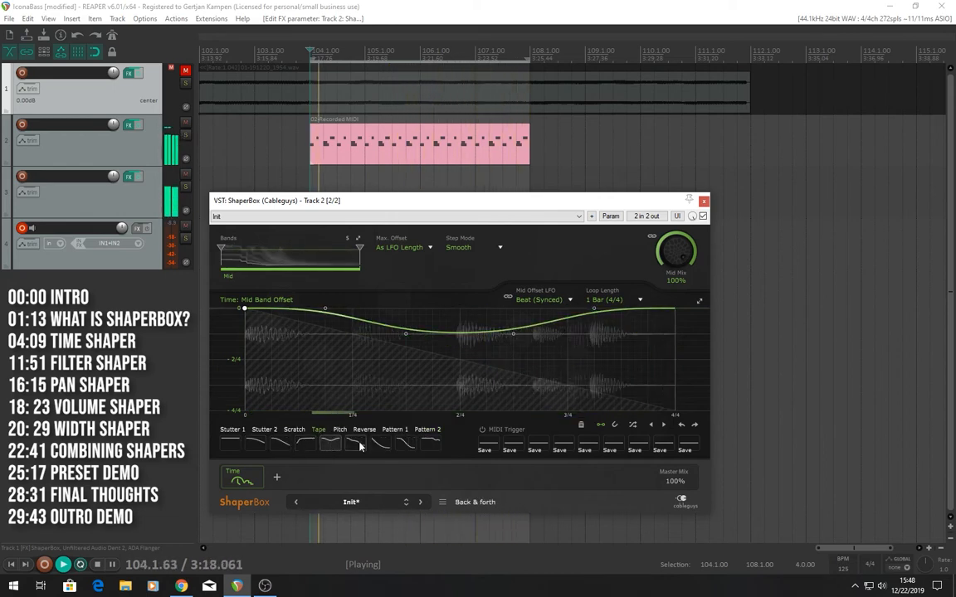
left_click(401, 447)
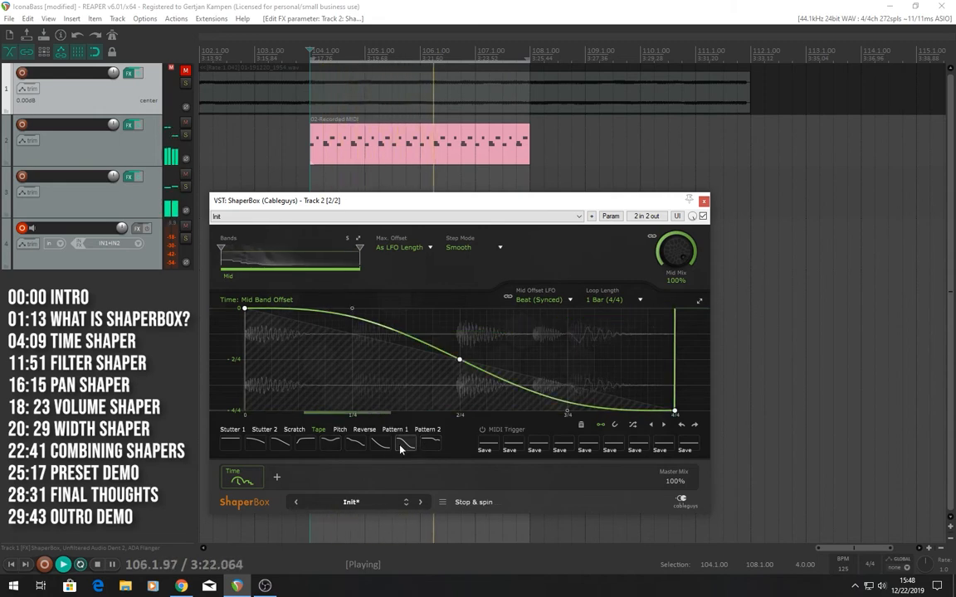
left_click(358, 452)
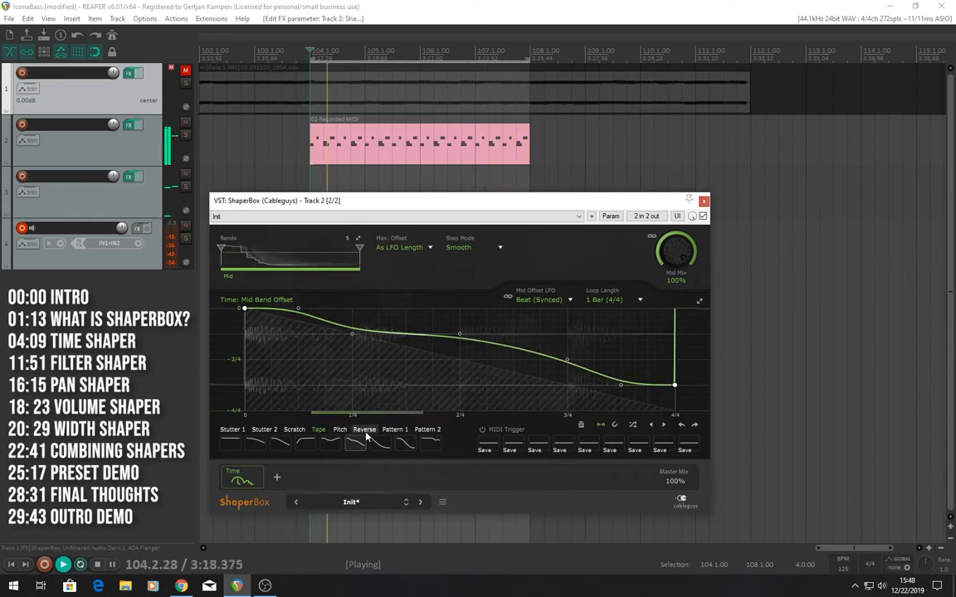
- Audition several Reverse shapes, including Reverse multipitch, followed by the Repeat fill shape from the Stutter 2 set
left_click(332, 448)
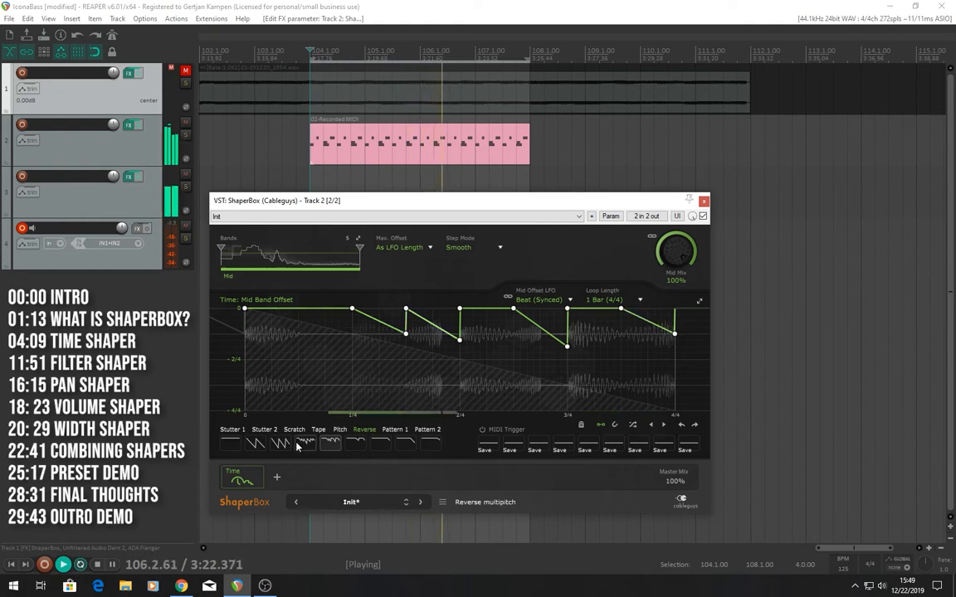
left_click(299, 445)
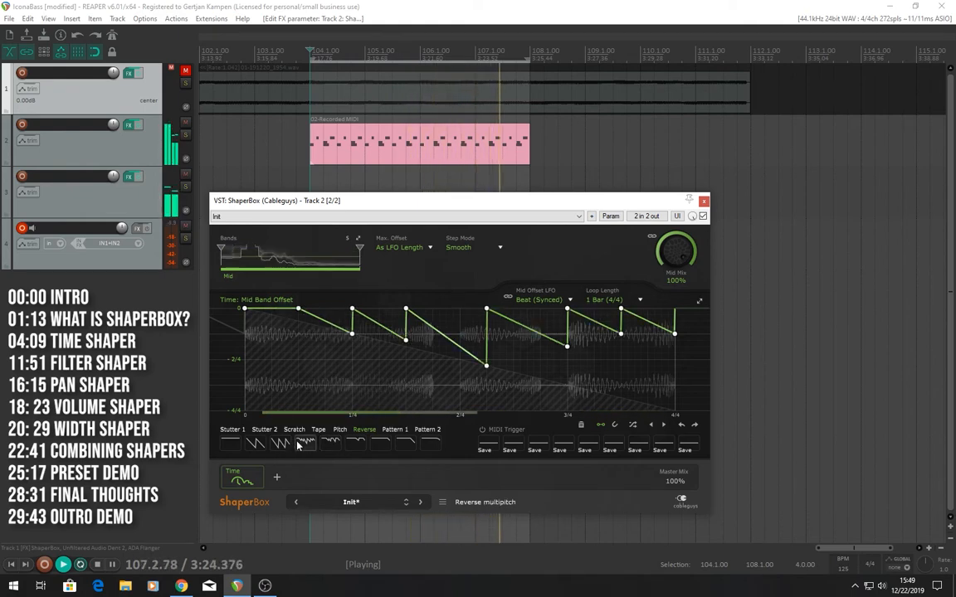
left_click(260, 437)
left_click(262, 430)
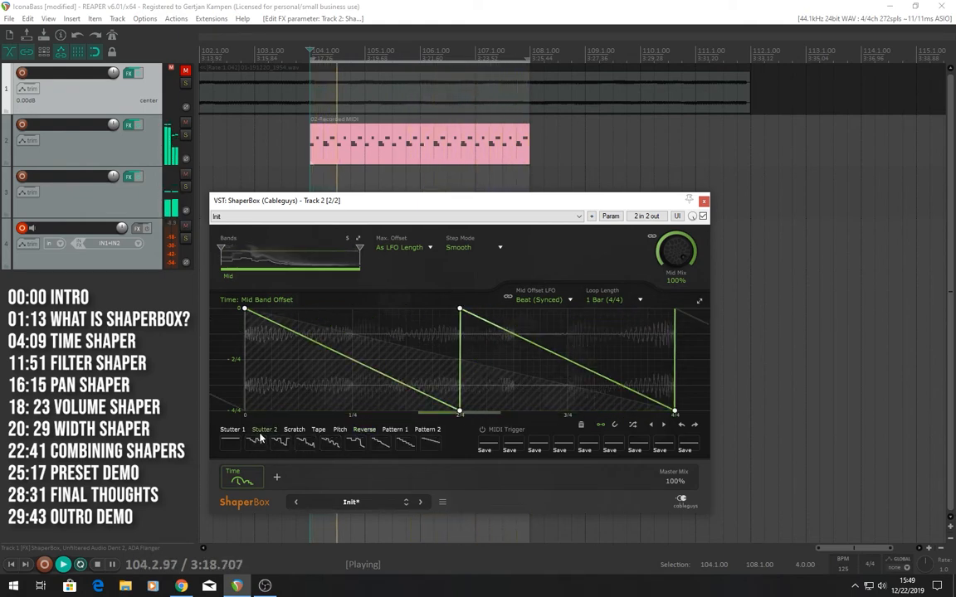
left_click(256, 442)
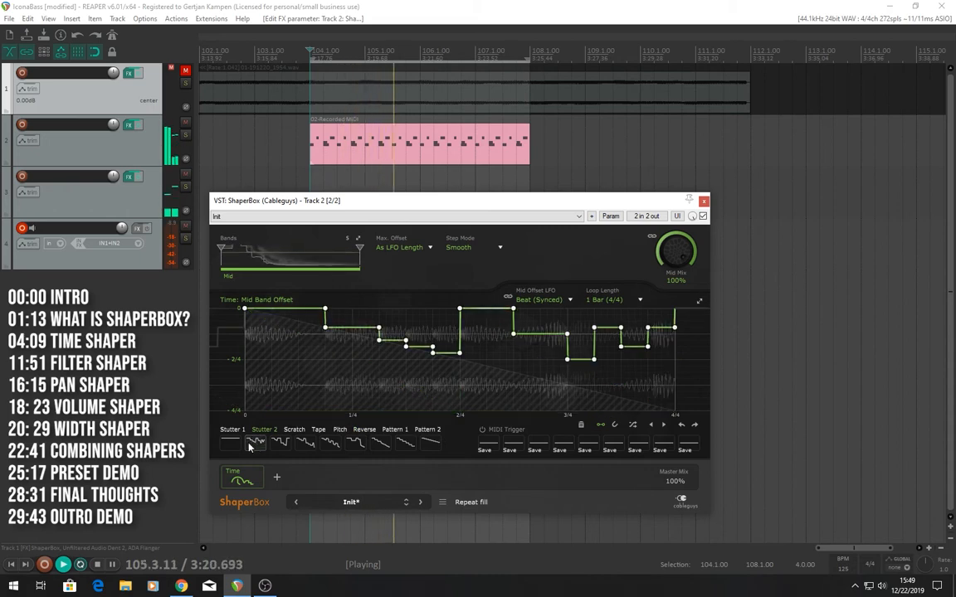
- Reset the mid band offset to the Unchanged shape from the Stutter 1 set and stop playback
left_click(232, 430)
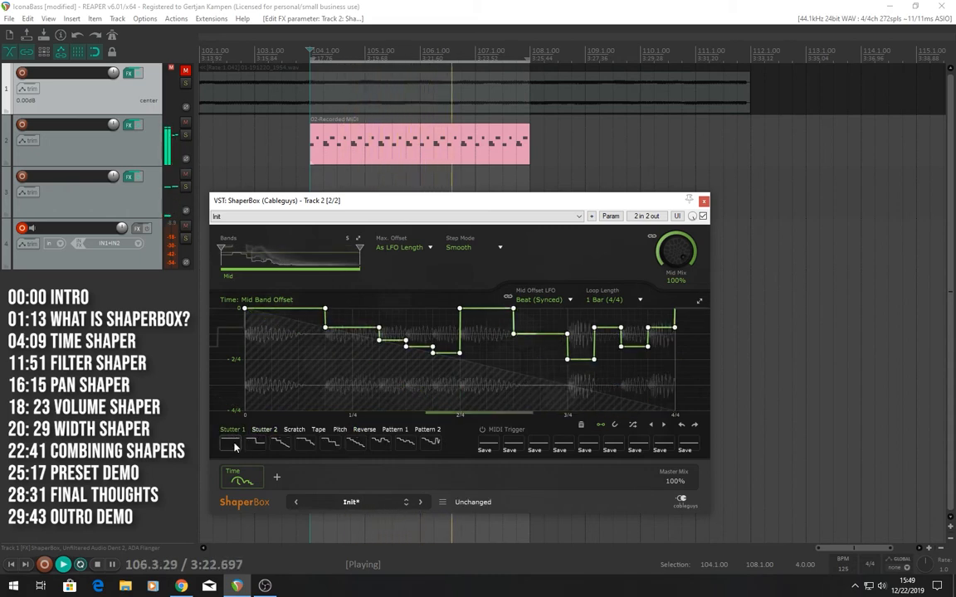
left_click(233, 444)
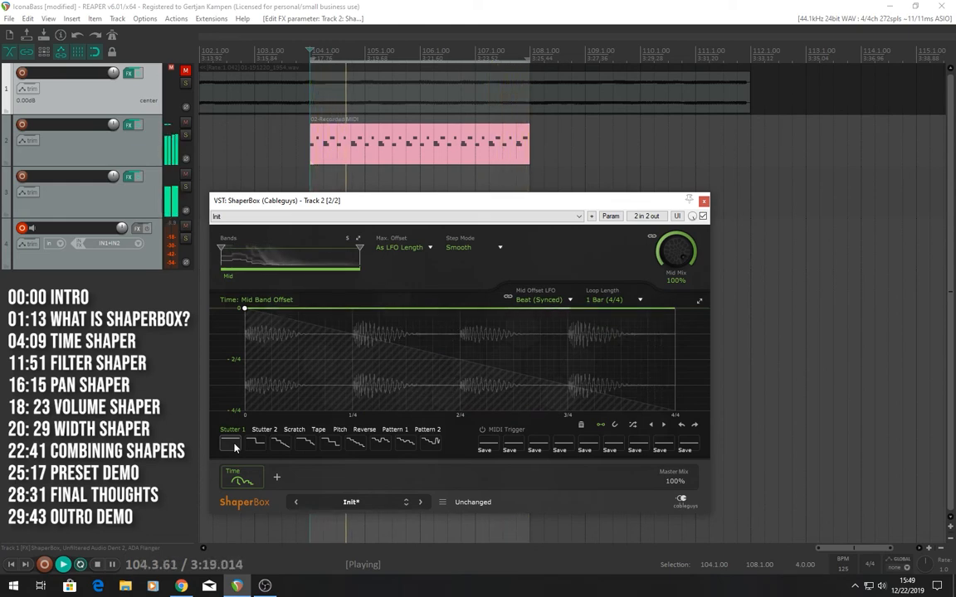
key("space")
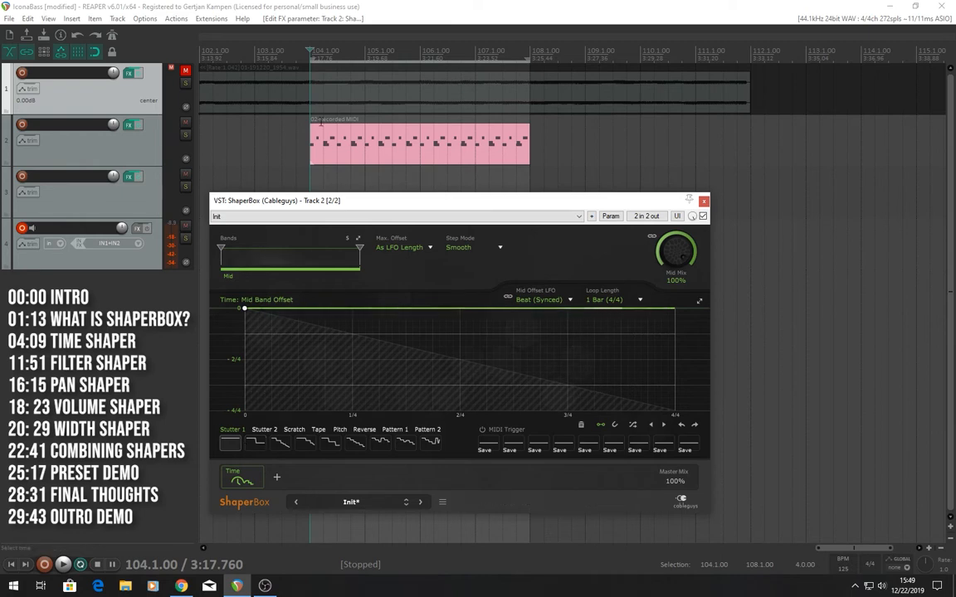
- Open the FX chain of track 2 to view the Atlas drum plug-in, and close it again
mouse_move(382, 209)
left_mouse_down()
mouse_move(373, 192)
mouse_move(379, 226)
left_mouse_up()
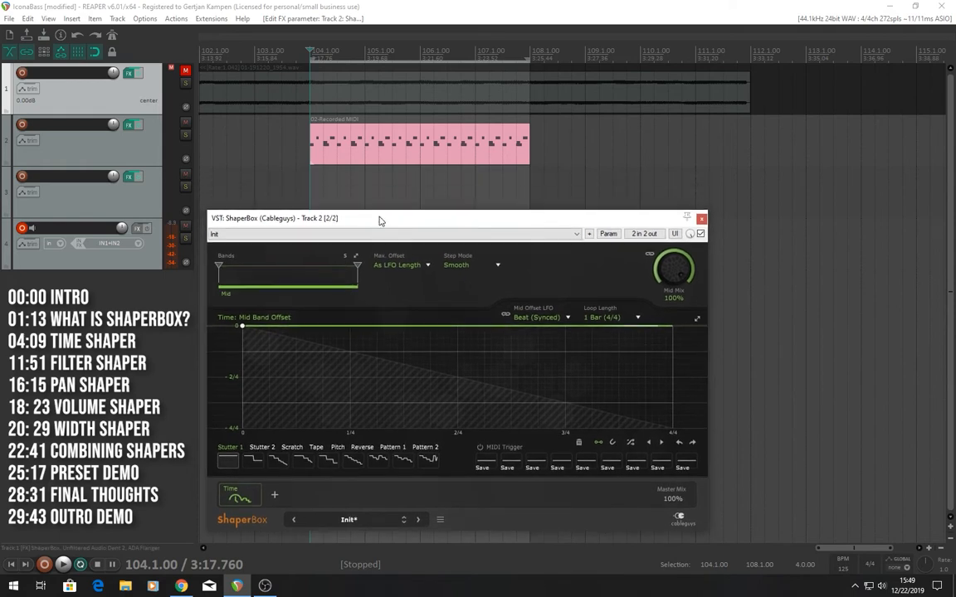
left_click(125, 131)
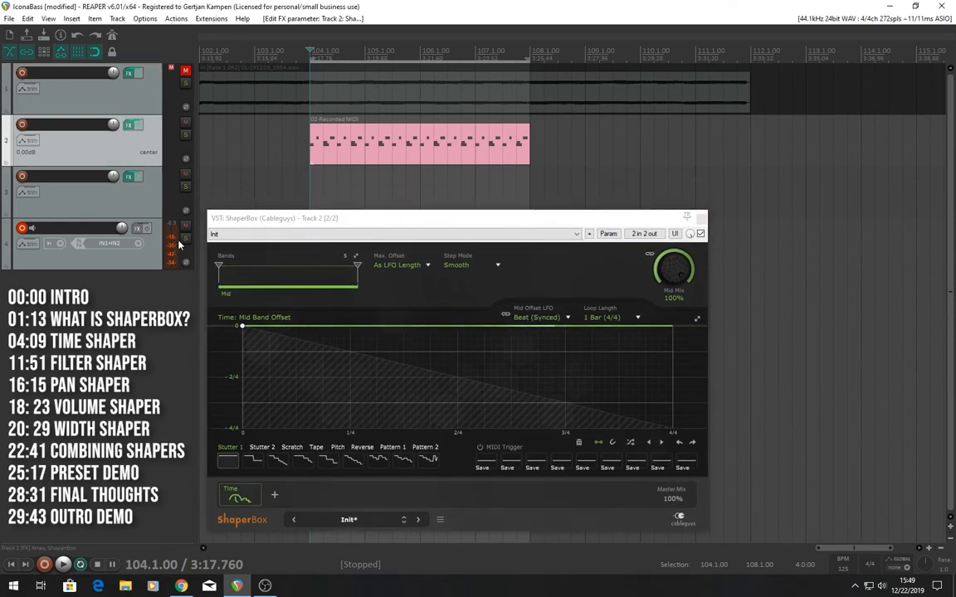
left_click(127, 126)
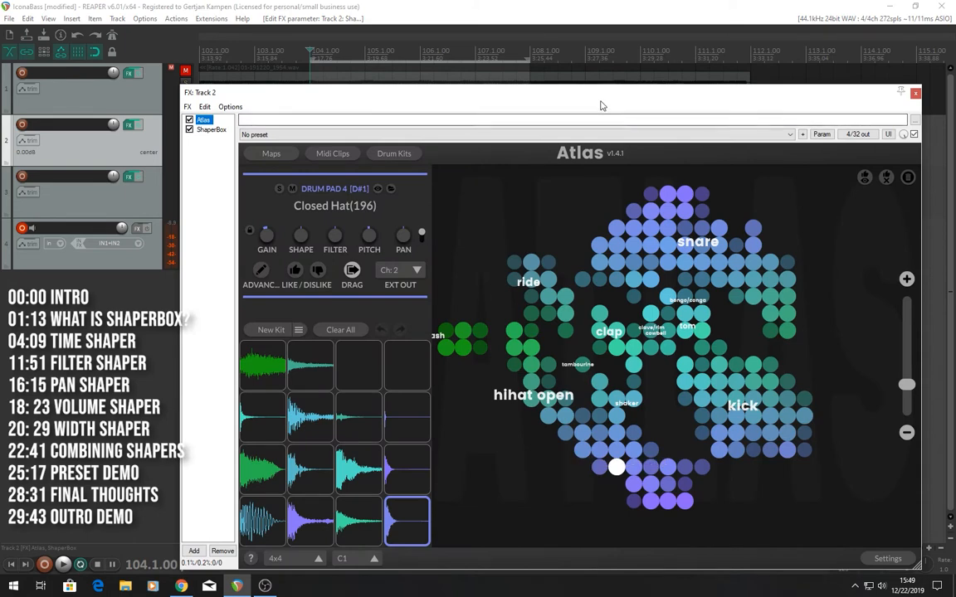
left_click_drag(606, 115, 535, 84)
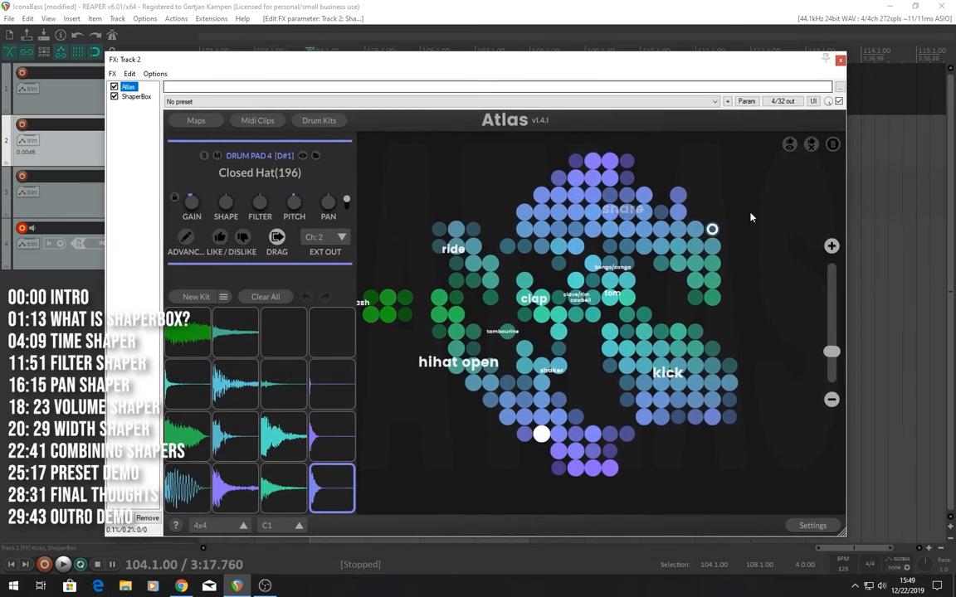
left_click(841, 60)
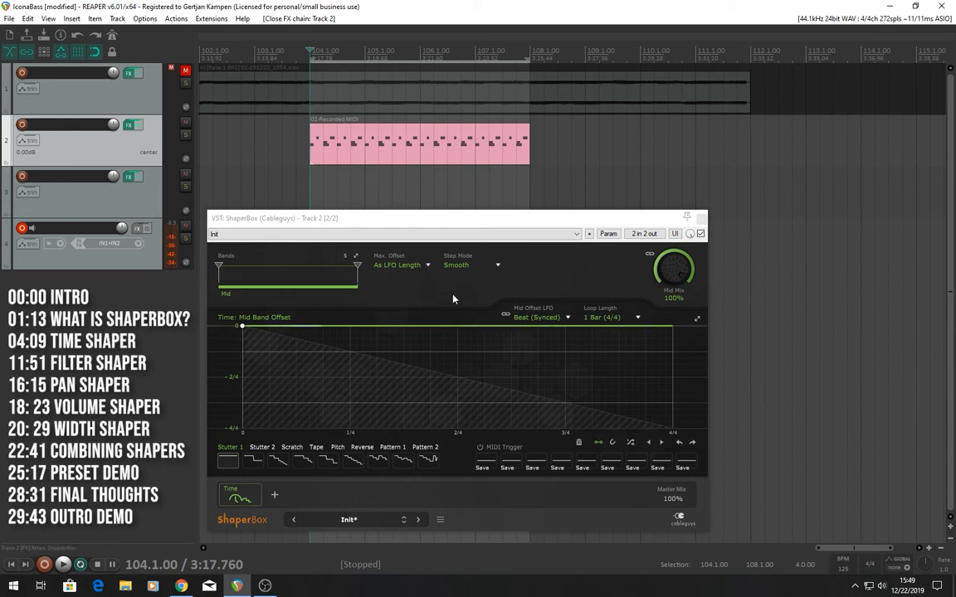
- Remove the Time shaper from ShaperBox on track 2
left_click(572, 256)
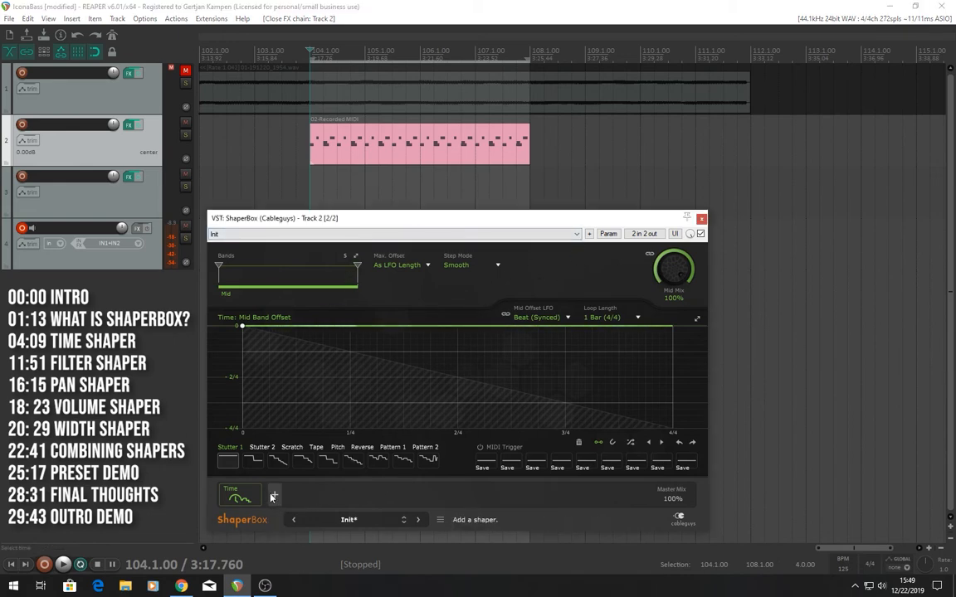
mouse_move(257, 499)
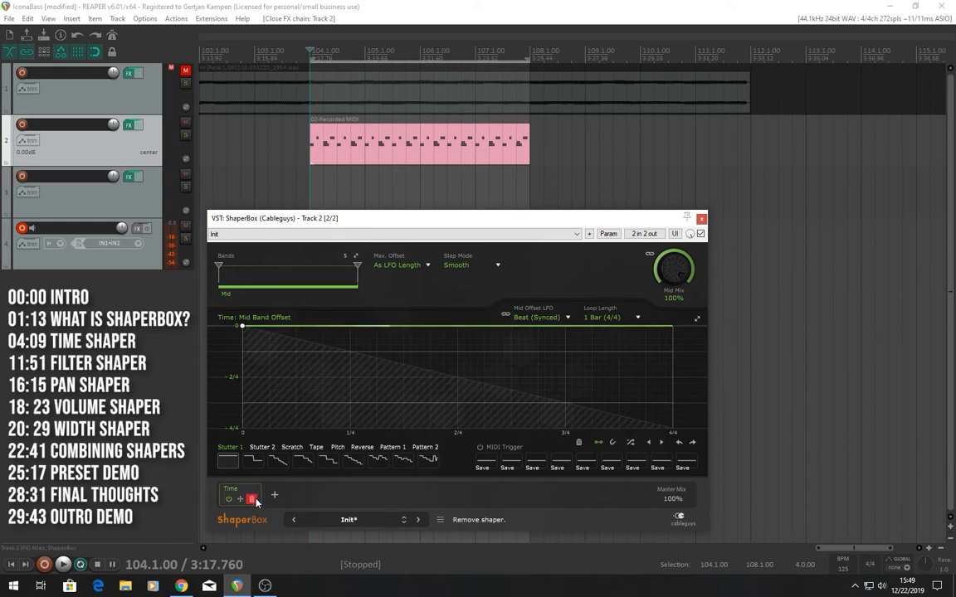
left_click(252, 499)
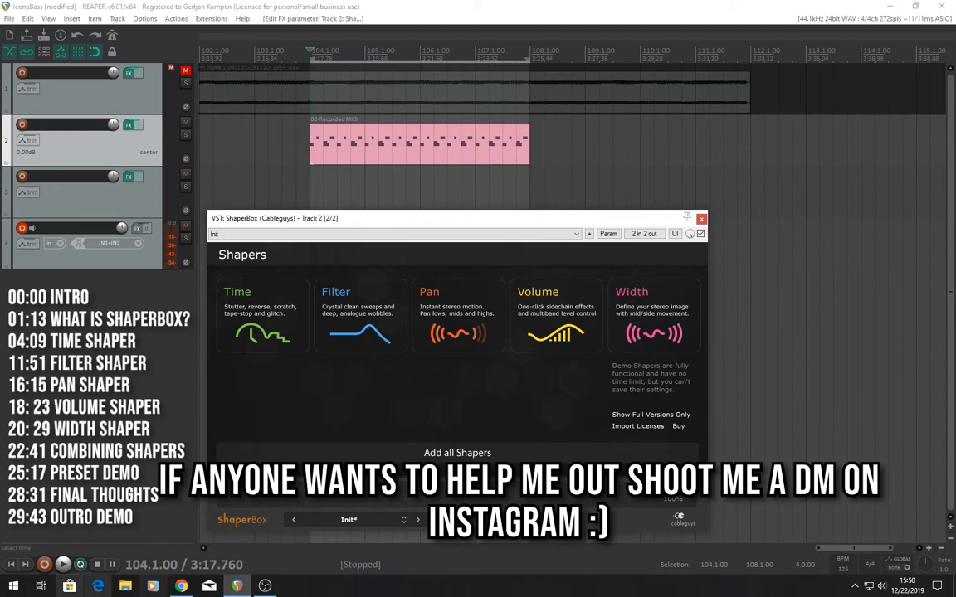
- Switch to Chrome and highlight the struck-through regular price on the Cableguys ShaperBox 2 page
left_click(181, 585)
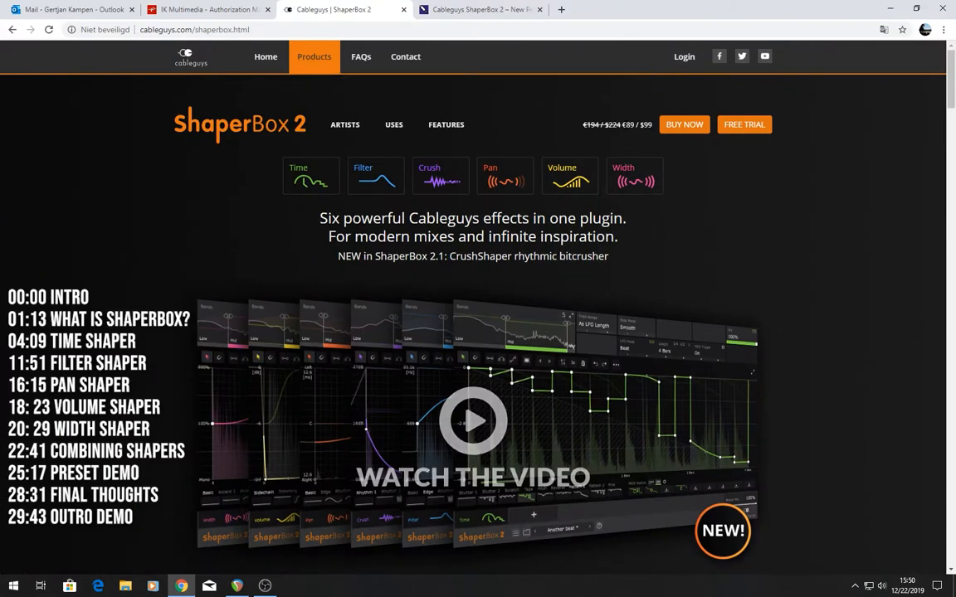
left_click_drag(622, 126, 653, 125)
left_click(729, 204)
left_click_drag(623, 125, 584, 125)
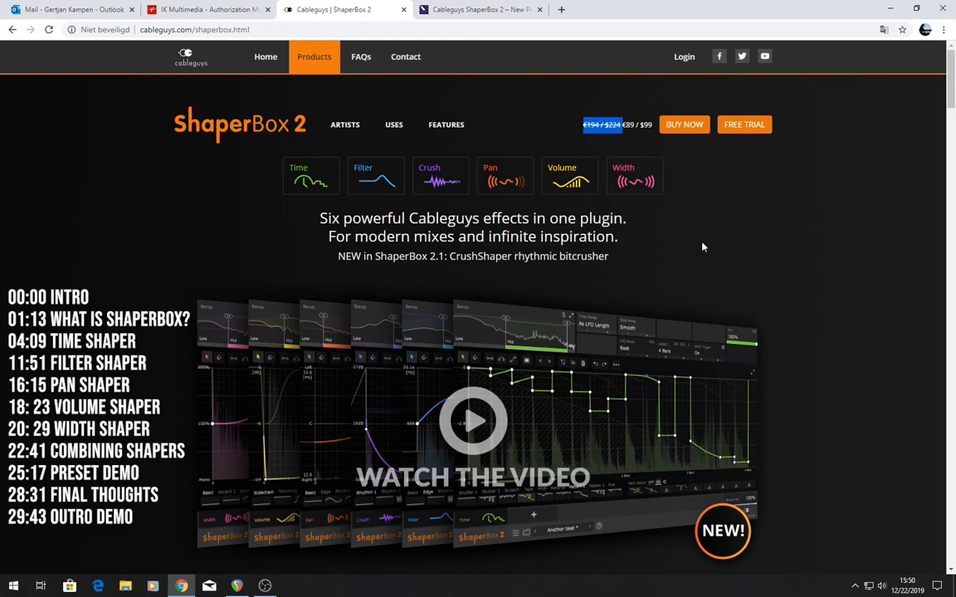
- Look over the ShaperBox 2 product page and switch to the Gearslutz tab with the new feature list
scroll(840, 361, "down", 3)
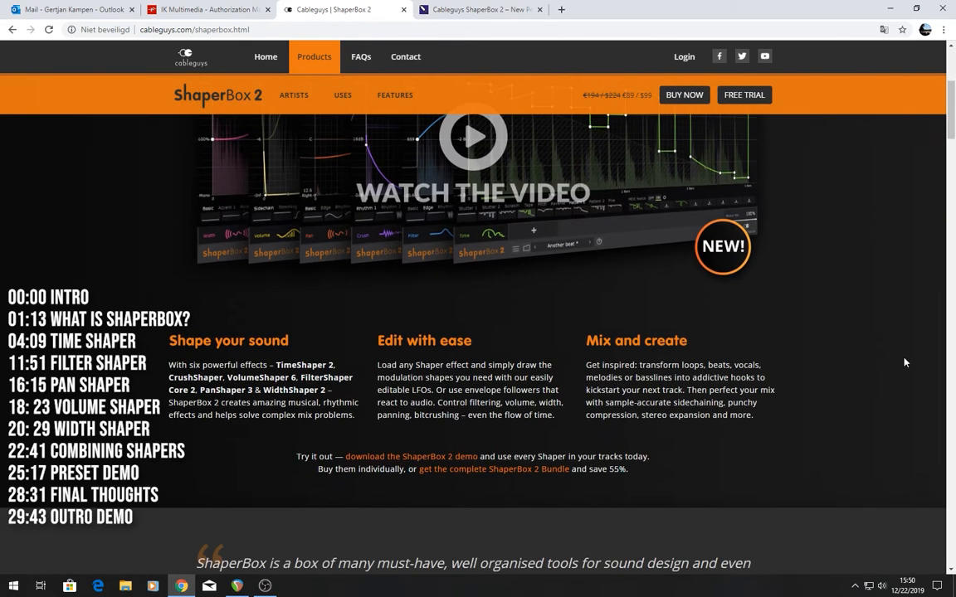
scroll(824, 341, "up", 3)
key("ctrl+Tab")
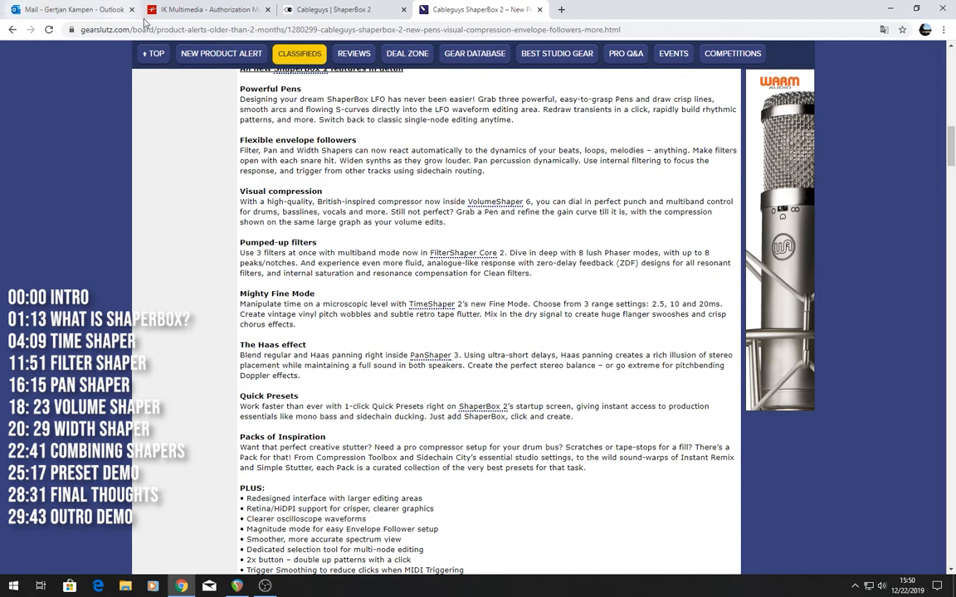
- Read the ShaperBox 2 feature list, highlighting the Powerful Pens section, the Flexible envelope followers heading and the PLUS list
left_click_drag(221, 80, 544, 121)
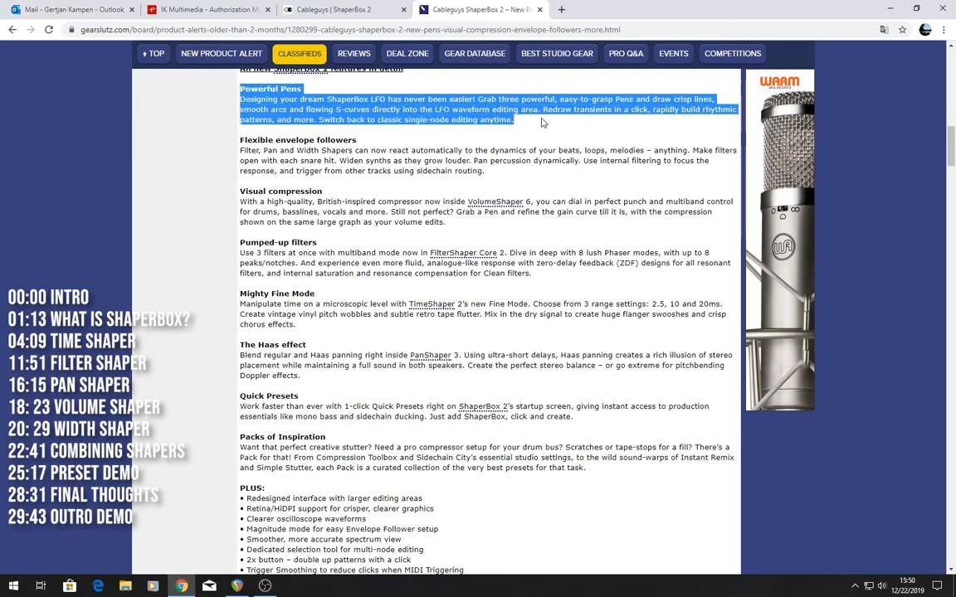
left_click(334, 141)
left_click_drag(241, 143, 356, 142)
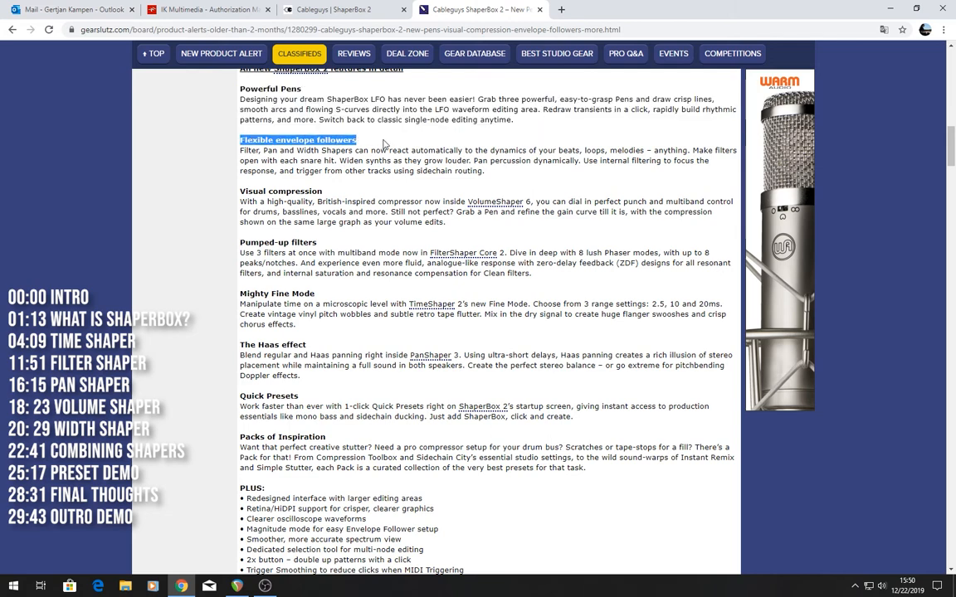
left_click(383, 145)
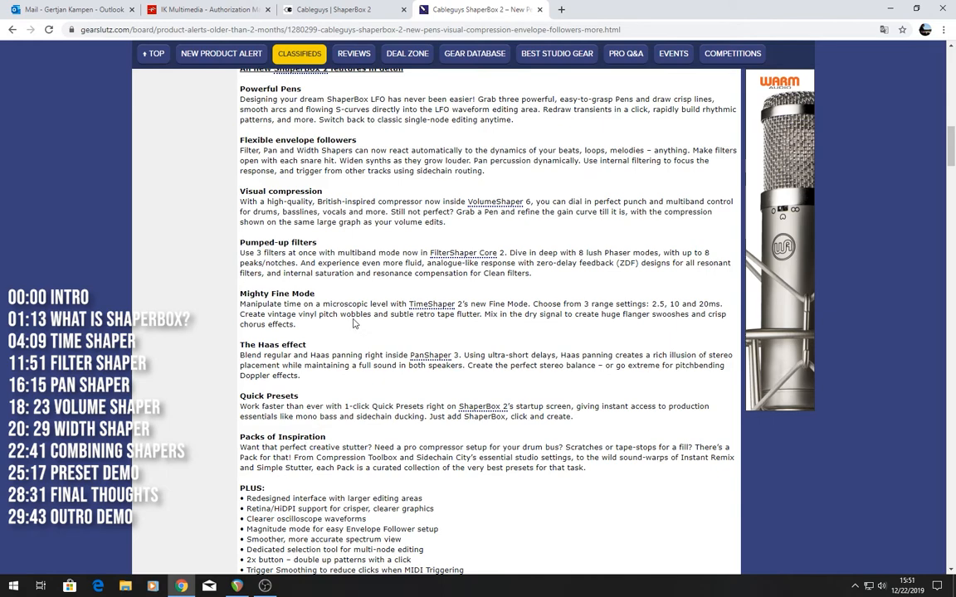
scroll(210, 475, "down", 3)
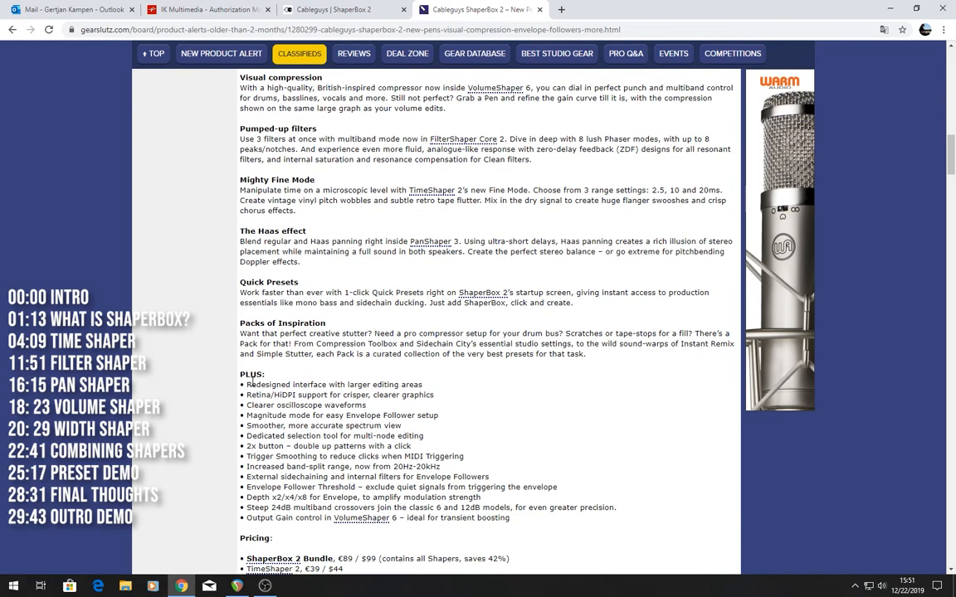
left_click_drag(252, 383, 553, 455)
left_click(616, 503)
- Return to REAPER, move the ShaperBox window up, and audition the looped drum section without any shaper
left_click(884, 10)
left_click_drag(474, 221, 468, 182)
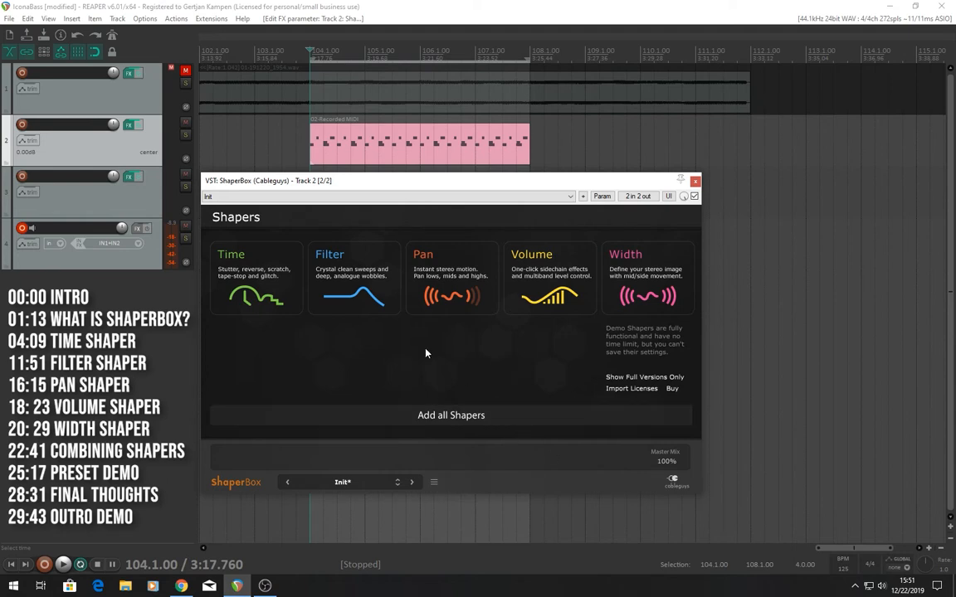
key("space")
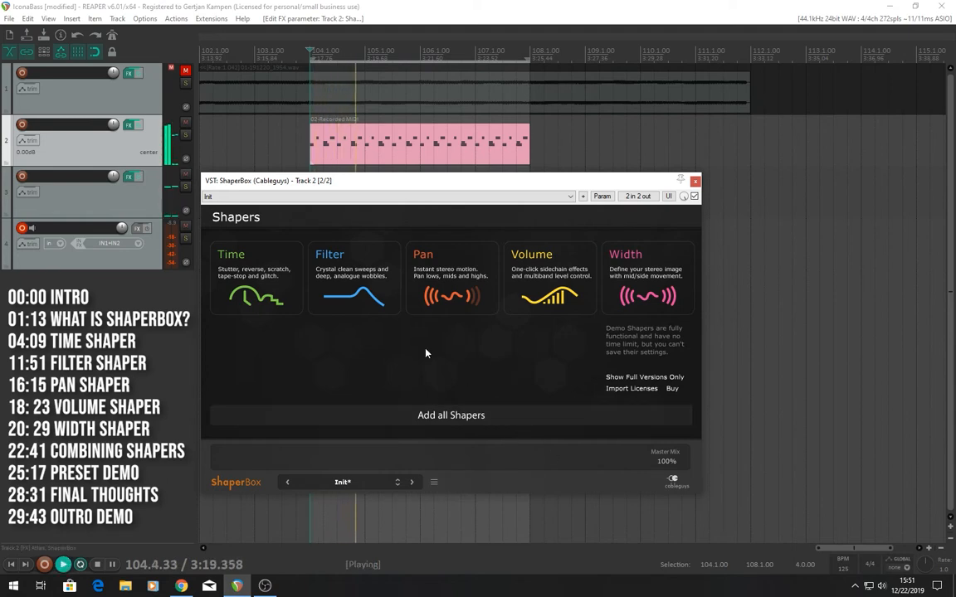
key("space")
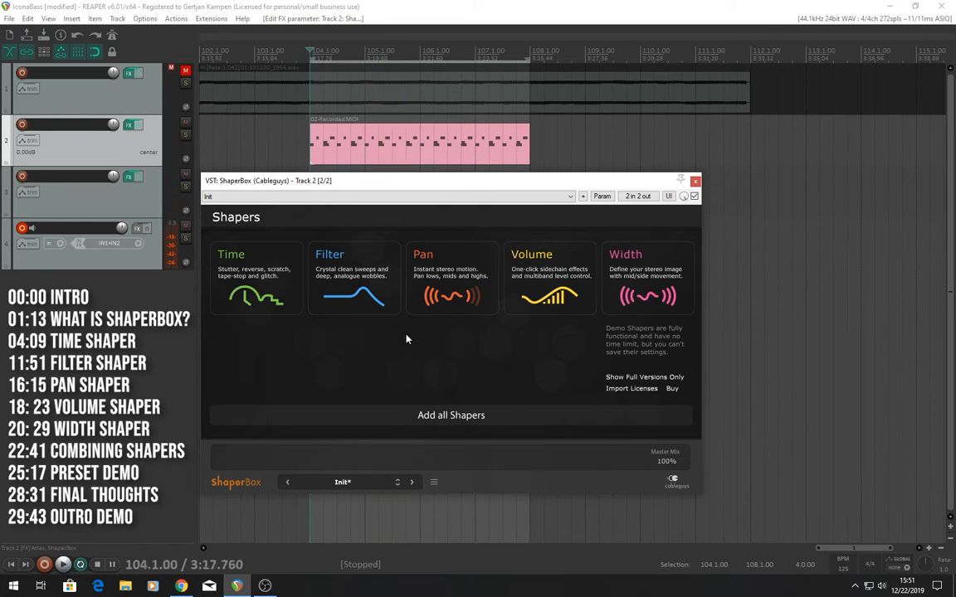
- Disarm recording on track 4 and move the ShaperBox window down clear of the tracks
left_click(93, 185)
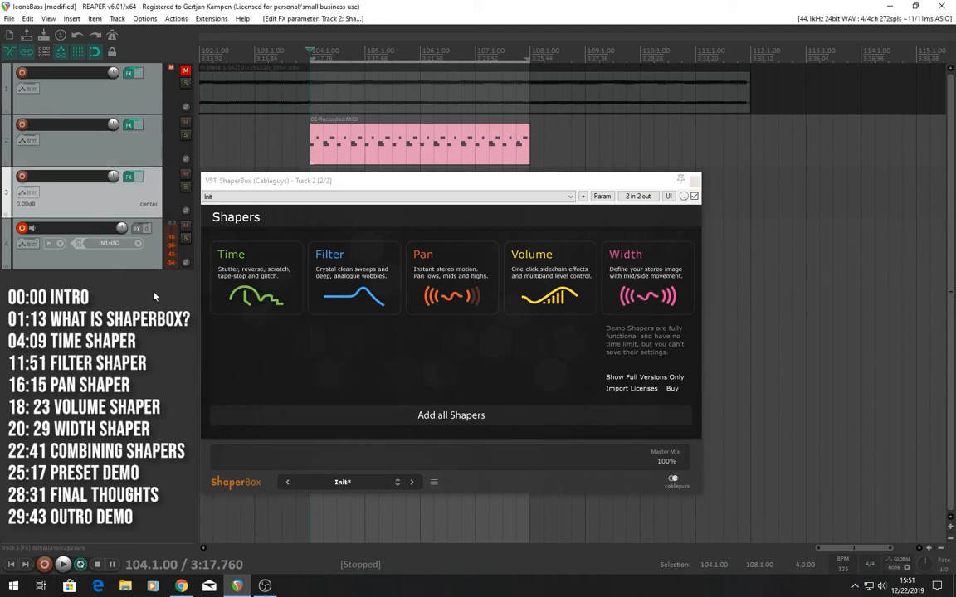
left_click(23, 229)
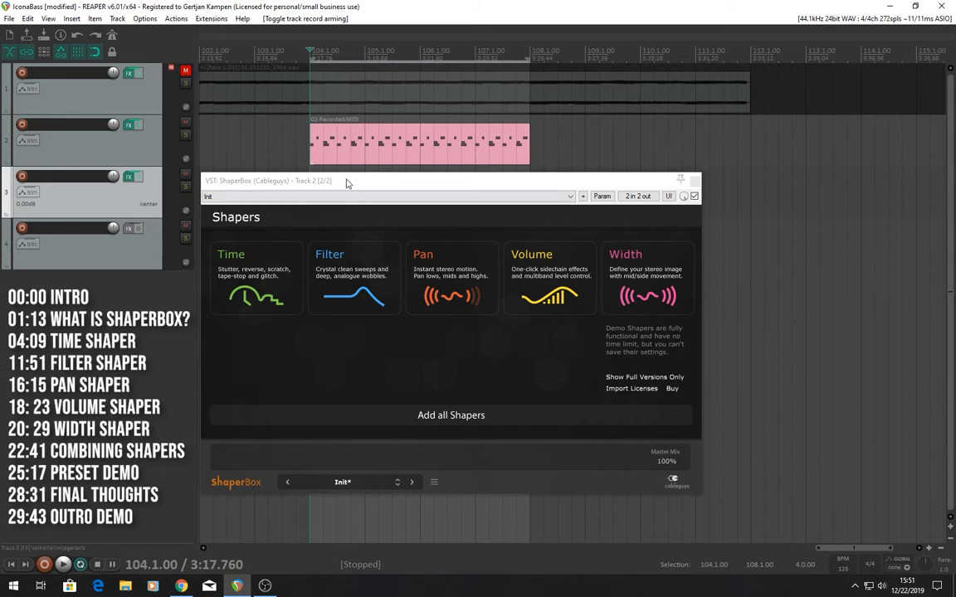
left_click_drag(346, 182, 354, 208)
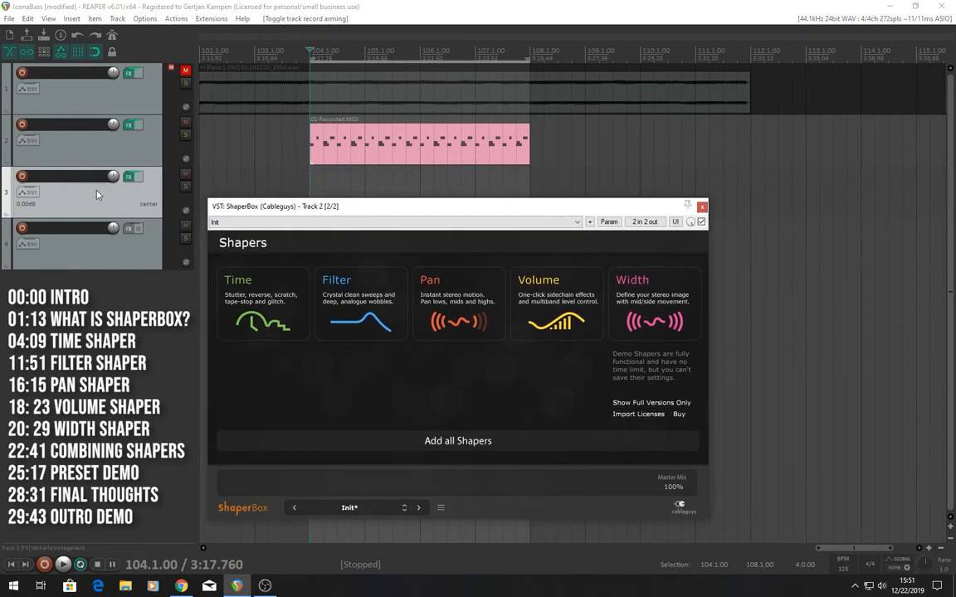
- Play the drum loop, briefly solo track 3 to hear it in isolation, and stop playback
key("space")
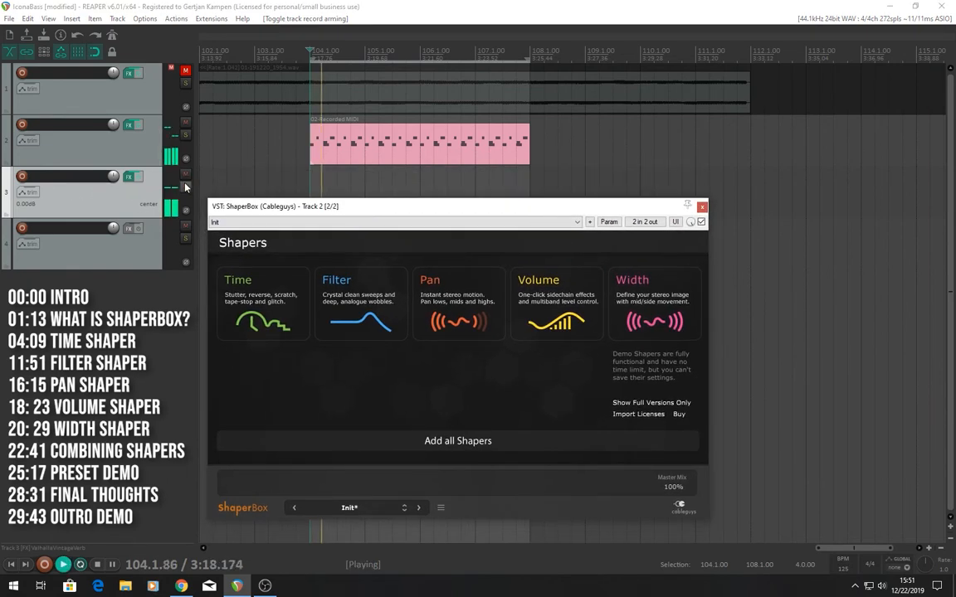
left_click(185, 184)
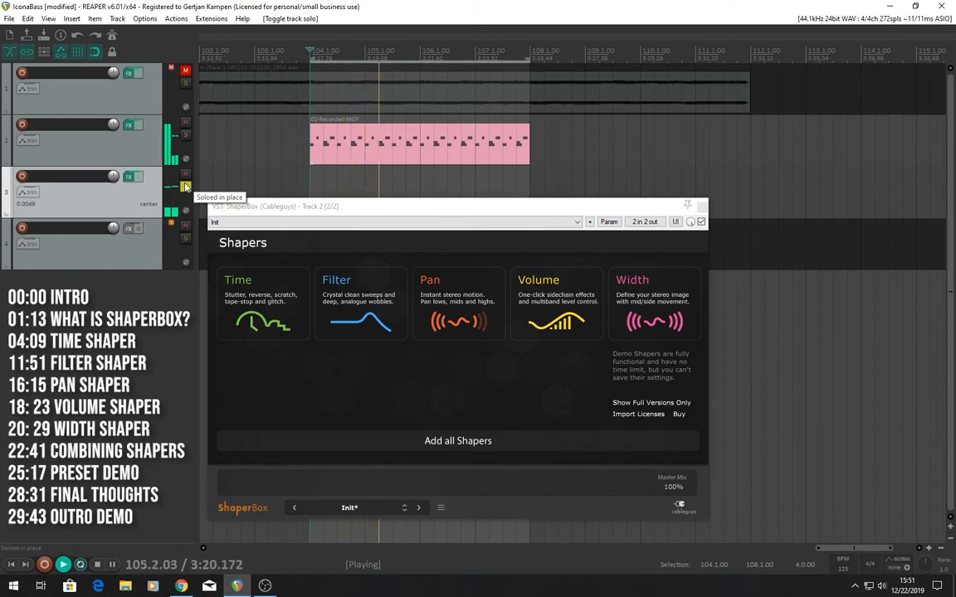
left_click(186, 186)
key("space")
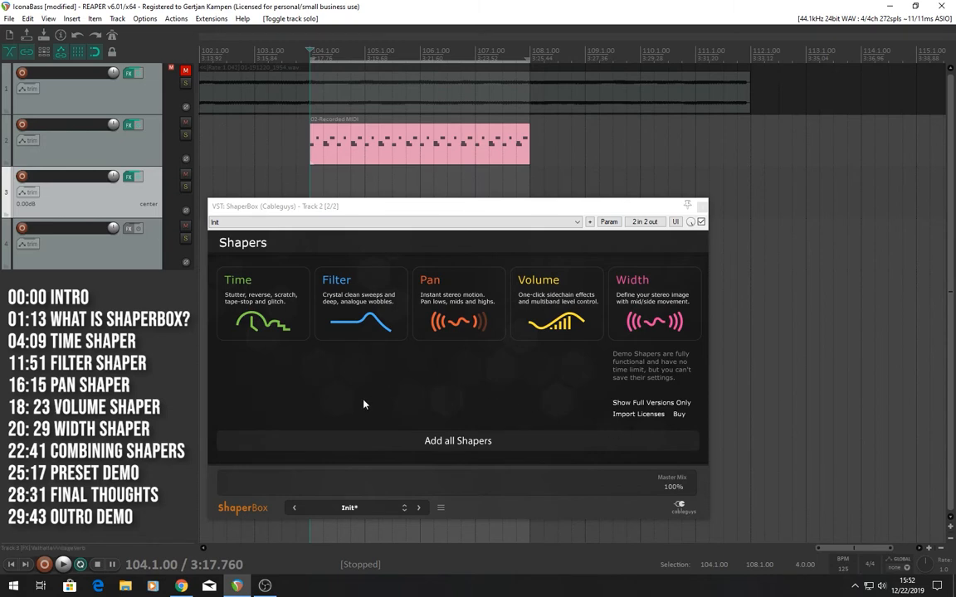
- Add the Time shaper to ShaperBox on track 2 and look over its available loop lengths
left_click(280, 320)
left_click(280, 319)
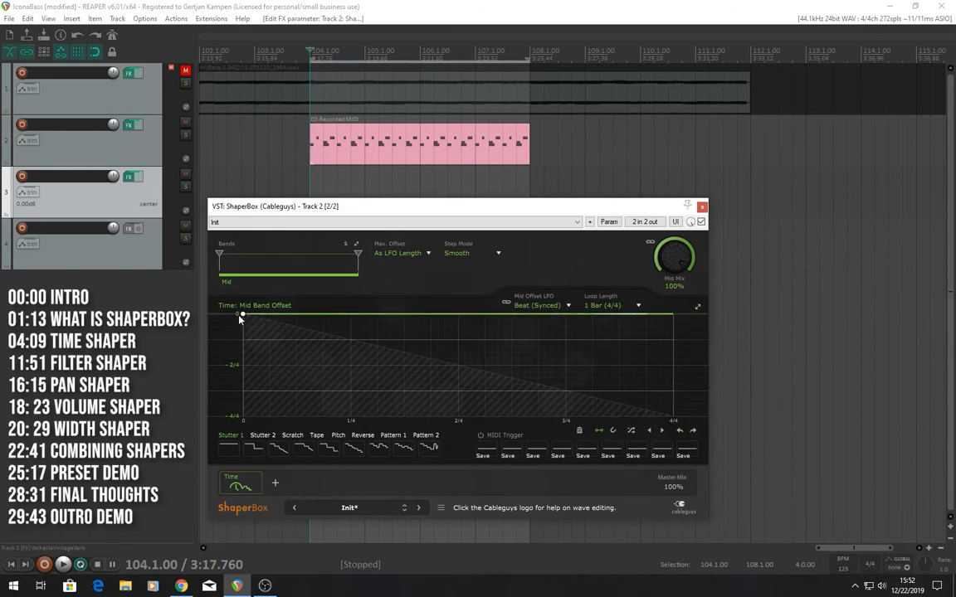
left_click(609, 305)
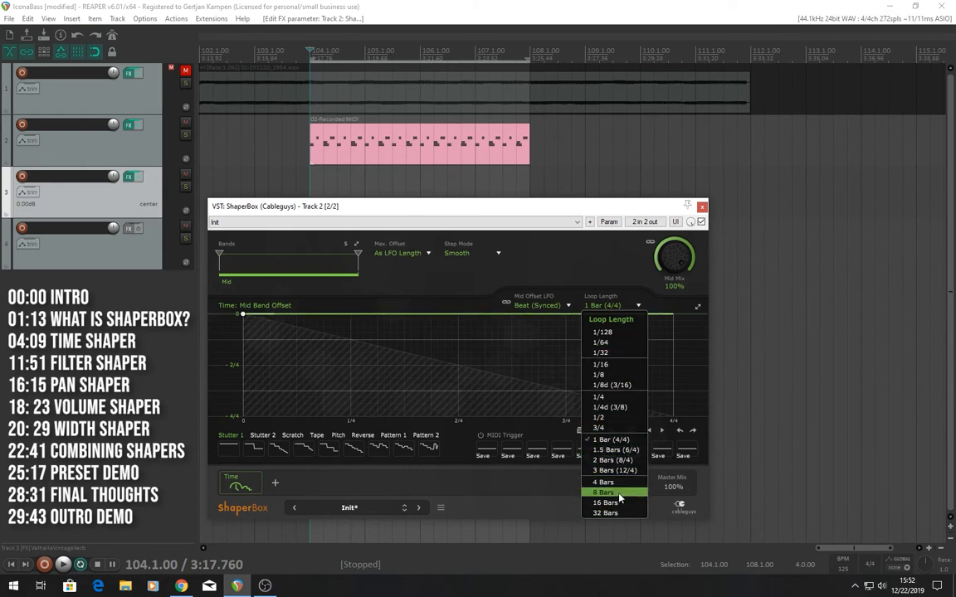
left_click(612, 272)
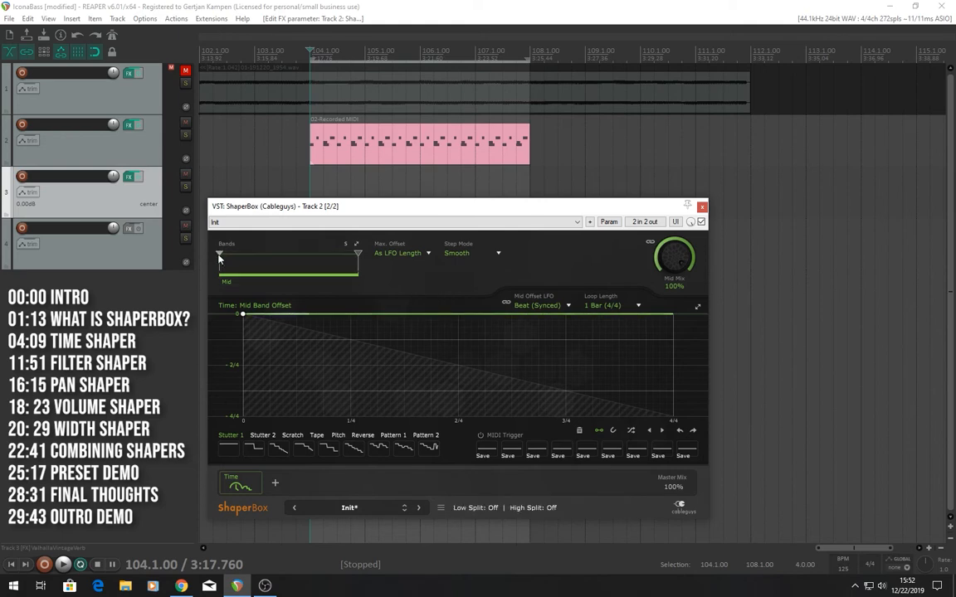
- Try splitting the Time shaper into low, mid and high bands at 210 Hz and 1.39 kHz, and remove both splits
left_click_drag(220, 256, 264, 259)
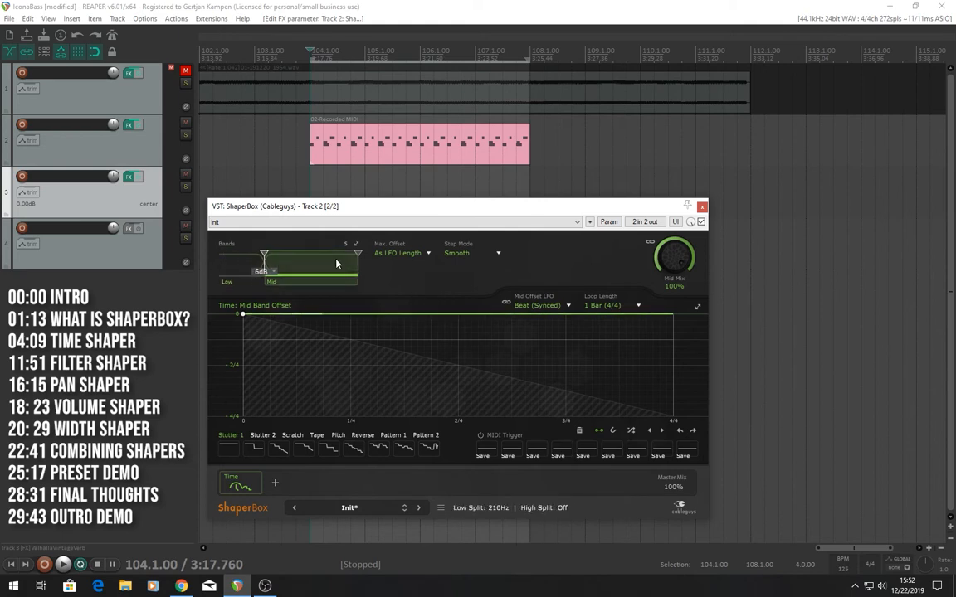
left_click_drag(358, 256, 304, 256)
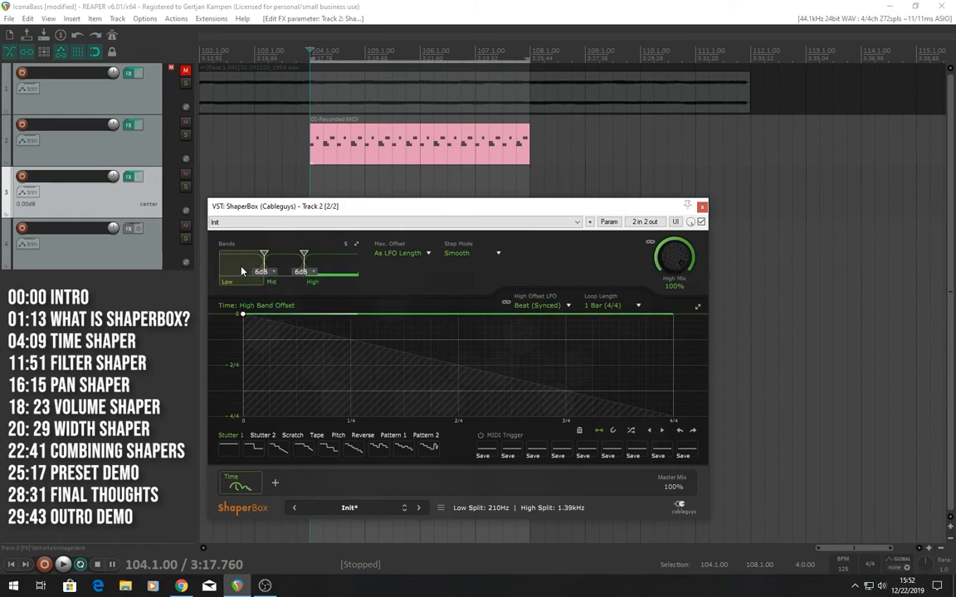
left_click(328, 265)
left_click_drag(264, 256, 217, 256)
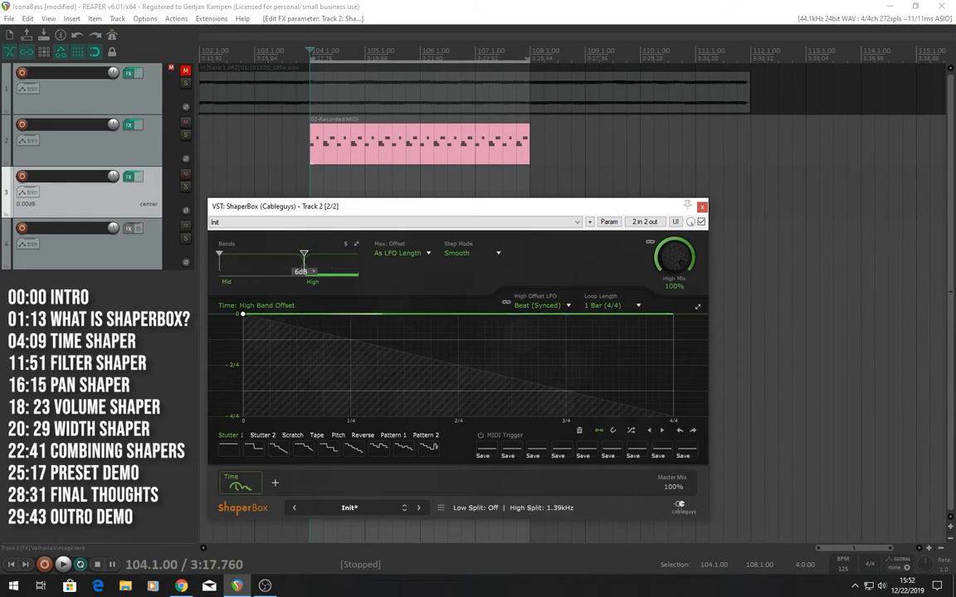
left_click_drag(303, 257, 358, 256)
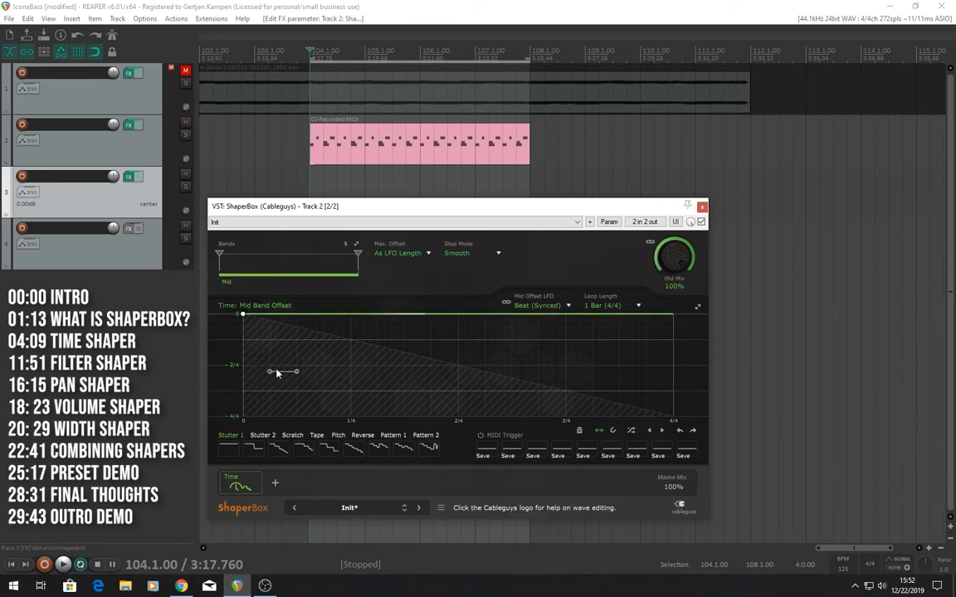
- Audition the drum loop through the Time shaper's flat offset line and check the loop length setting
key("space")
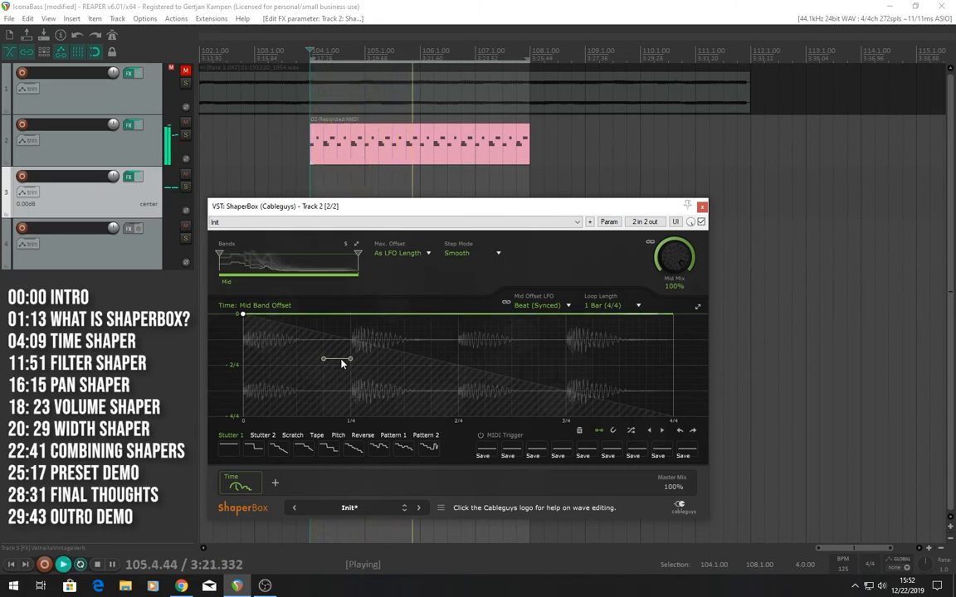
key("space")
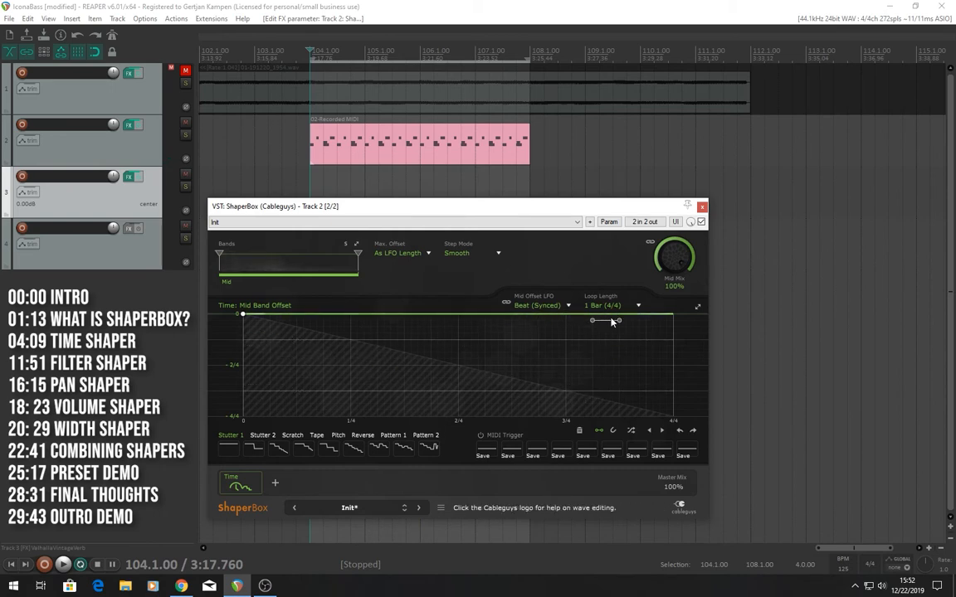
key("space")
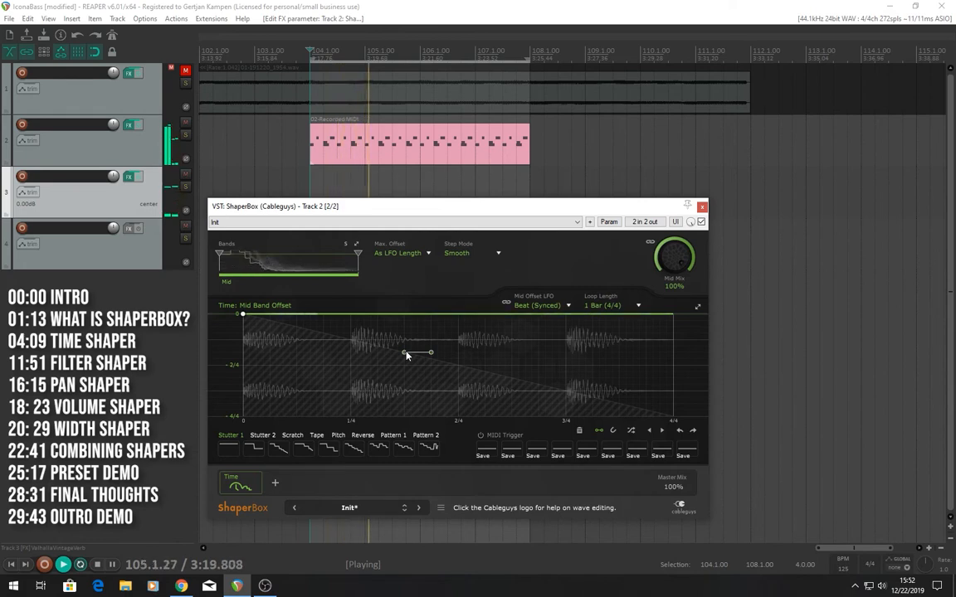
key("space")
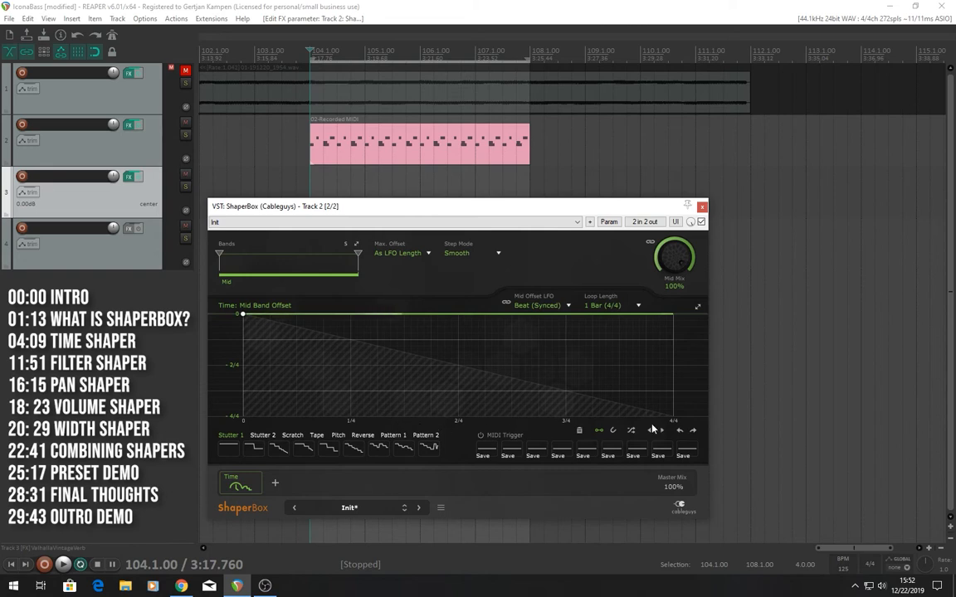
left_click(594, 305)
left_click(597, 306)
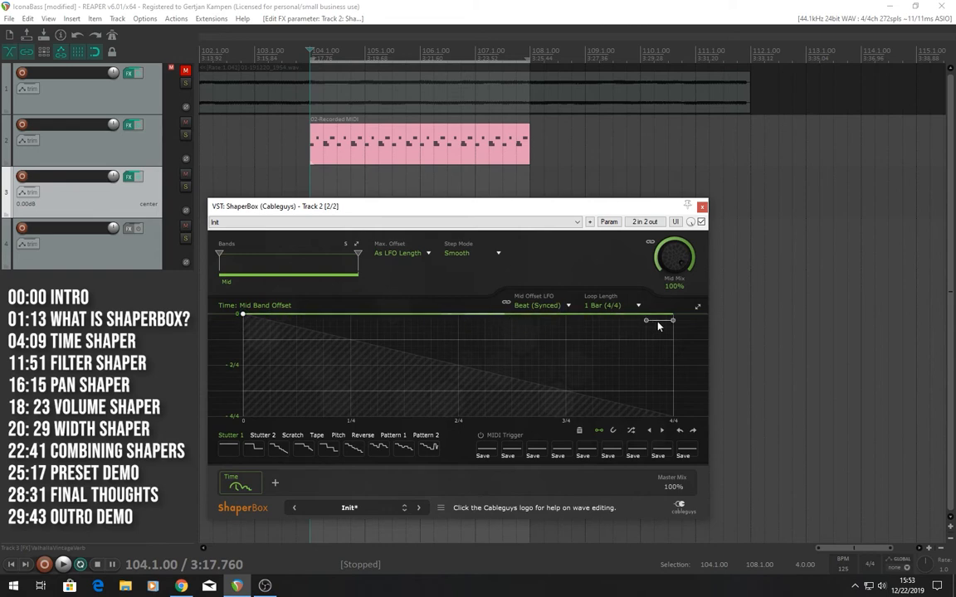
key("space")
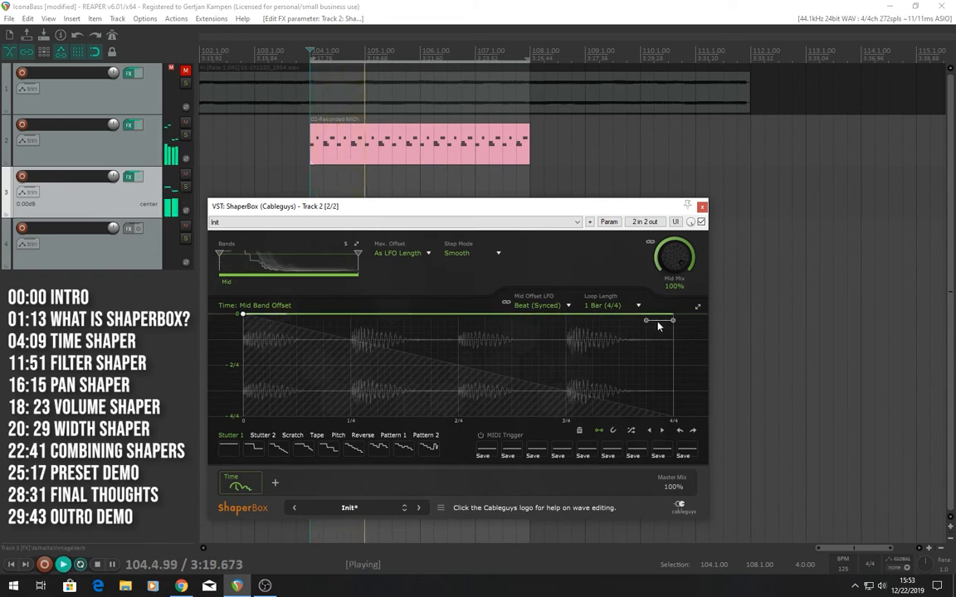
key("space")
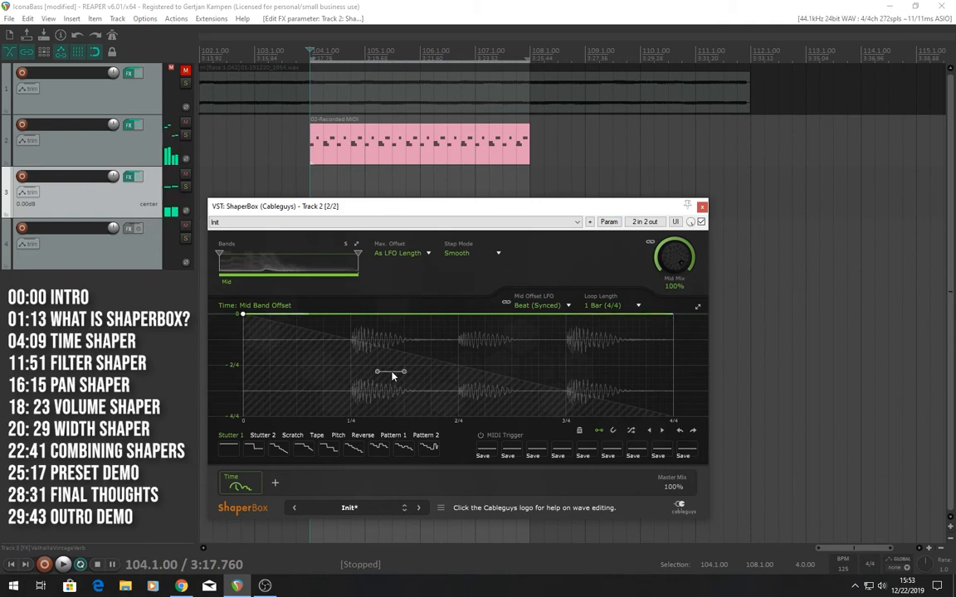
- Draw a step in the Time shaper's offset line from 1/4 to 2/4 of the bar, lowered by 1/4
left_click_drag(393, 376, 359, 322)
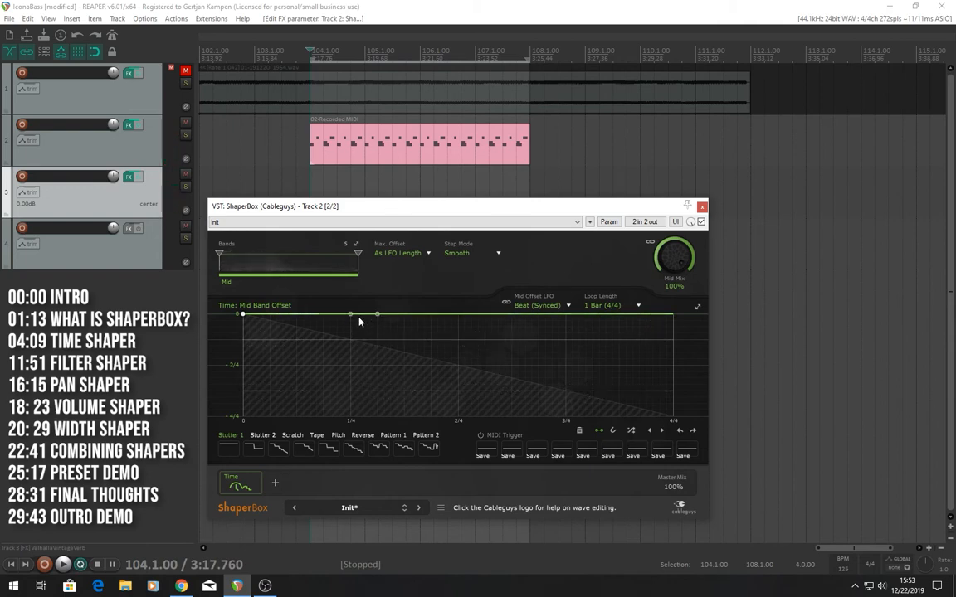
left_click_drag(359, 321, 361, 340)
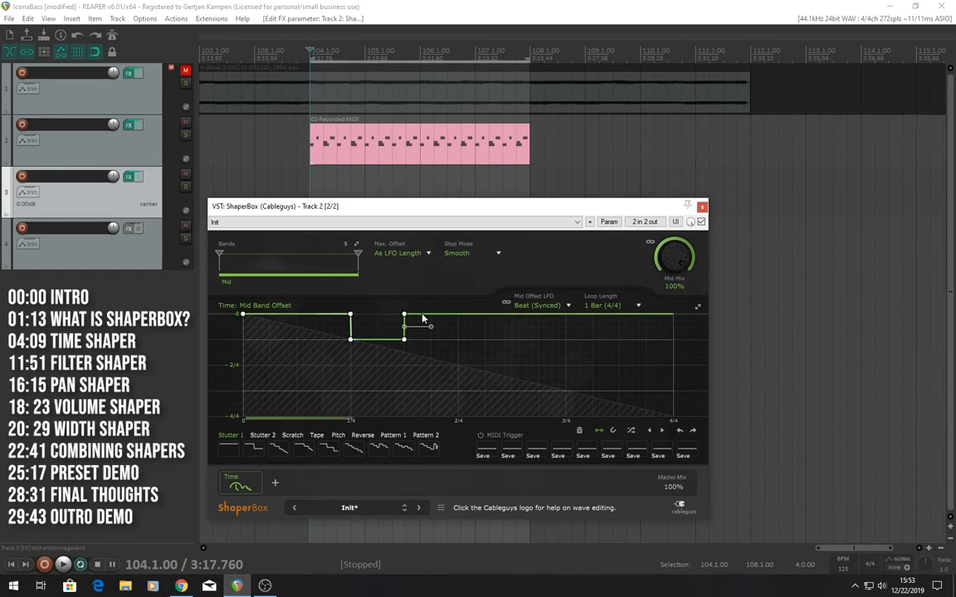
mouse_move(425, 318)
left_mouse_down()
mouse_move(422, 346)
mouse_move(451, 340)
mouse_move(422, 355)
mouse_move(425, 341)
mouse_move(449, 354)
mouse_move(449, 341)
left_mouse_up()
- Audition the drum loop twice with the quarter-note offset step in the Time shaper
key("space")
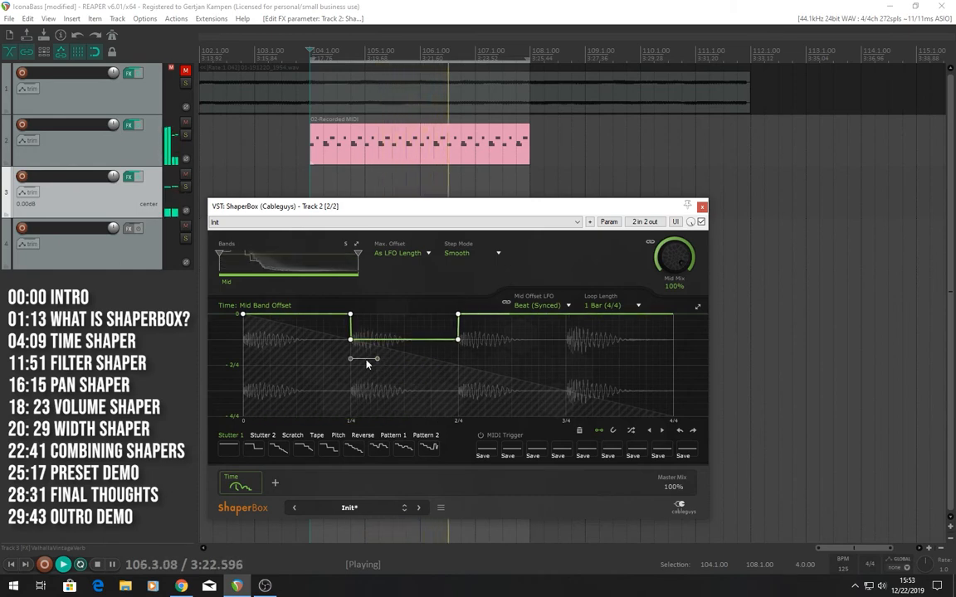
key("space")
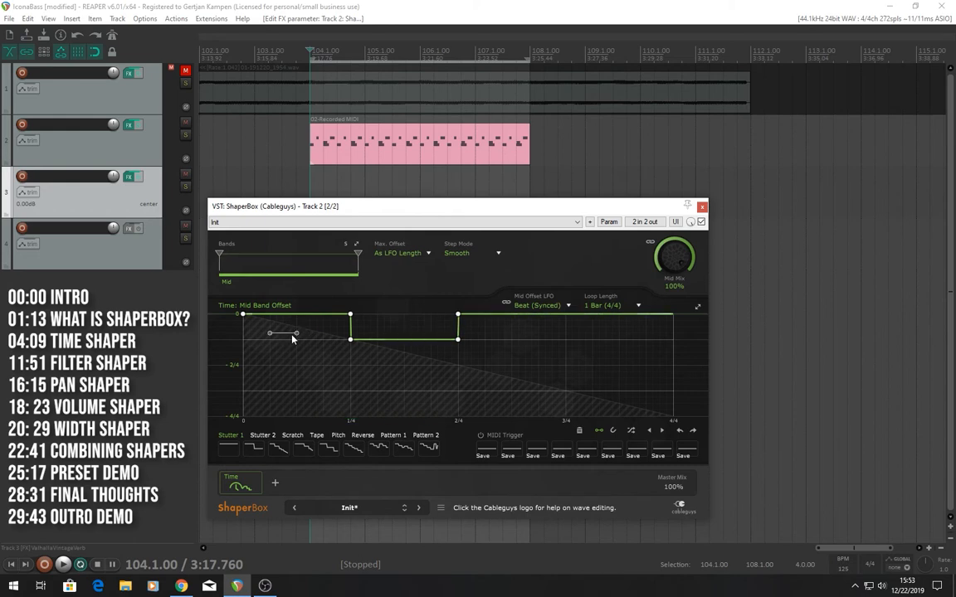
key("space")
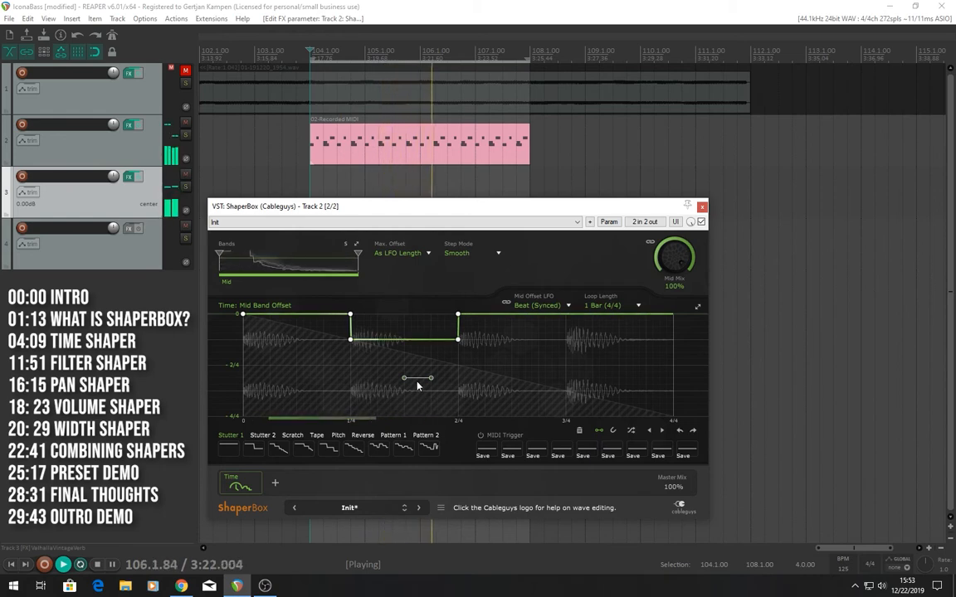
key("space")
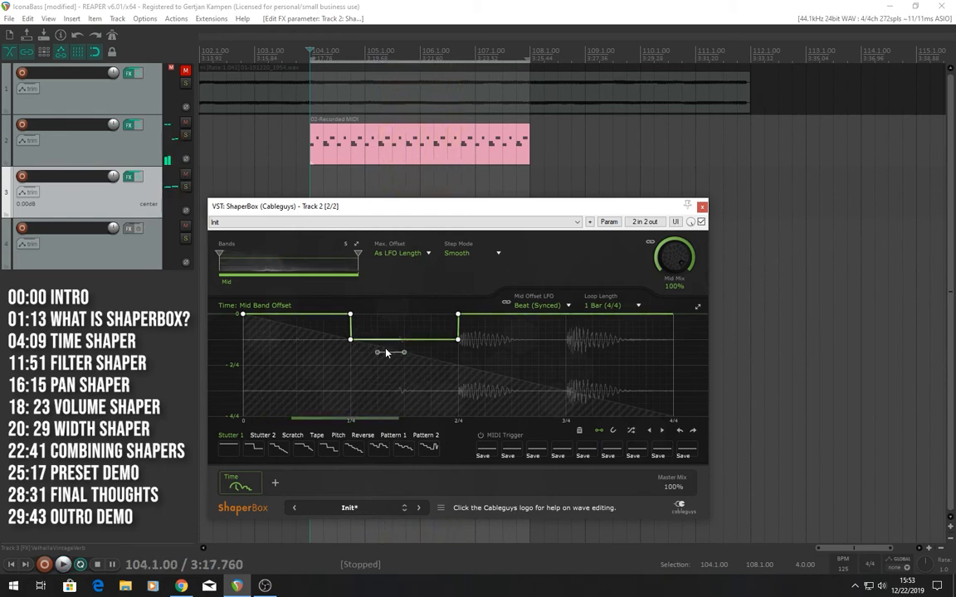
- Reset the offset line to the flat Stutter 1 wave, draw an eighth-note step lowered by 1/8 just before 2/4, and audition it
left_click(228, 455)
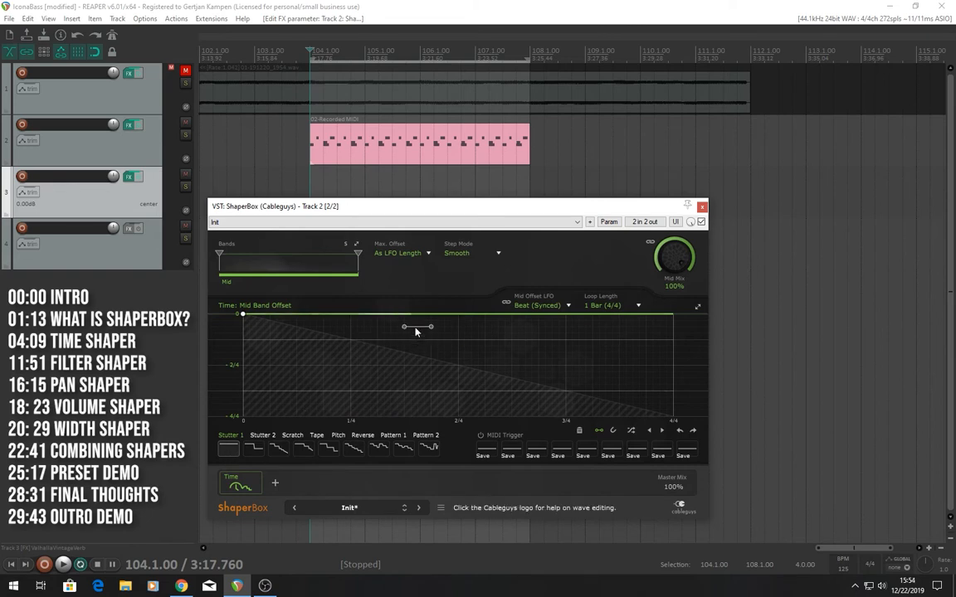
mouse_move(418, 318)
left_mouse_down()
mouse_move(416, 336)
mouse_move(445, 332)
left_mouse_up()
key("space")
key("space")
key("space")
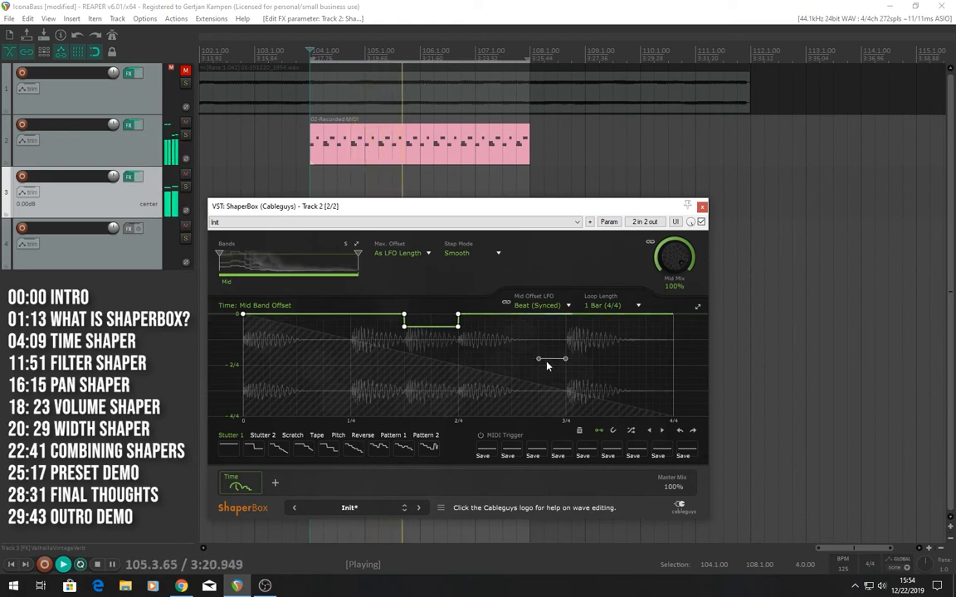
- Stop playback and draw more lowered steps of varying length and depth in the Time shaper's offset line, before 1/4 and after 2/4
key("space")
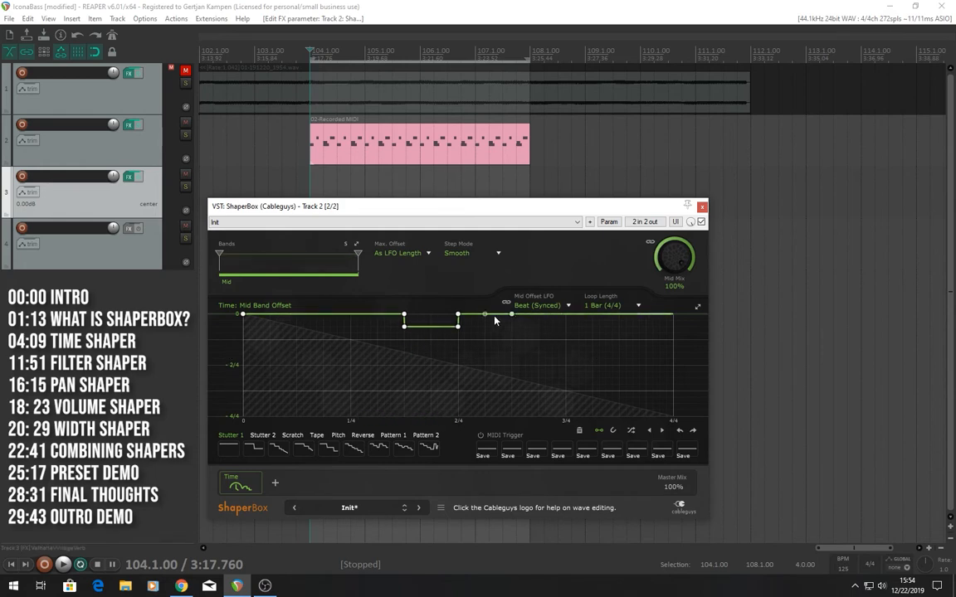
left_click_drag(496, 317, 497, 352)
left_click_drag(530, 317, 530, 352)
left_click_drag(599, 320, 599, 353)
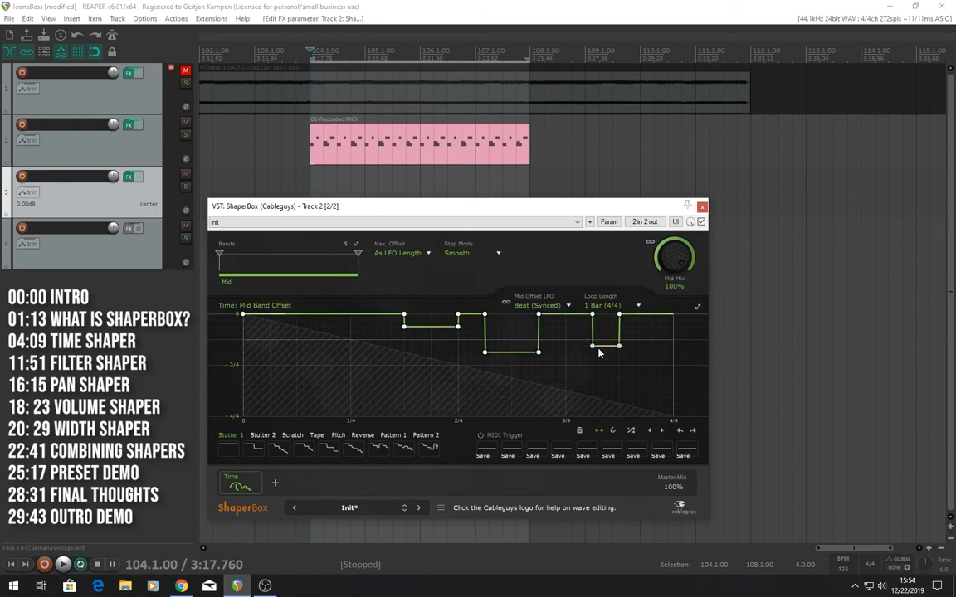
mouse_move(652, 316)
left_mouse_down()
mouse_move(653, 330)
mouse_move(660, 325)
left_mouse_up()
mouse_move(323, 315)
left_mouse_down()
mouse_move(325, 334)
mouse_move(345, 329)
mouse_move(342, 321)
left_mouse_up()
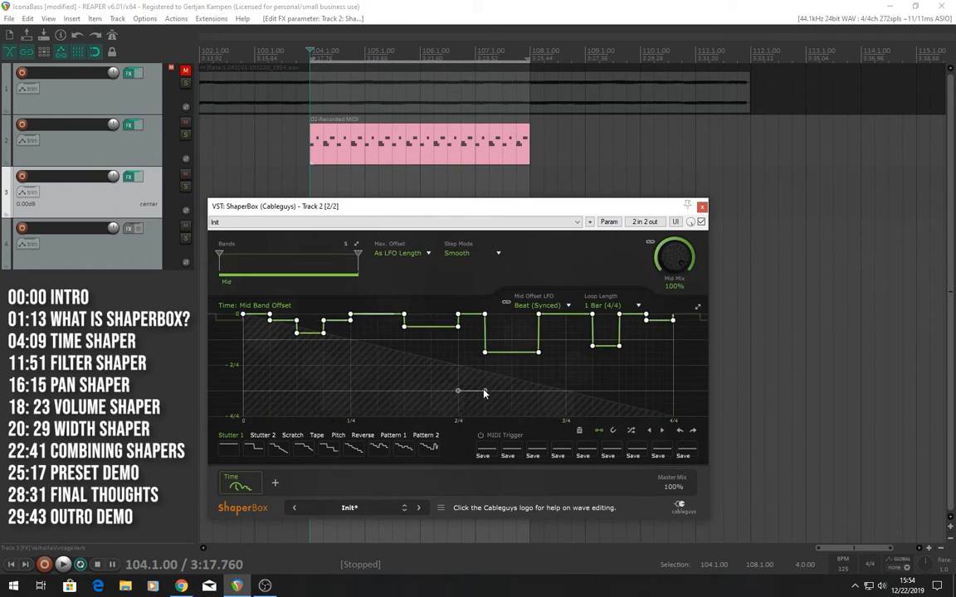
- Audition the stepped offset pattern and lower its last step, just before 4/4, to about 3/16 during playback
key("space")
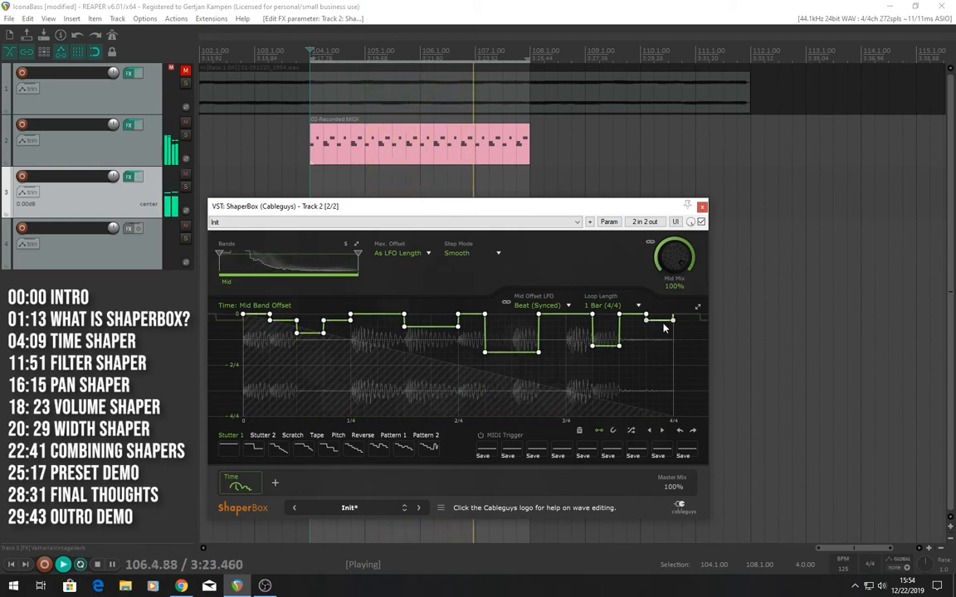
left_click_drag(663, 324, 665, 331)
left_click_drag(662, 375, 654, 366)
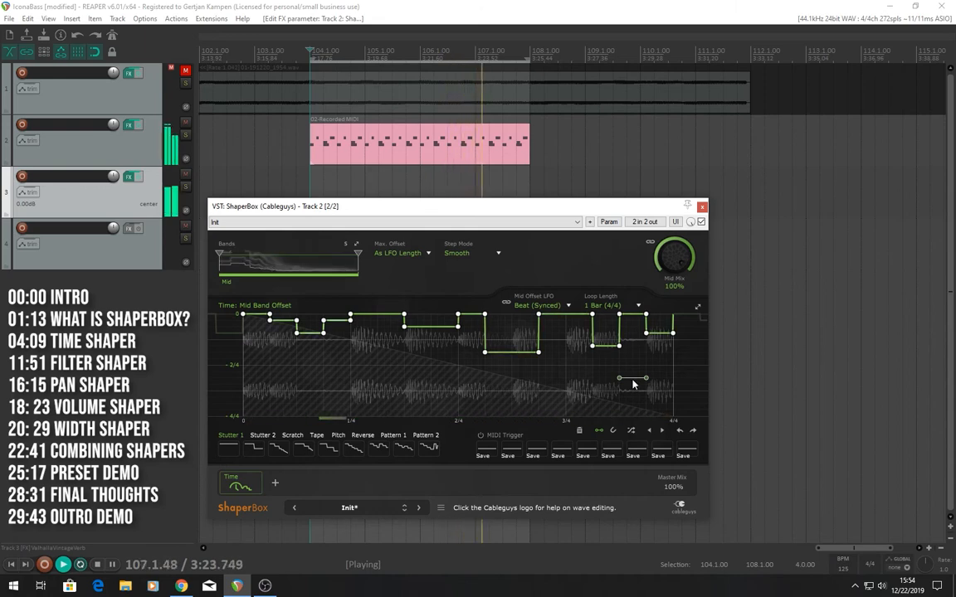
key("space")
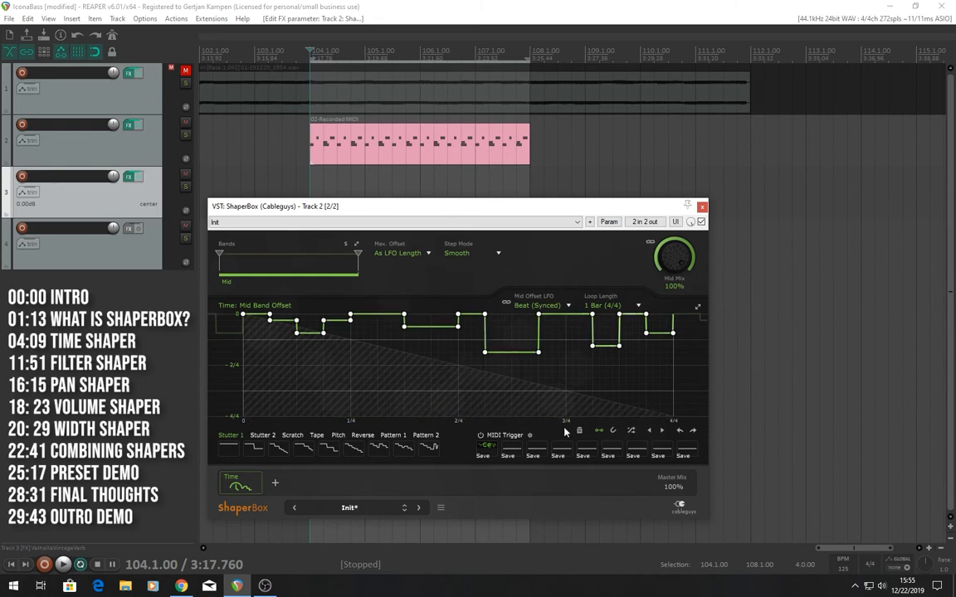
- Reset the offset line to the flat Stutter 1 wave and turn off step draw mode following a brief test step before 2/4
left_click(226, 449)
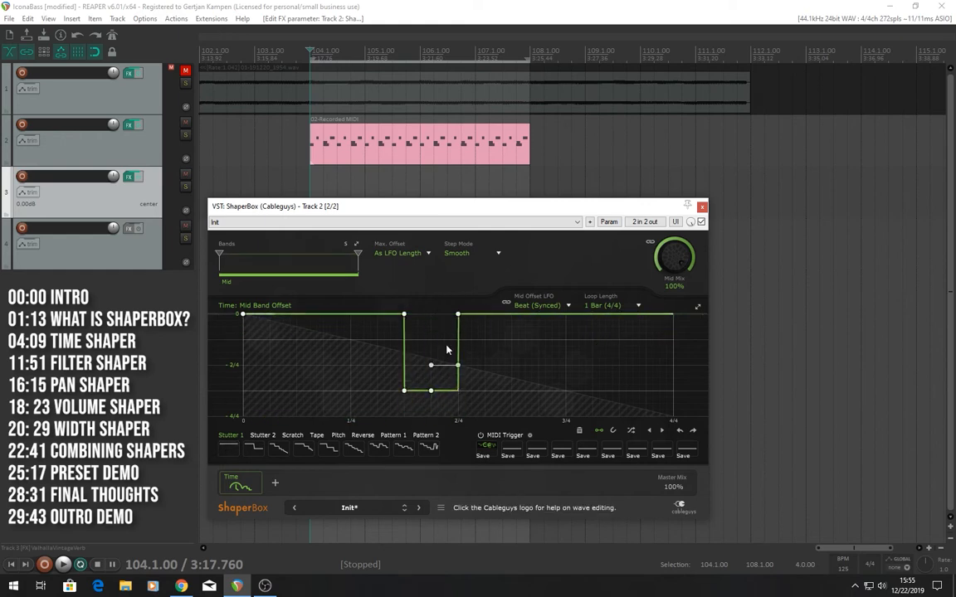
left_click_drag(441, 351, 447, 313)
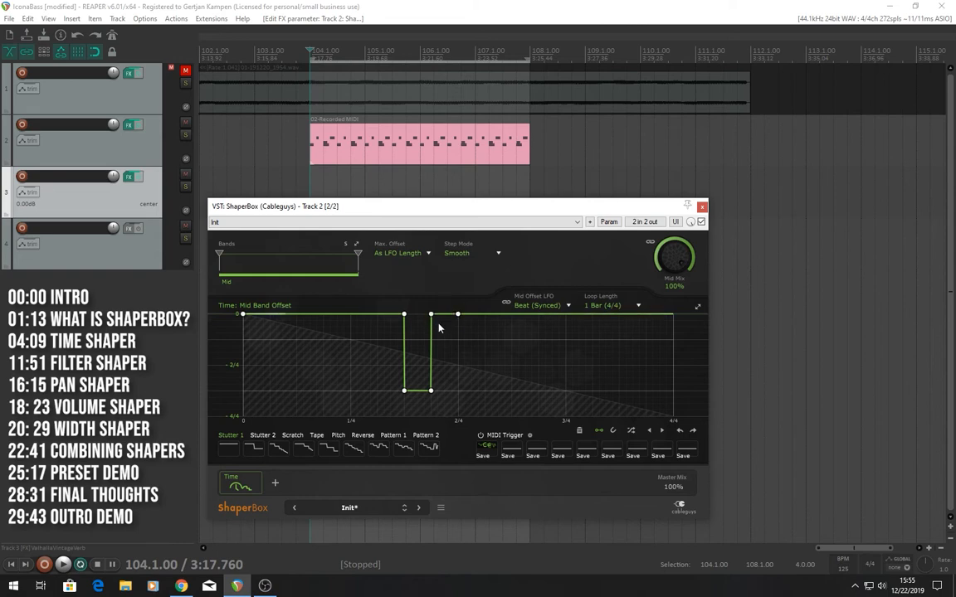
right_click(535, 364)
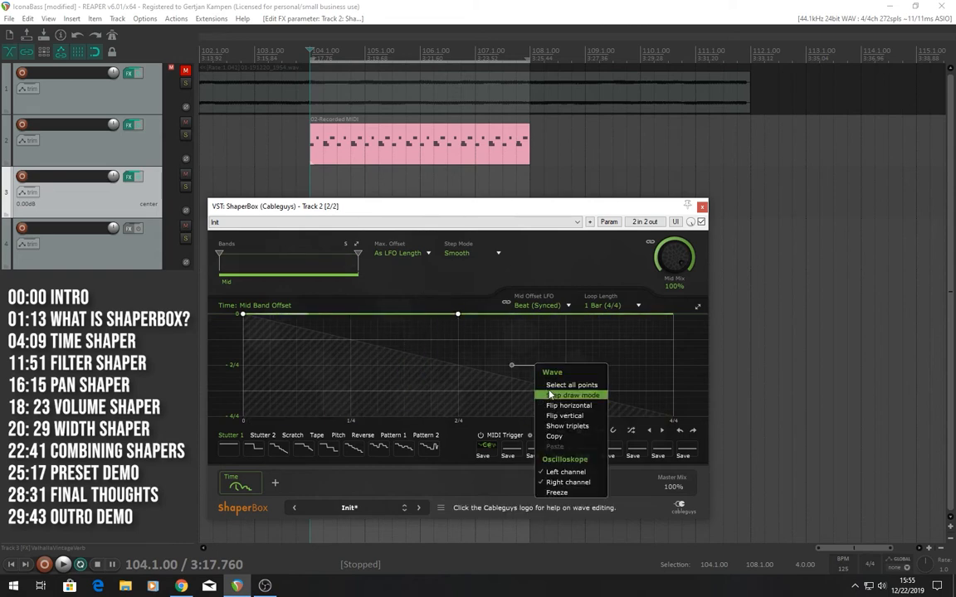
left_click(571, 395)
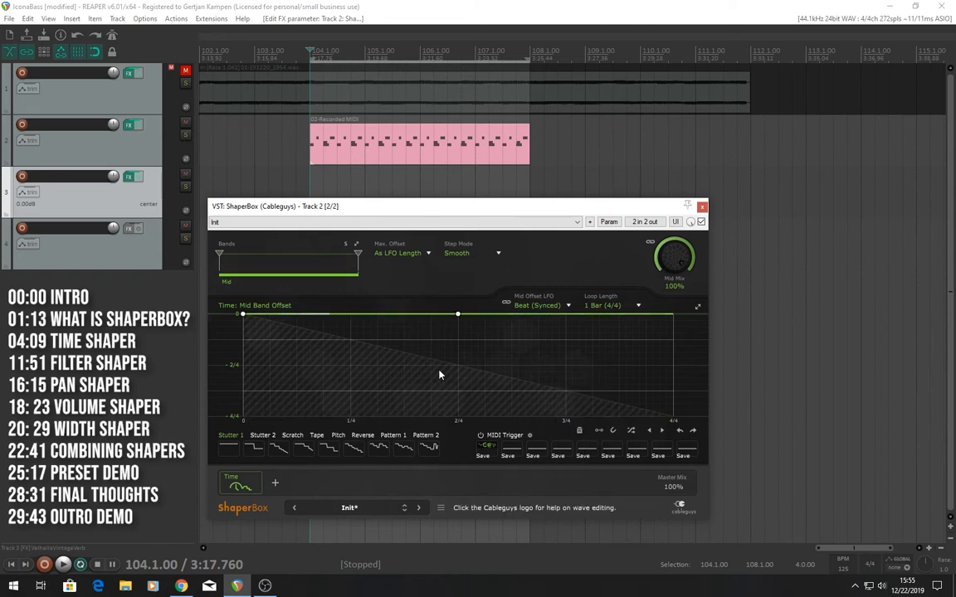
- Shape two V-shaped dips about 1/4 deep in the offset line, from 1/4 to just past 2/4, and audition them
left_click_drag(378, 315, 349, 315)
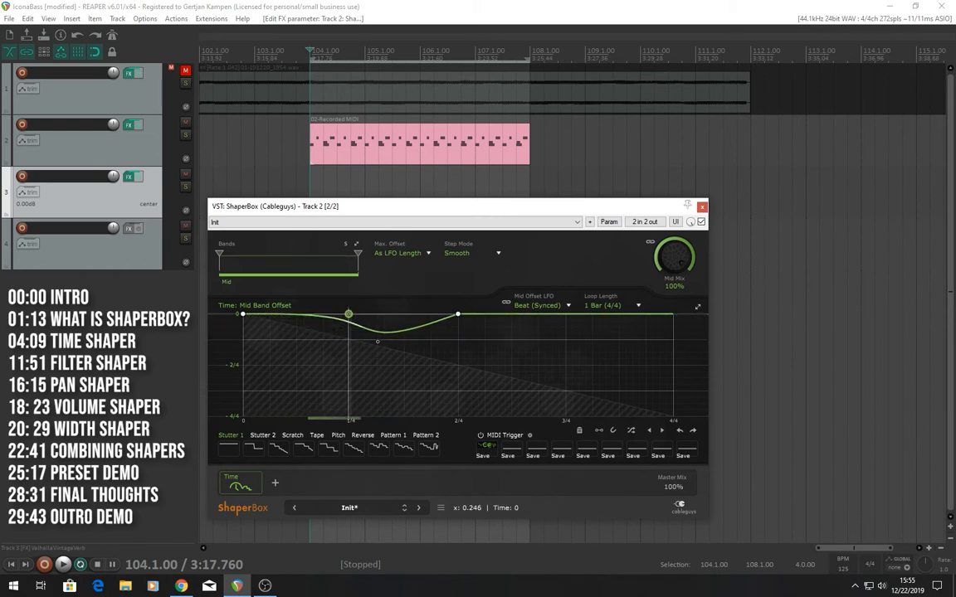
left_click_drag(415, 328, 408, 314)
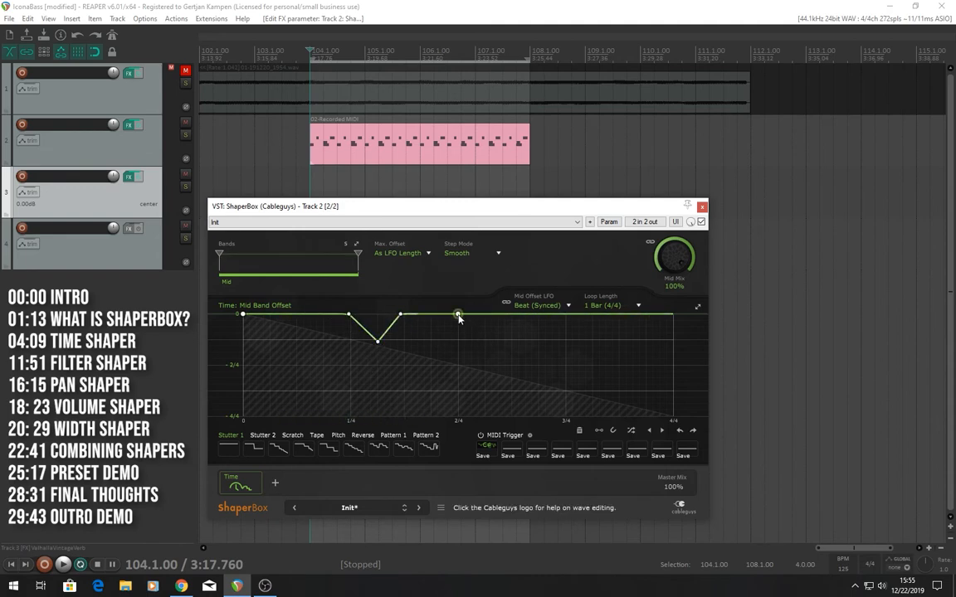
left_click_drag(458, 318, 487, 314)
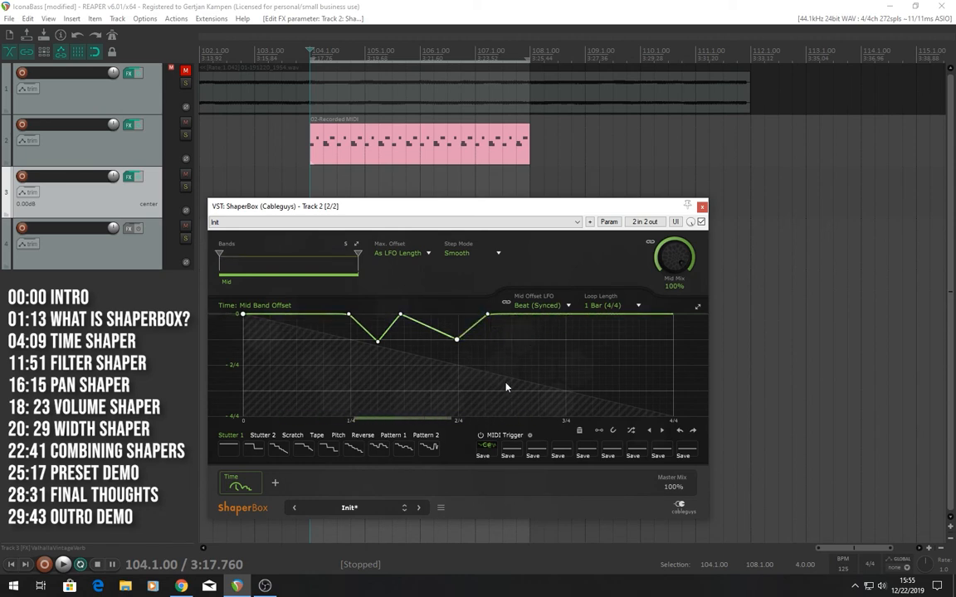
key("space")
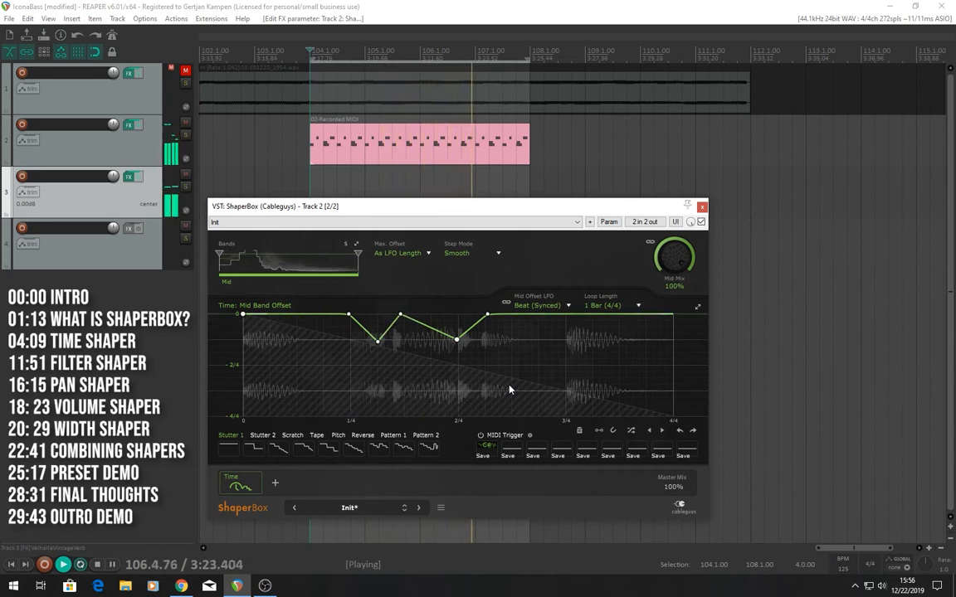
key("space")
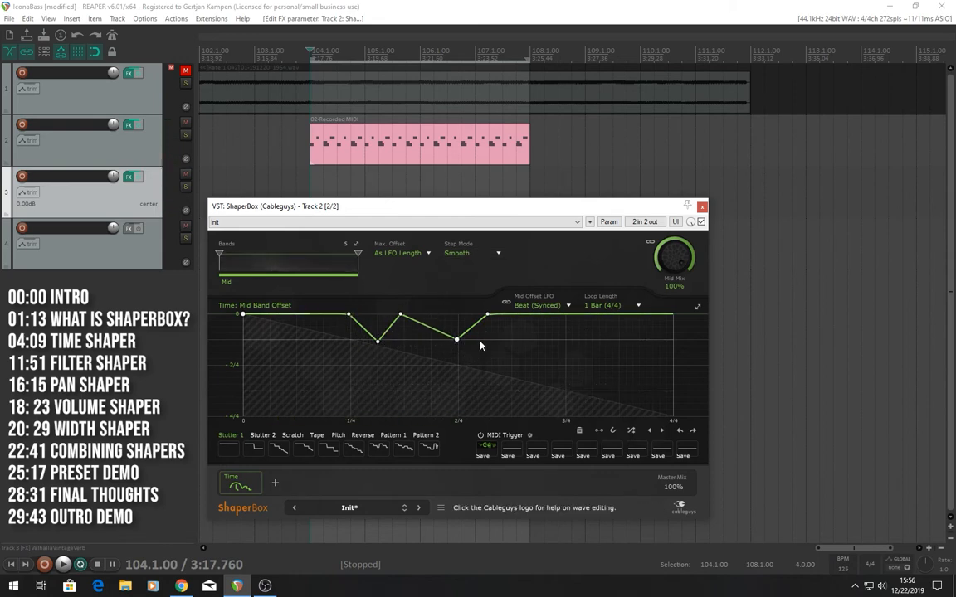
- Convert the lowest points of both dips to soft points for rounded curves and audition the loop
right_click(380, 343)
left_click(376, 347)
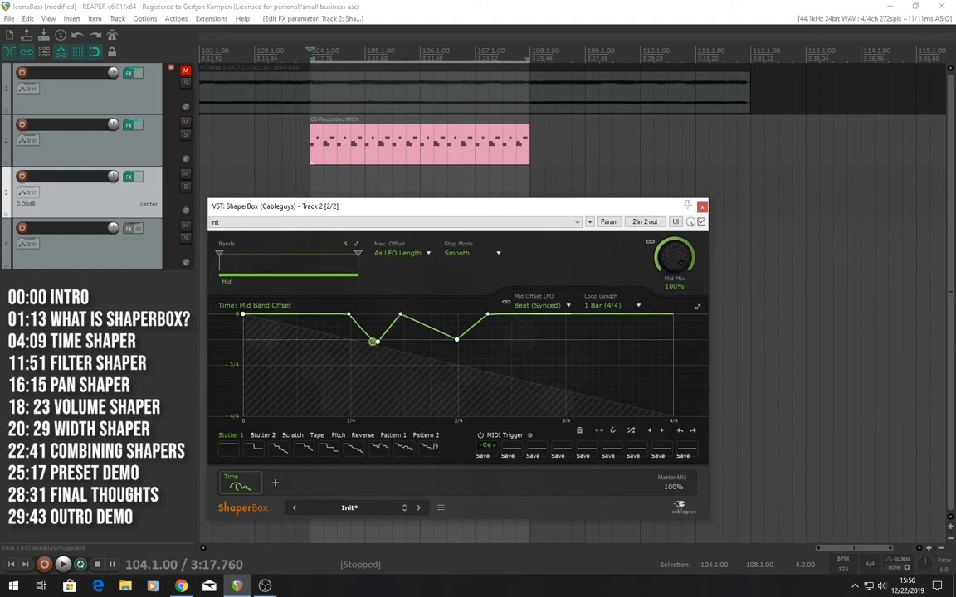
right_click(376, 341)
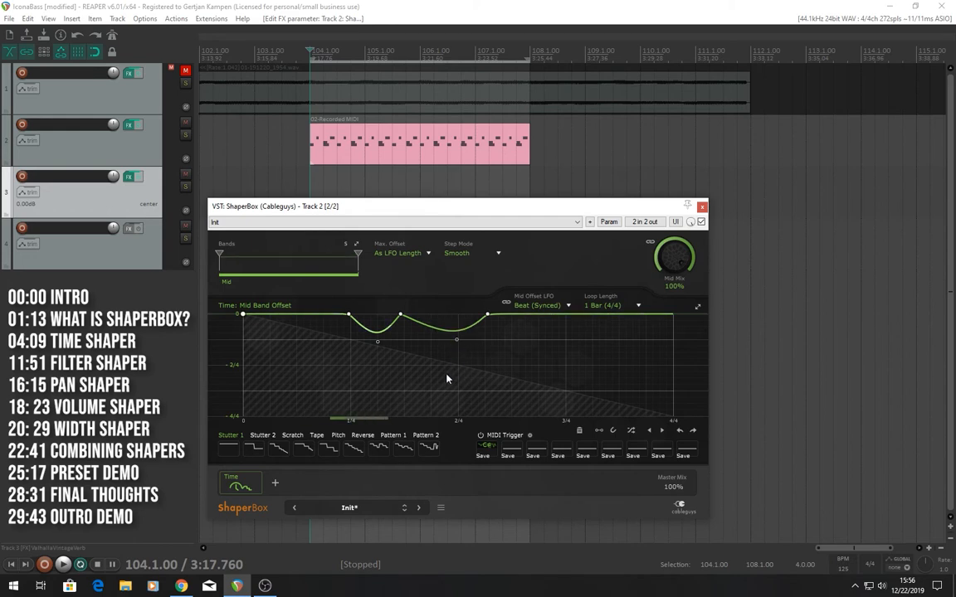
key("space")
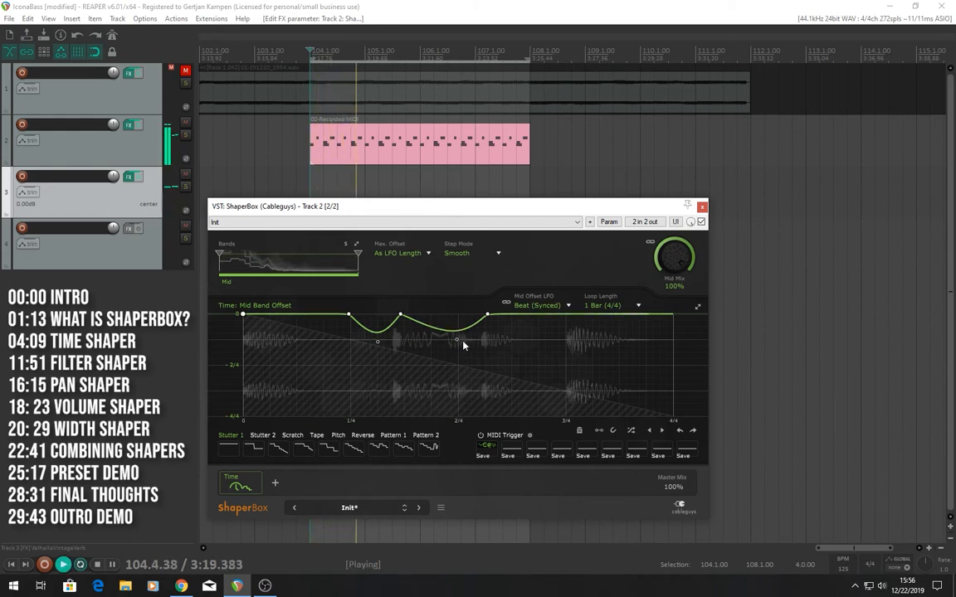
key("space")
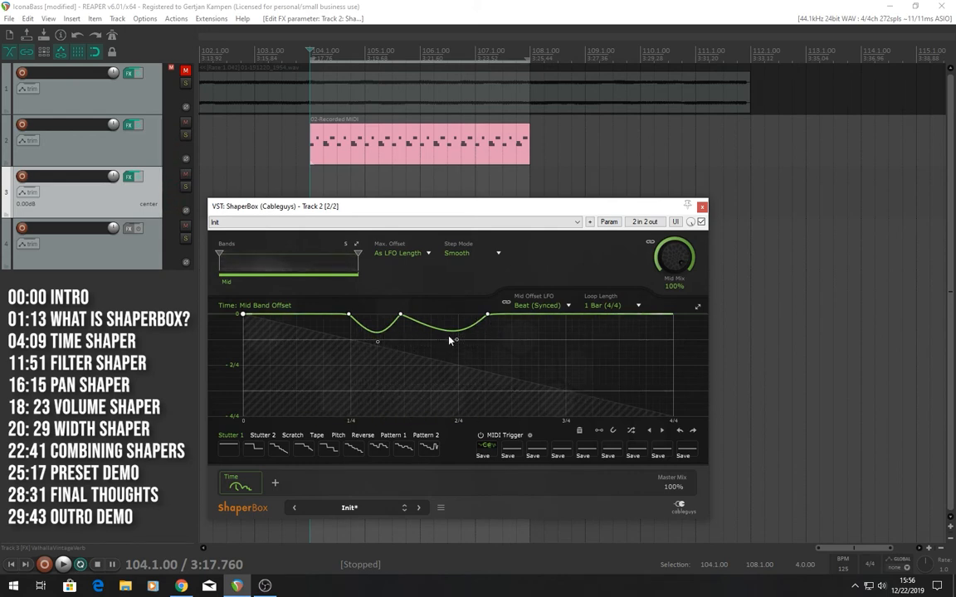
- Deepen the second curved dip and add a third dip between 2/4 and 3/4 while auditioning the loop
left_click_drag(456, 342, 450, 351)
key("space")
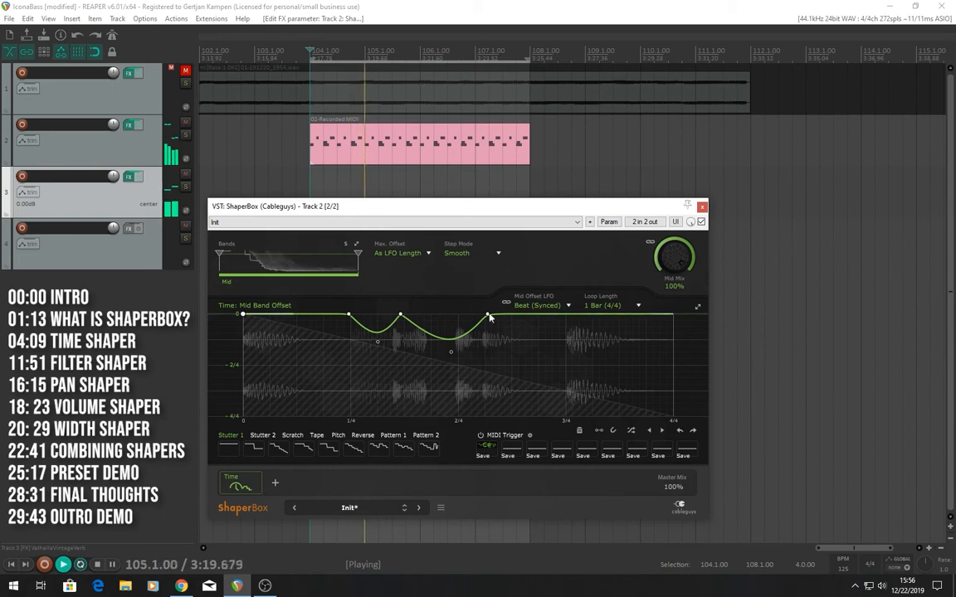
mouse_move(524, 315)
left_mouse_down()
mouse_move(525, 338)
mouse_move(525, 314)
left_mouse_up()
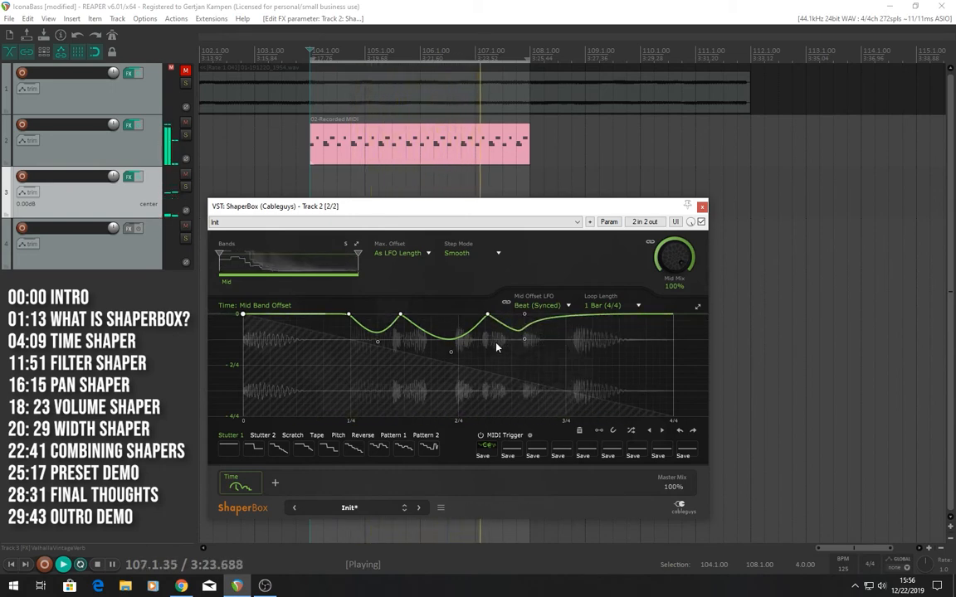
key("space")
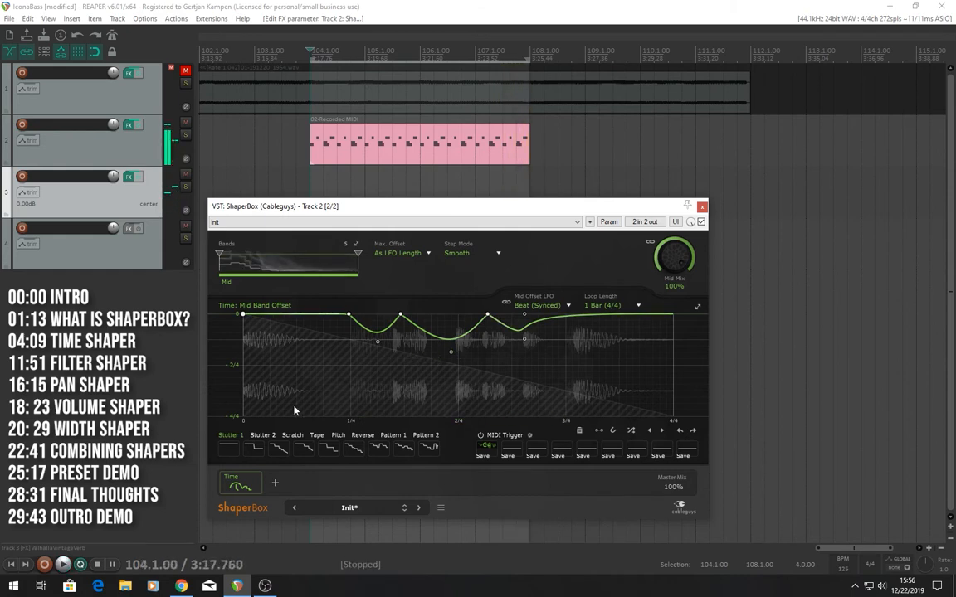
- Reset the offset line to the flat Stutter 1 wave, clear the trial point past 1/4, and enable grid snapping
left_click(227, 449)
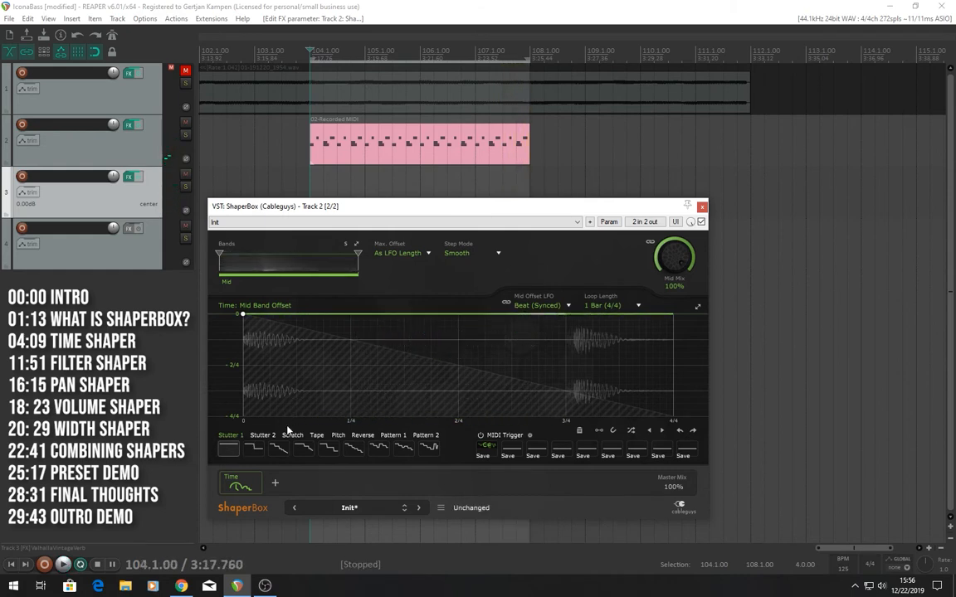
right_click(396, 316)
left_click(376, 317)
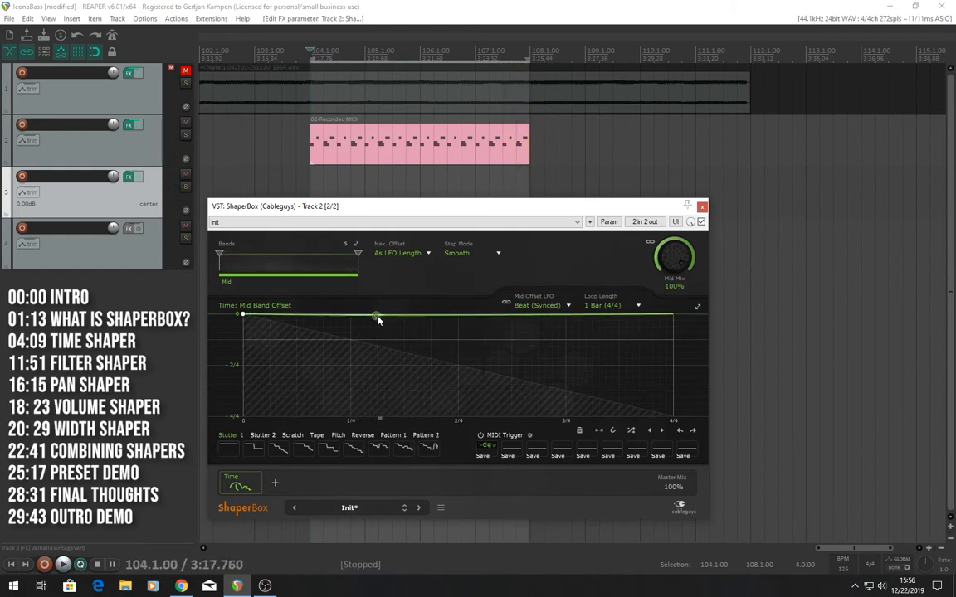
double_click(376, 317)
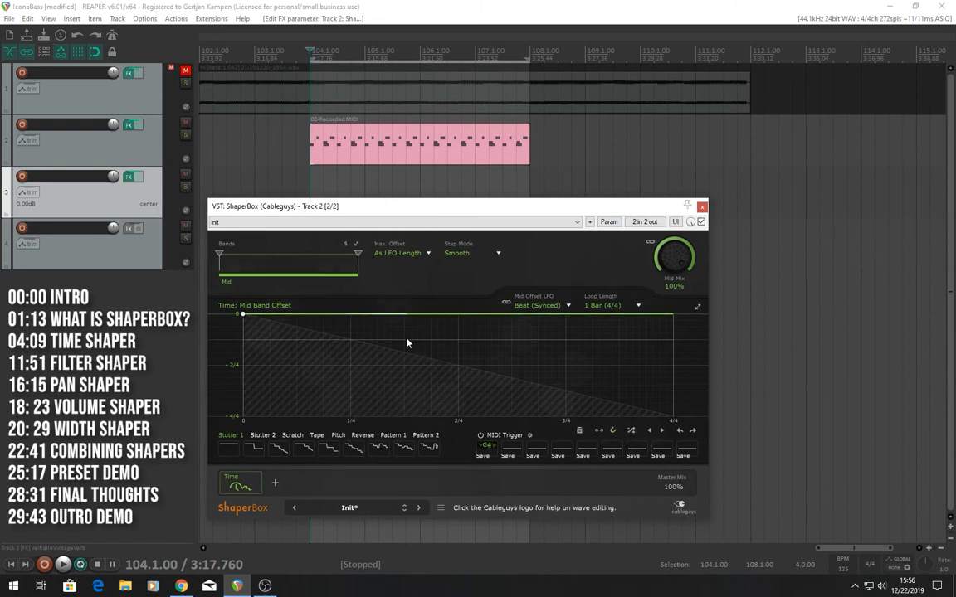
- Add a single hard-cornered point to the offset line and place it at 2/4, lowered by 3/4, forming a V shape
left_click_drag(373, 320, 383, 354)
right_click(383, 355)
left_click(375, 354)
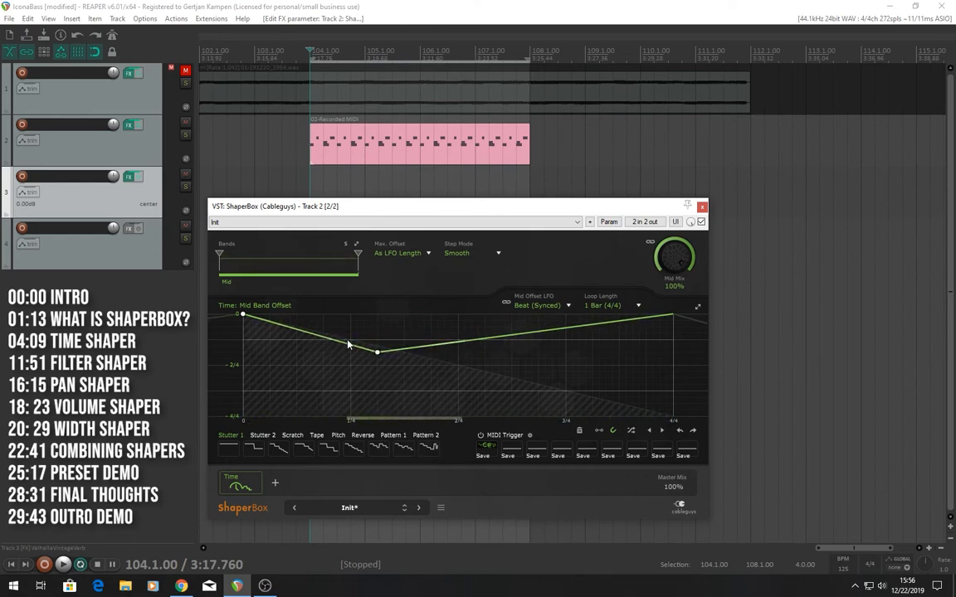
left_click(266, 435)
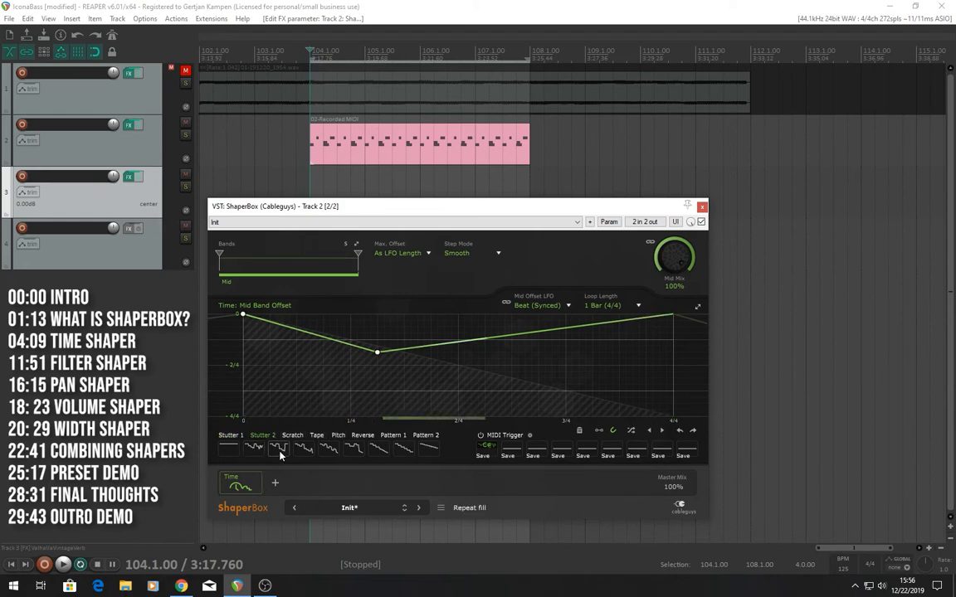
left_click(233, 435)
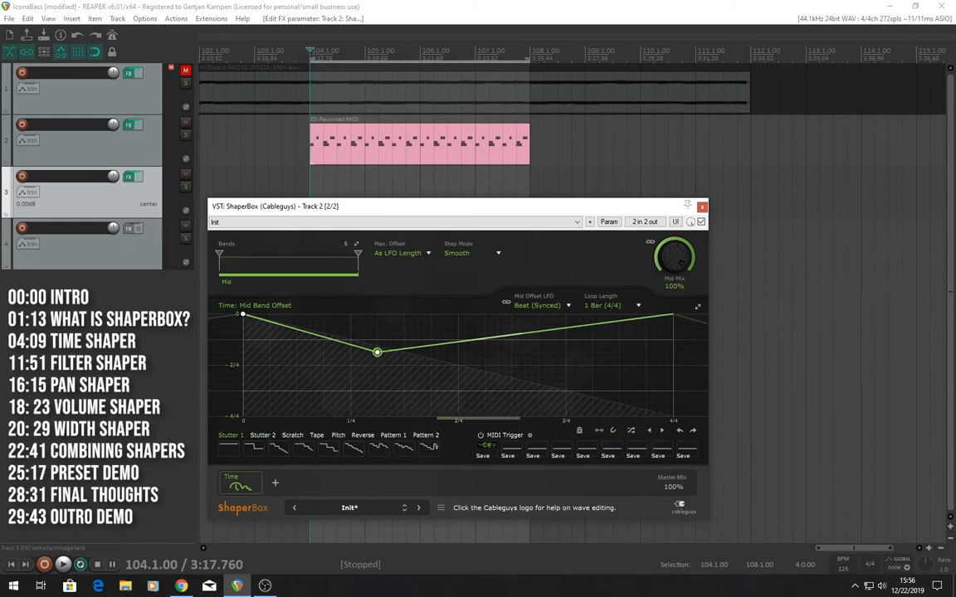
left_click_drag(377, 352, 457, 391)
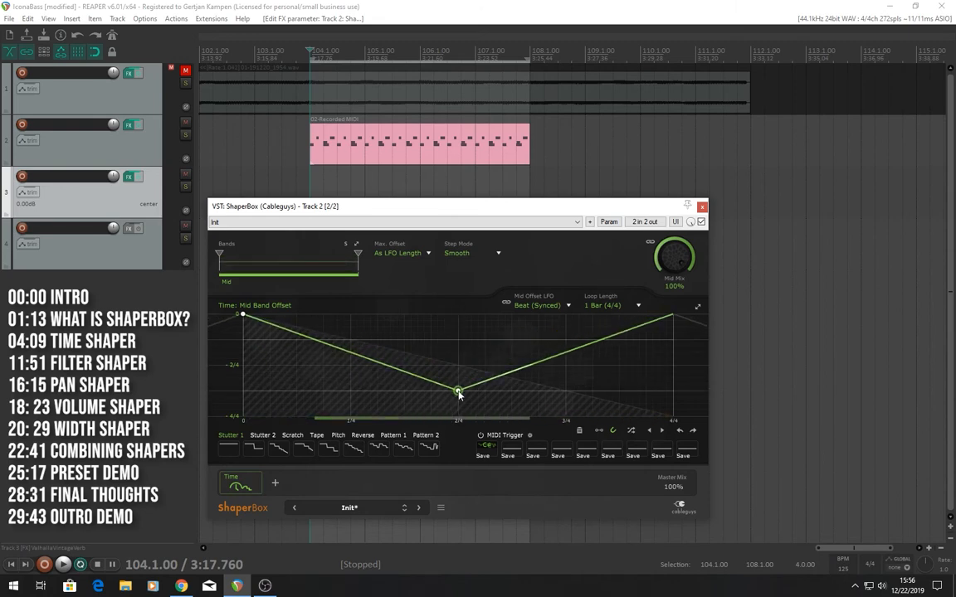
- Audition the drum loop twice through the V-shaped offset line
key("space")
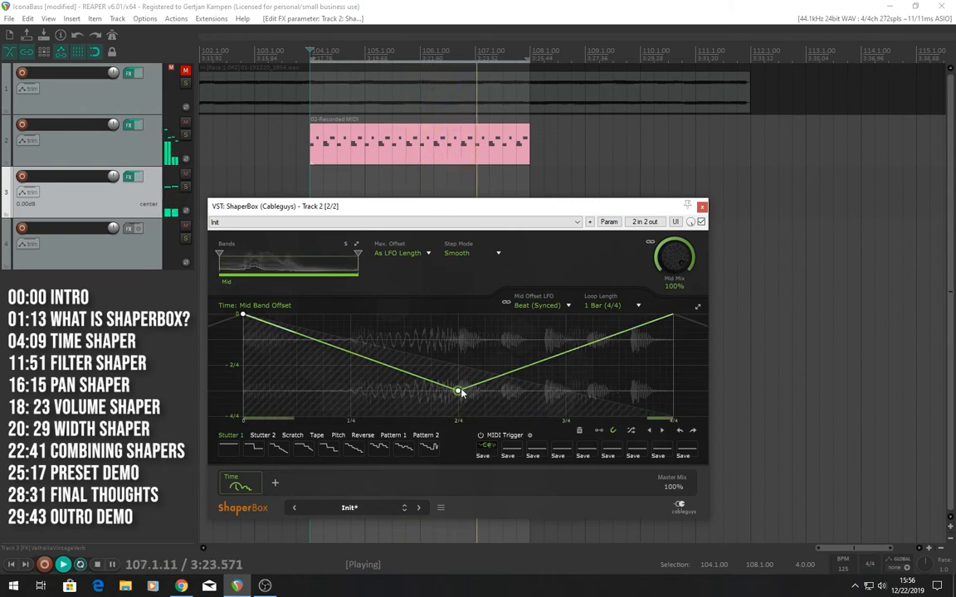
key("space")
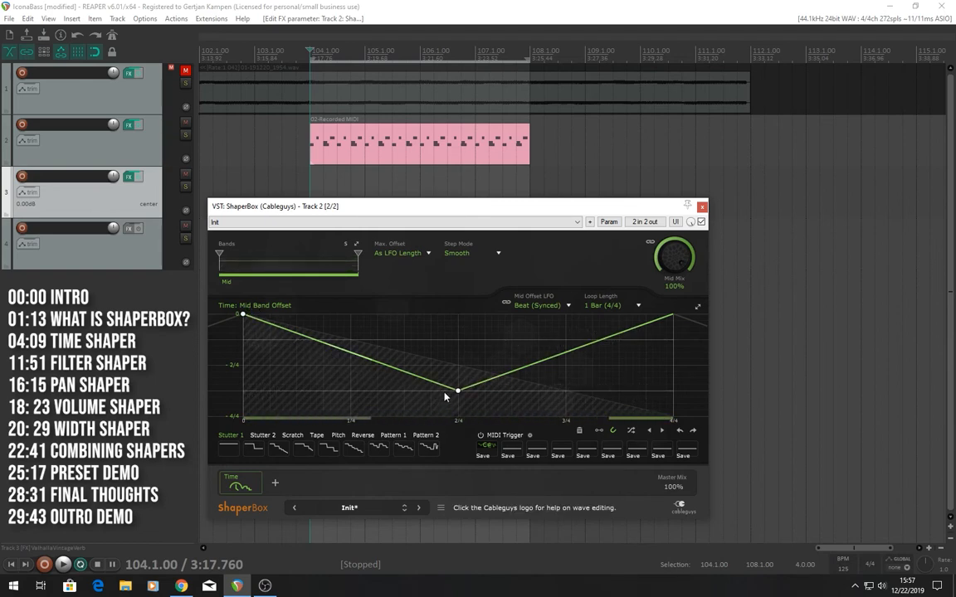
key("space")
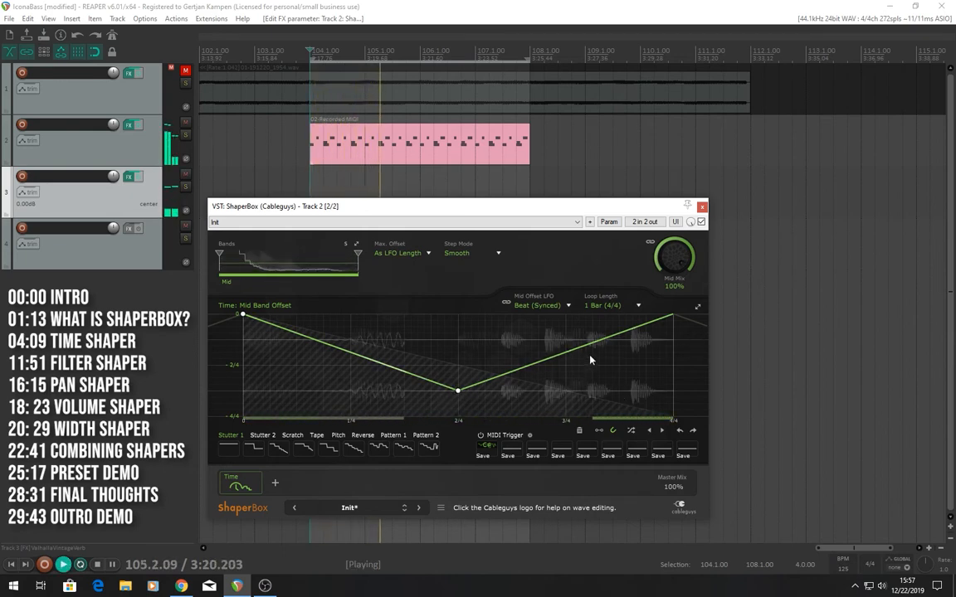
key("space")
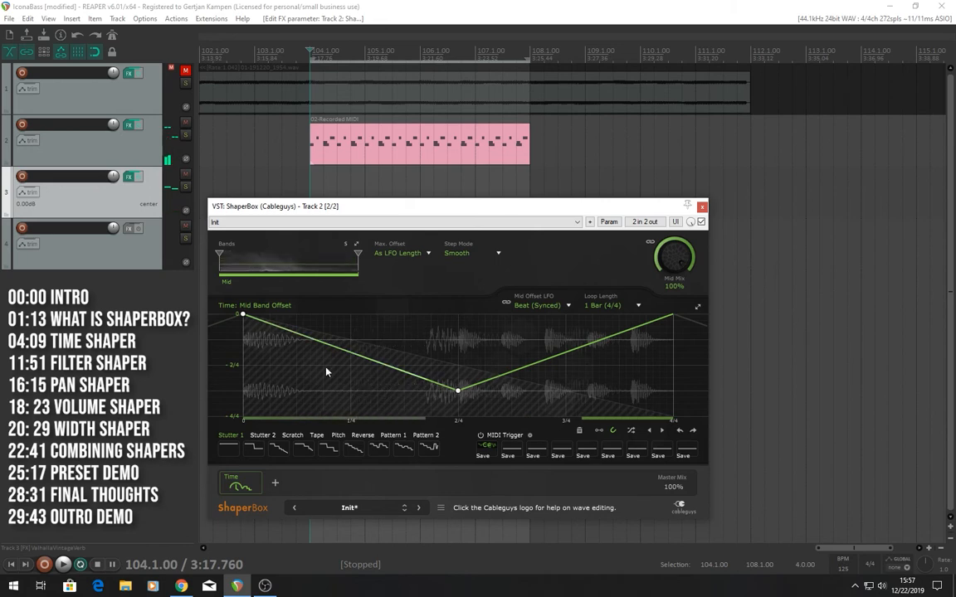
- Set the Time shaper's loop length to 1/2 and audition the drum loop
left_click(615, 306)
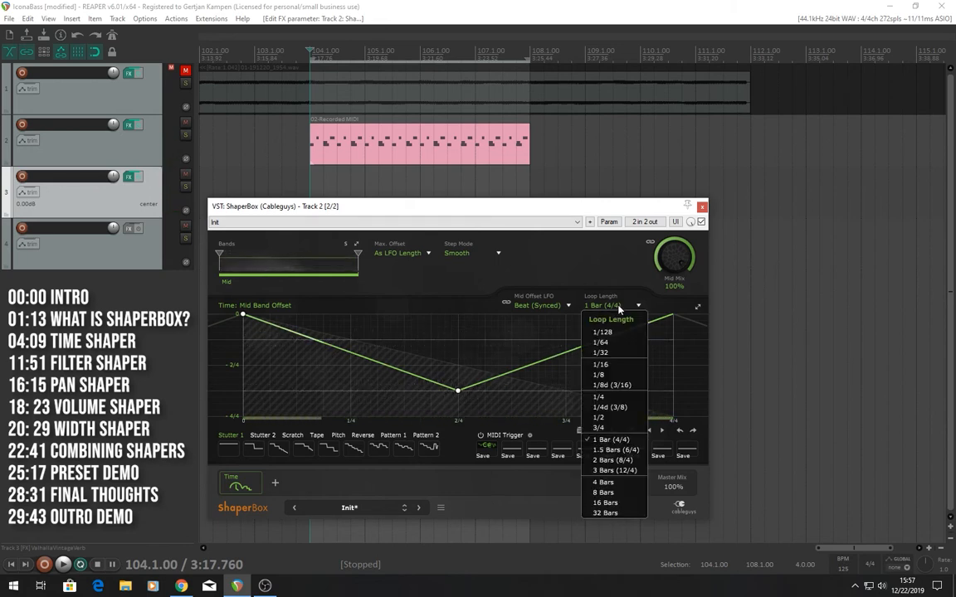
left_click(600, 417)
key("space")
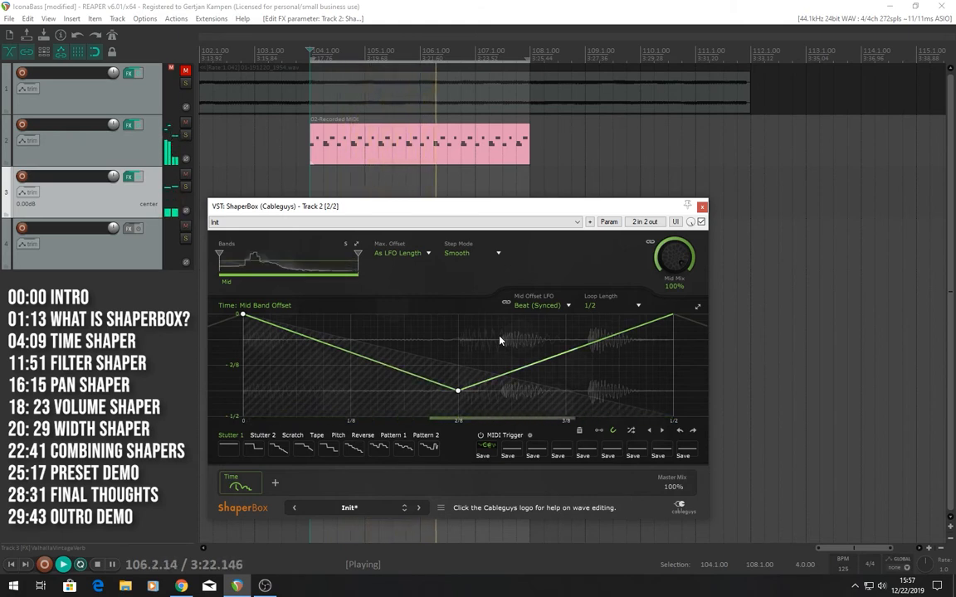
- Set the Time shaper's loop length to 1/8 and audition the drum loop
key("space")
left_click(609, 306)
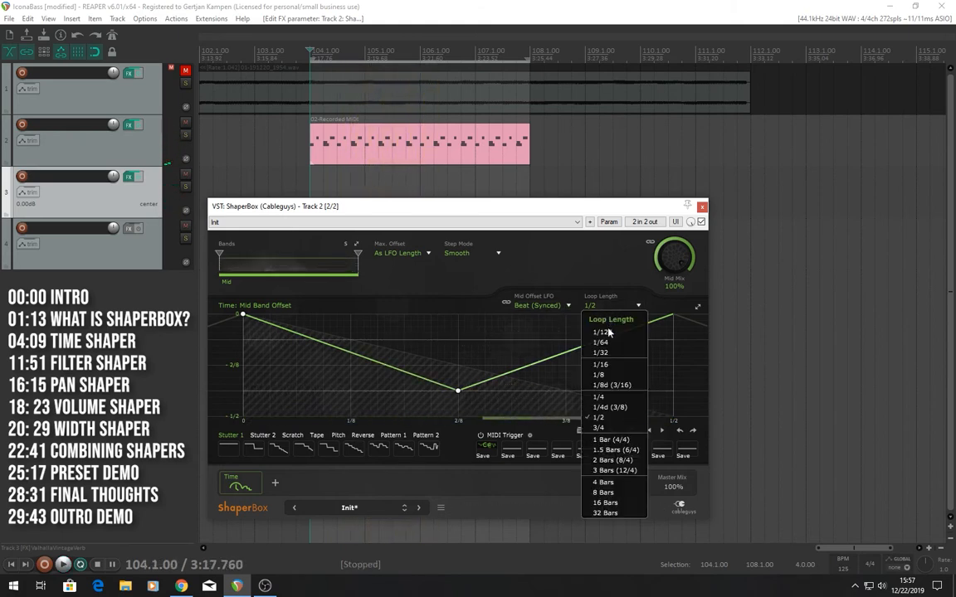
left_click(603, 375)
key("space")
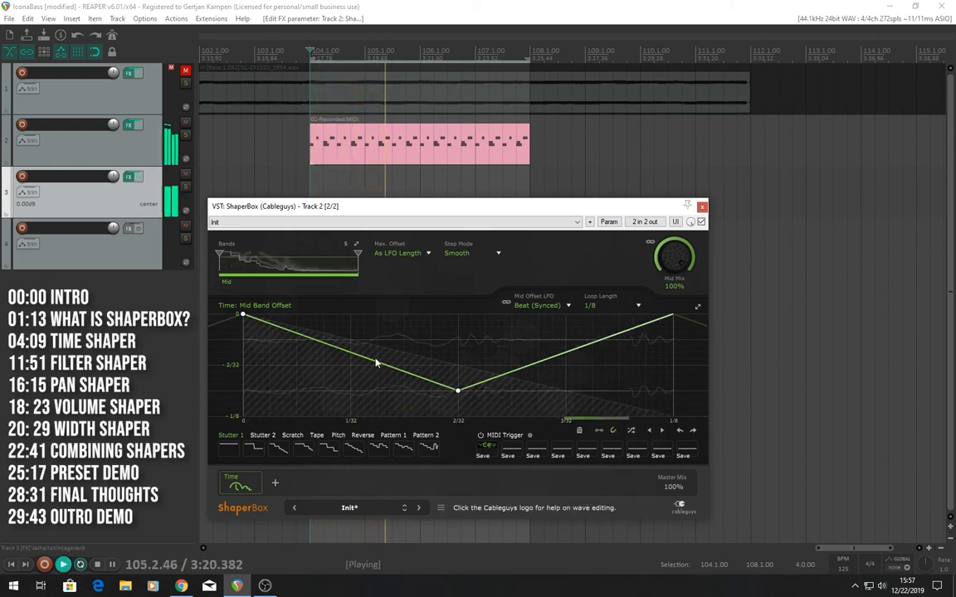
- Reshape the mid band's offset line with hard corners at zero offset before 2/32 and low near 3/32, plus a curved hump between the dips
left_click_drag(375, 362, 405, 314)
left_click_drag(522, 371, 558, 397)
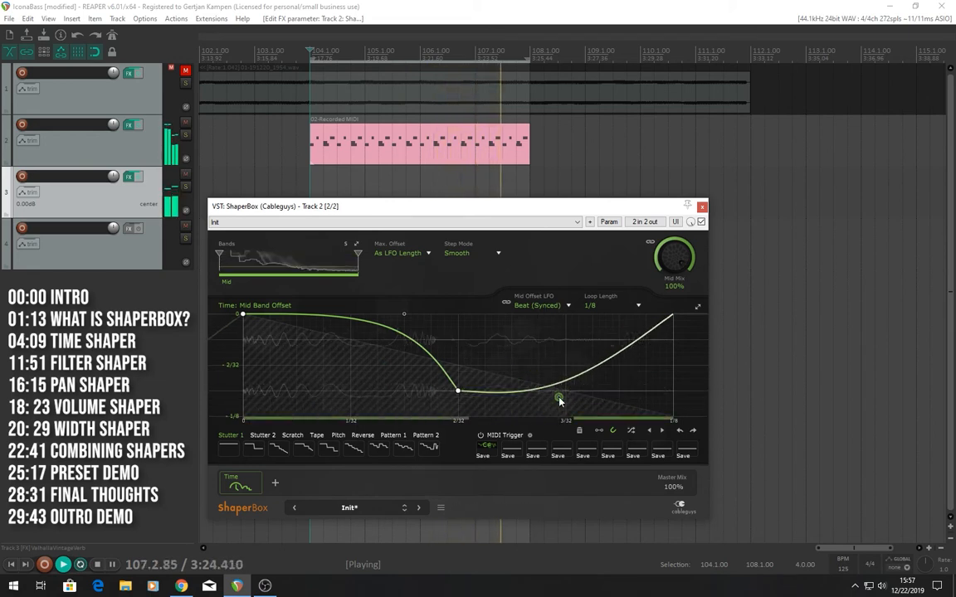
right_click(405, 314)
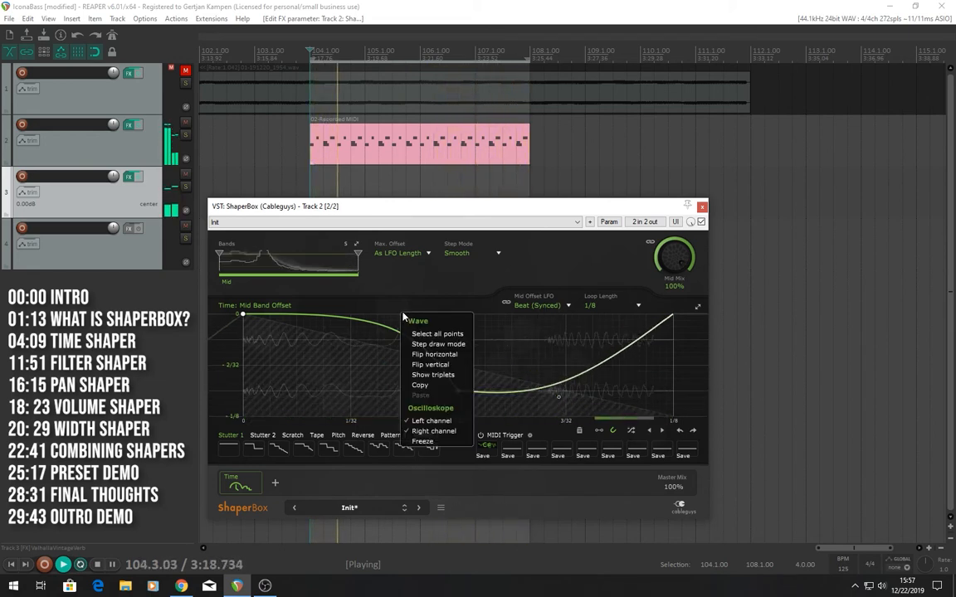
double_click(404, 315)
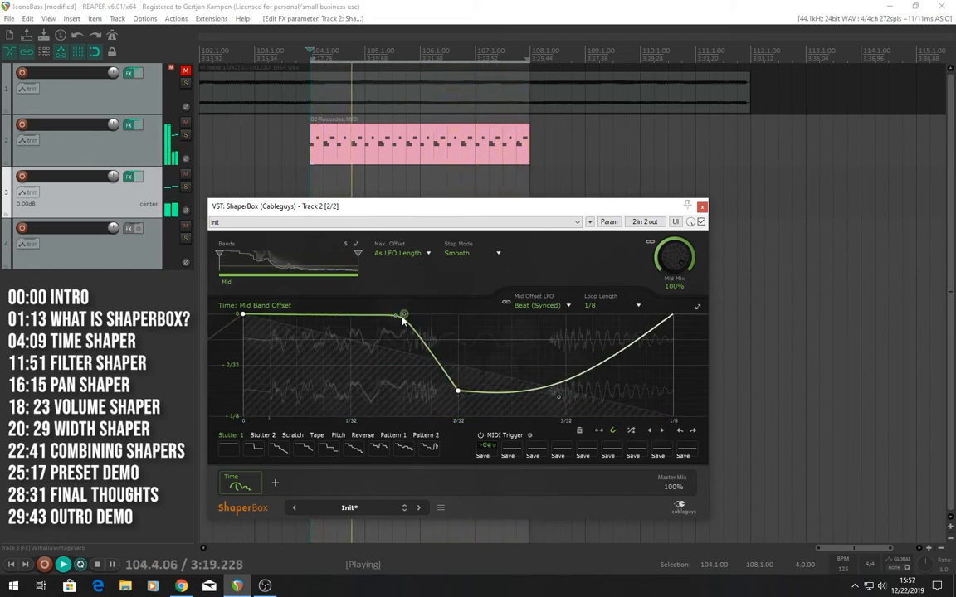
double_click(559, 397)
left_click_drag(508, 393, 511, 339)
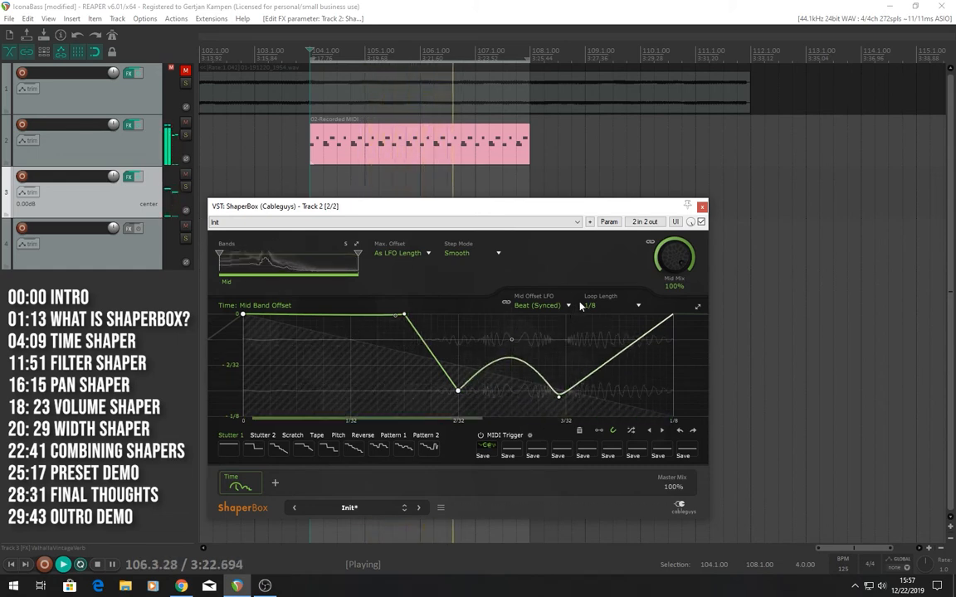
- Audition loop lengths of 1/16, 1/2 and 3/4, set the loop length to 1 Bar (4/4), and stop playback
left_click(602, 307)
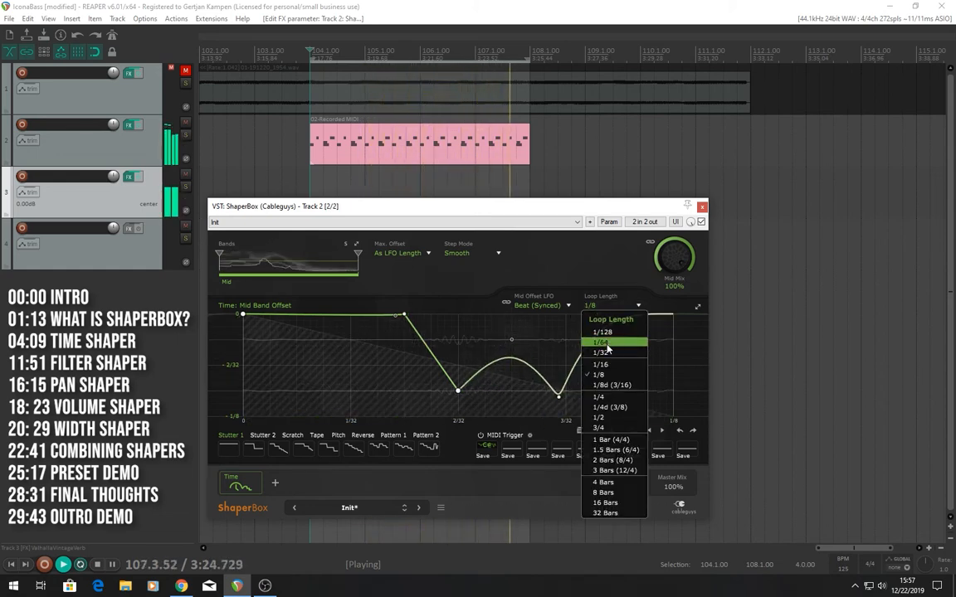
left_click(600, 364)
left_click(599, 308)
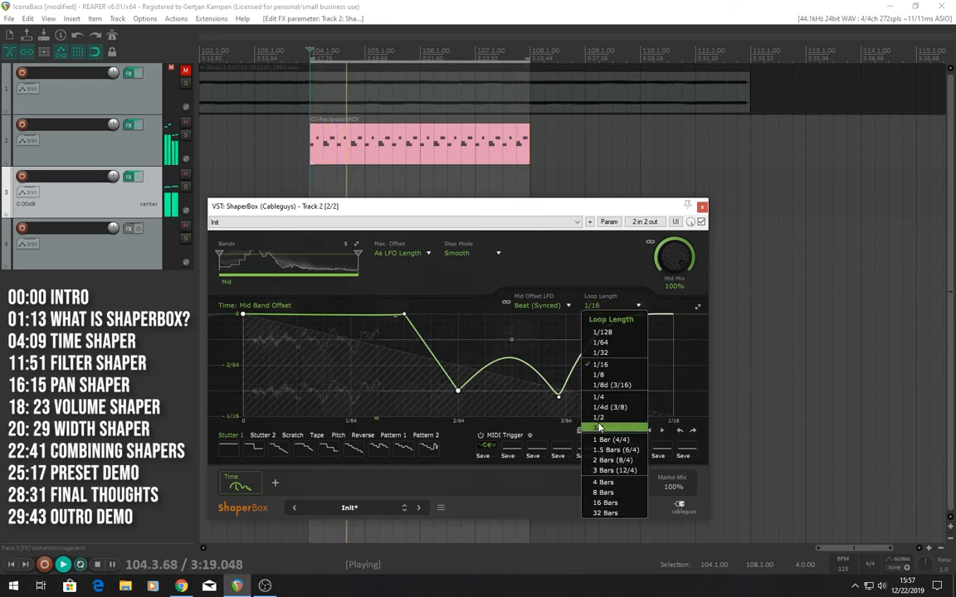
left_click(601, 417)
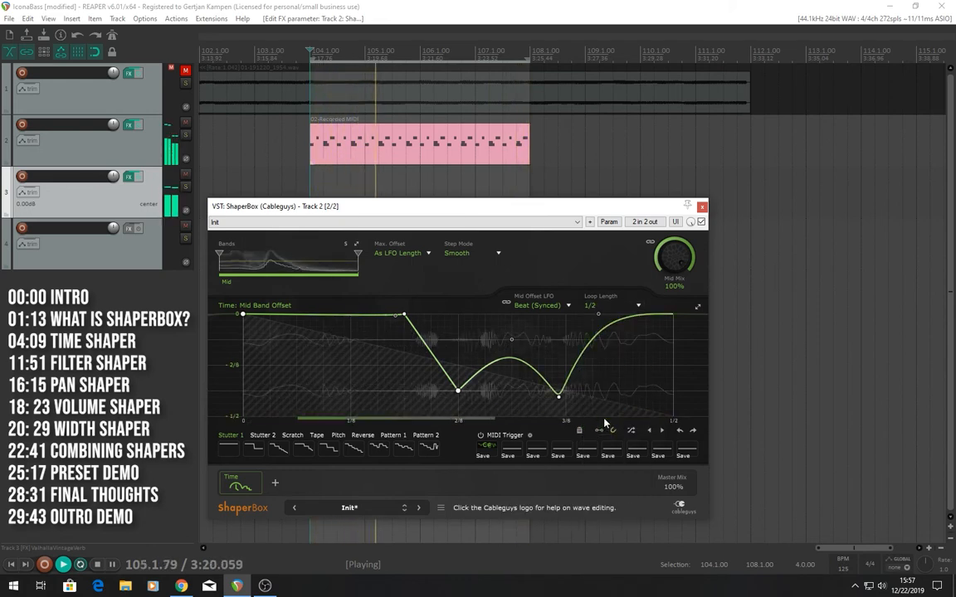
left_click(598, 308)
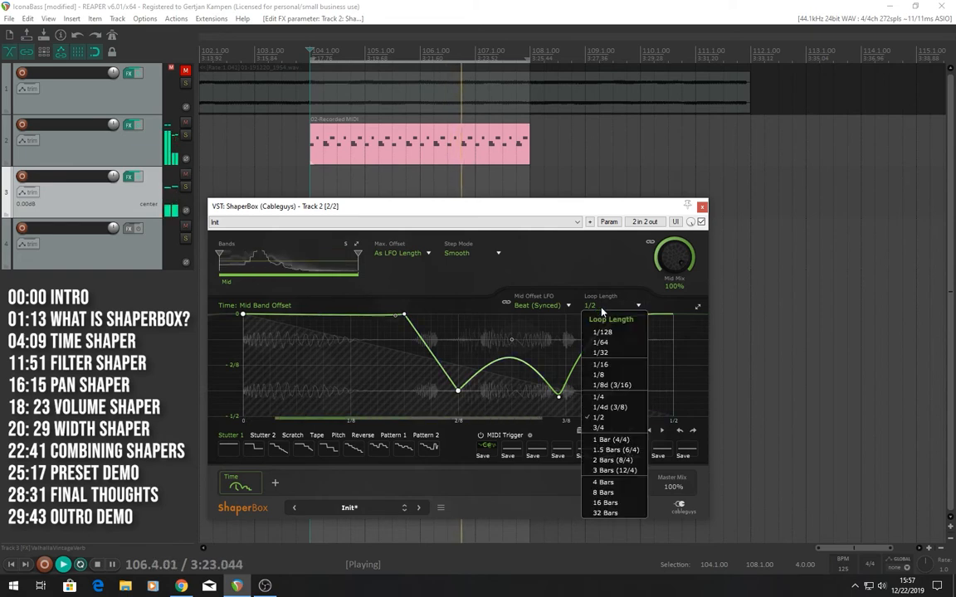
left_click(599, 431)
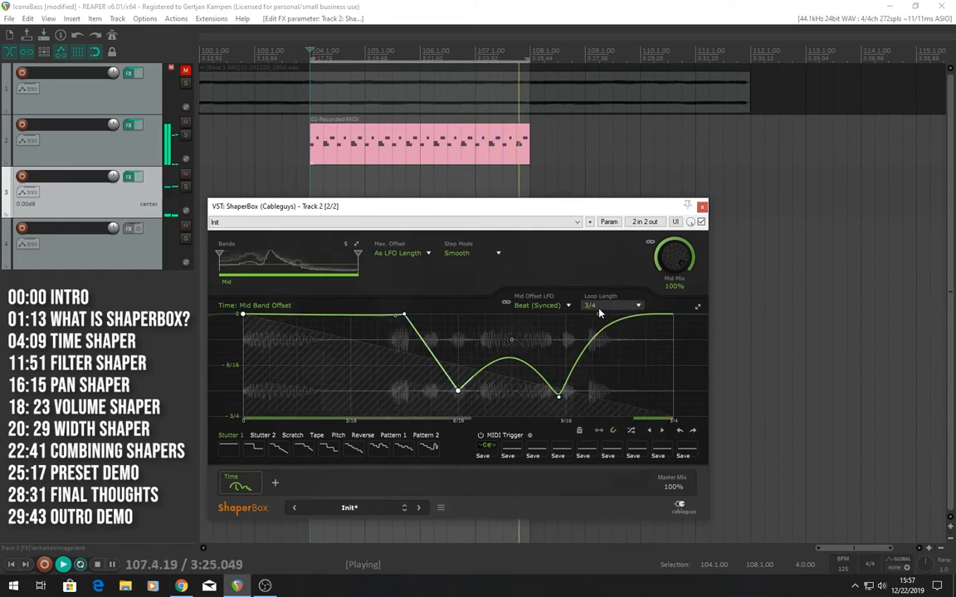
left_click(599, 306)
left_click(611, 440)
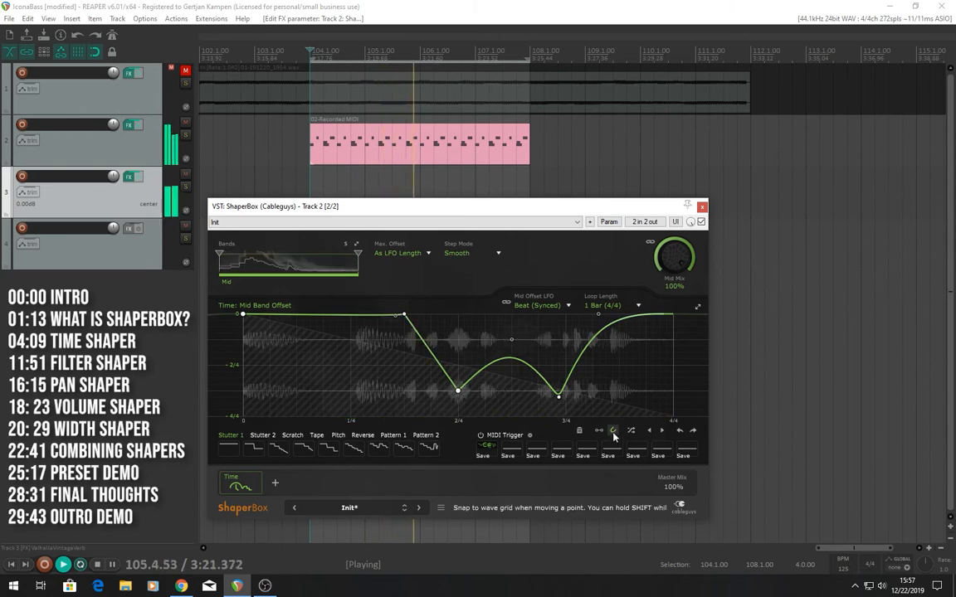
key("space")
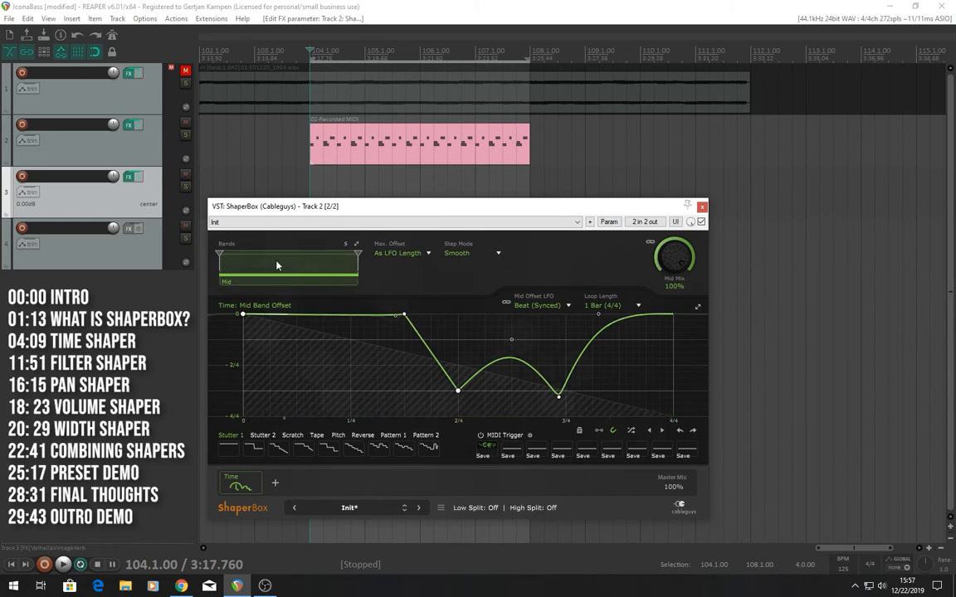
- Split off a high band at about 637 Hz and draw a curved offset line with two dips for it
left_click_drag(359, 259, 284, 261)
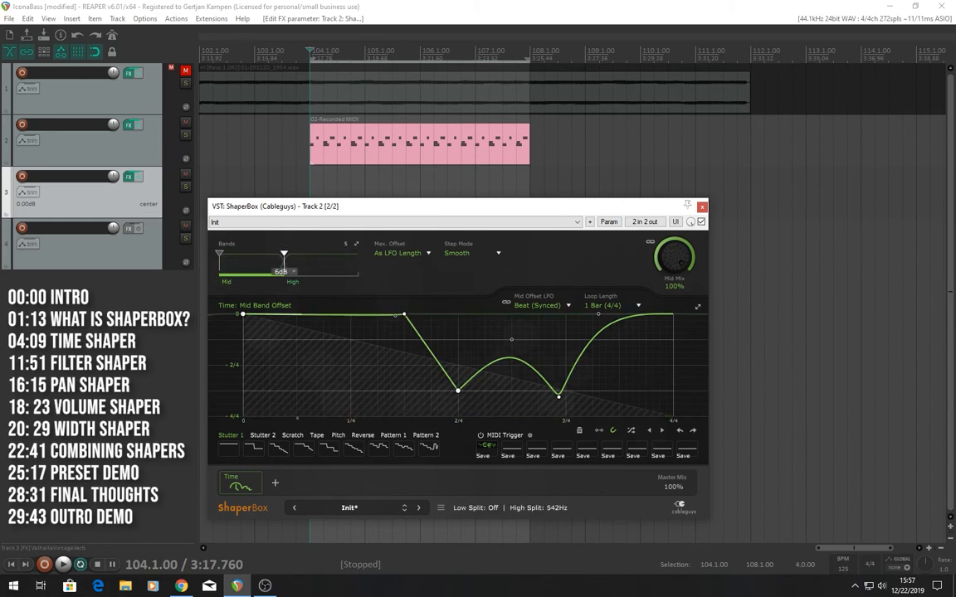
left_click(314, 267)
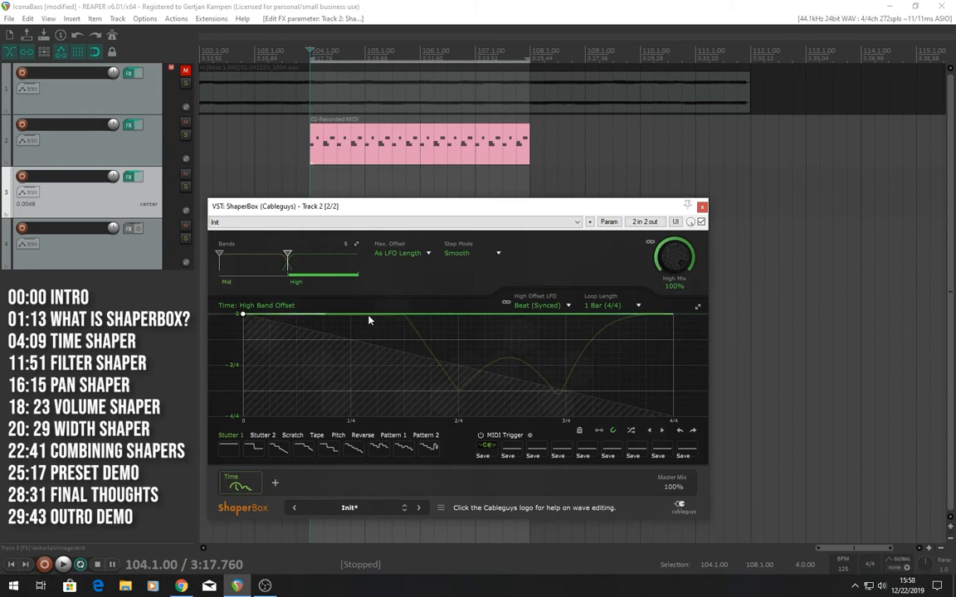
left_click_drag(475, 352, 404, 313)
left_click_drag(512, 315, 512, 415)
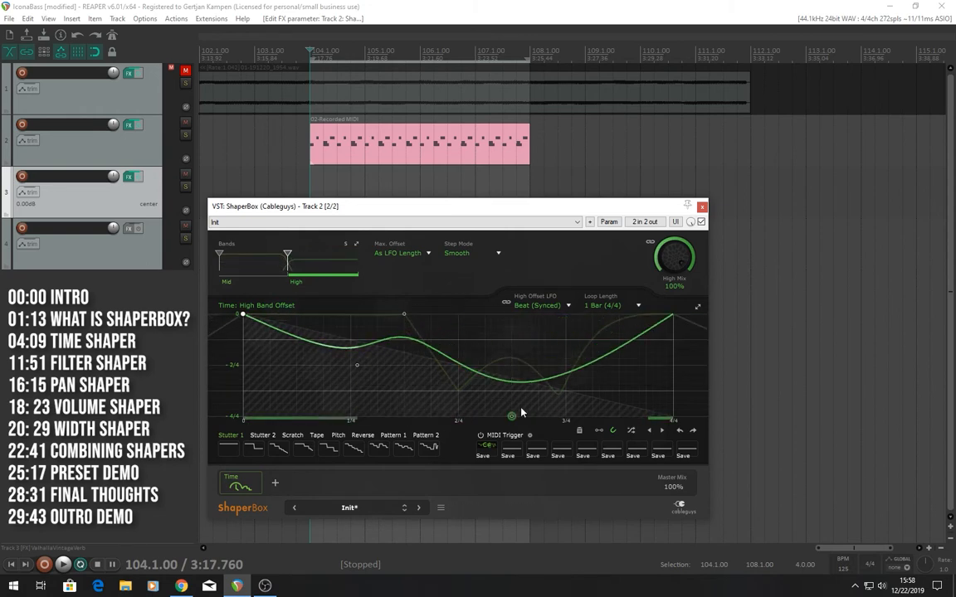
left_click_drag(548, 345, 512, 313)
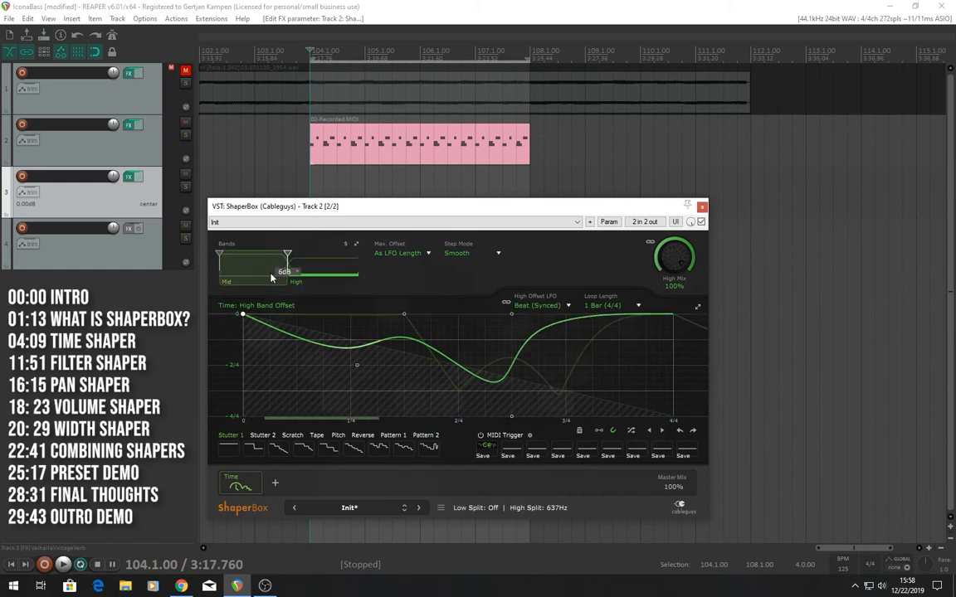
- Split off a low band at about 79.8 Hz and draw a zigzag offset line dipping at 1/4 and just before 3/4
left_click(231, 265)
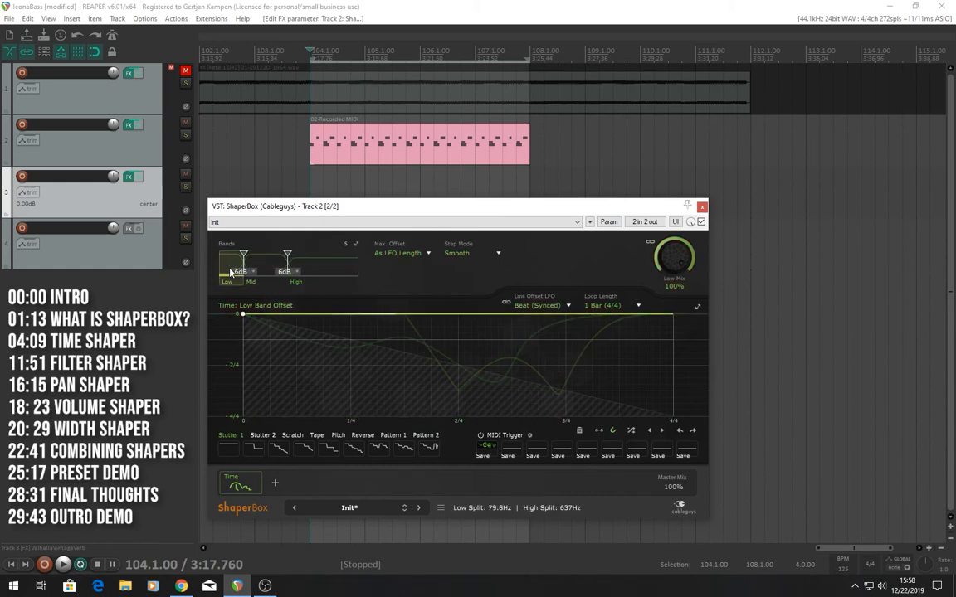
right_click(313, 359)
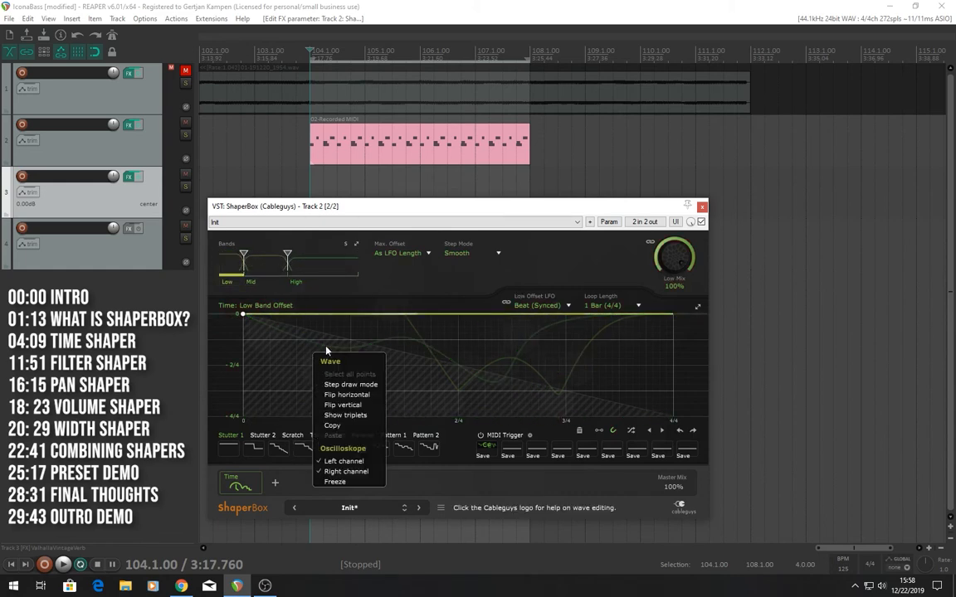
left_click(347, 395)
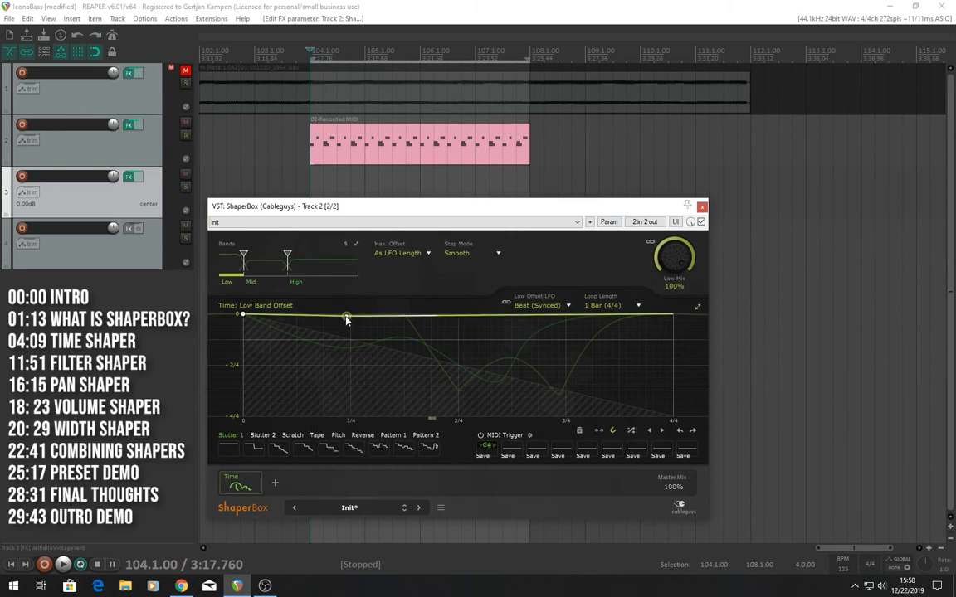
left_click_drag(347, 319, 350, 390)
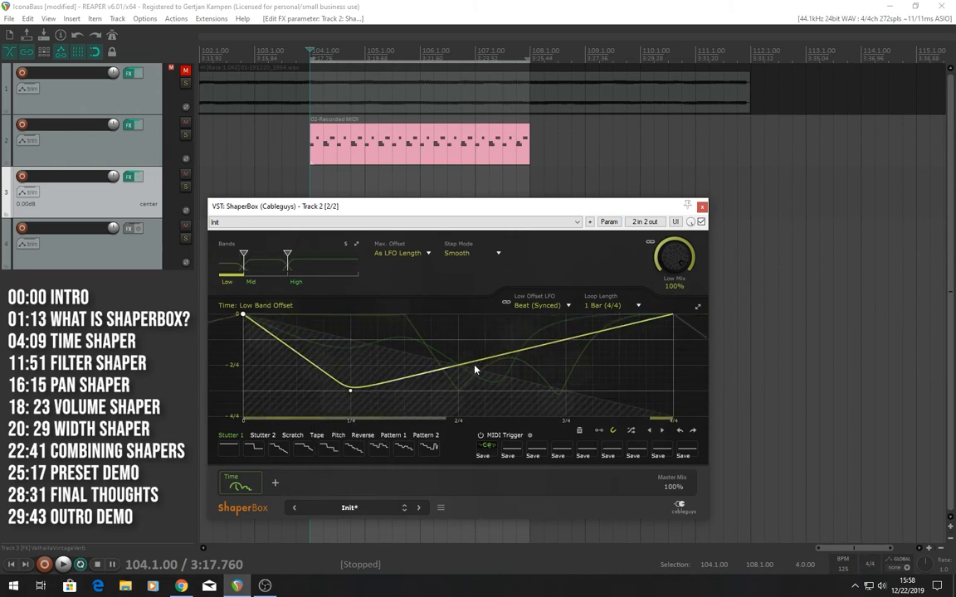
left_click_drag(474, 370, 430, 313)
left_click(432, 315)
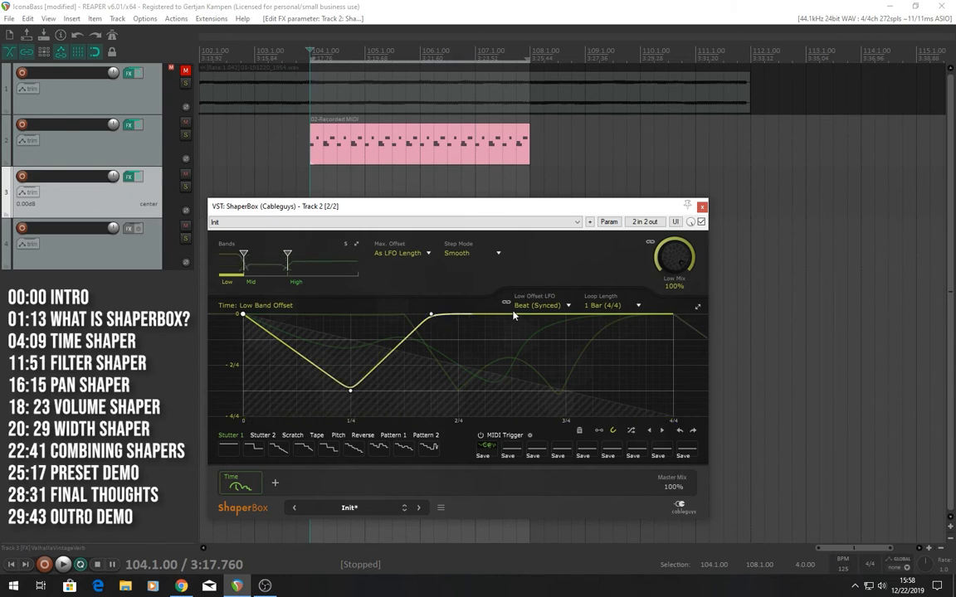
left_click_drag(544, 316, 545, 384)
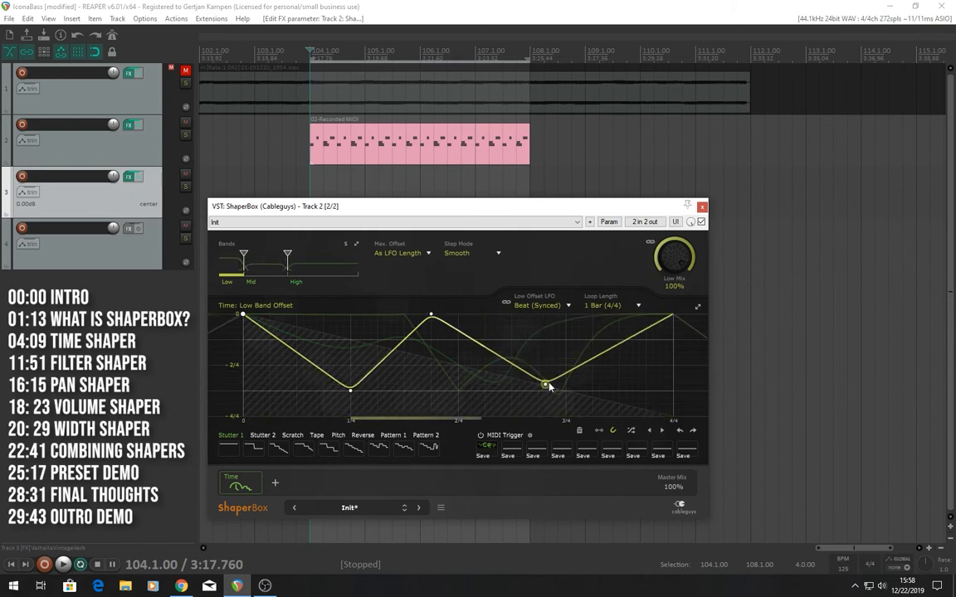
left_click_drag(590, 362, 559, 314)
left_click(560, 315)
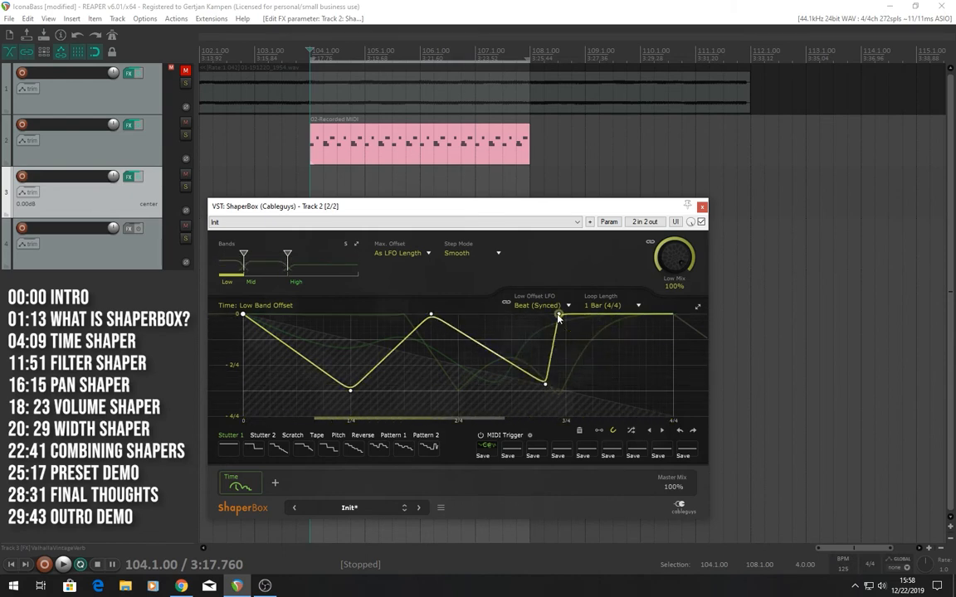
- Audition the drum loop through the three bands and view the mid and high band offset lines during playback
key("space")
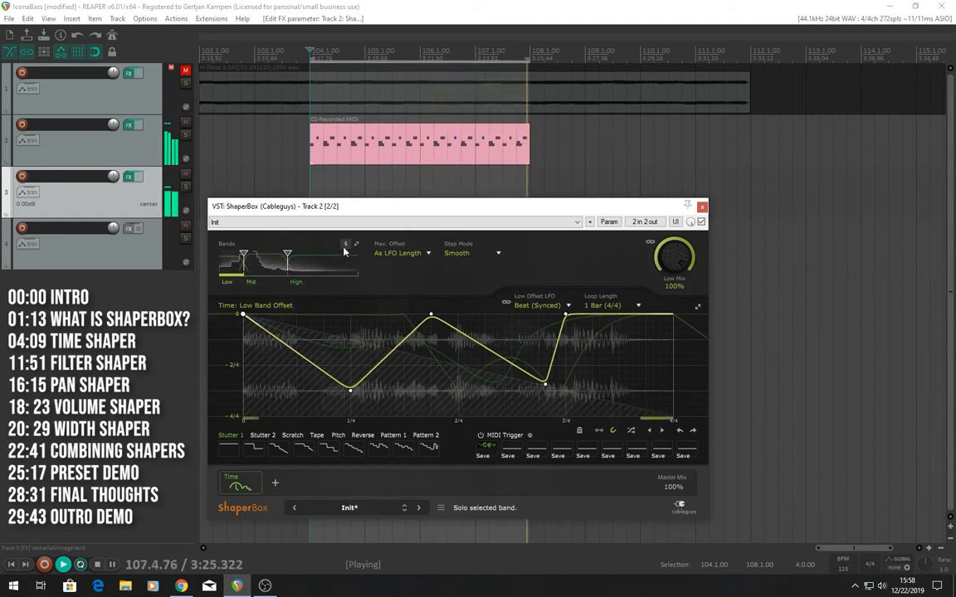
key("space")
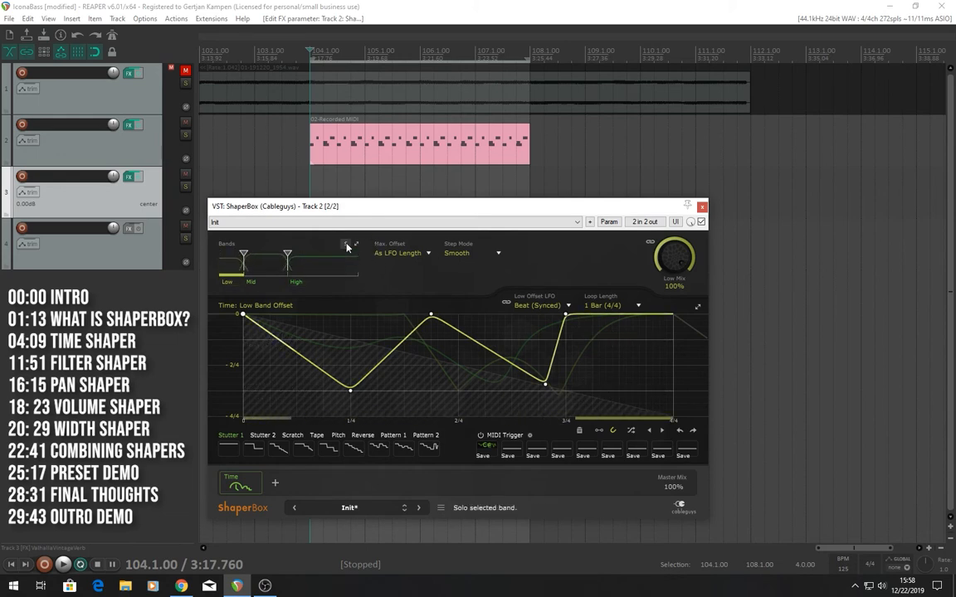
key("space")
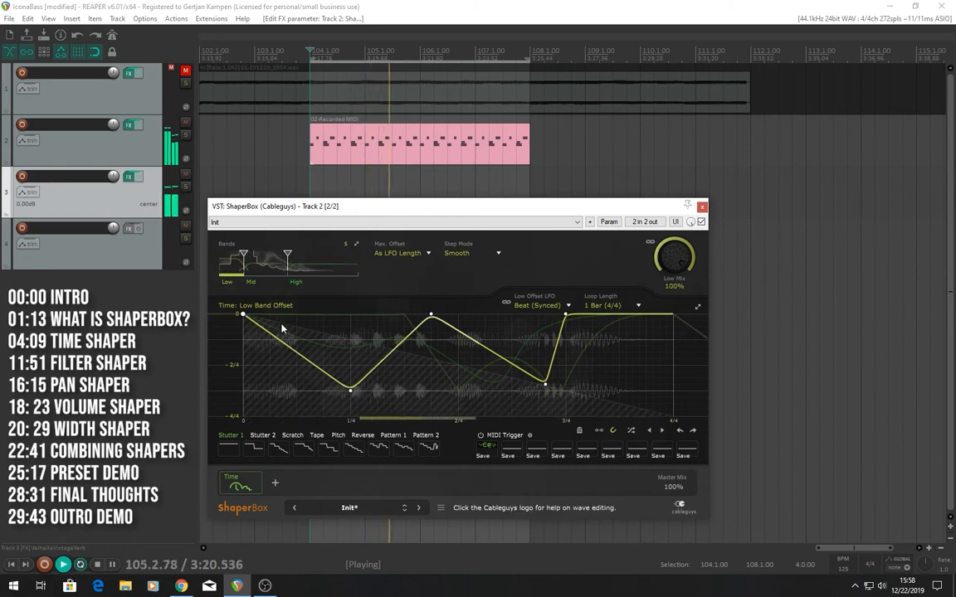
left_click(262, 267)
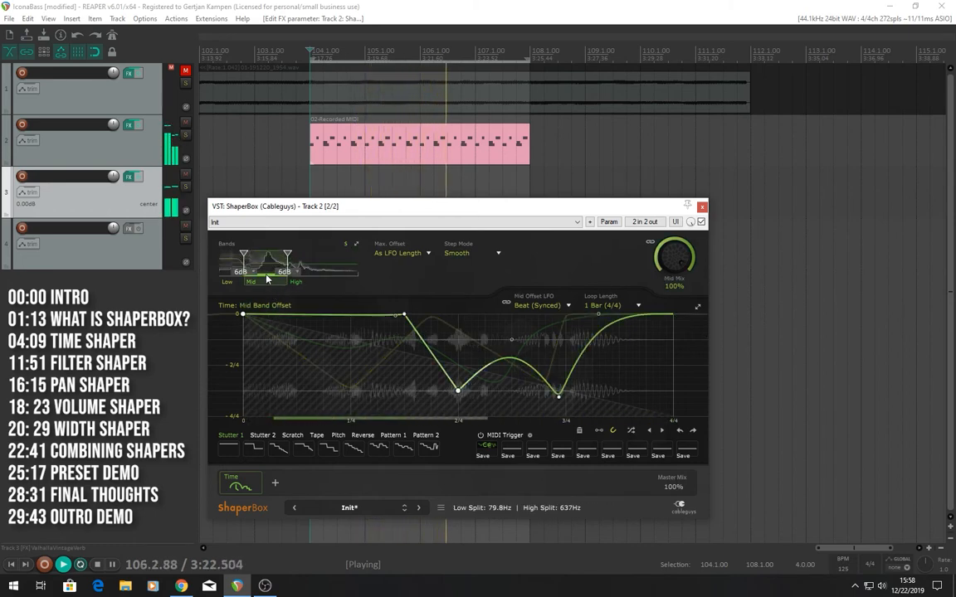
left_click(324, 278)
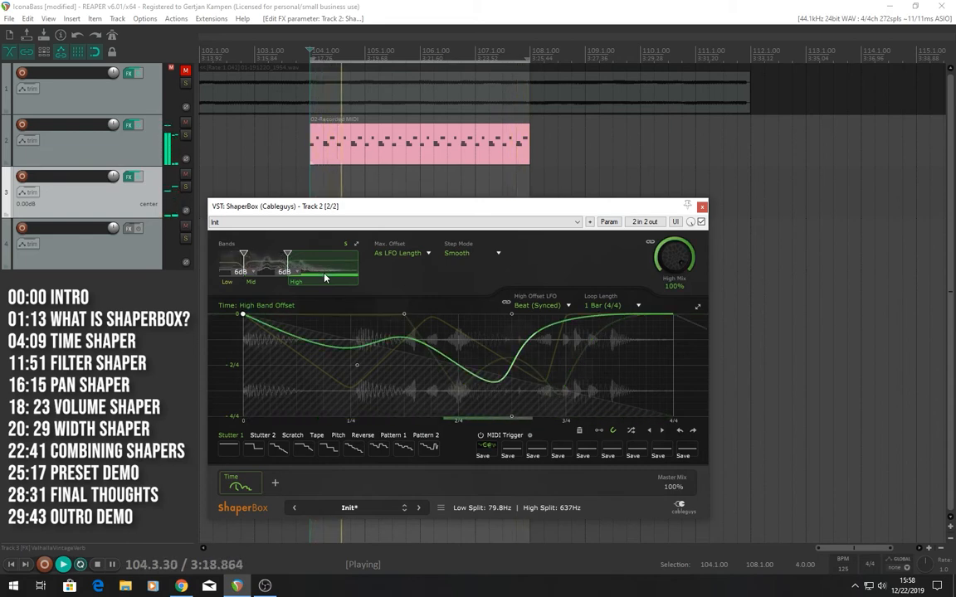
- Adjust the low and high band splits to slightly higher frequencies during playback, reselect the low band, and stop playback
left_click_drag(287, 255, 252, 255)
left_click(272, 263)
left_click(228, 267)
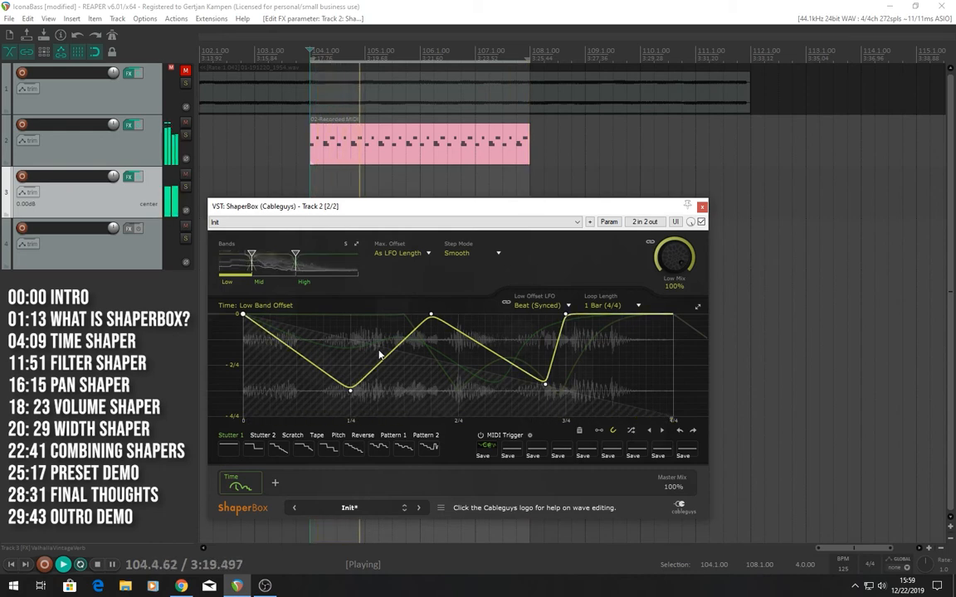
key("space")
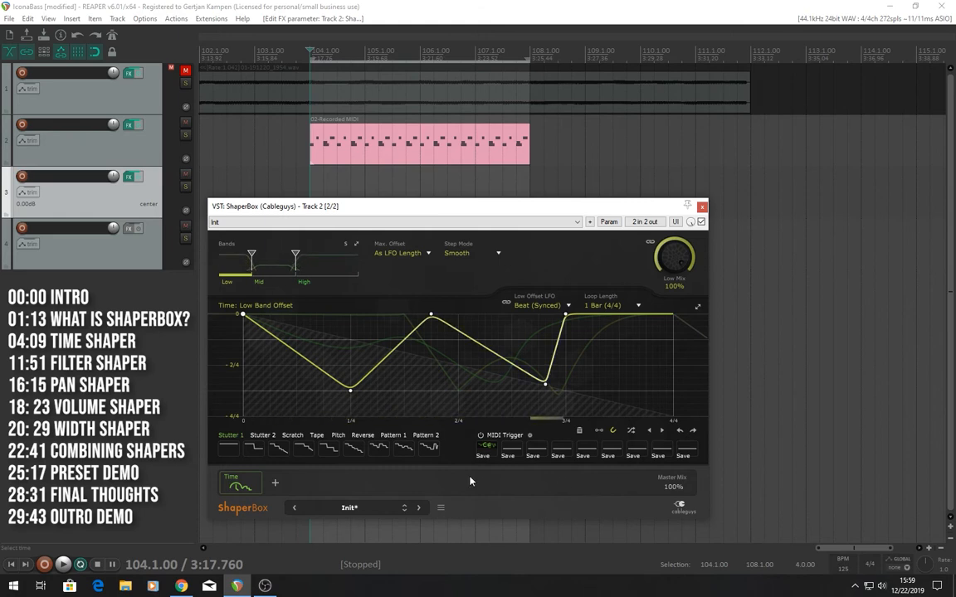
- Unmute Track 1 and show its ShaperBox in place of Track 2's ShaperBox window
mouse_move(253, 488)
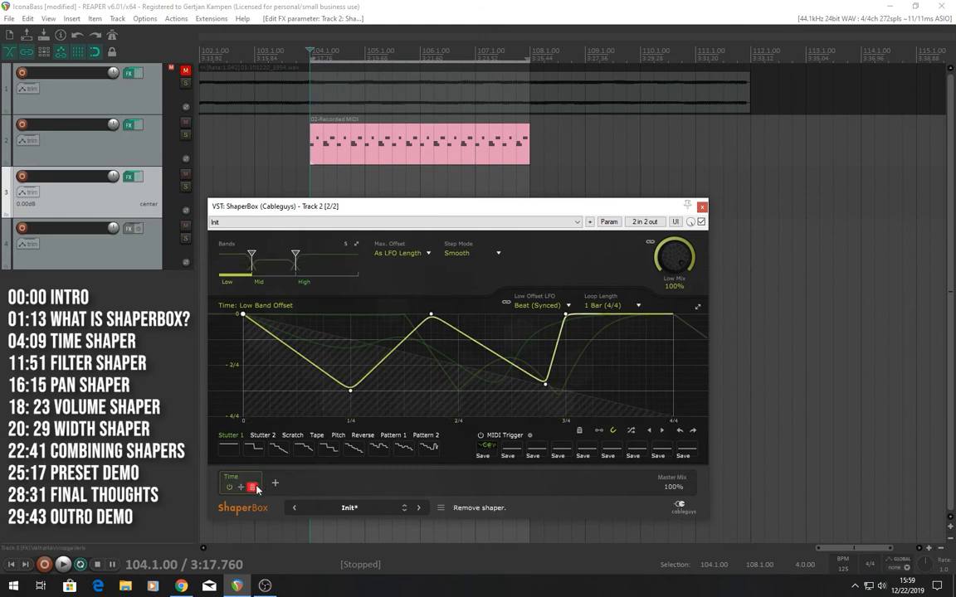
left_click(121, 74)
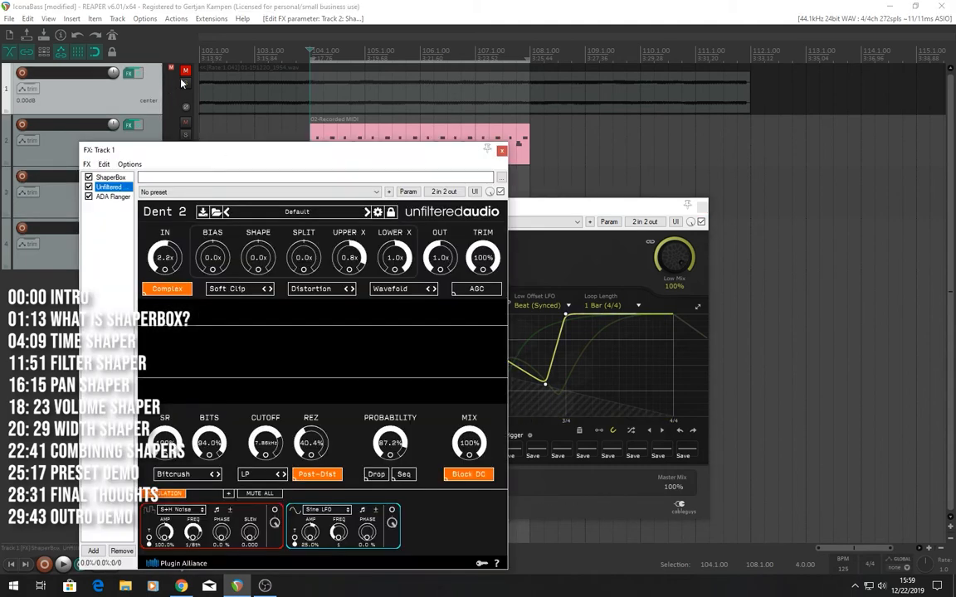
left_click(185, 71)
double_click(105, 177)
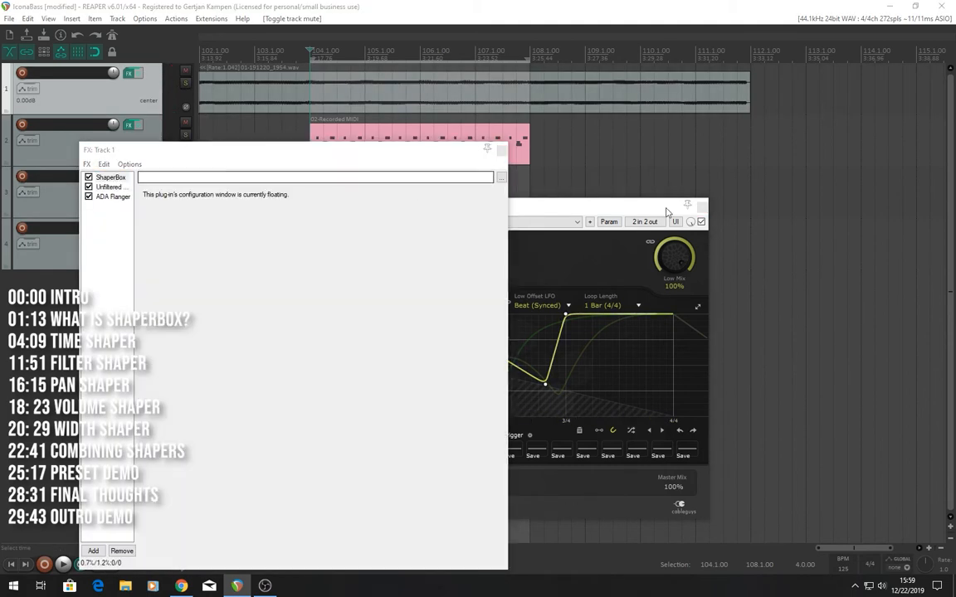
left_click(703, 206)
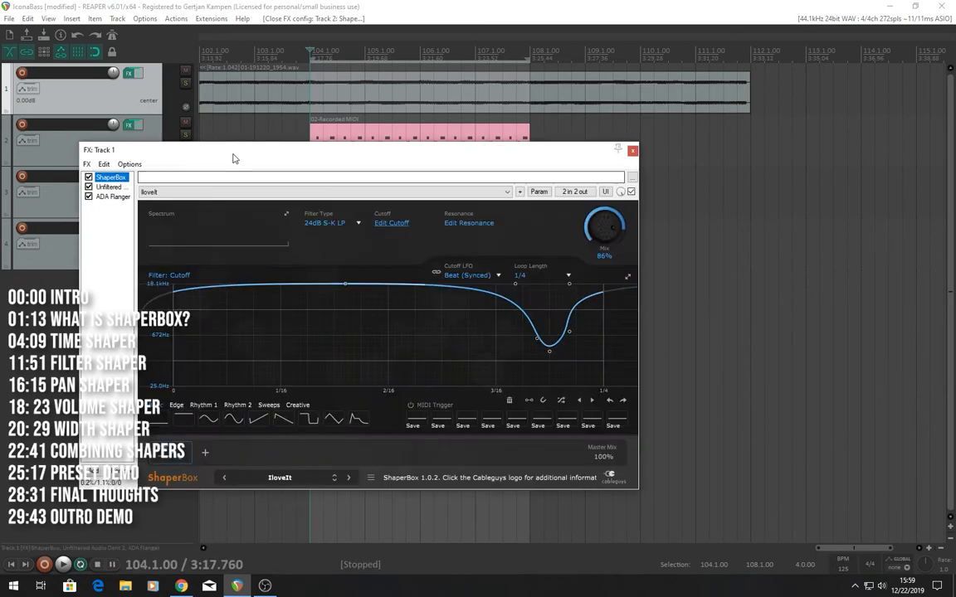
- Move Track 1's effects window clear of the track controls, then solo Track 1 and arm it for recording
left_click_drag(235, 154, 312, 186)
left_click(184, 84)
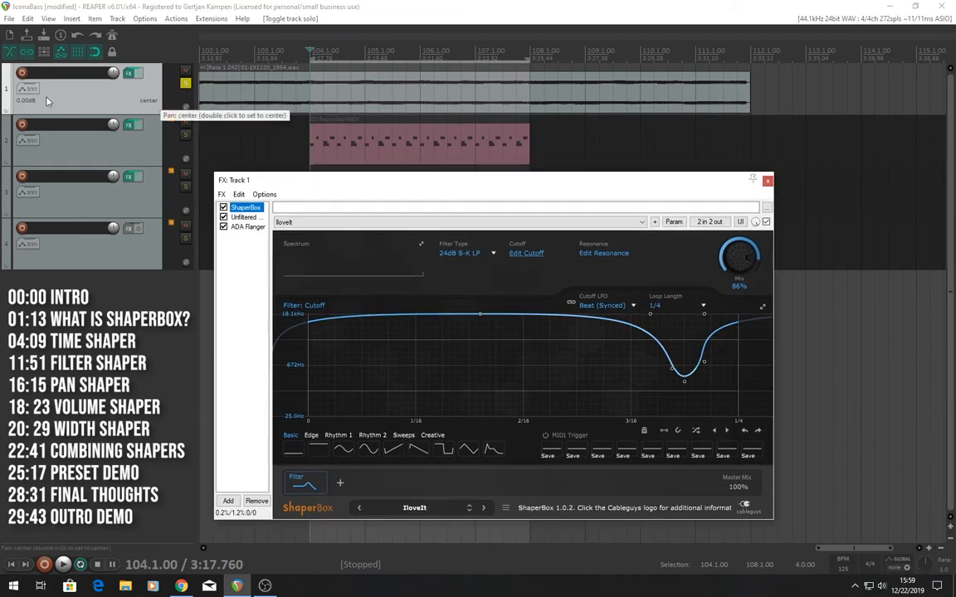
left_click(21, 73)
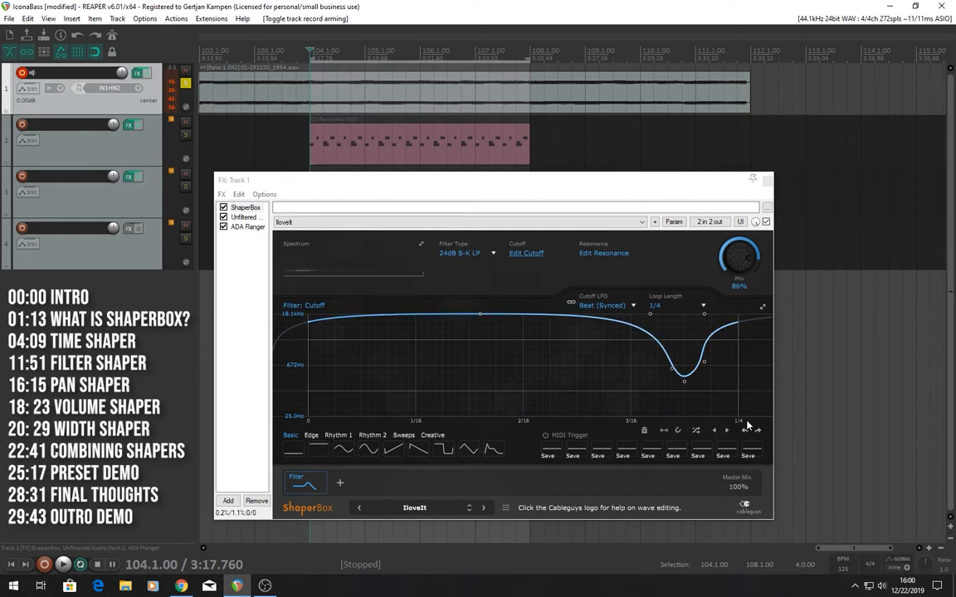
- Review the cutoff's Loop Length choices, keeping 1/4, and look through the available filter types
left_click(701, 305)
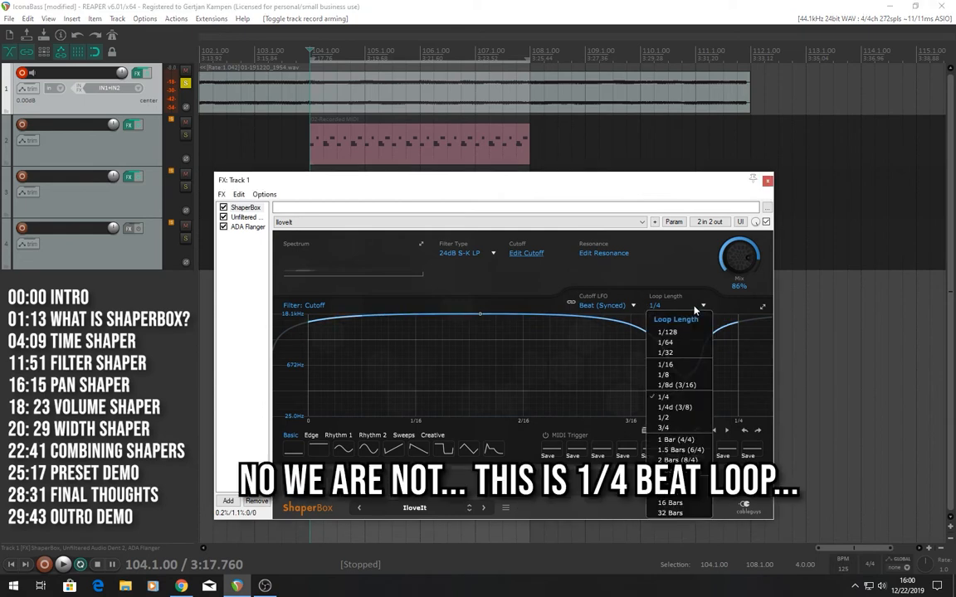
left_click(653, 399)
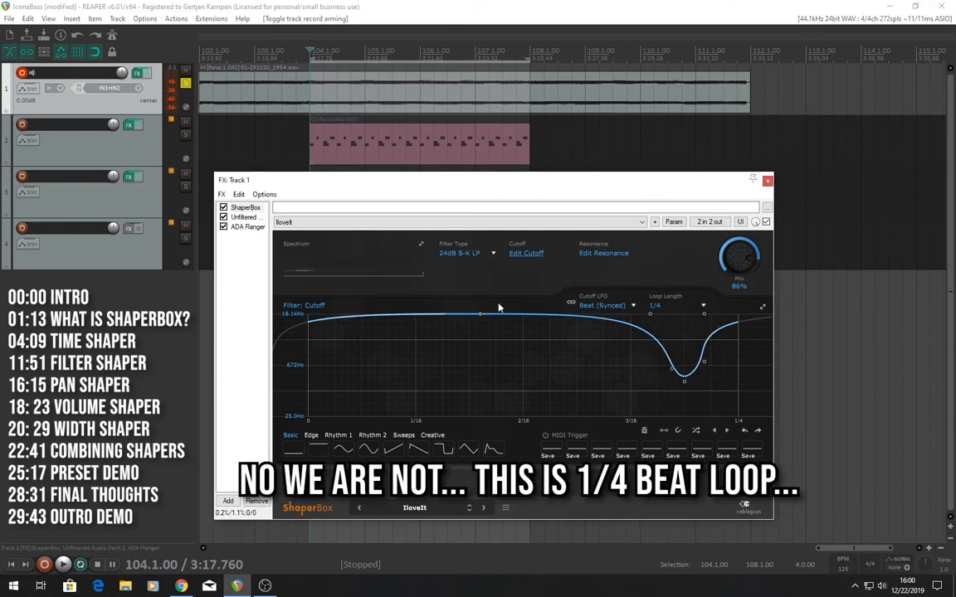
left_click(458, 253)
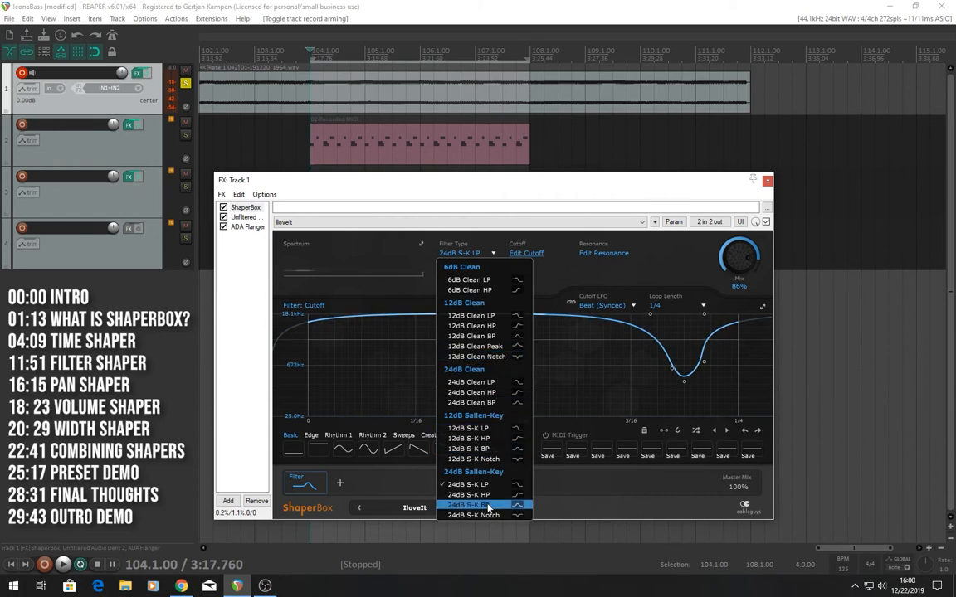
left_click(422, 234)
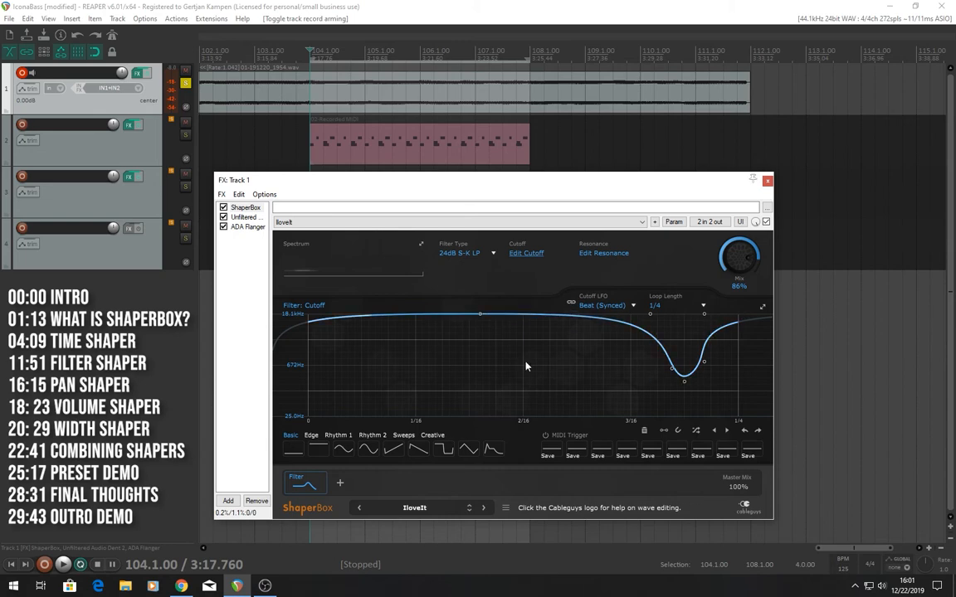
- Audition the basic sine, rising sawtooth and square waves on the filter cutoff
left_click(344, 451)
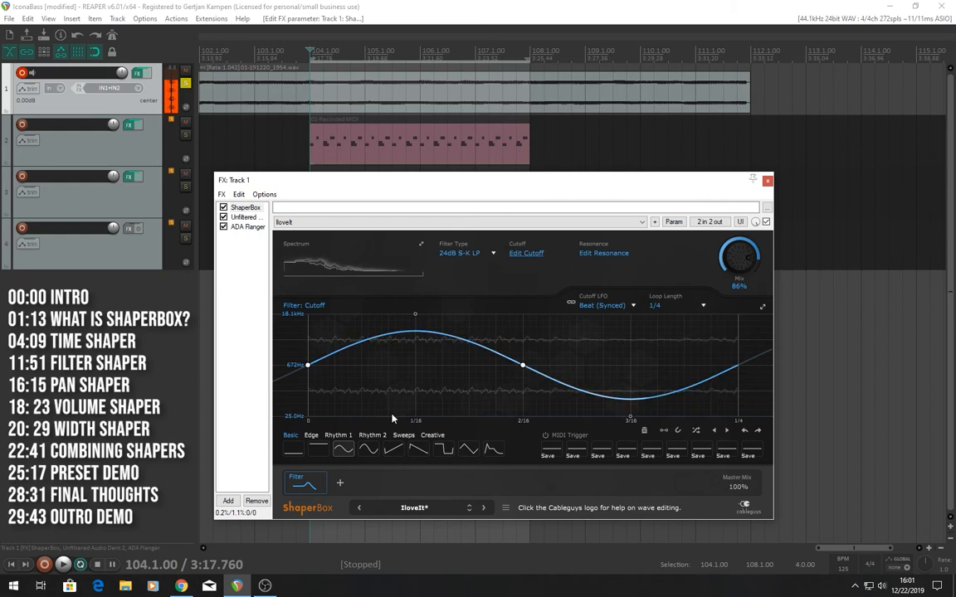
left_click(398, 450)
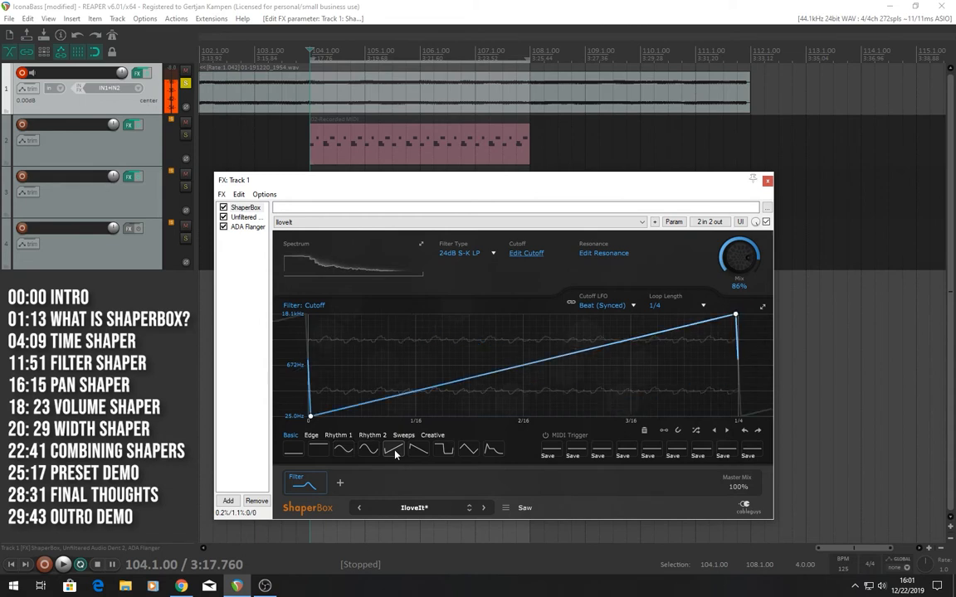
left_click(442, 449)
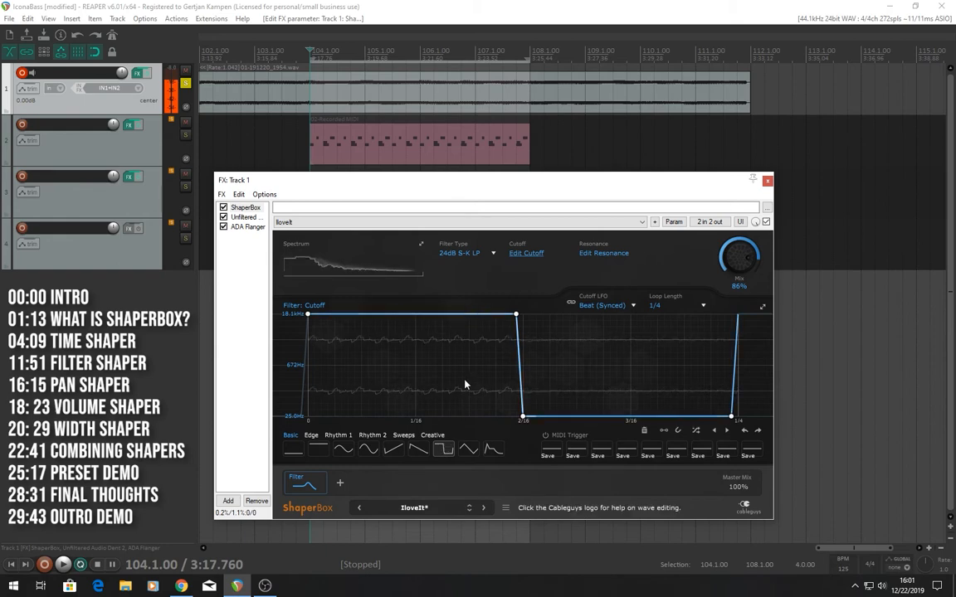
- Try rounding the square cutoff wave's two points near 2/16, then reload the plain square wave
right_click(518, 315)
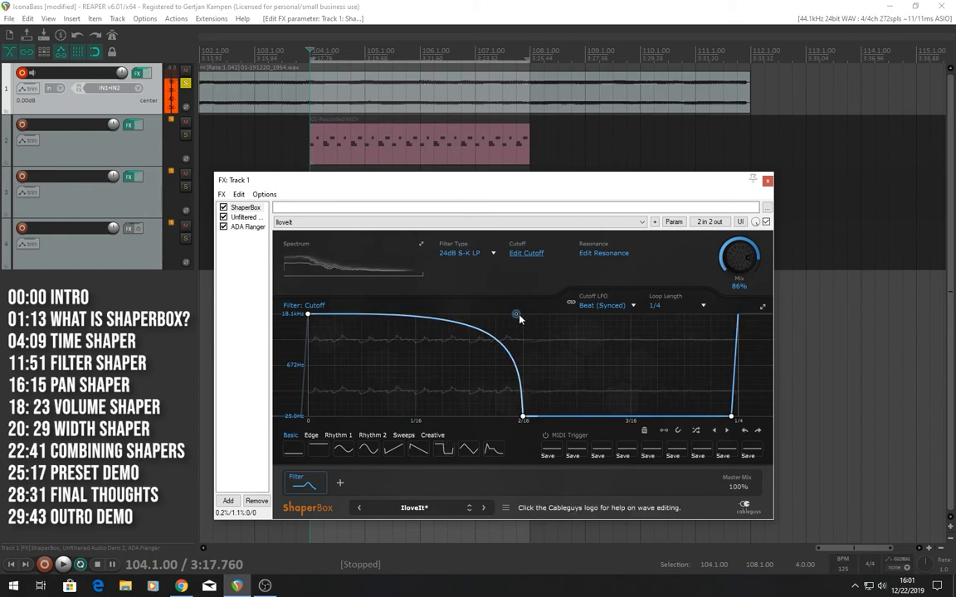
right_click(523, 417)
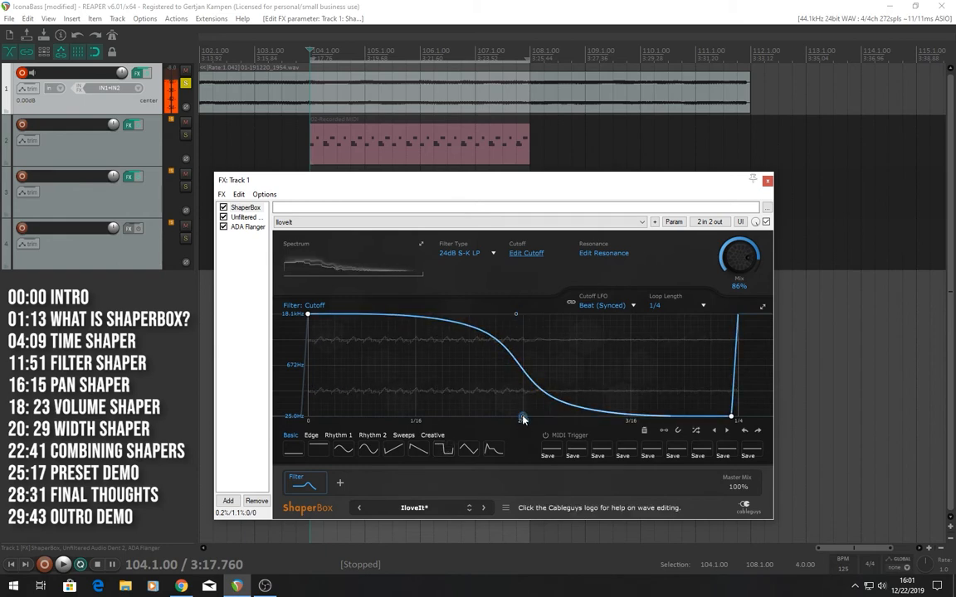
left_click(453, 458)
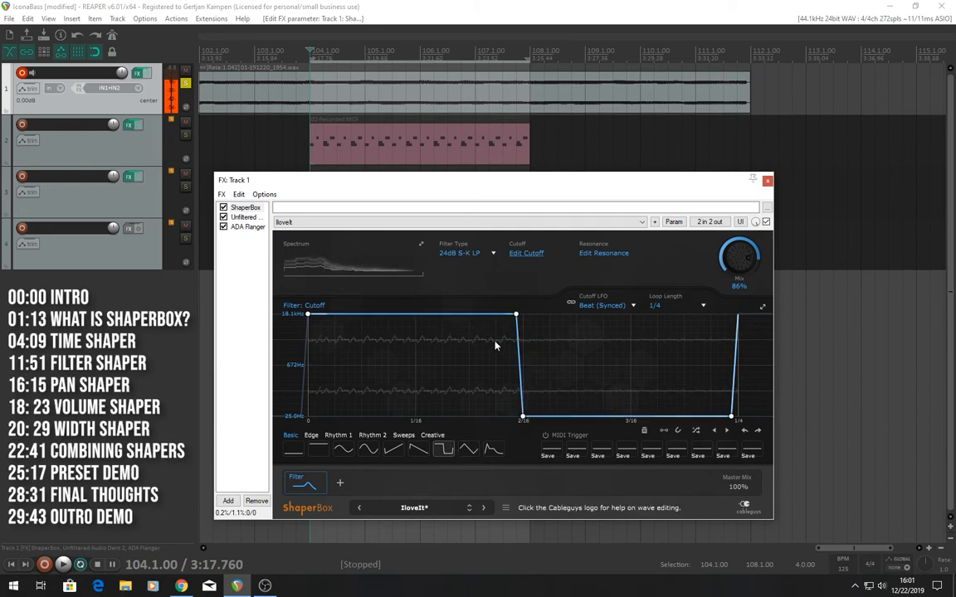
- Audition the triangle wave and the Rhythm 2 pattern on the cutoff, and set the loop length to 1 Bar (4/4)
left_click(473, 453)
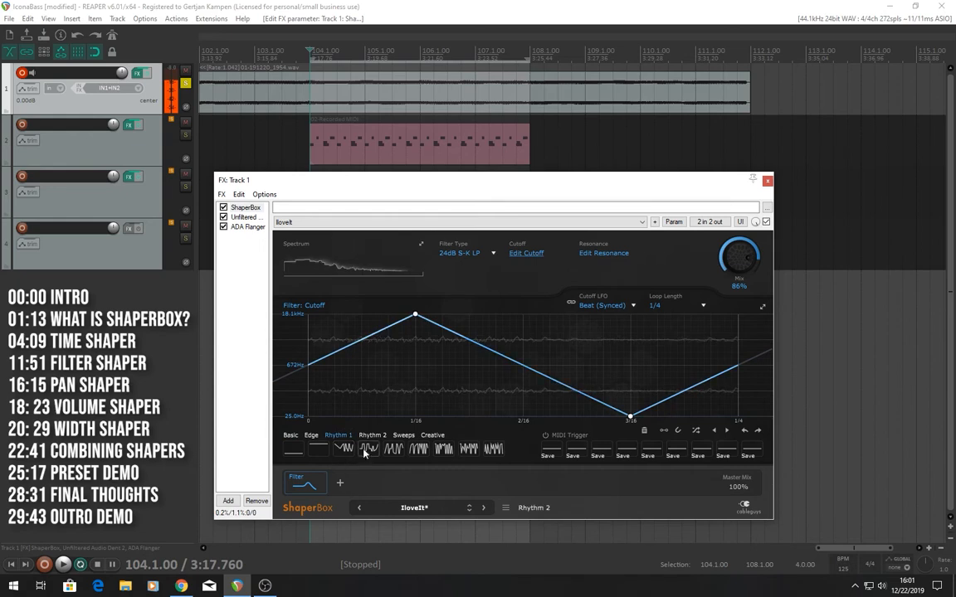
left_click(368, 448)
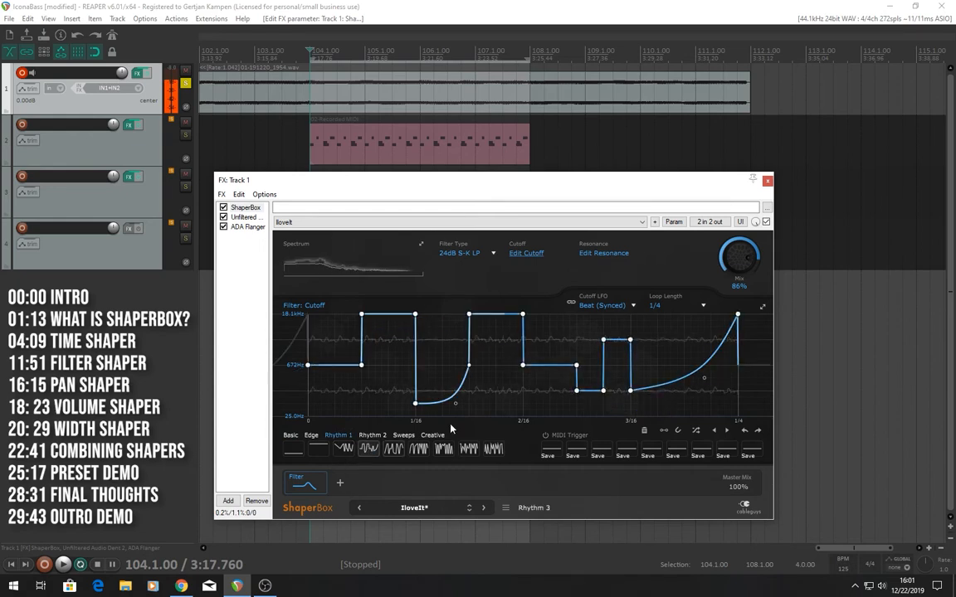
left_click(679, 305)
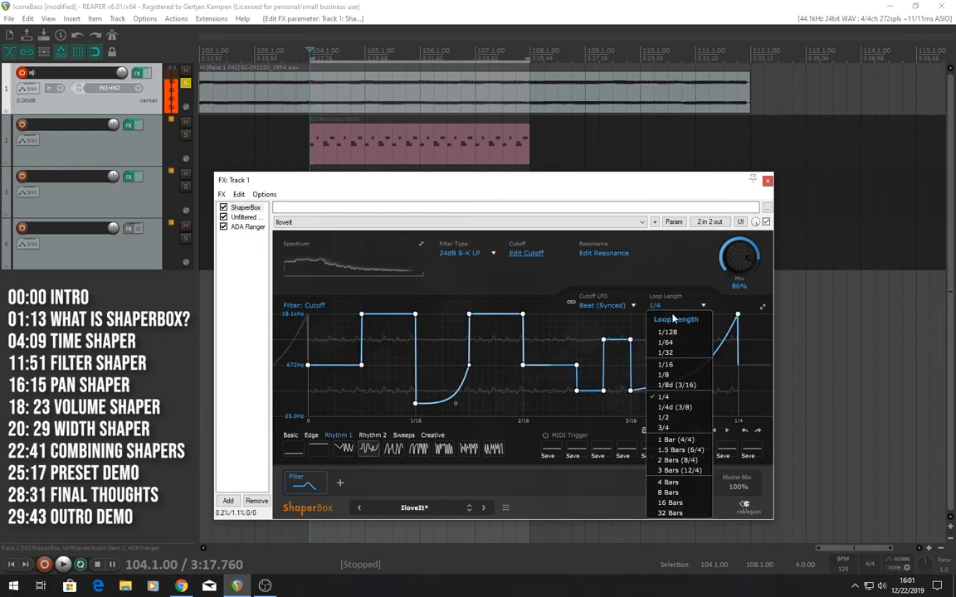
left_click(675, 439)
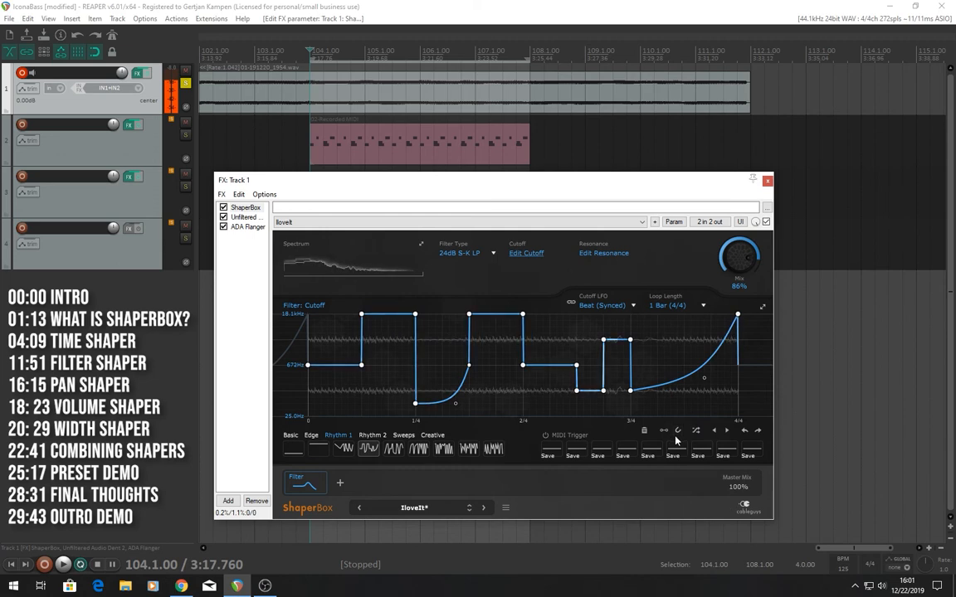
- Audition three more patterns from the Rhythm 1 set on the cutoff, including Rhythm 6 and the last one
left_click(420, 450)
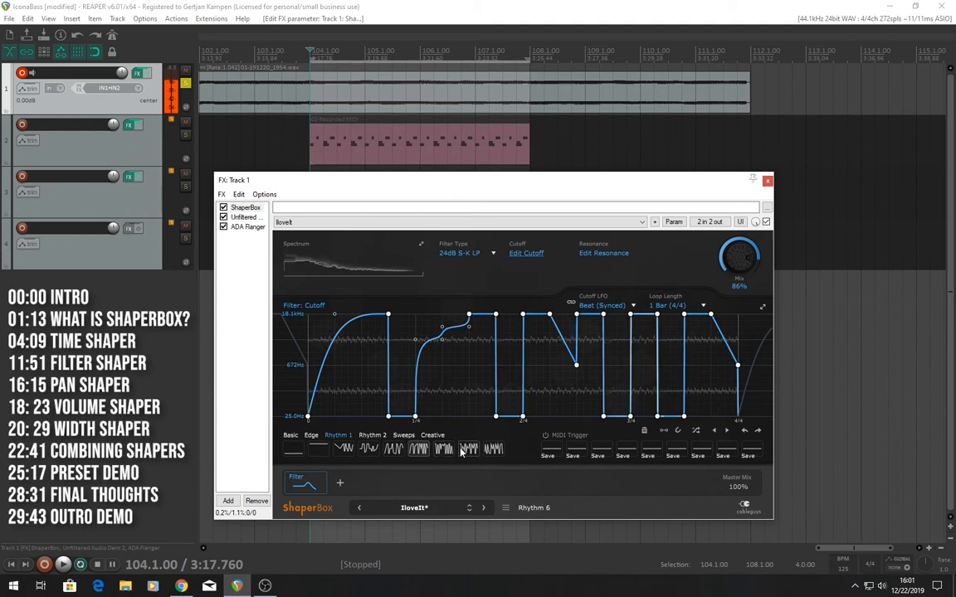
left_click(469, 450)
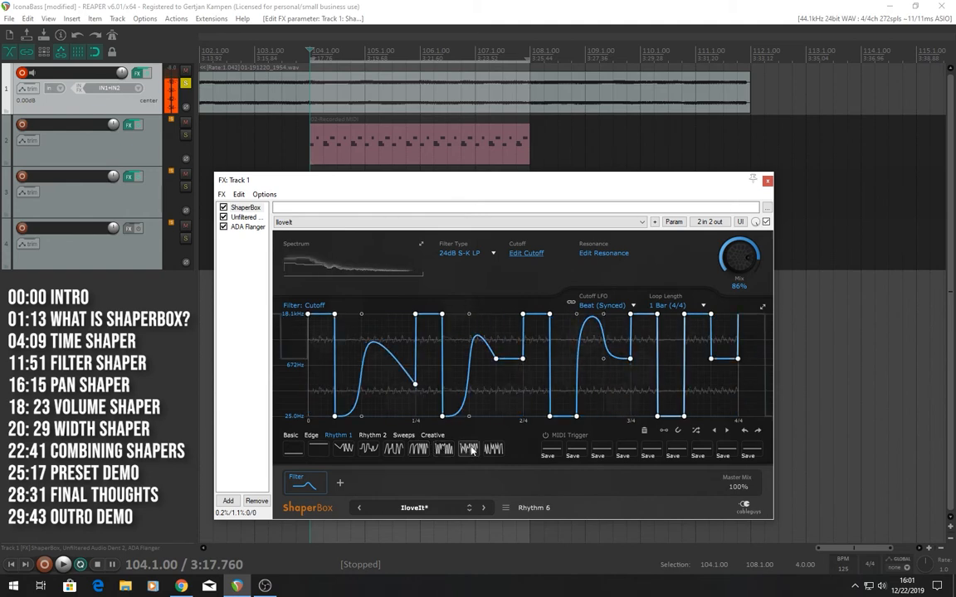
left_click(494, 449)
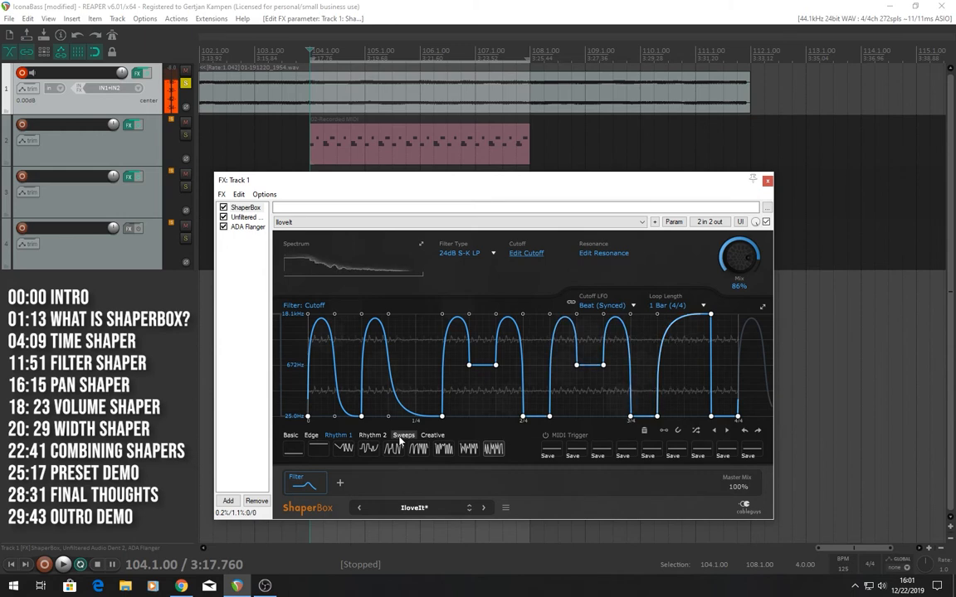
- Audition cutoff waves from the Sweeps set, including Sharp 3, Smooth 1, Smooth 2 and the last one
left_click(402, 435)
left_click(400, 453)
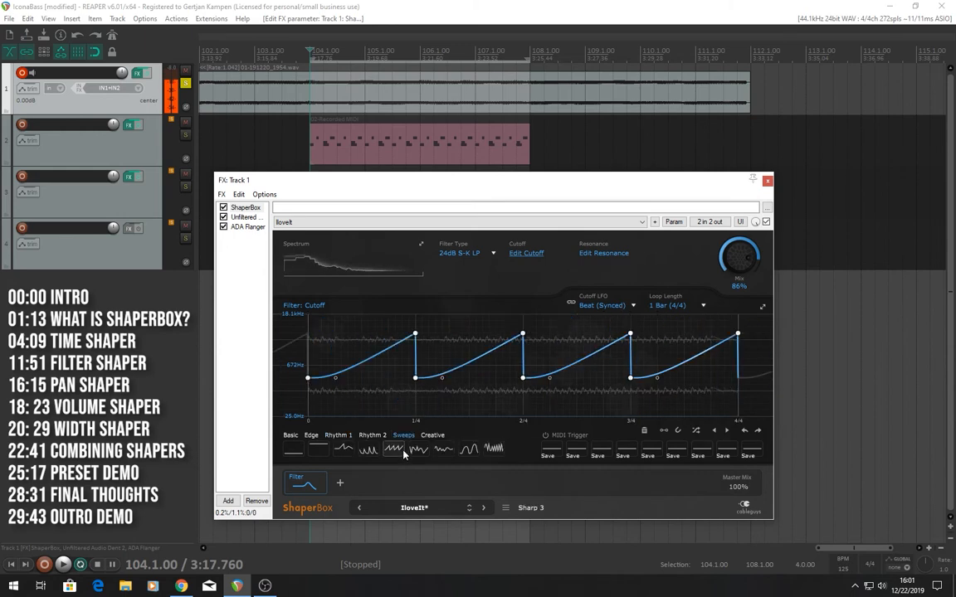
left_click(417, 450)
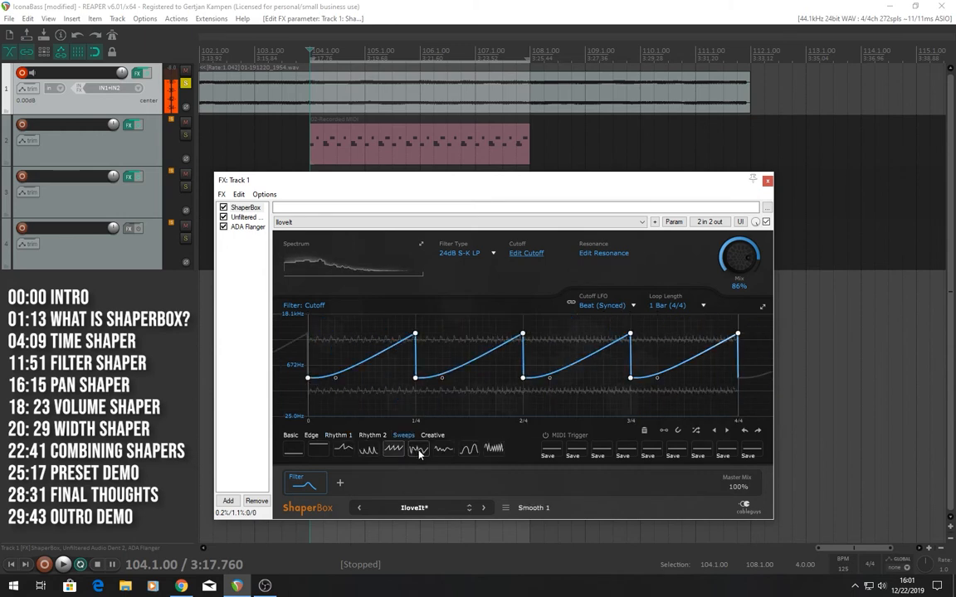
left_click(440, 450)
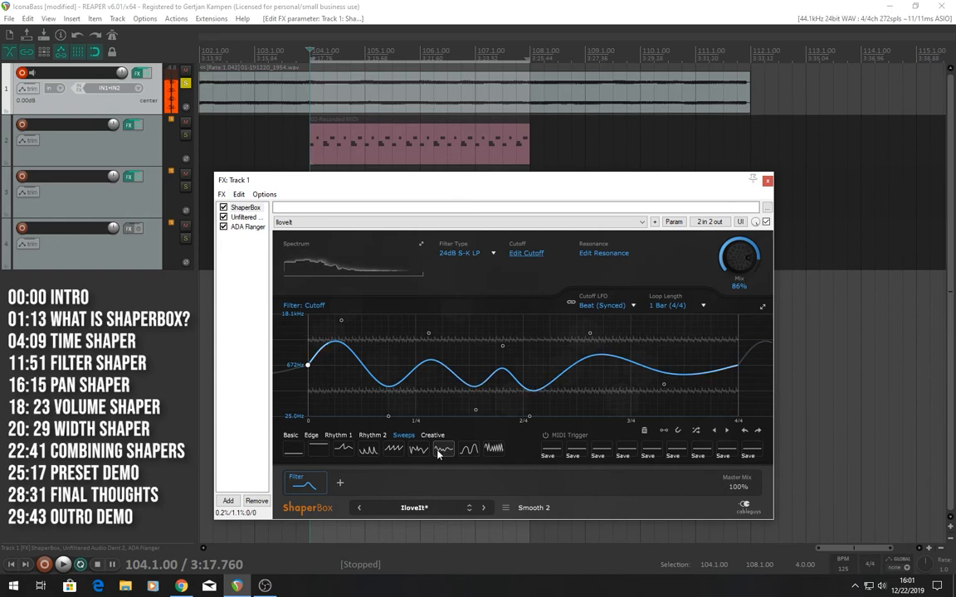
left_click(493, 449)
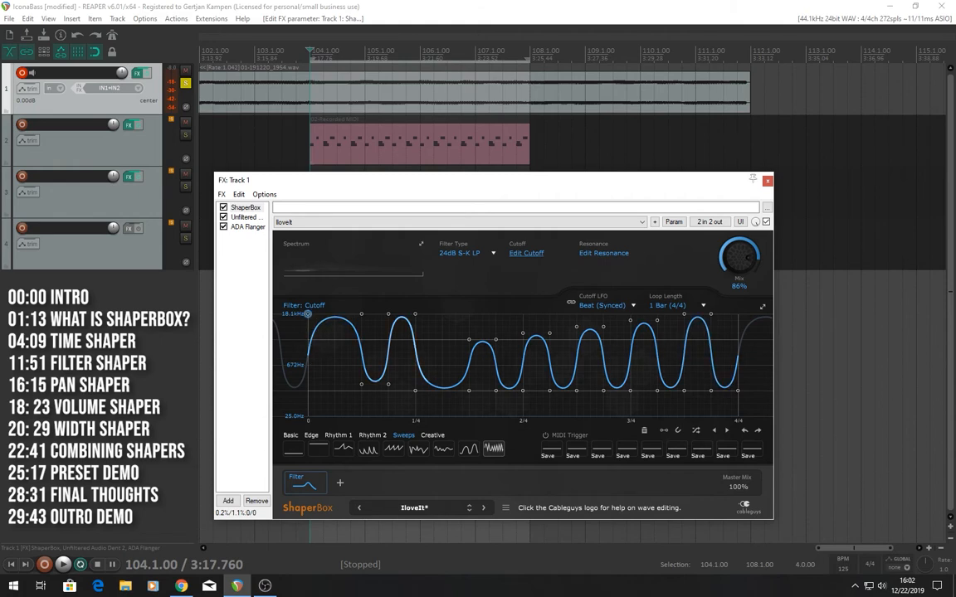
- Reshape the sweep wave by sharpening its first point at 18.1 kHz and moving its first low point to just past 3/4
mouse_move(307, 314)
left_mouse_down()
mouse_move(307, 406)
mouse_move(309, 321)
left_mouse_up()
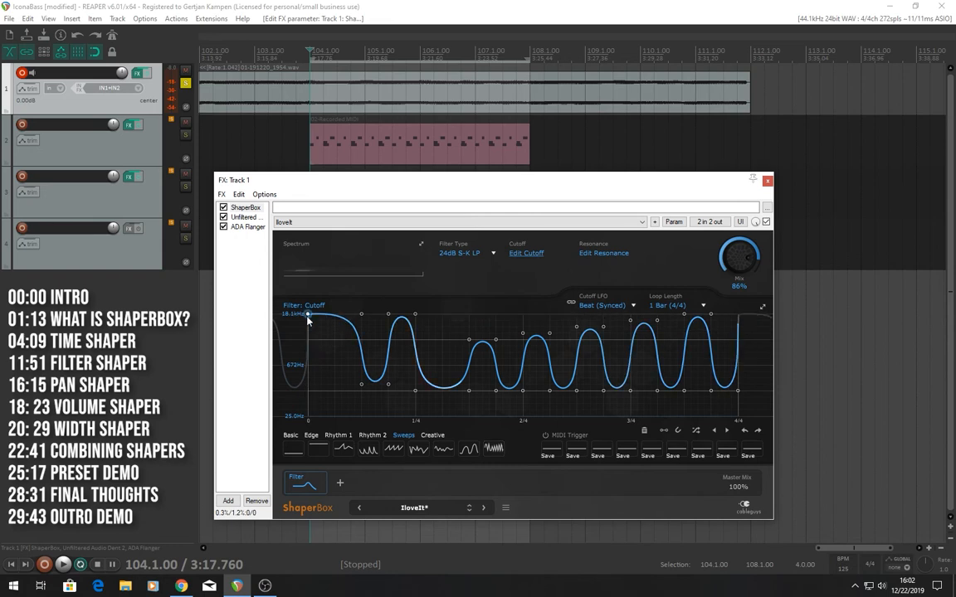
left_click(360, 317)
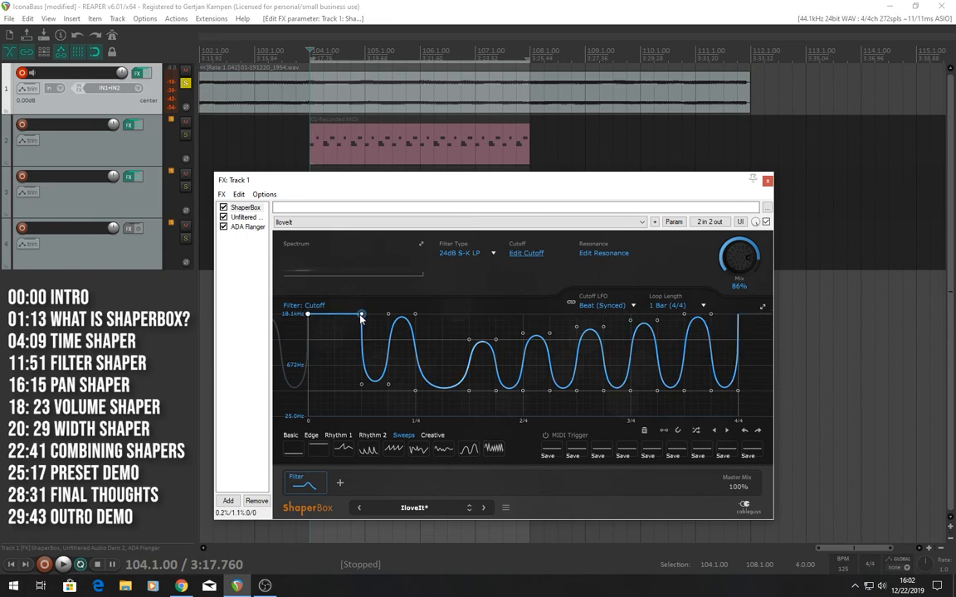
left_click(361, 316)
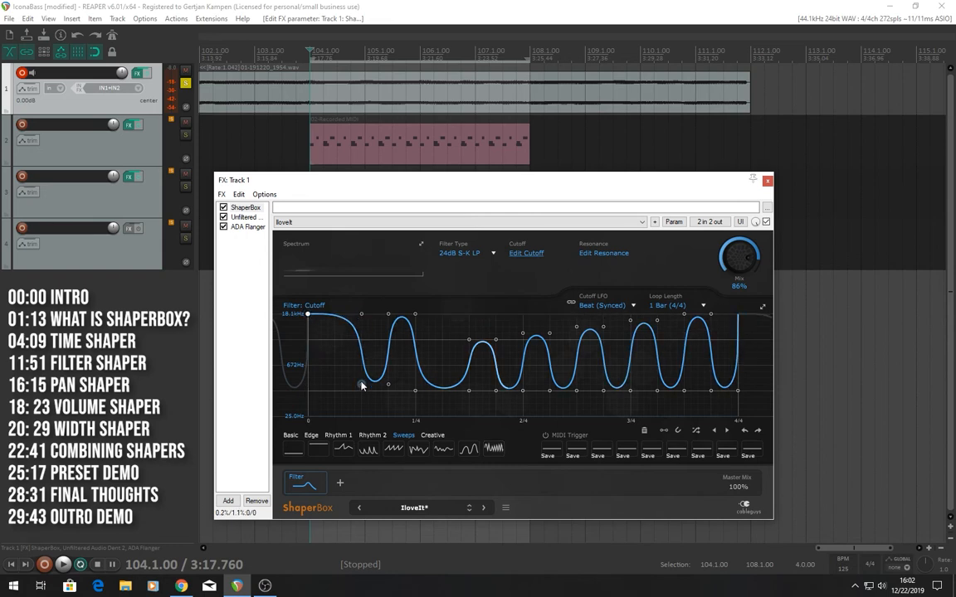
left_click_drag(361, 386, 657, 334)
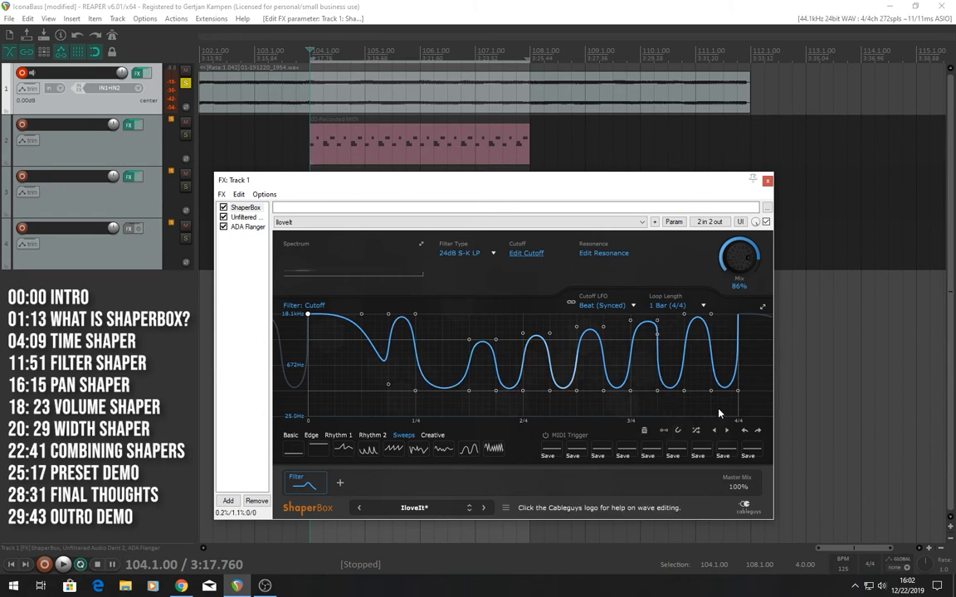
- Replace the edited cutoff wave with the basic Sine and sharpen its peak at 1/4 and trough at 3/4
left_click(316, 453)
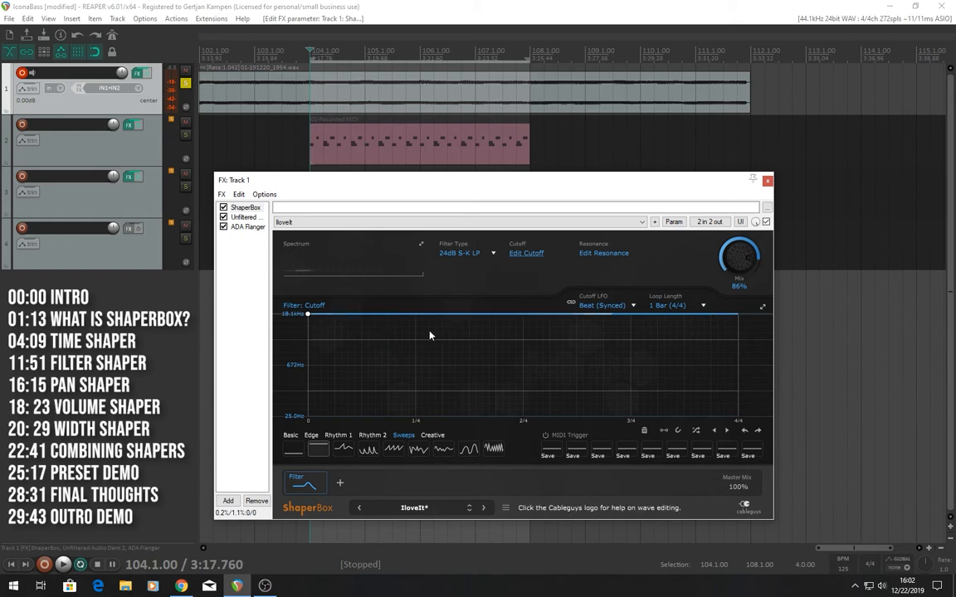
left_click(317, 437)
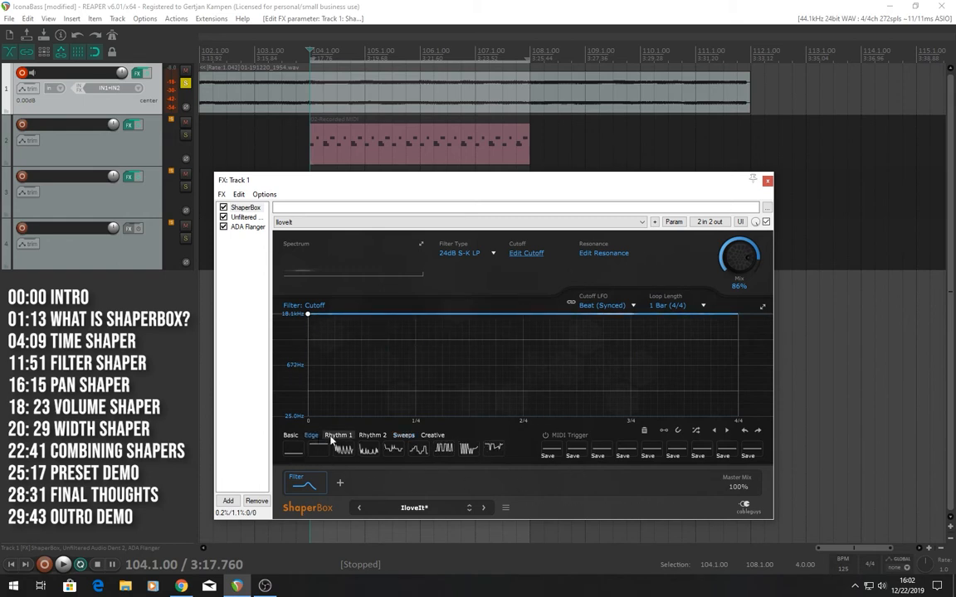
left_click(291, 436)
left_click(337, 450)
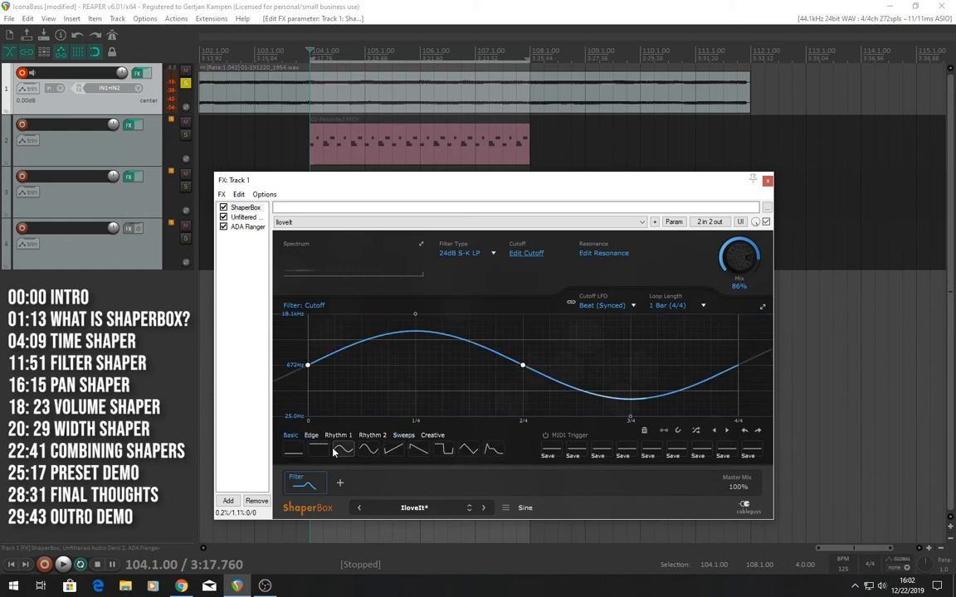
right_click(415, 316)
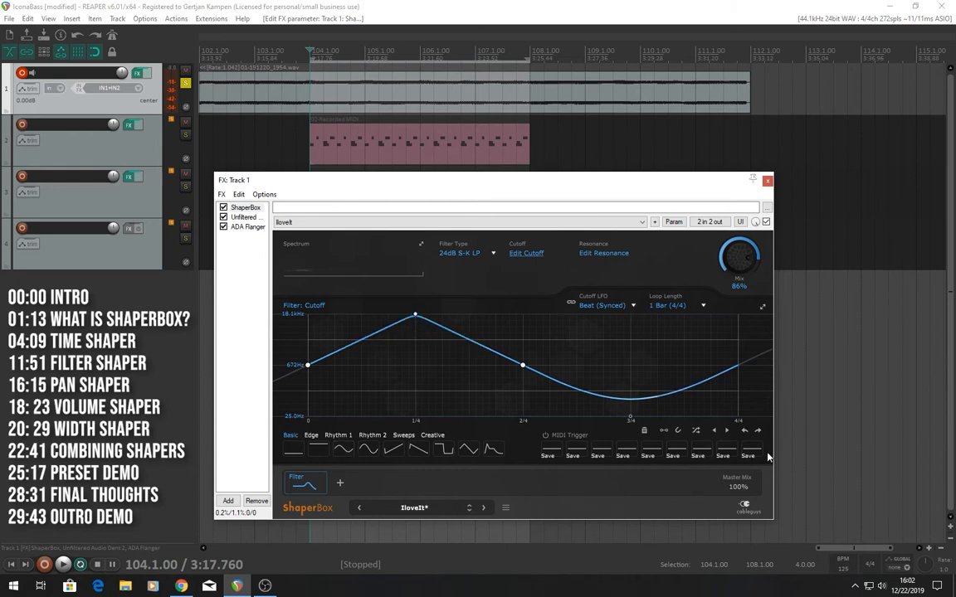
right_click(626, 414)
left_click(616, 413)
left_click(615, 413)
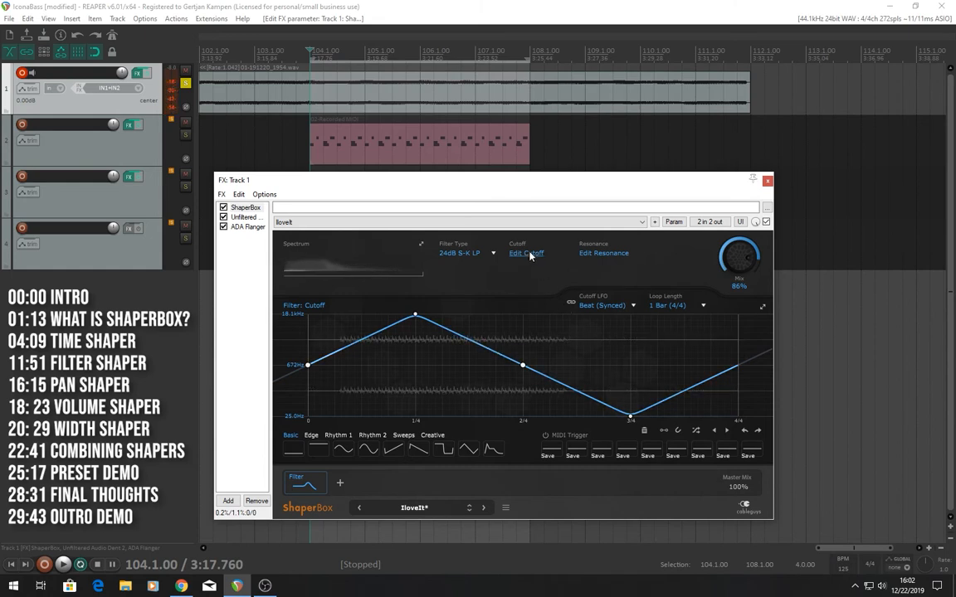
- Draw a resonance curve that peaks at 100% at about 3/8 and falls to 0% at about 5/8
left_click(603, 253)
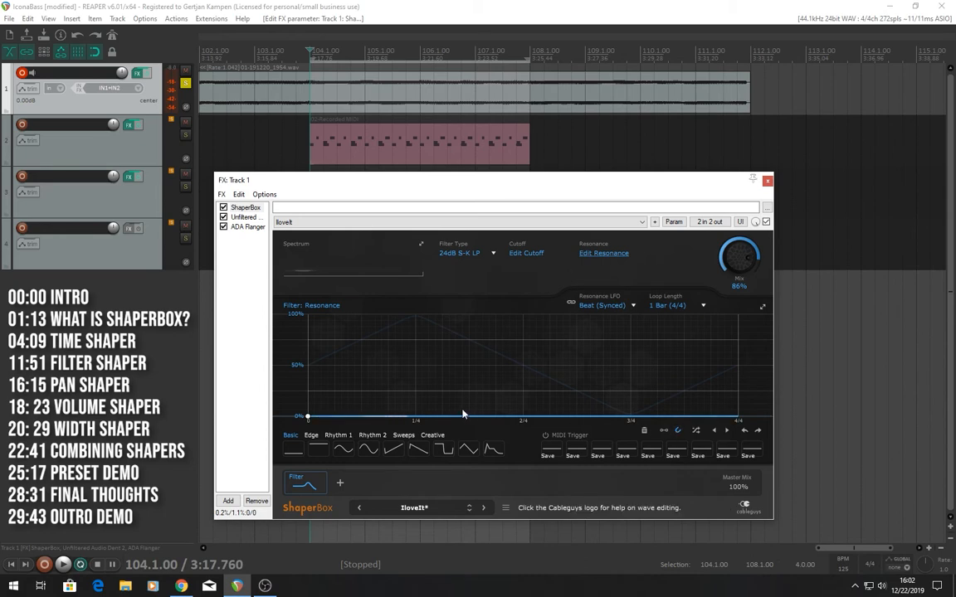
left_click_drag(467, 419, 470, 317)
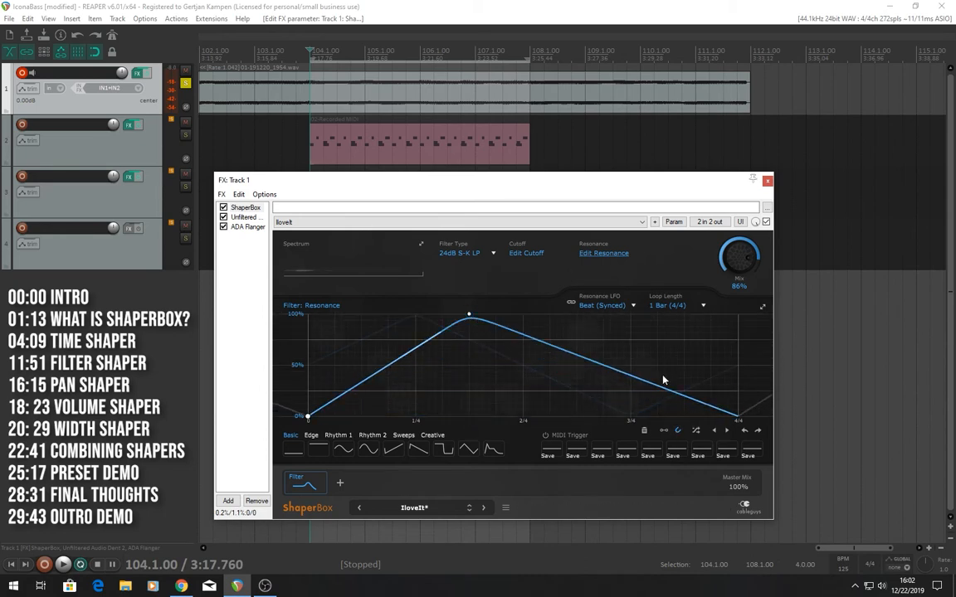
right_click(580, 356)
left_click(576, 357)
left_click_drag(575, 357, 578, 414)
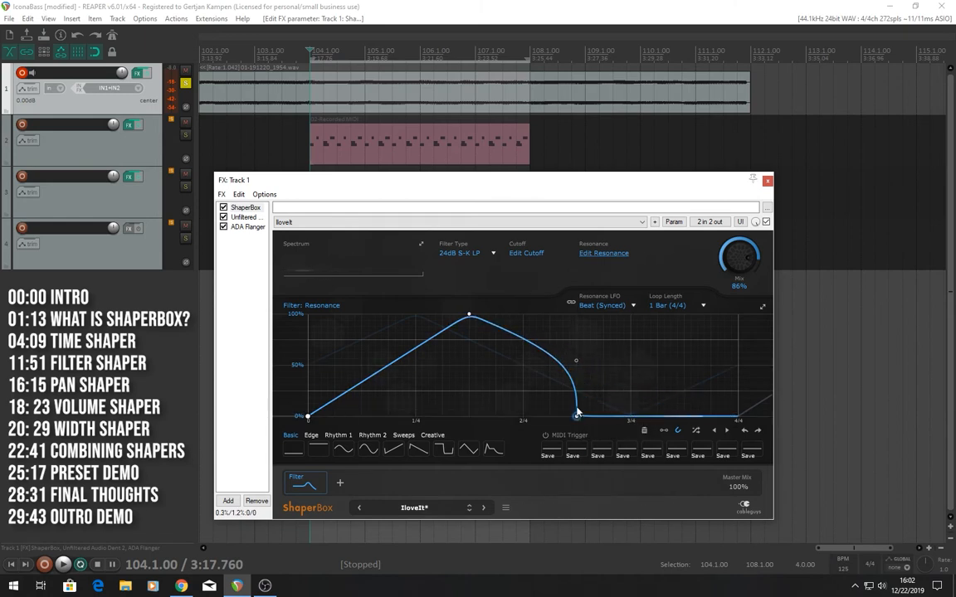
- Straighten the falling segment of the resonance curve and add a second peak of about 70% near 7/8 of the loop
double_click(576, 364)
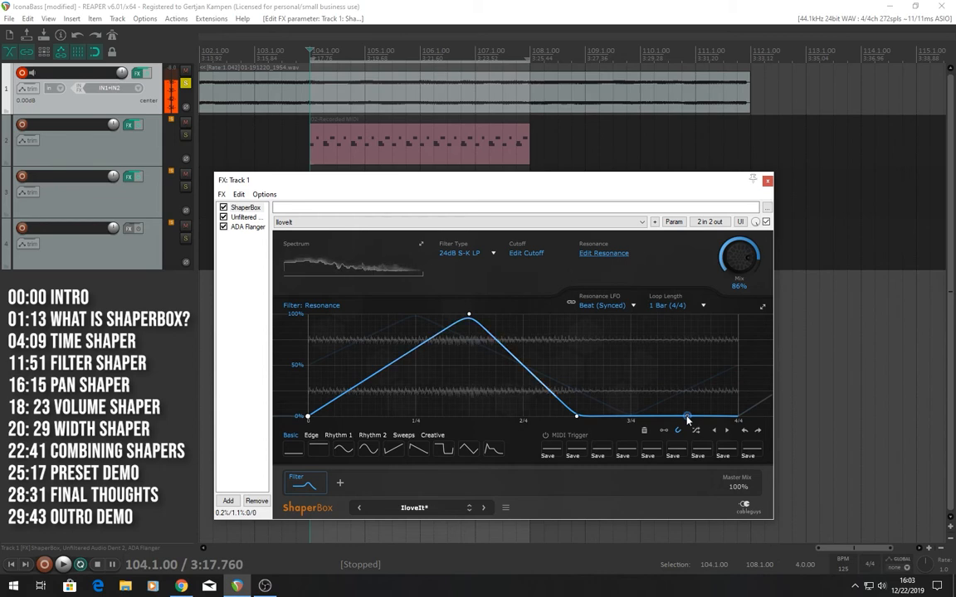
left_click_drag(687, 419, 683, 348)
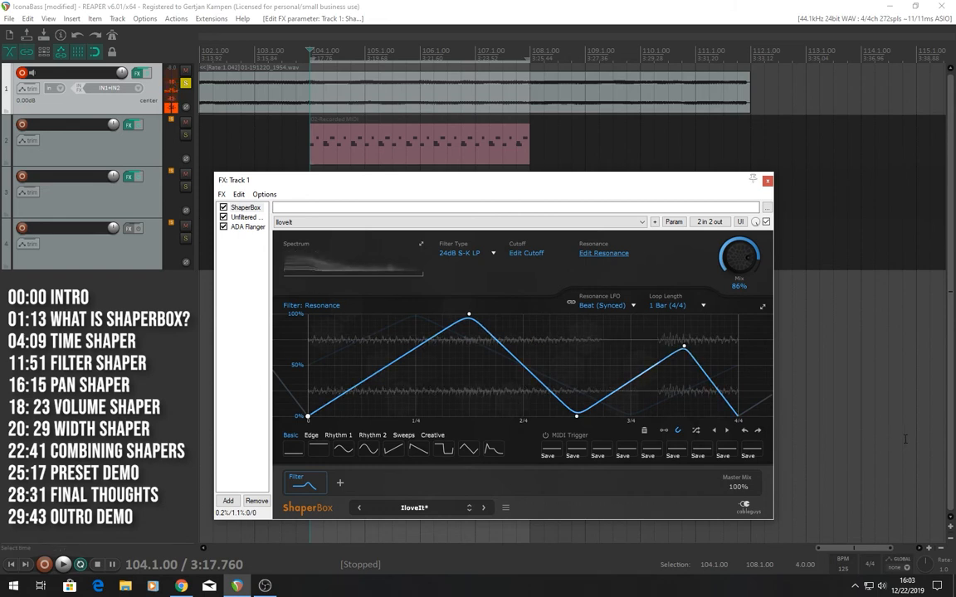
- Set the filter mix to 100% and the resonance loop length to 1/8
double_click(750, 267)
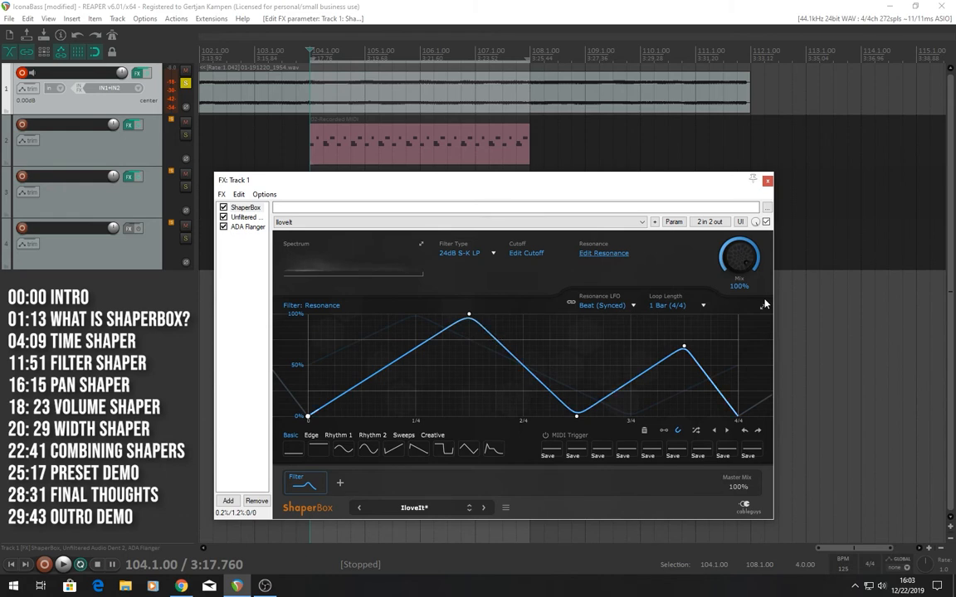
left_click(677, 305)
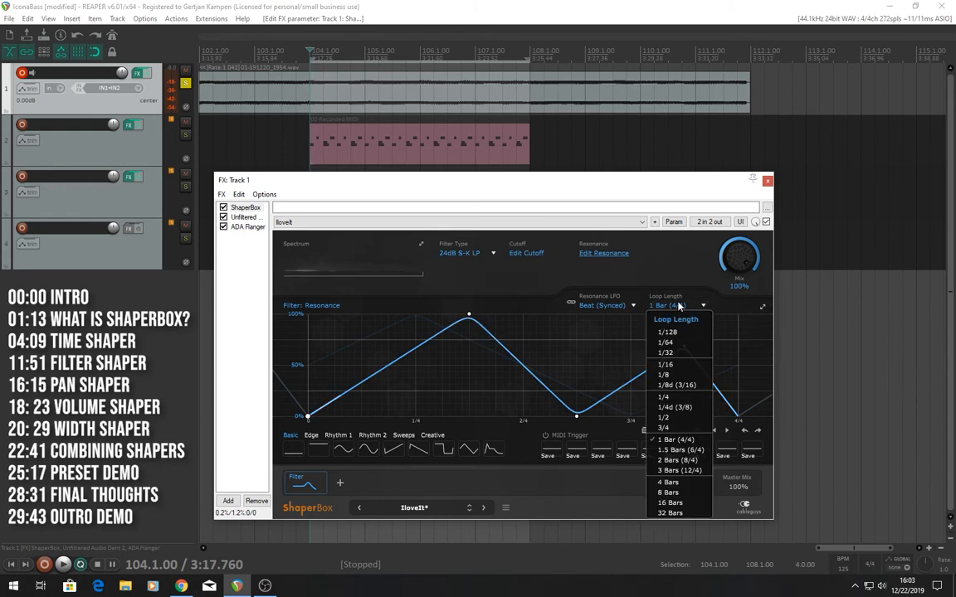
left_click(692, 374)
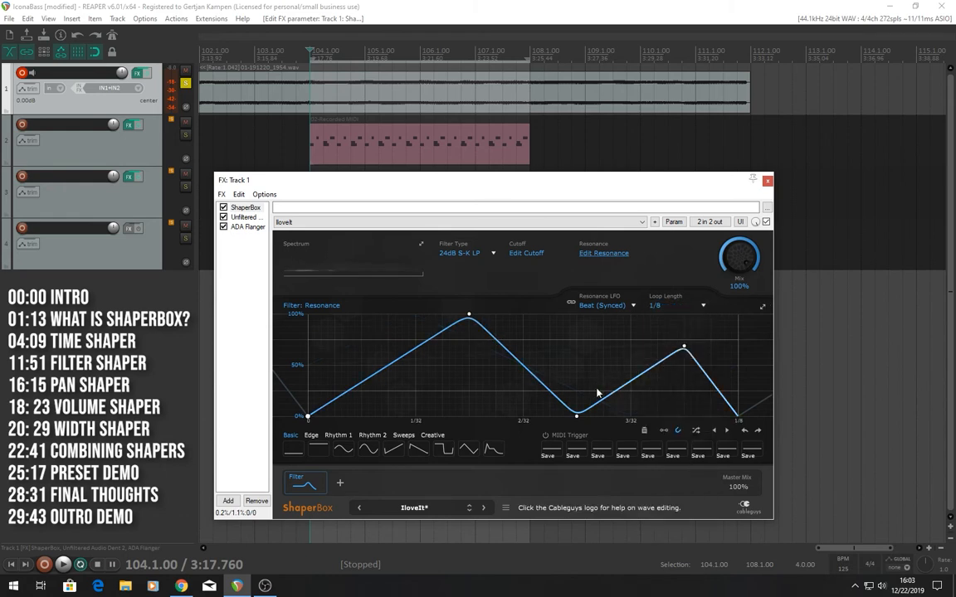
- Add a 100% resonance point just before the middle low point and raise the last peak to 100%
left_click_drag(523, 365, 570, 320)
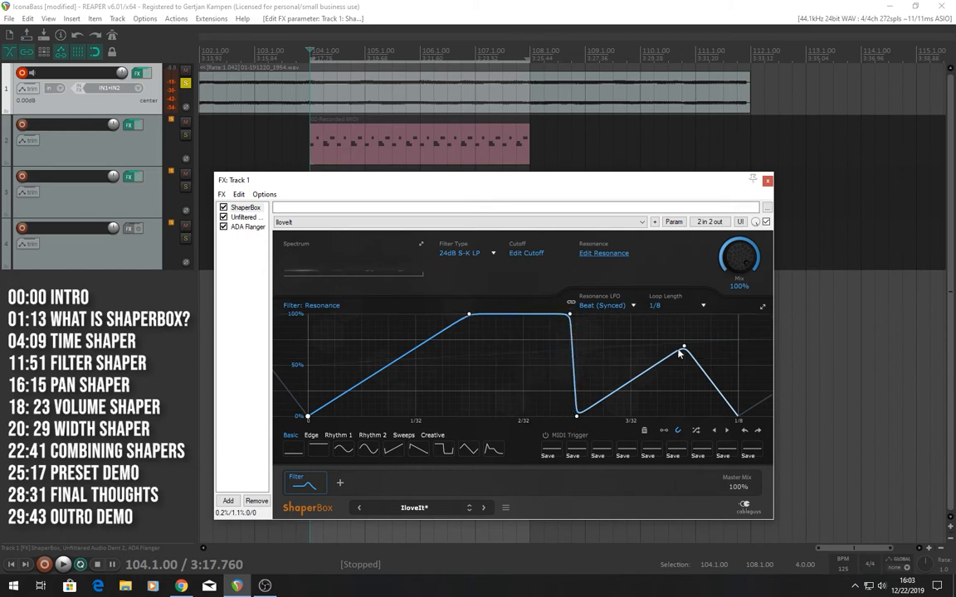
left_click_drag(679, 352, 677, 316)
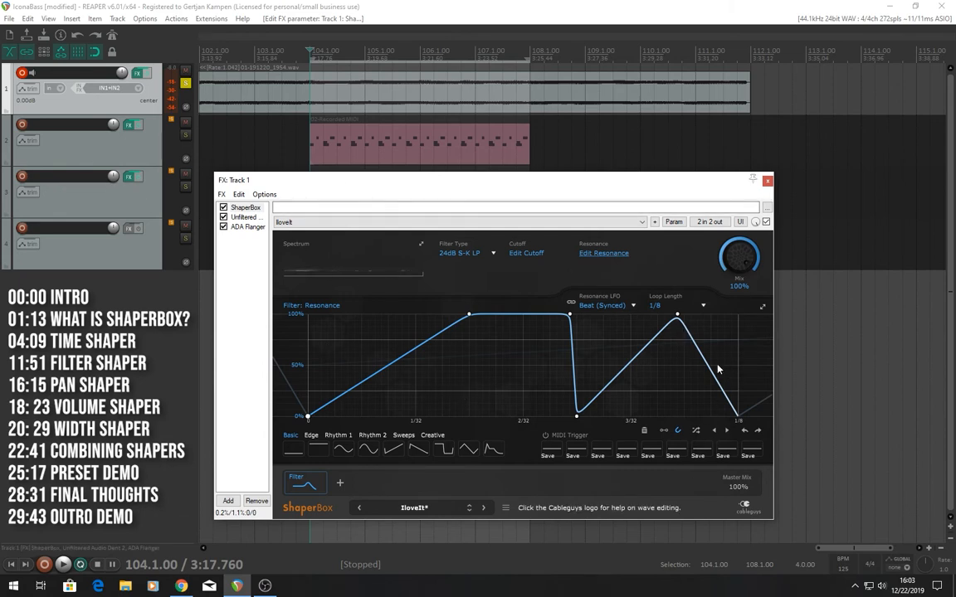
- Compare the flat maximum and flat minimum waves on the resonance curve, ending on the flat 0% wave
left_click(318, 448)
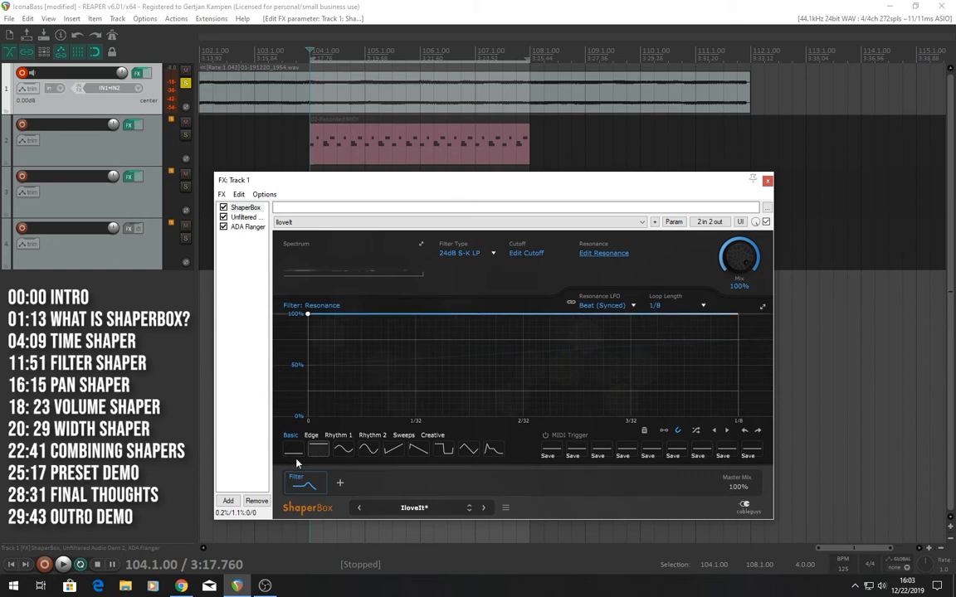
left_click(293, 449)
left_click(318, 449)
left_click(294, 449)
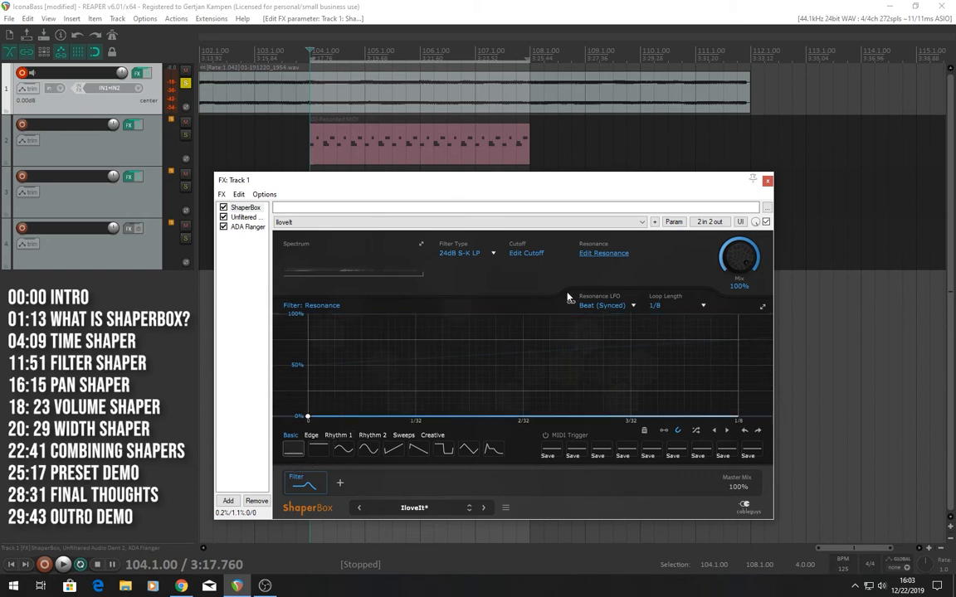
- Try the flat minimum and flat 18.1 kHz waves on the cutoff curve, and browse the Edge and Rhythm wave sets
left_click(538, 255)
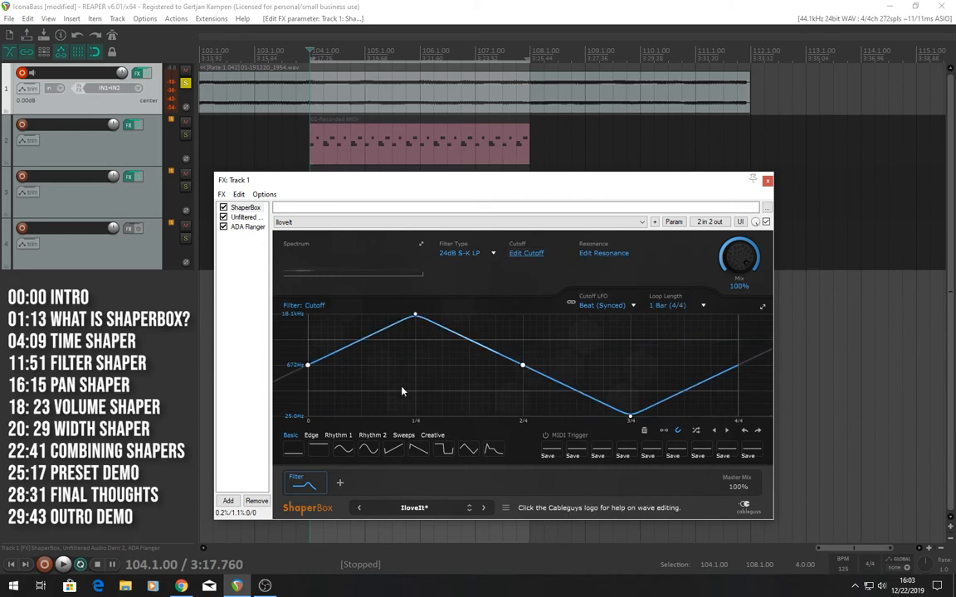
left_click(300, 449)
left_click(318, 449)
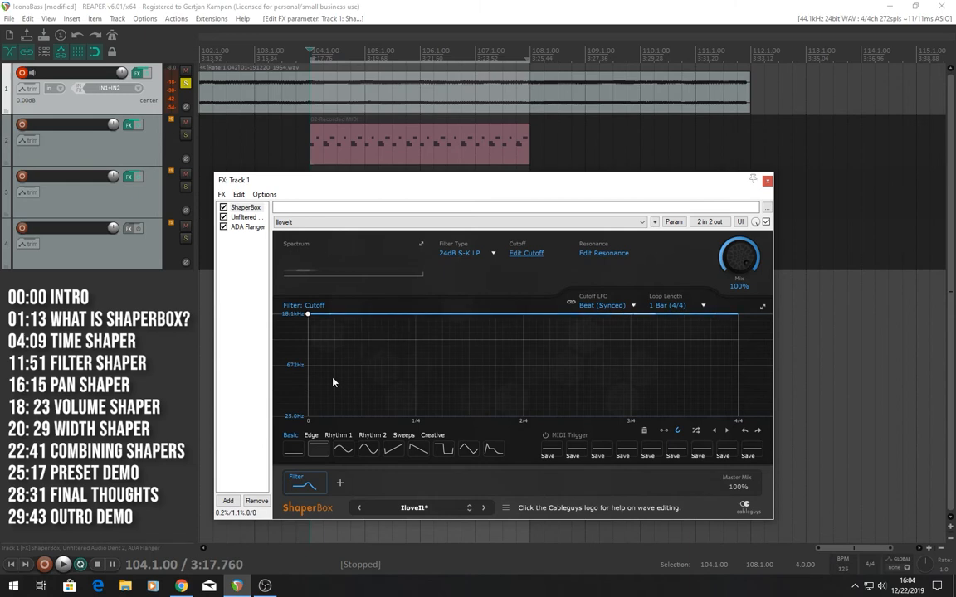
left_click(332, 438)
left_click(312, 436)
left_click(361, 436)
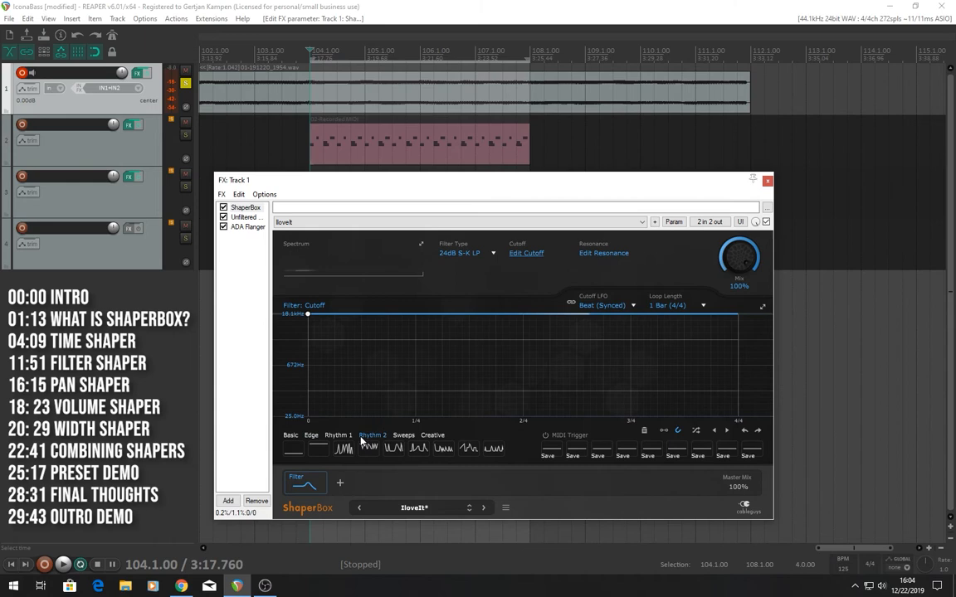
left_click(290, 436)
- Remove the Filter shaper and add the Pan shaper in its place
left_click(316, 490)
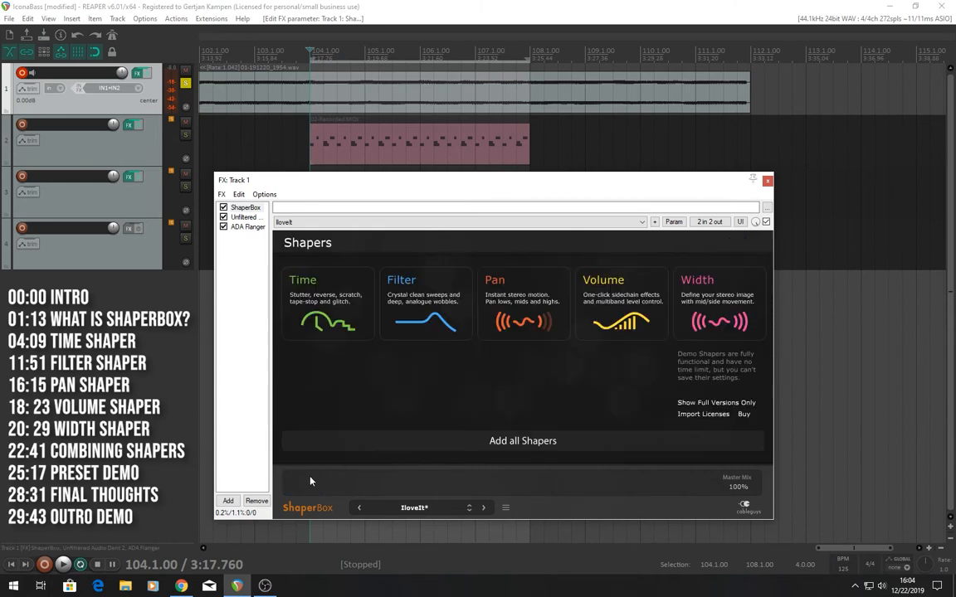
left_click(476, 289)
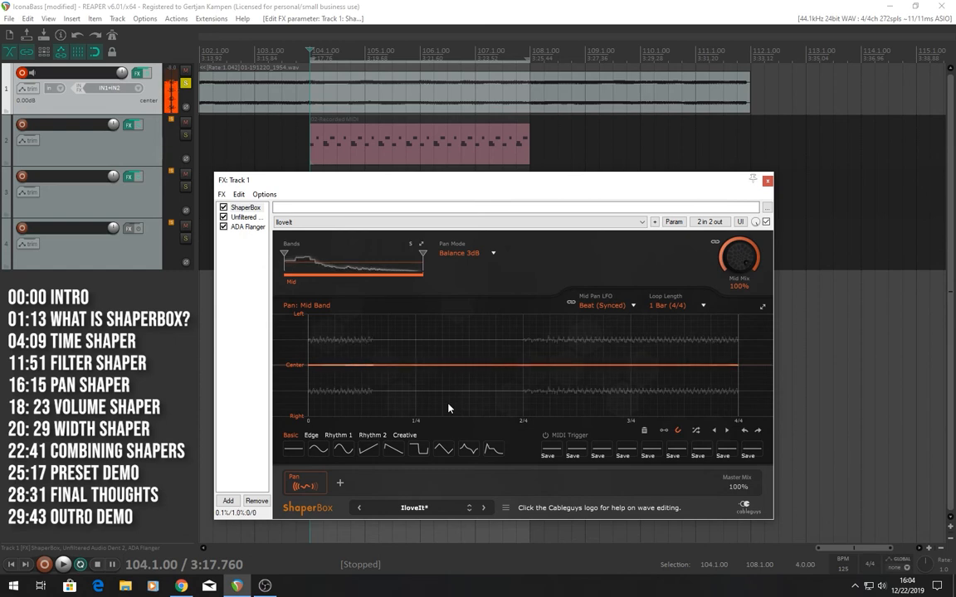
- Audition the basic Sine, Saw and Square waves on the mid band's pan curve
left_click(323, 453)
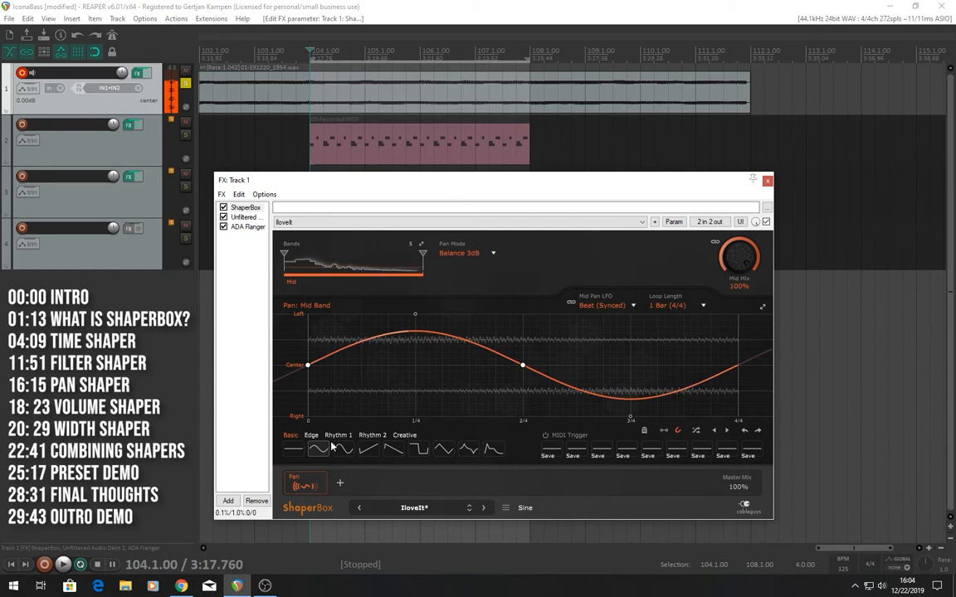
left_click(367, 452)
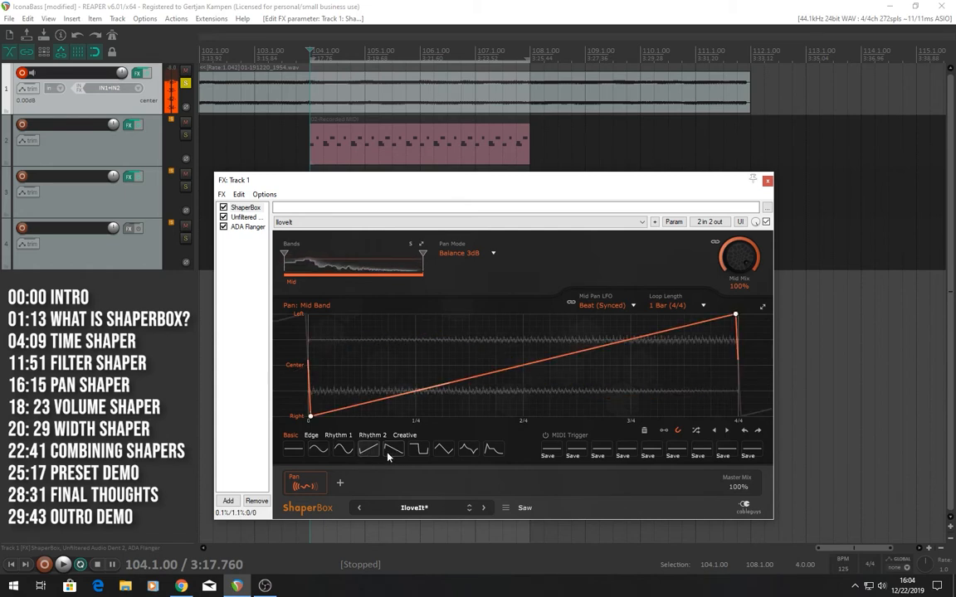
left_click(420, 453)
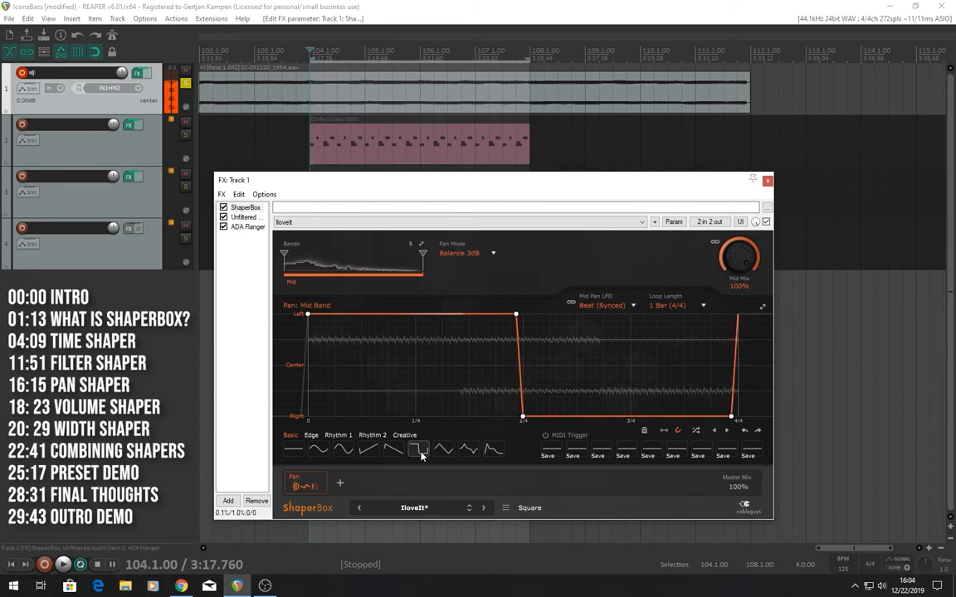
- Audition the Rhythm 2 and Rhythm 4 waves and a wave from the Rhythm 2 set on the mid band's pan curve
left_click(338, 435)
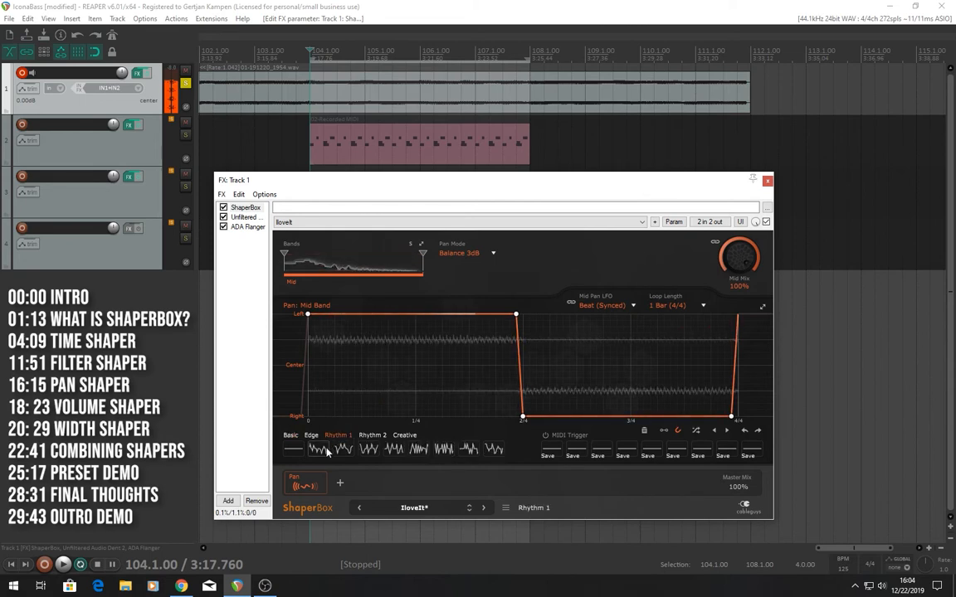
left_click(344, 452)
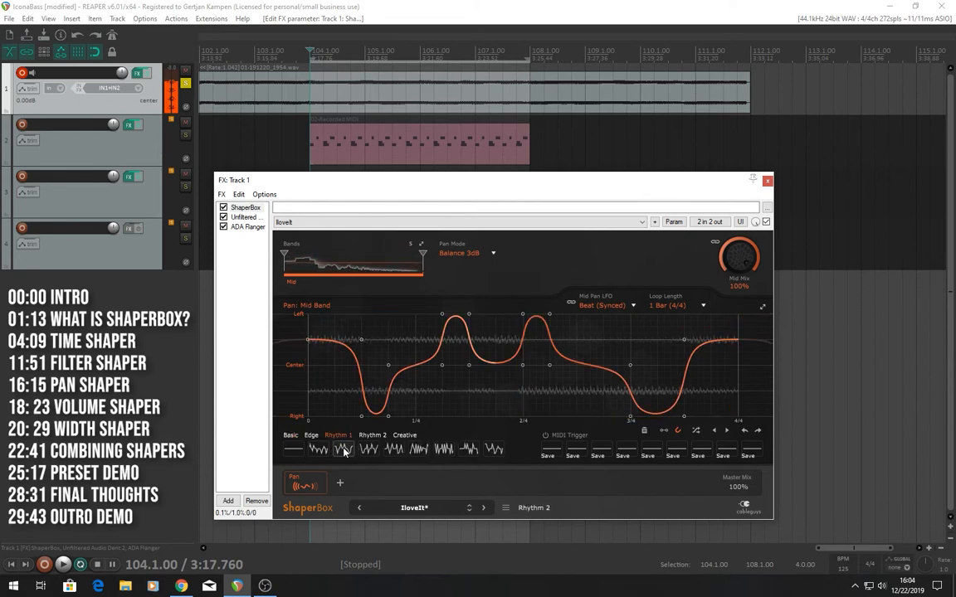
left_click(394, 450)
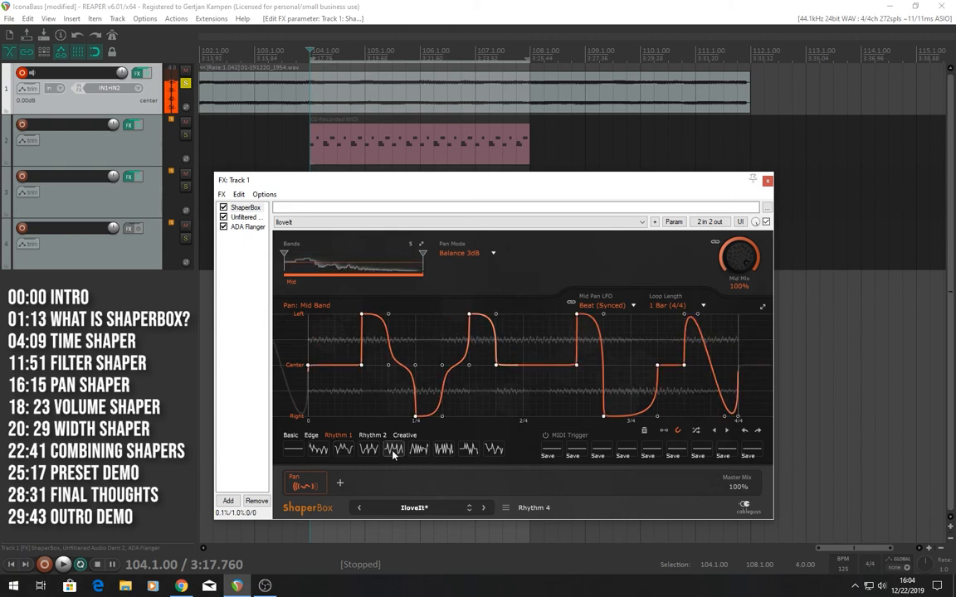
left_click(372, 435)
left_click(417, 448)
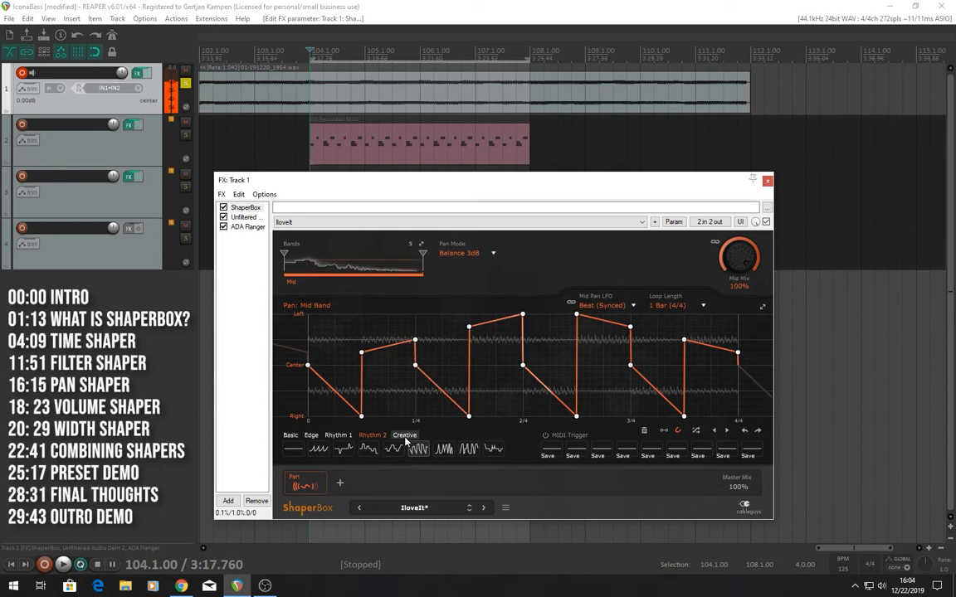
- Apply the Creative 4 wave to the mid band's pan curve
left_click(404, 435)
left_click(394, 449)
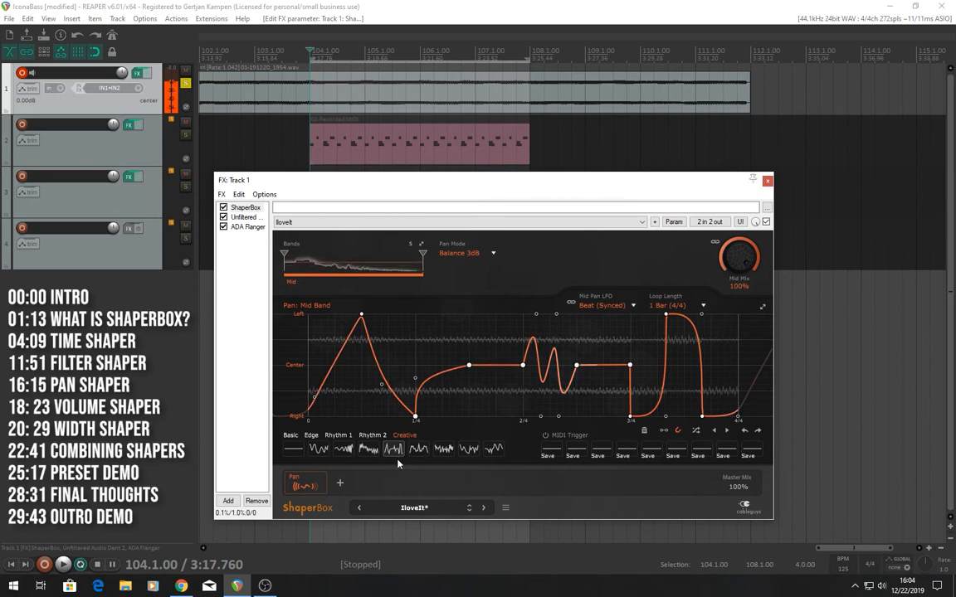
left_click(418, 450)
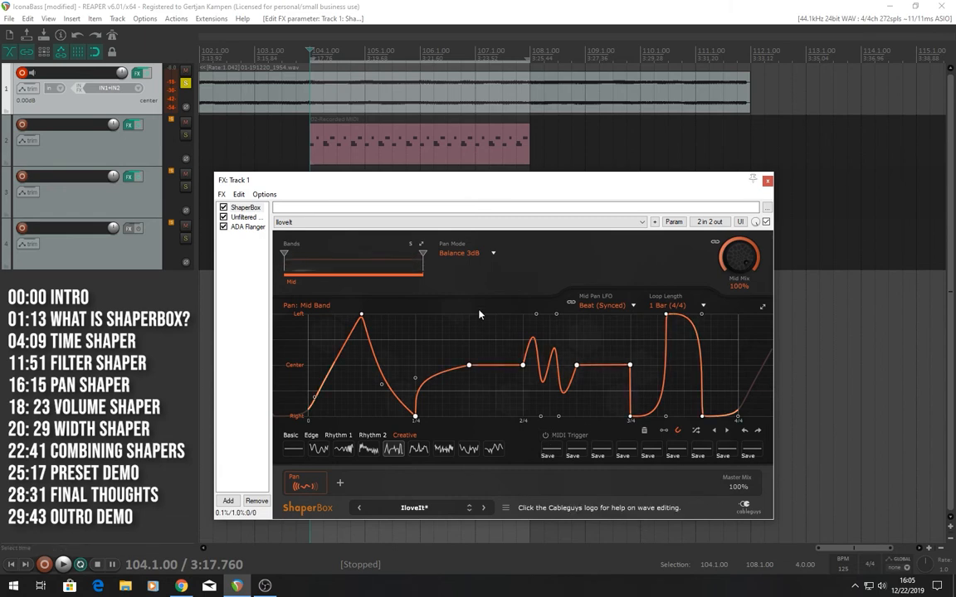
- Audition the pan modes Balance 6dB, 0dB, 4.5dB, 3dB and Combined, and settle on Balance 4.5dB
left_click(464, 253)
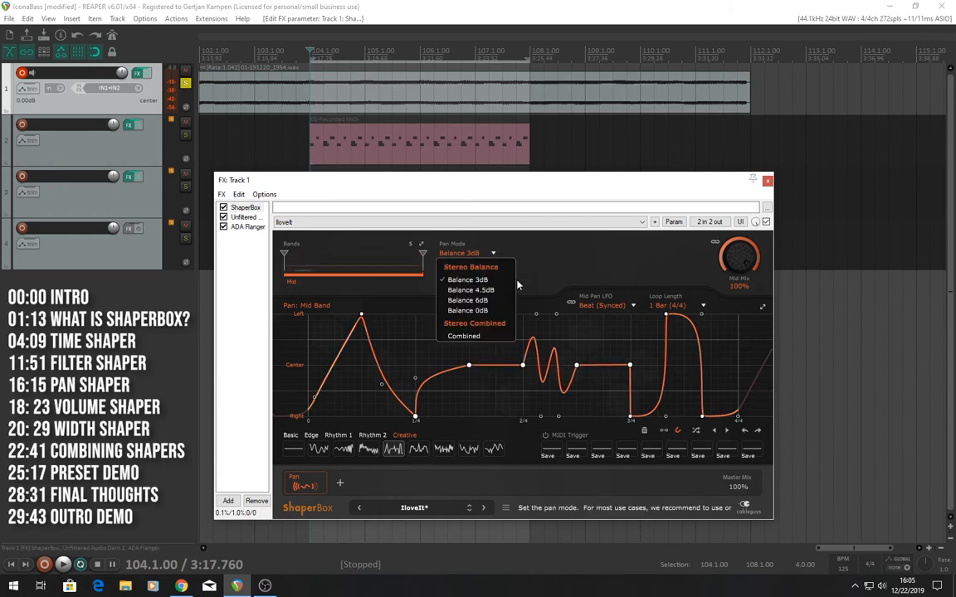
left_click(497, 302)
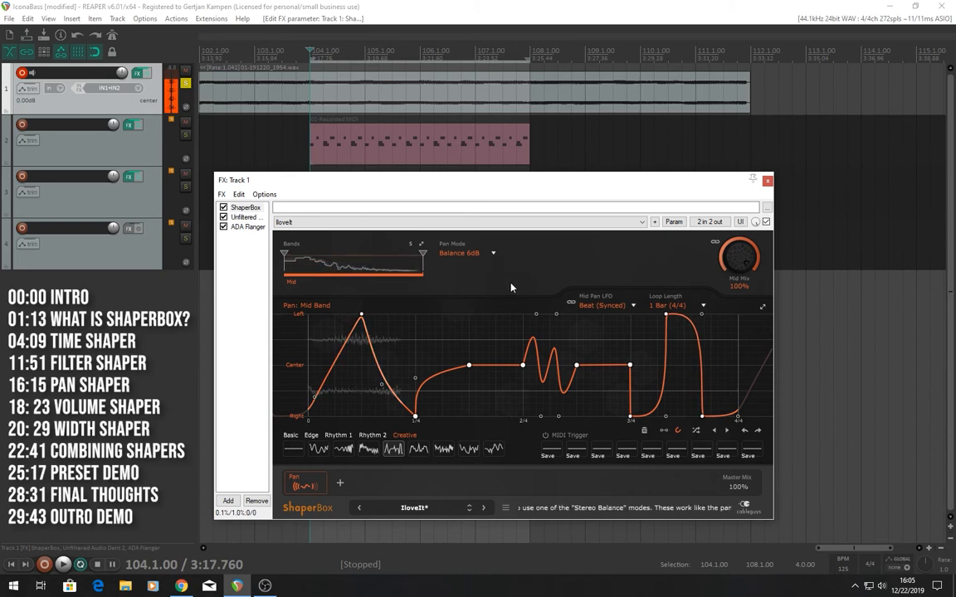
left_click(467, 255)
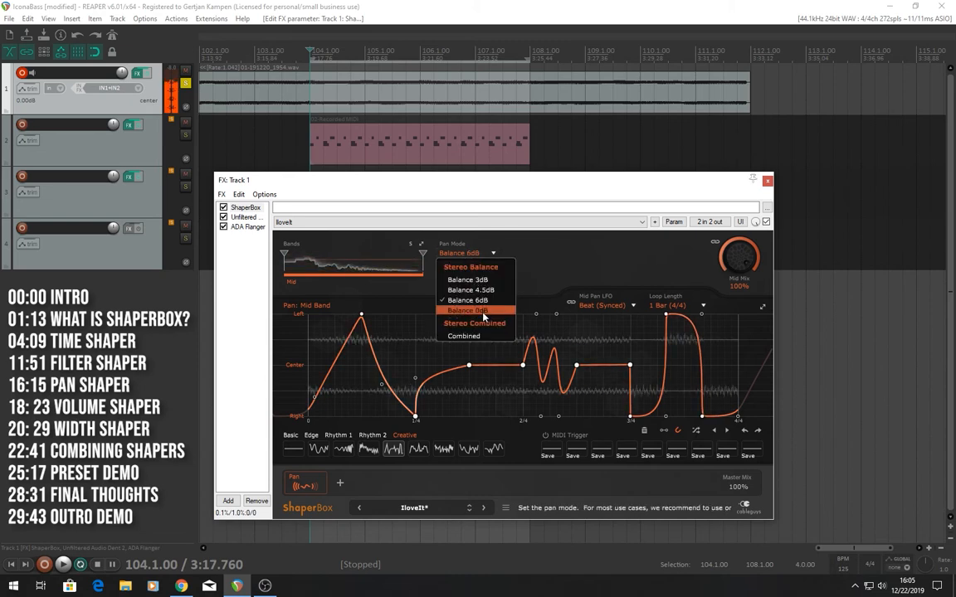
left_click(467, 310)
left_click(476, 257)
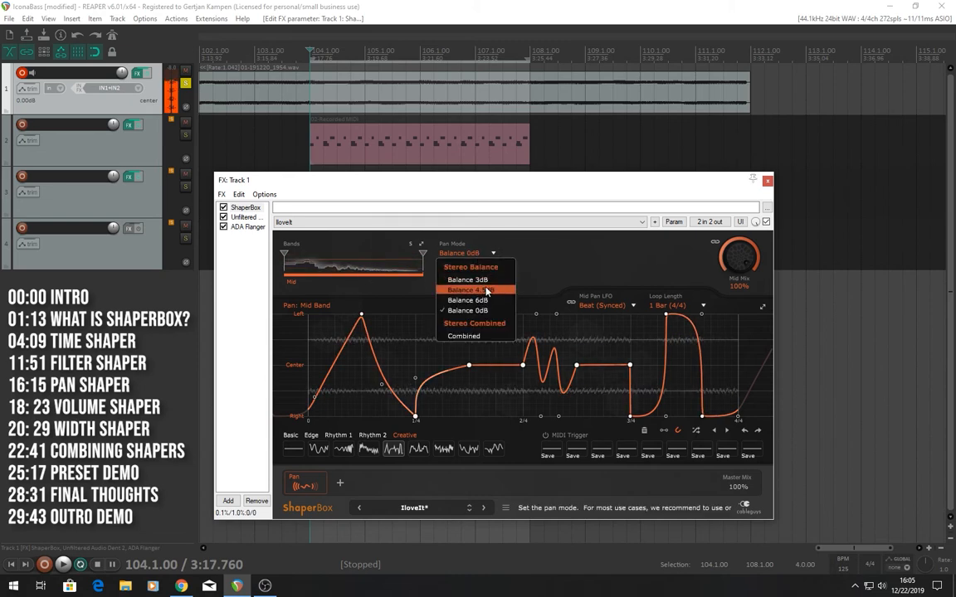
left_click(472, 290)
left_click(488, 255)
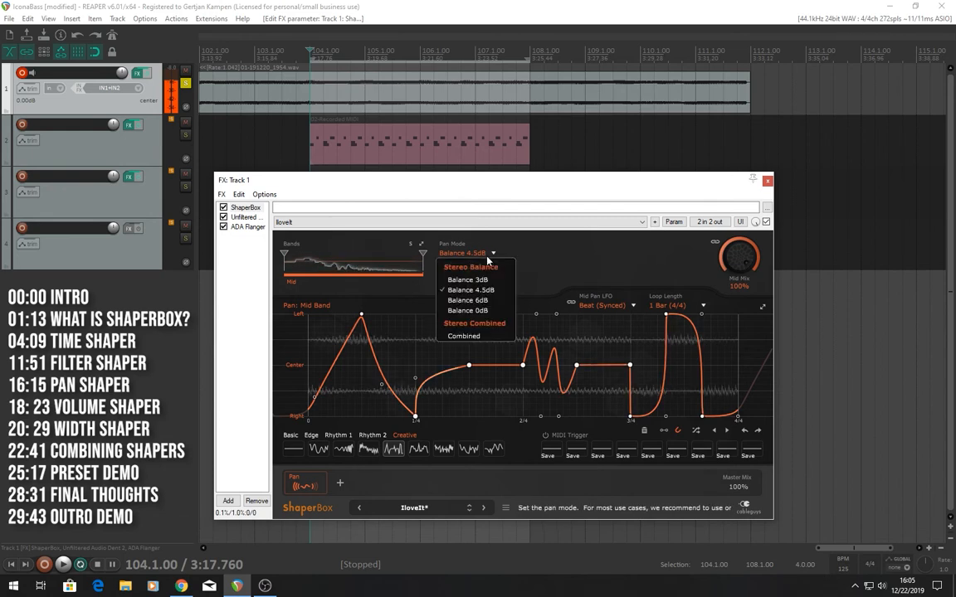
left_click(471, 280)
left_click(478, 260)
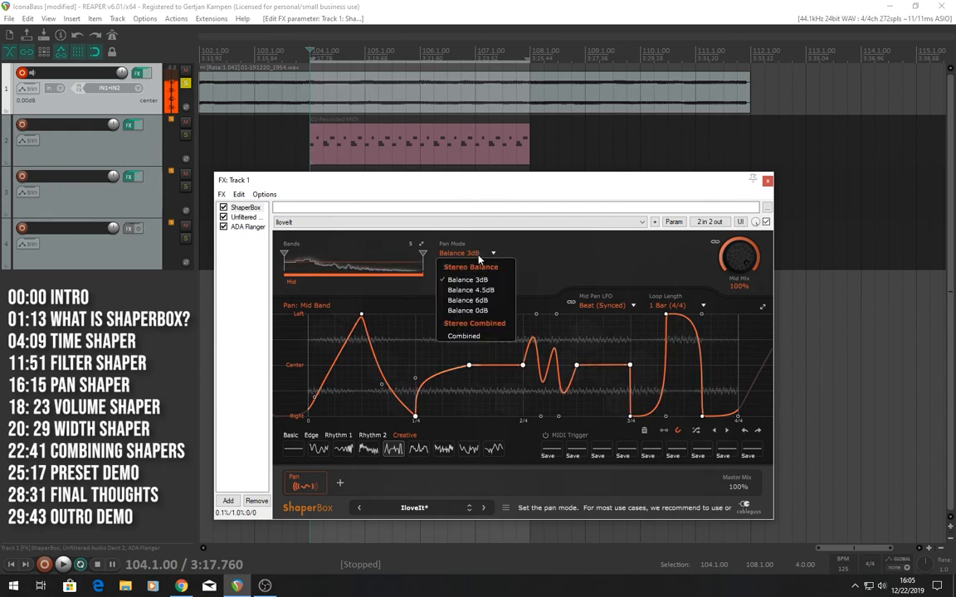
left_click(490, 336)
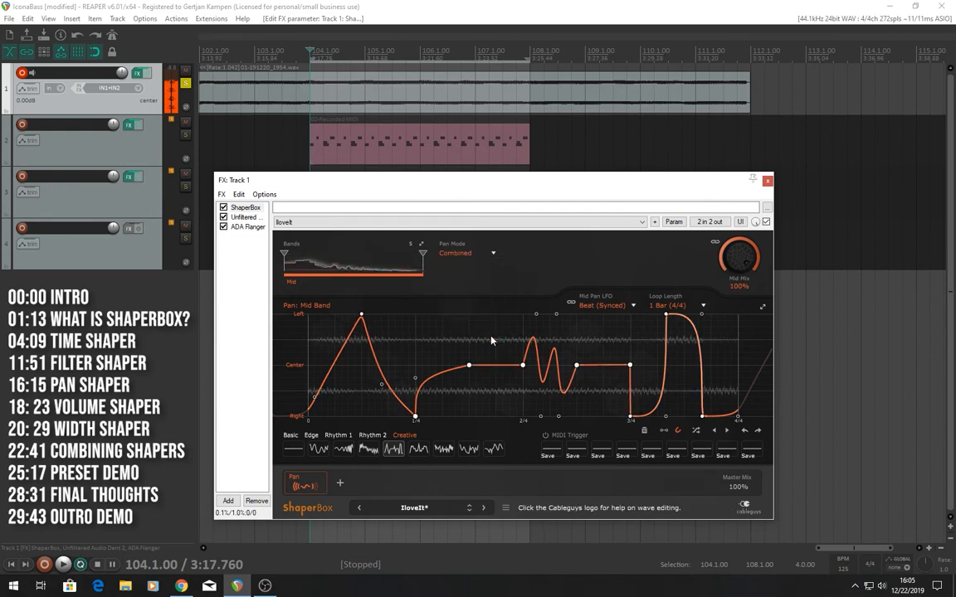
left_click(477, 261)
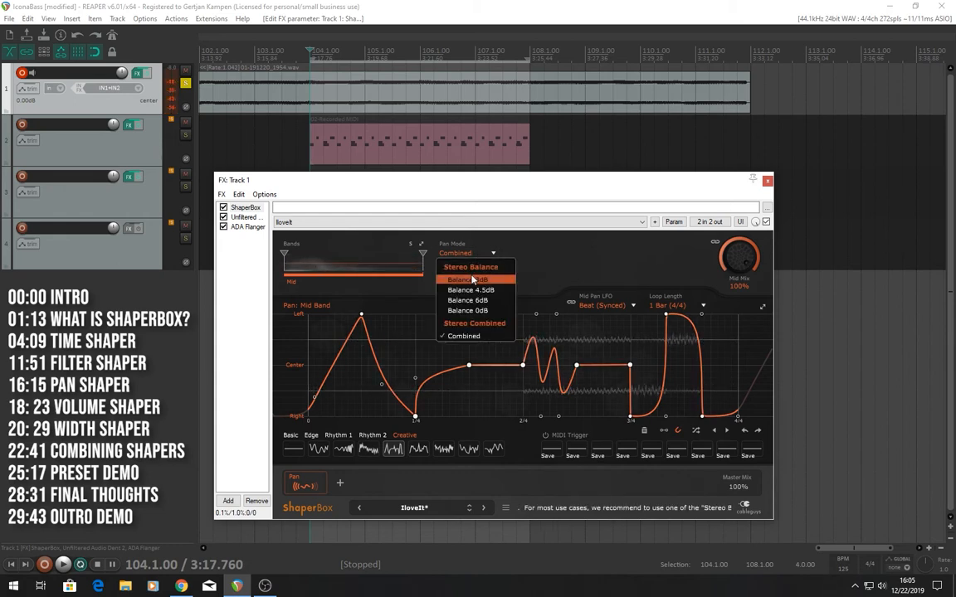
left_click(470, 290)
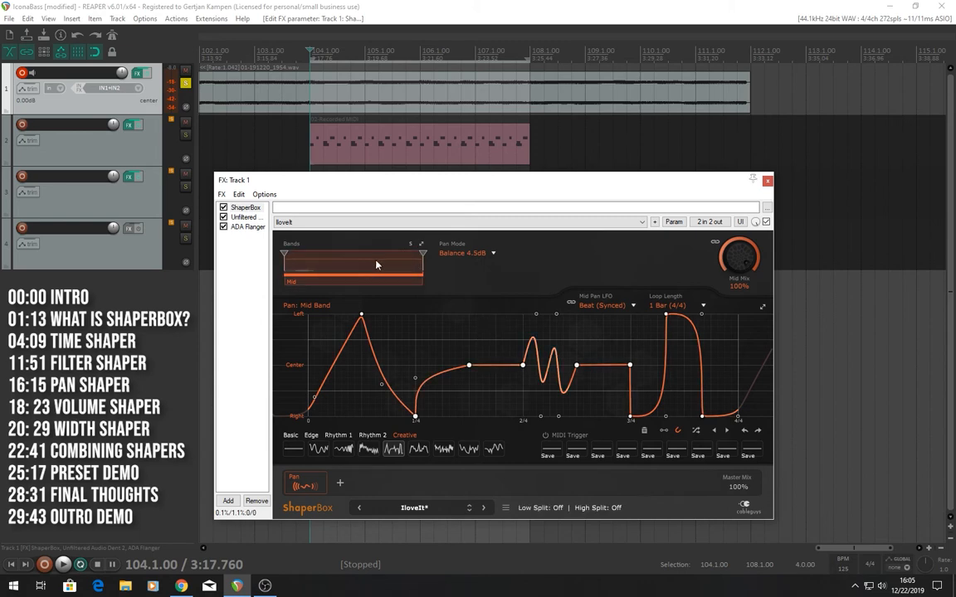
- Split the Pan shaper into three bands with the low split at 499 Hz and the high split at 1.15 kHz
left_click_drag(420, 263, 379, 256)
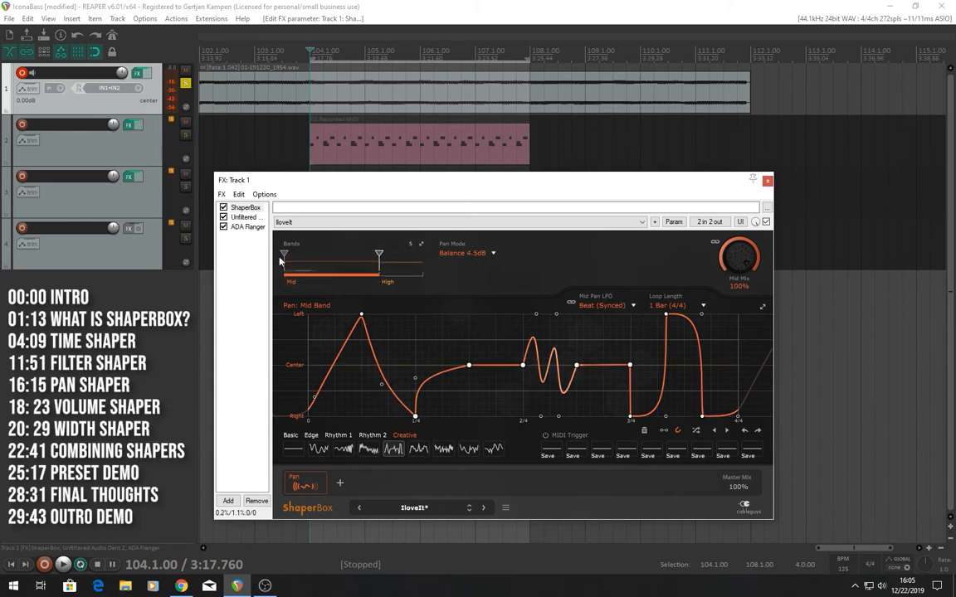
left_click_drag(282, 256, 333, 256)
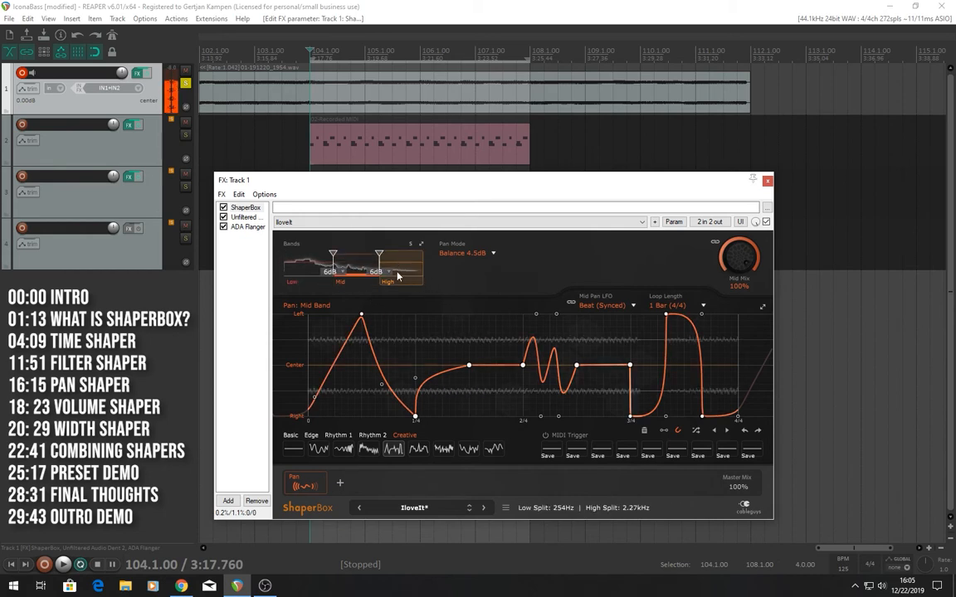
left_click_drag(382, 262, 346, 256)
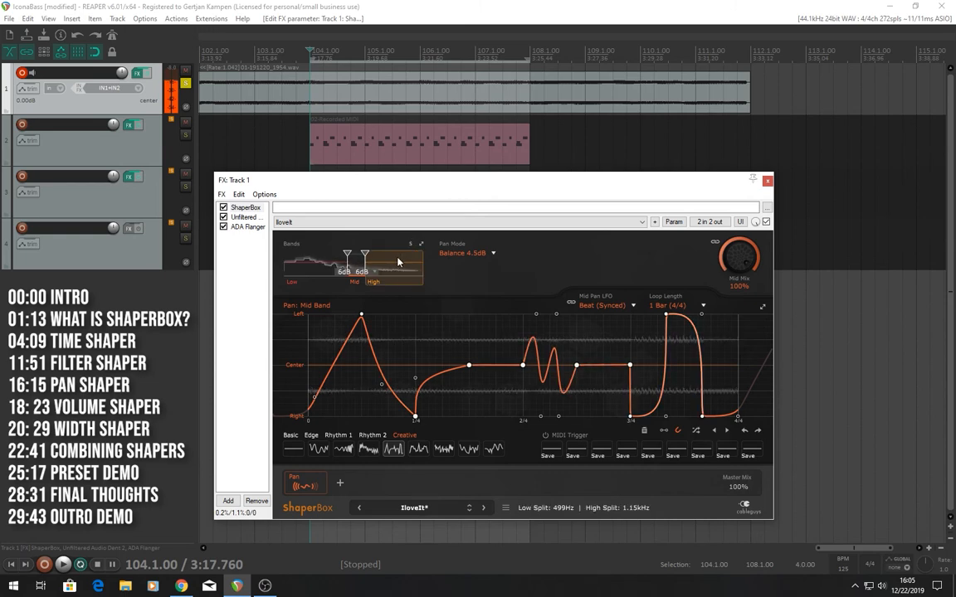
- Try Creative 4 on the high pan band, apply Creative 1 to the low band, and change the high band to Creative 7
left_click(390, 268)
left_click(397, 450)
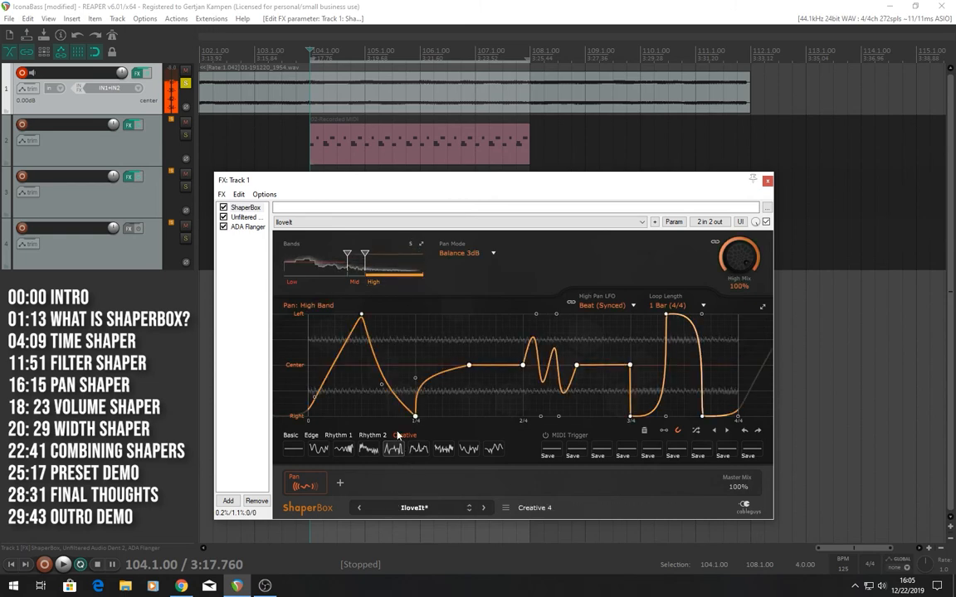
left_click(327, 259)
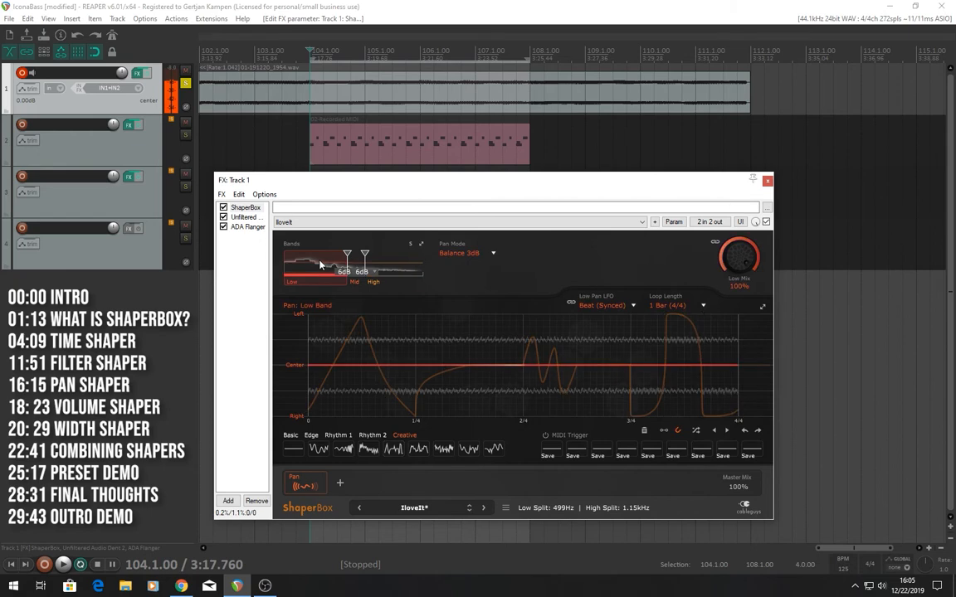
left_click(322, 452)
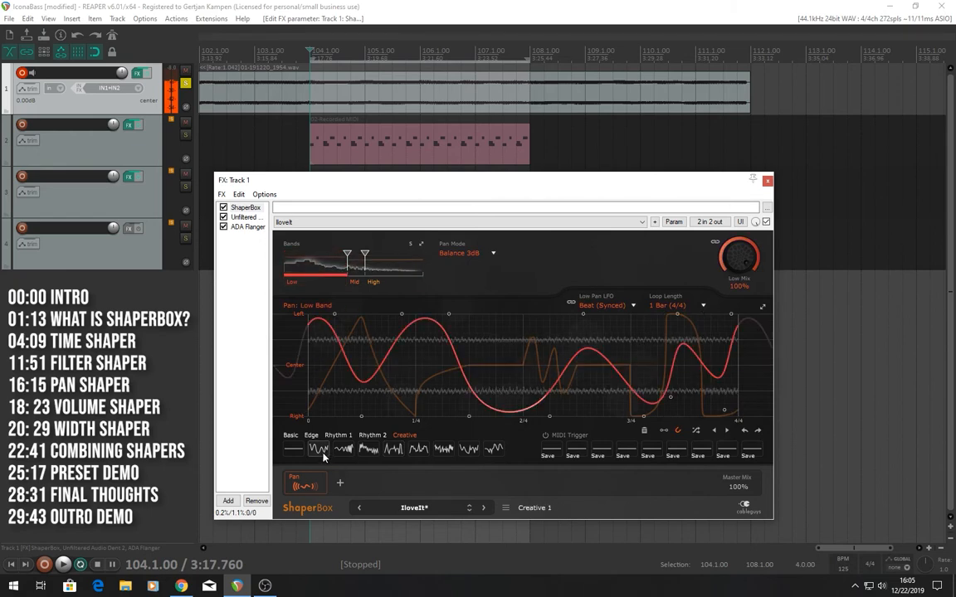
left_click(407, 277)
left_click(468, 448)
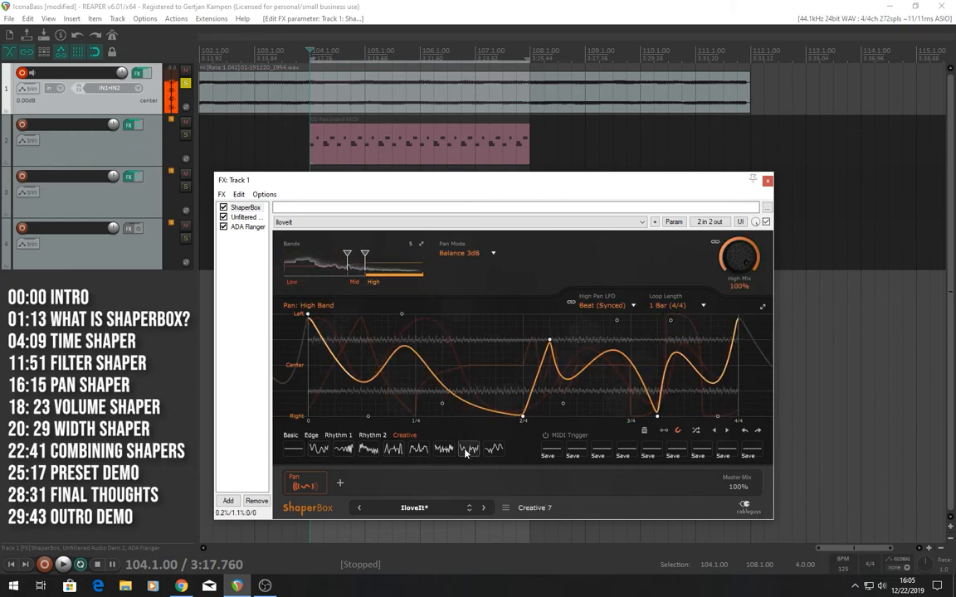
- Solo the pan bands and audition the mid band's and the low band's panning curves
left_click(411, 245)
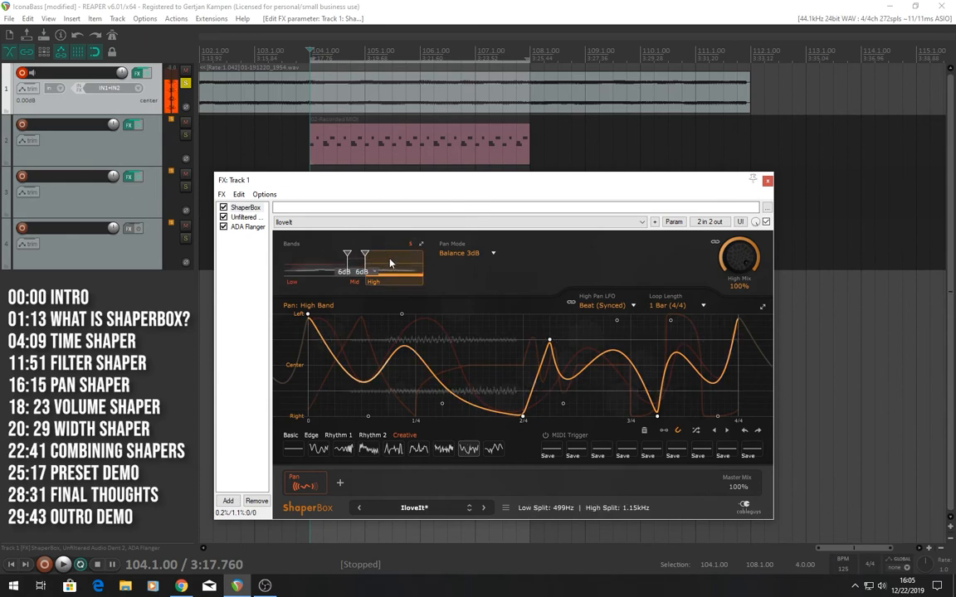
left_click(354, 267)
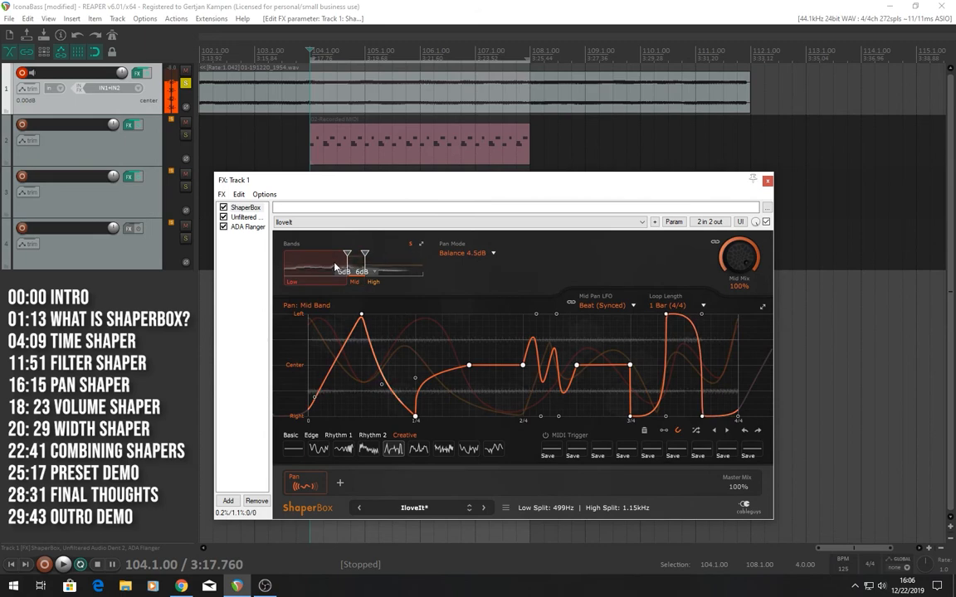
left_click(336, 267)
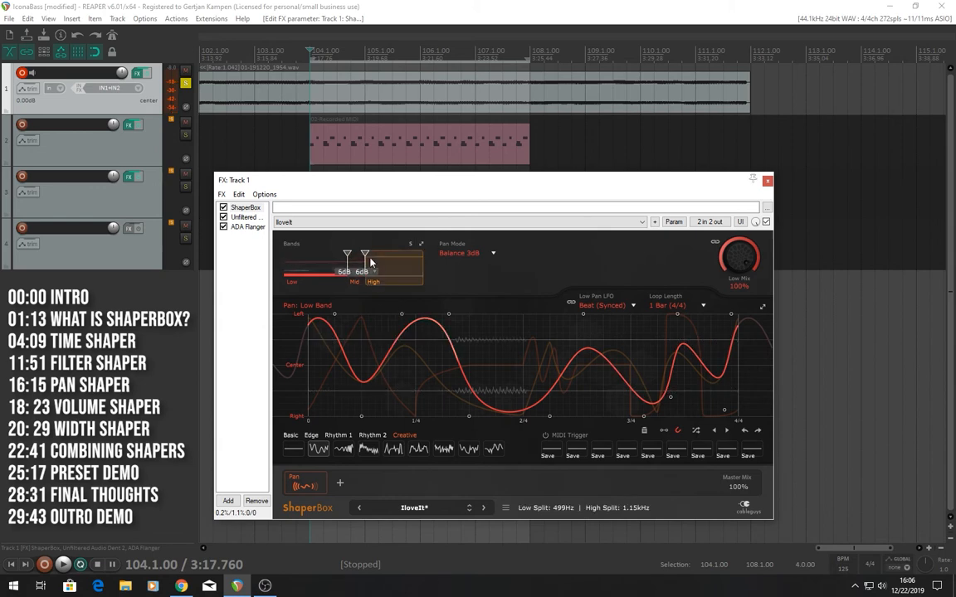
- Turn off the band splits and replace the Pan shaper with a Volume shaper
left_click_drag(365, 254, 284, 254)
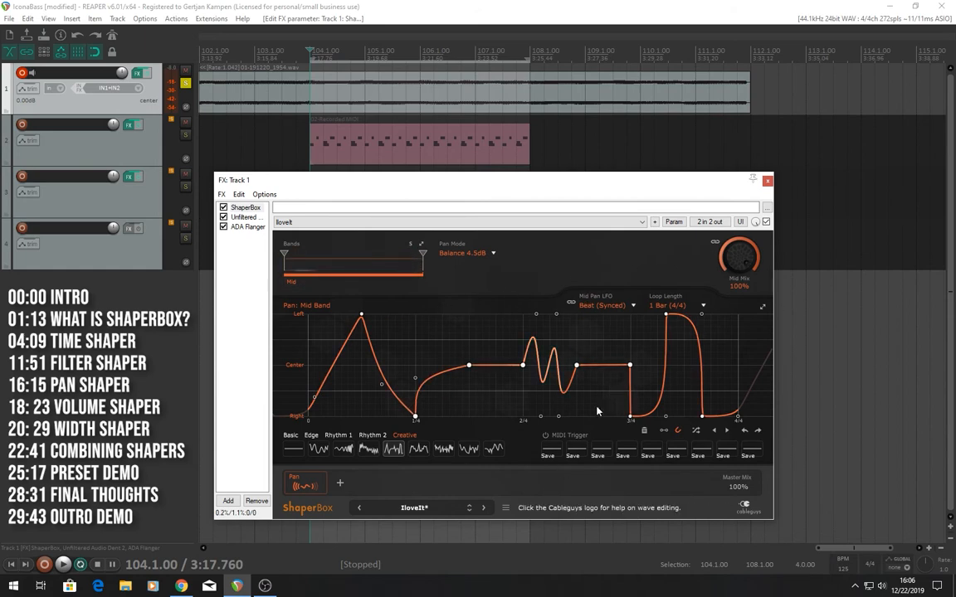
left_click(322, 487)
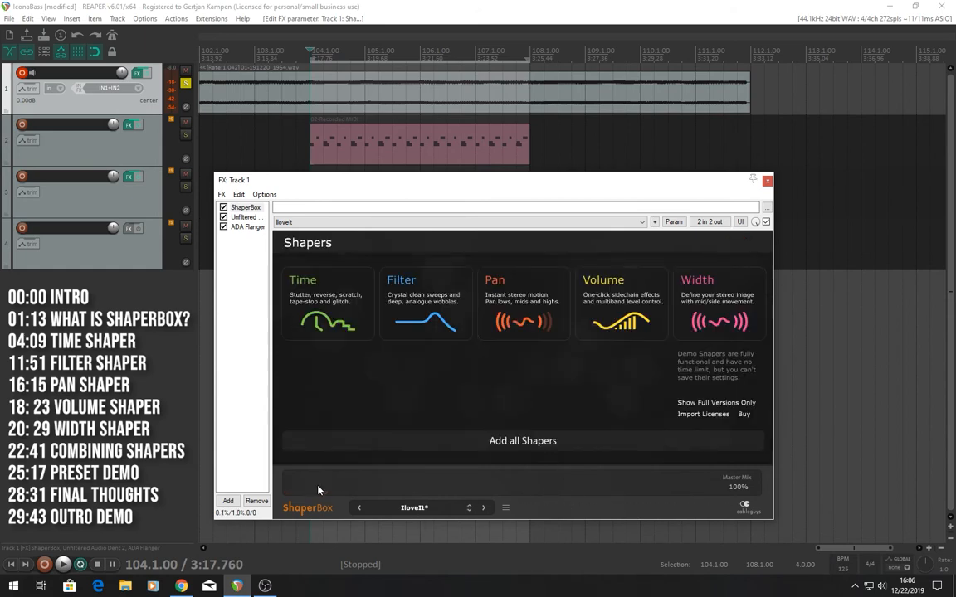
left_click(620, 301)
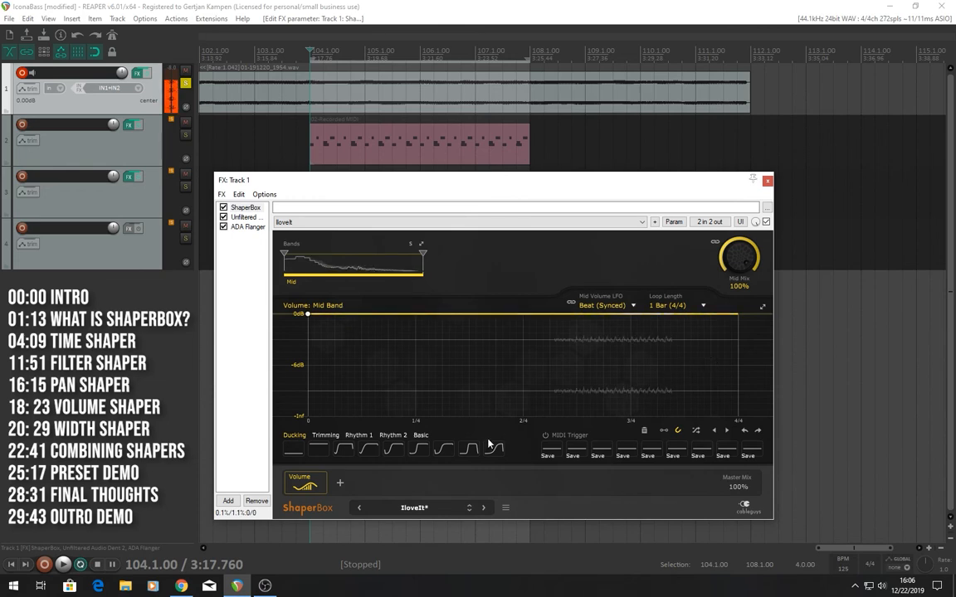
- Apply the Ducking 2 wave to the volume curve and set the loop length to 1/4
left_click(370, 450)
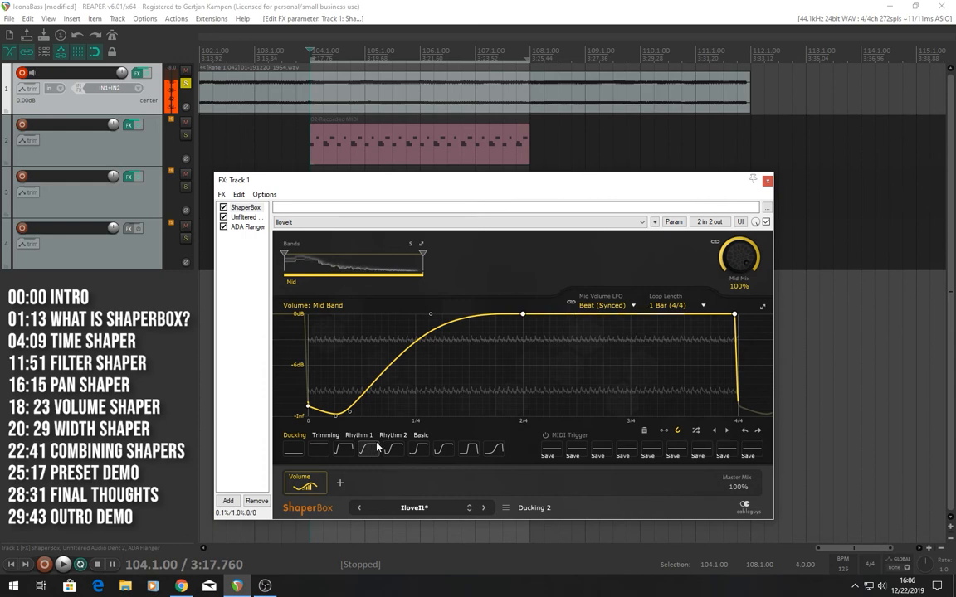
left_click(671, 305)
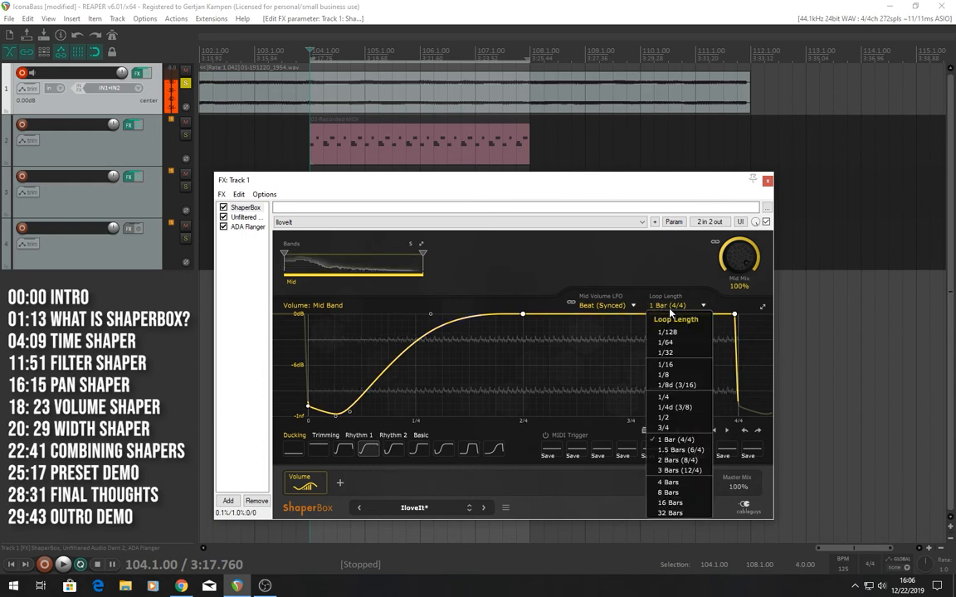
left_click(679, 399)
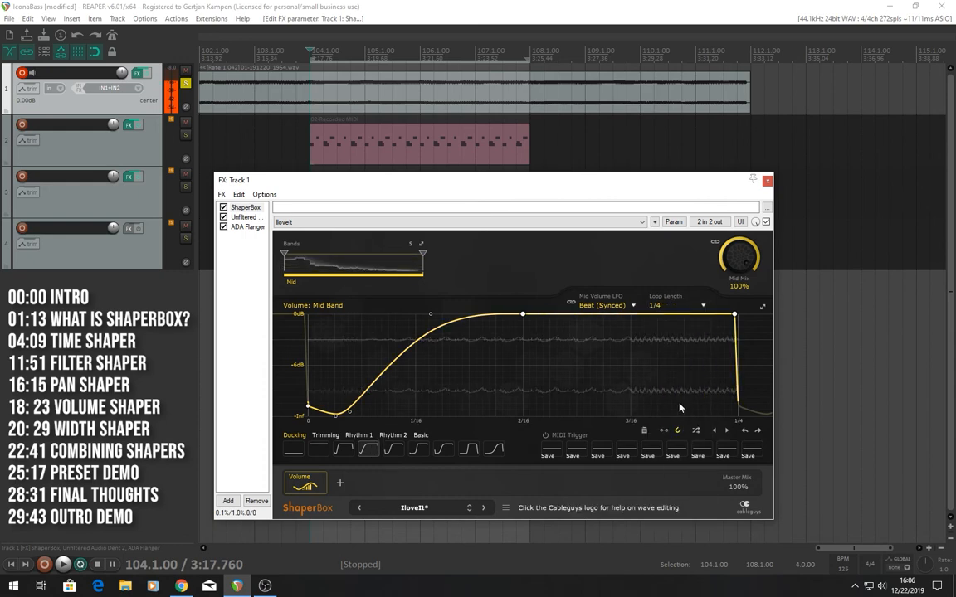
- Try out the Ducking 4 and Ducking 5 waves, followed by the last two ducking waves
left_click(419, 455)
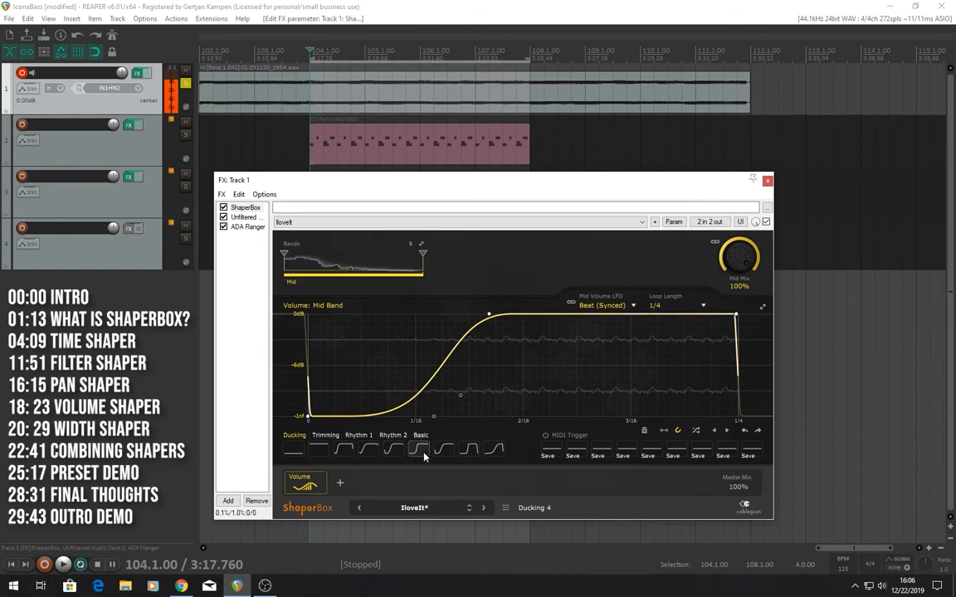
left_click(445, 451)
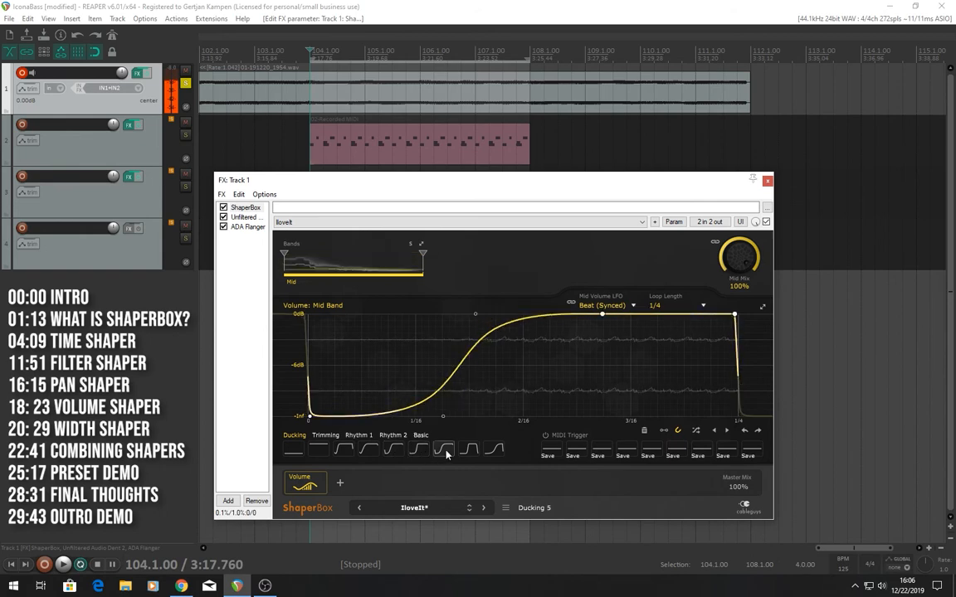
left_click(470, 450)
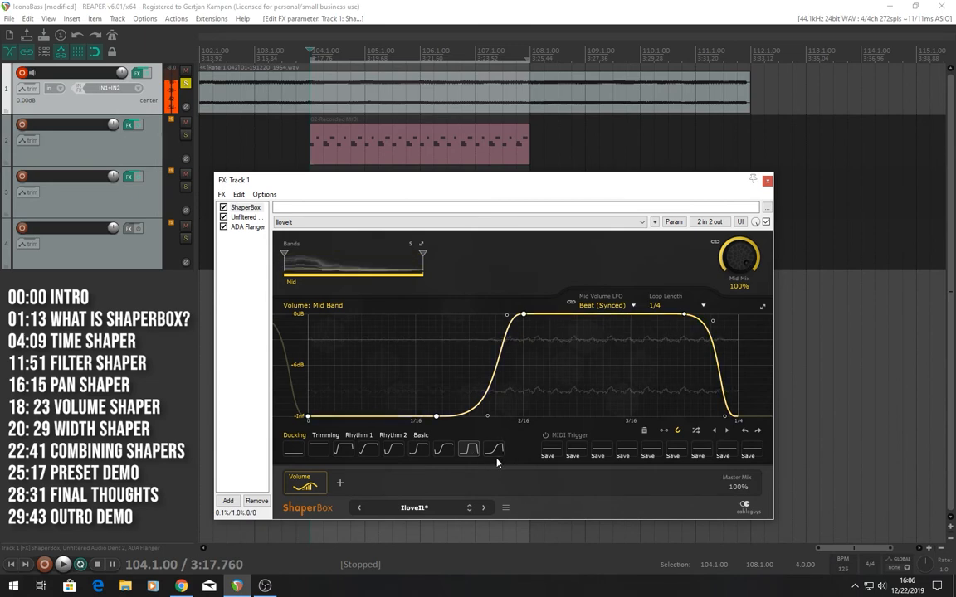
left_click(495, 451)
- Try out the second and fourth curved waves from the Trimming set on the volume curve
left_click(326, 436)
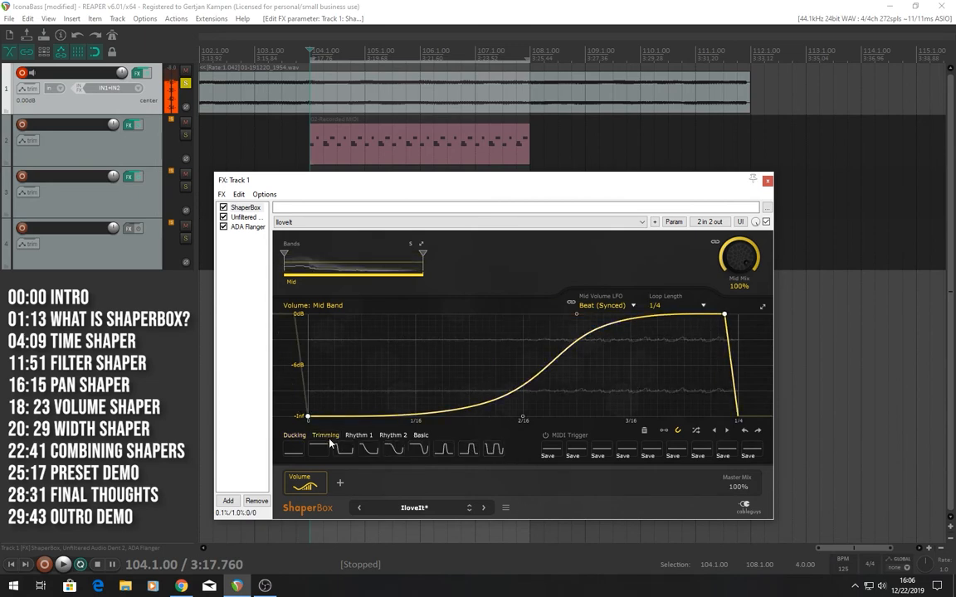
left_click(375, 454)
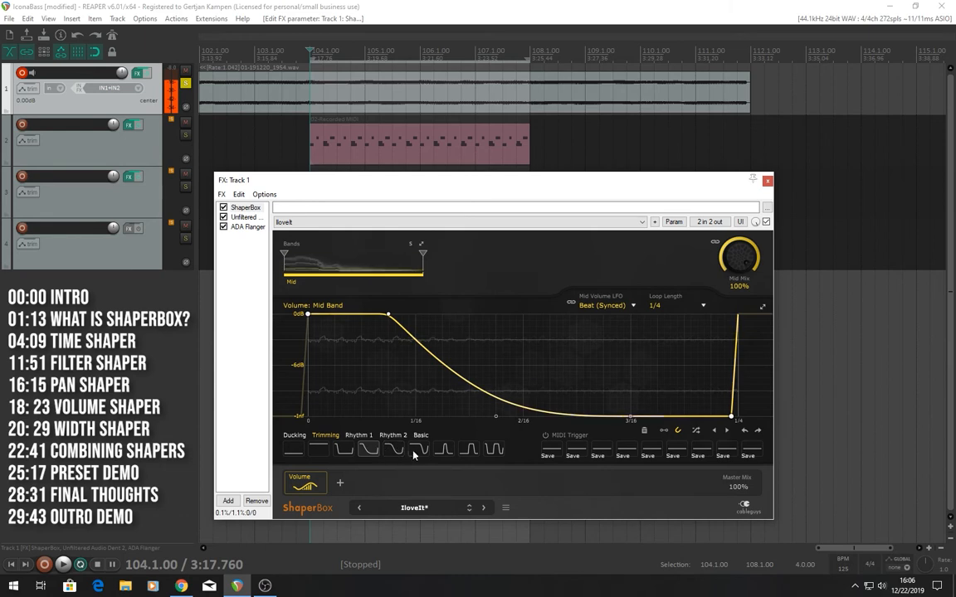
left_click(416, 455)
- Try out three waves from the Rhythm 1 set, including Rhythm 4 and Rhythm 5, and one from the Rhythm 2 set
left_click(358, 435)
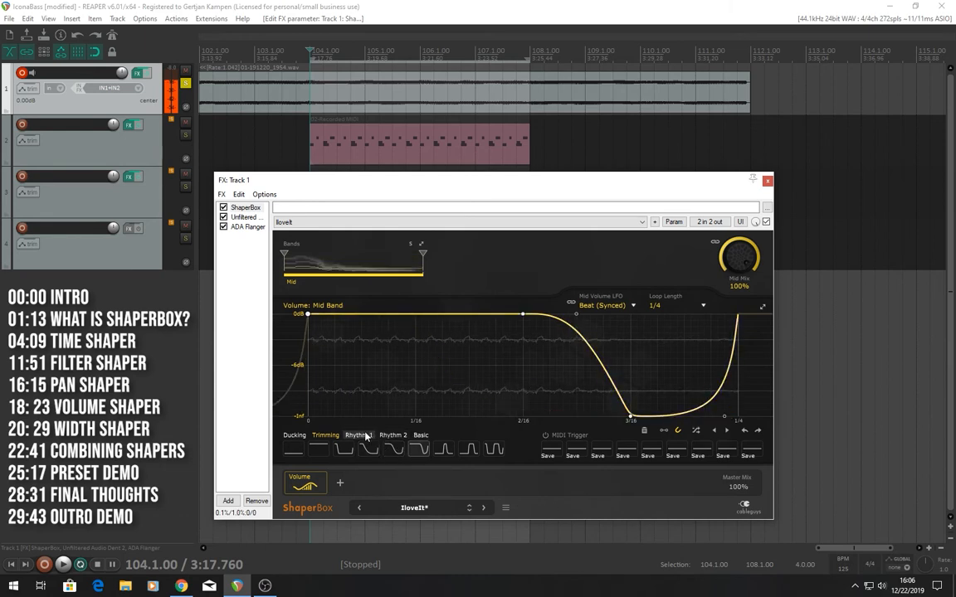
left_click(399, 451)
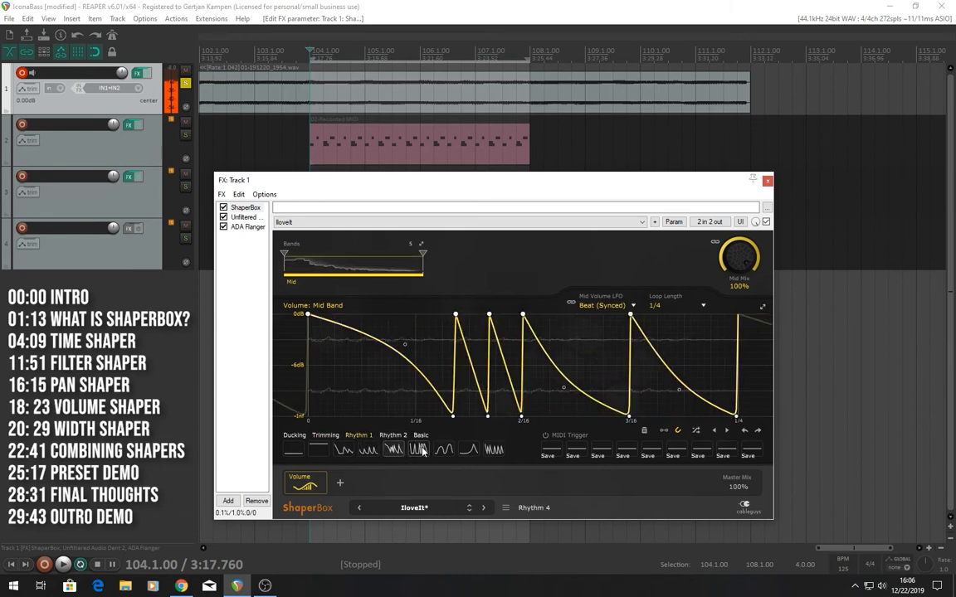
left_click(424, 450)
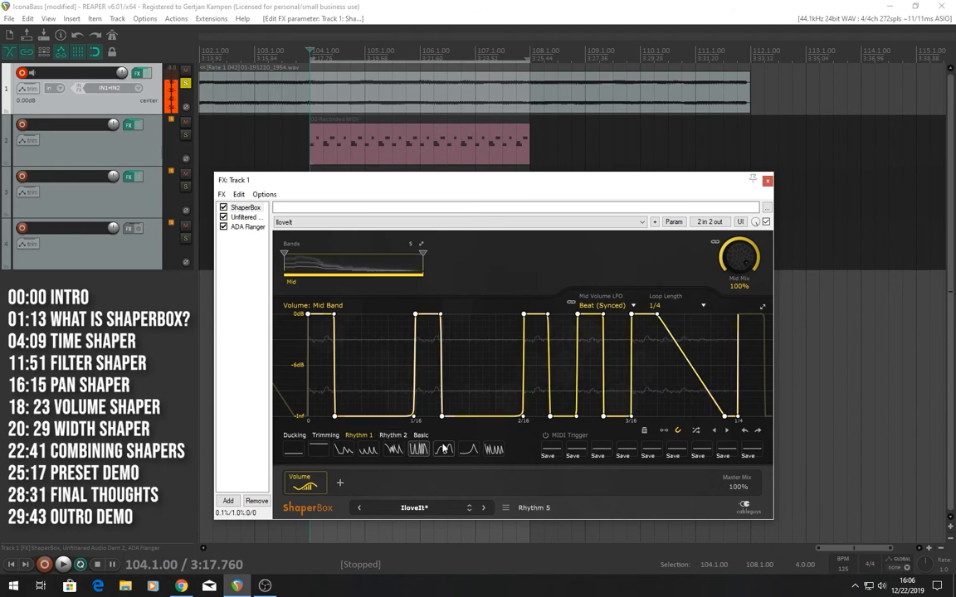
left_click(444, 449)
left_click(393, 436)
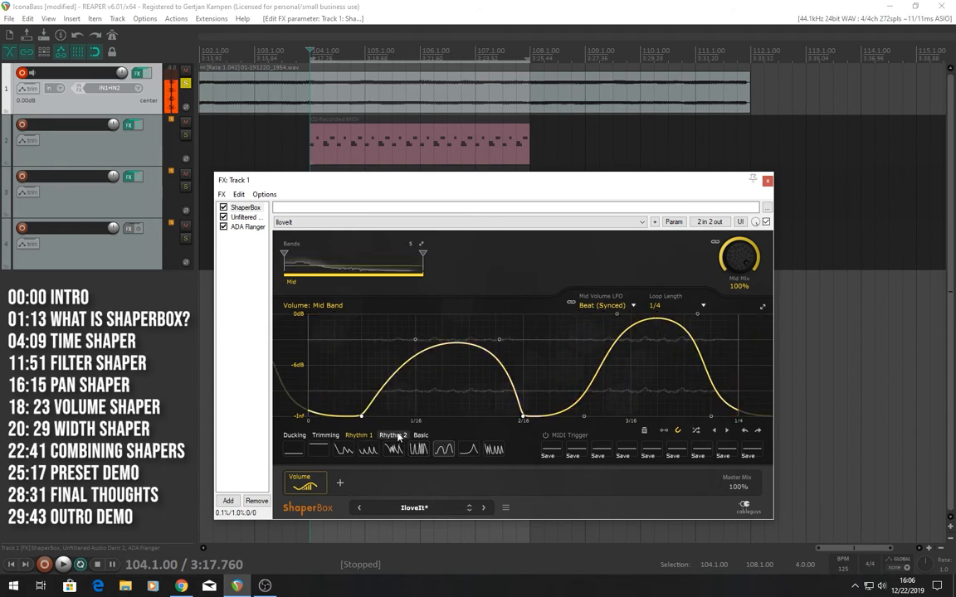
left_click(420, 449)
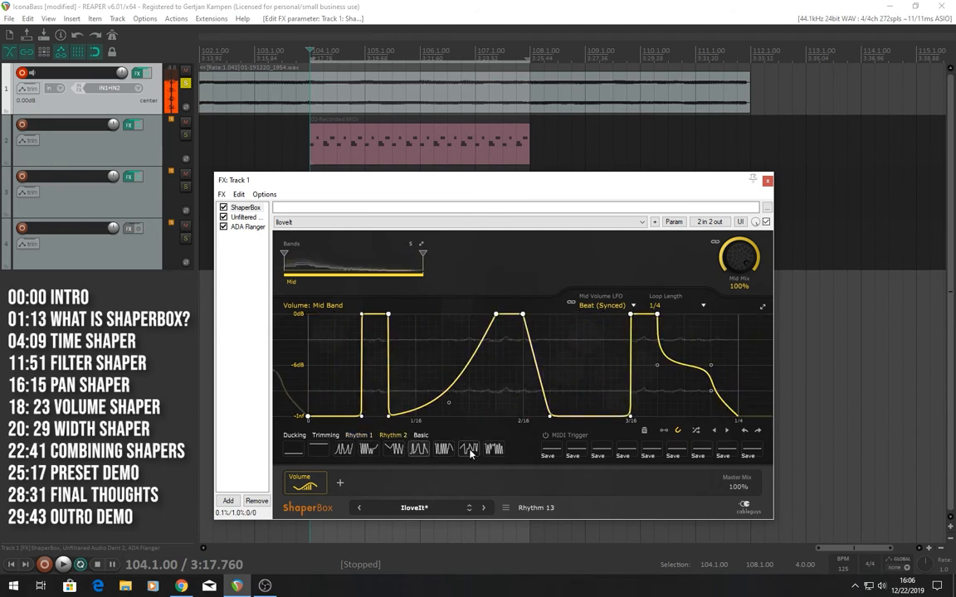
- Try out the rising ramp, Sine and envelope-shaped waves from the Basic set
left_click(420, 435)
left_click(394, 450)
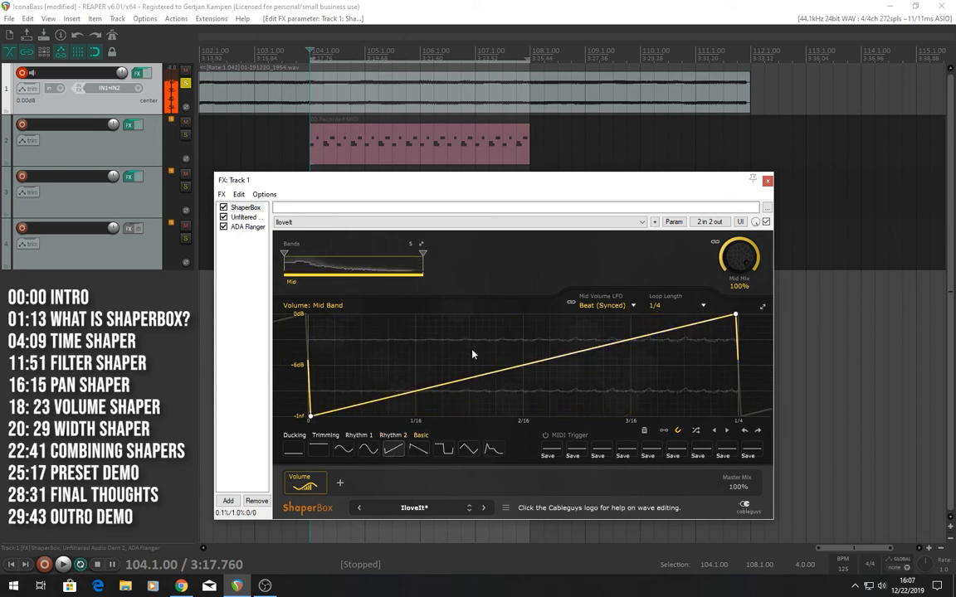
left_click(343, 449)
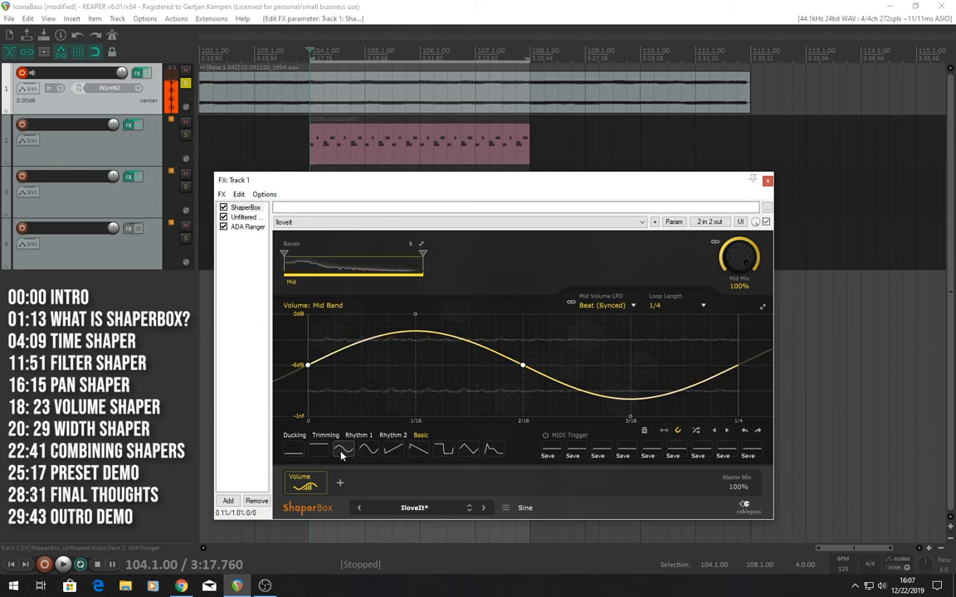
left_click(493, 449)
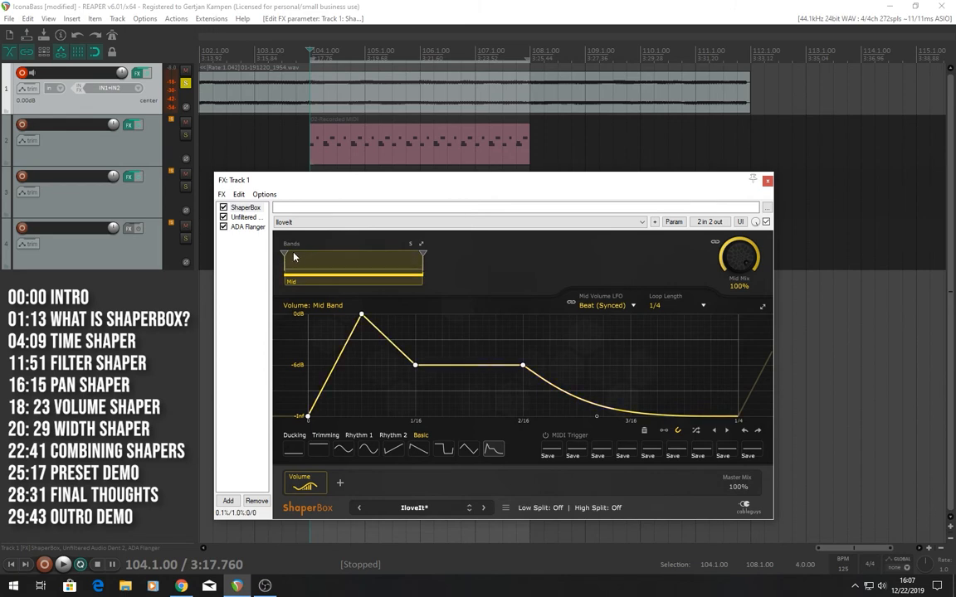
- Split the volume bands at 299 Hz and 1.12 kHz, and set the low split's slope to 12dB
left_click_drag(284, 254, 336, 254)
left_click_drag(423, 254, 367, 254)
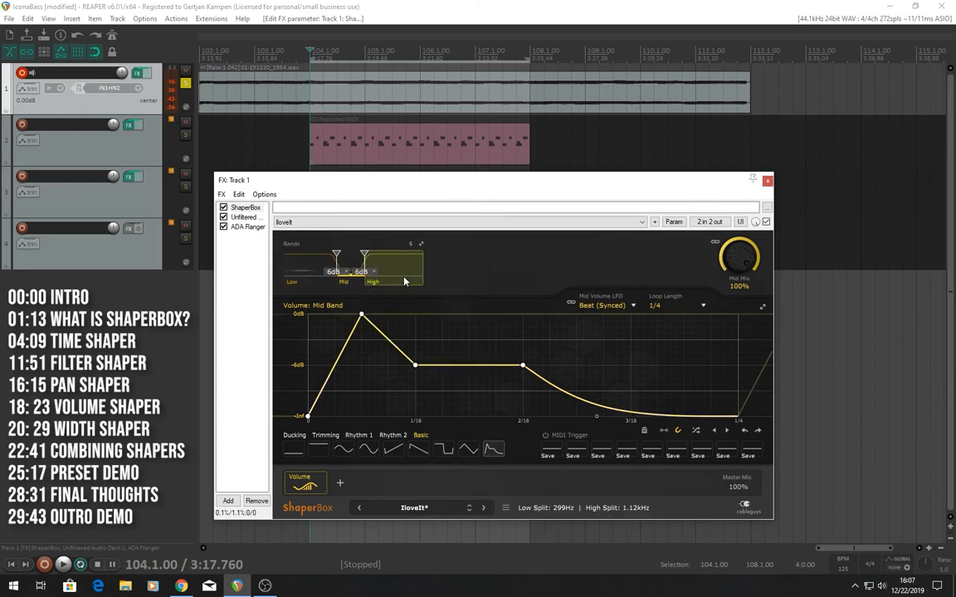
left_click(346, 275)
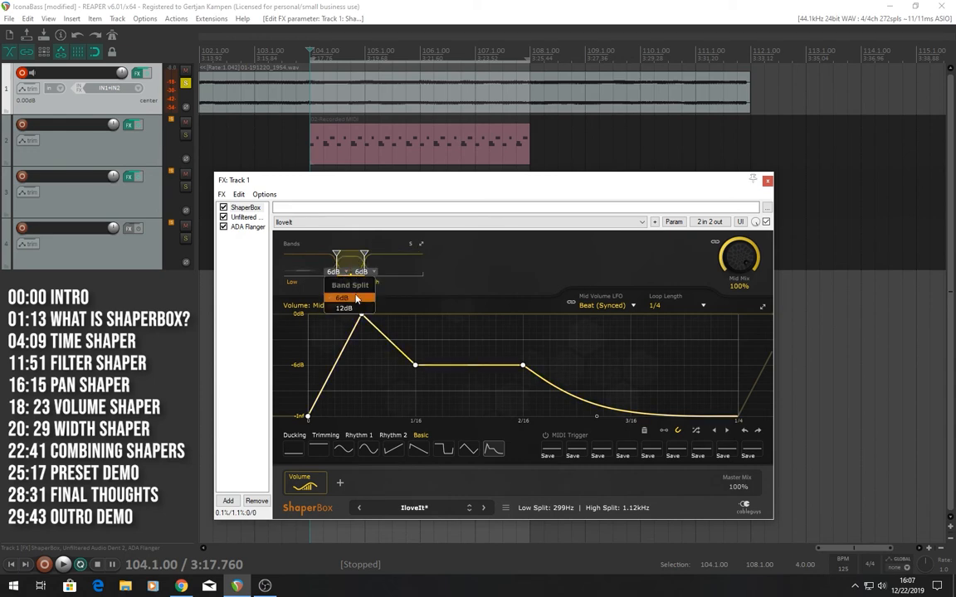
left_click(501, 272)
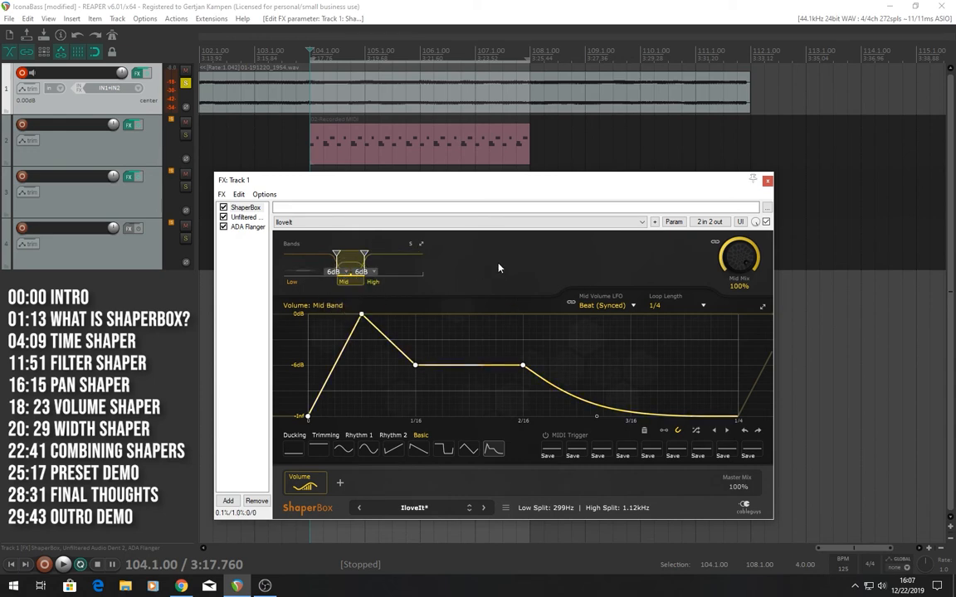
left_click(343, 274)
left_click(343, 307)
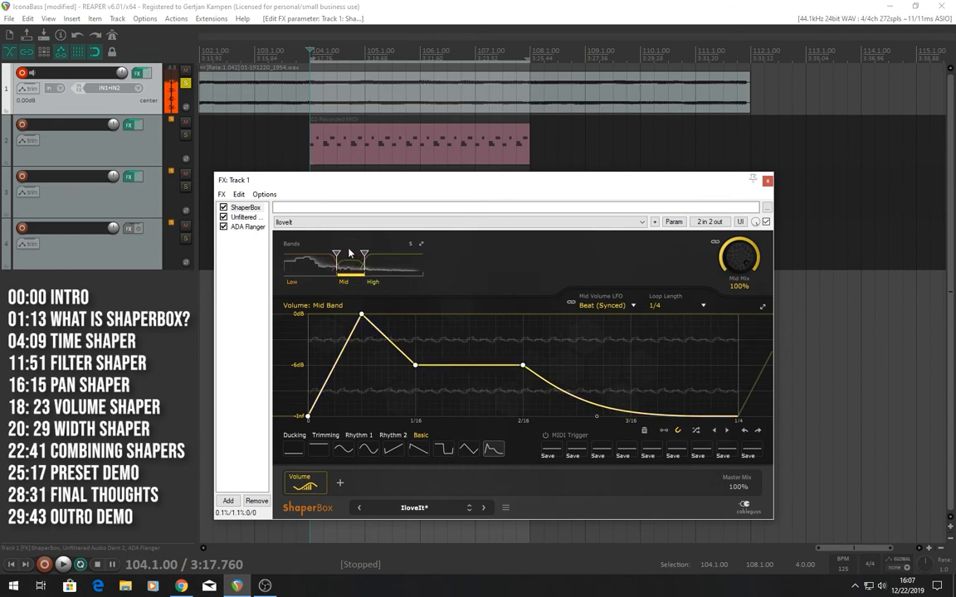
- Move the low split to 486 Hz and the high split to 5.99 kHz, and bring the mid mix to 100%
mouse_move(337, 258)
left_mouse_down()
mouse_move(286, 255)
mouse_move(420, 255)
mouse_move(389, 256)
mouse_move(399, 256)
left_mouse_up()
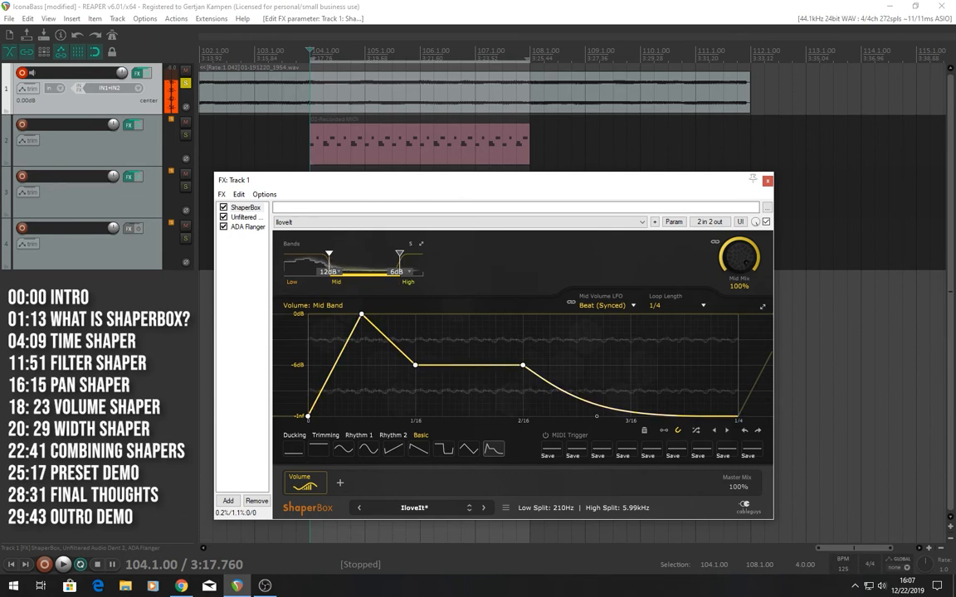
mouse_move(330, 256)
left_mouse_down()
mouse_move(372, 256)
mouse_move(346, 256)
left_mouse_up()
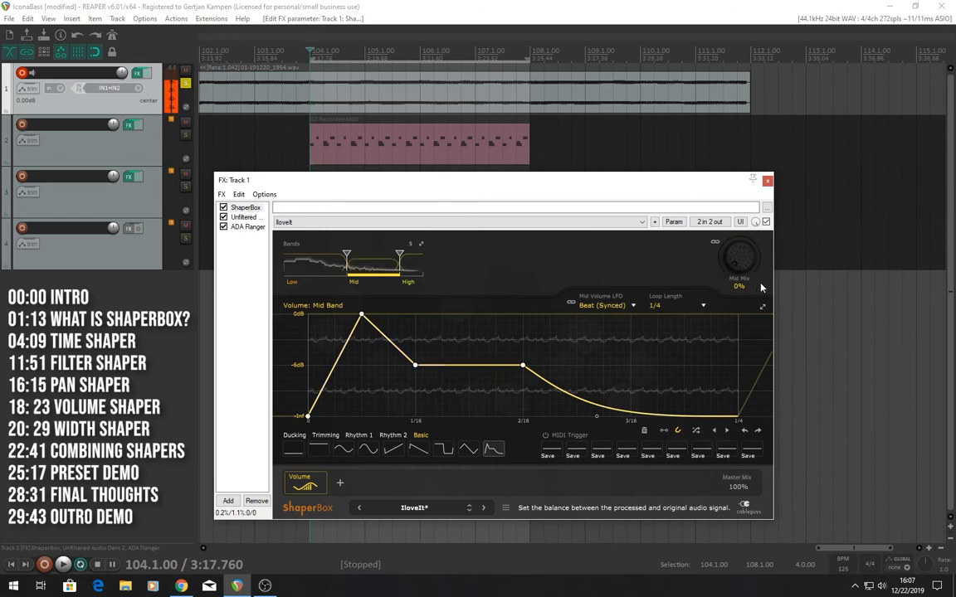
left_click_drag(740, 266, 740, 216)
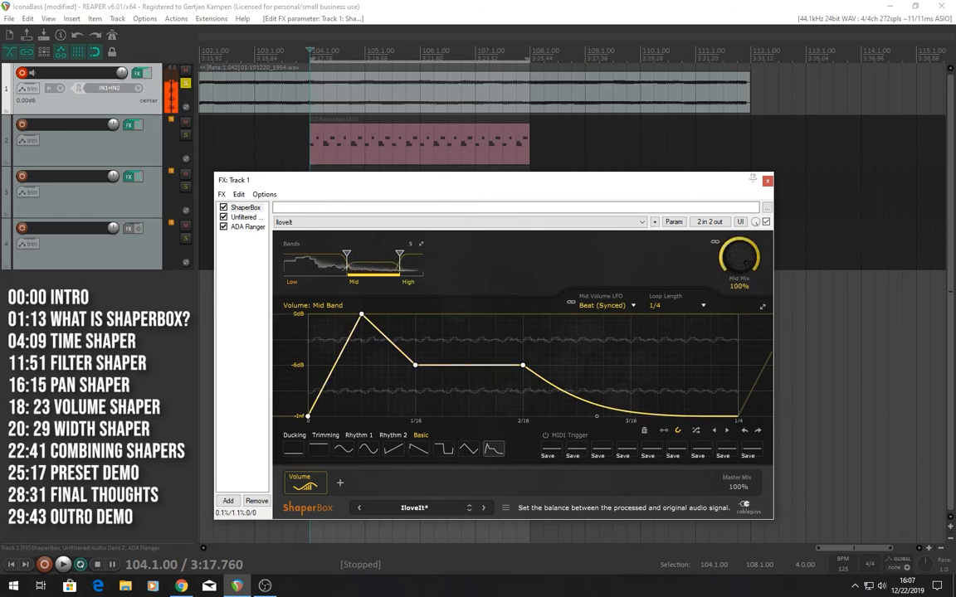
- Try the Basic rising ramp and the Trimming 1 wave on the mid band
left_click(394, 448)
left_click(325, 435)
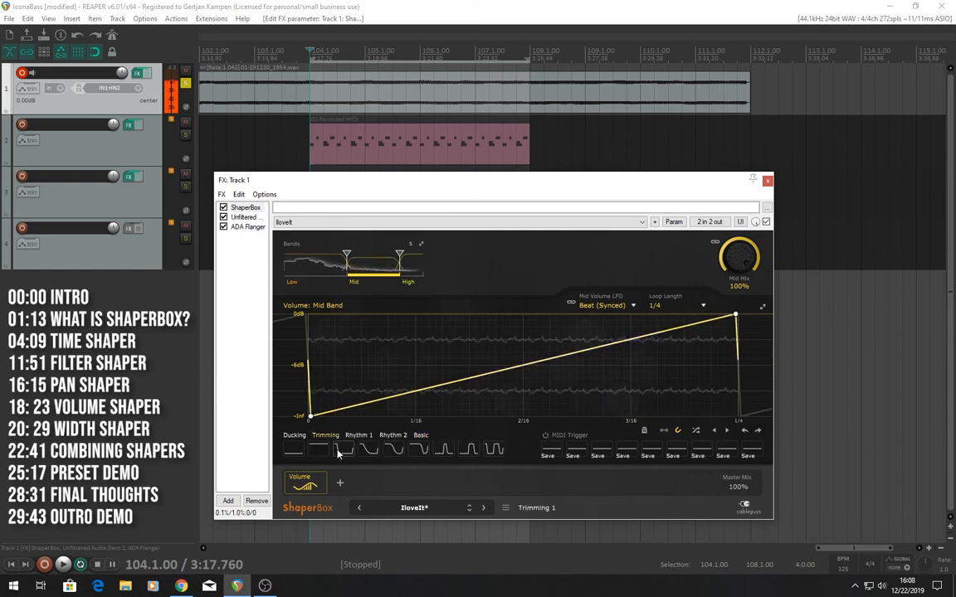
left_click(338, 450)
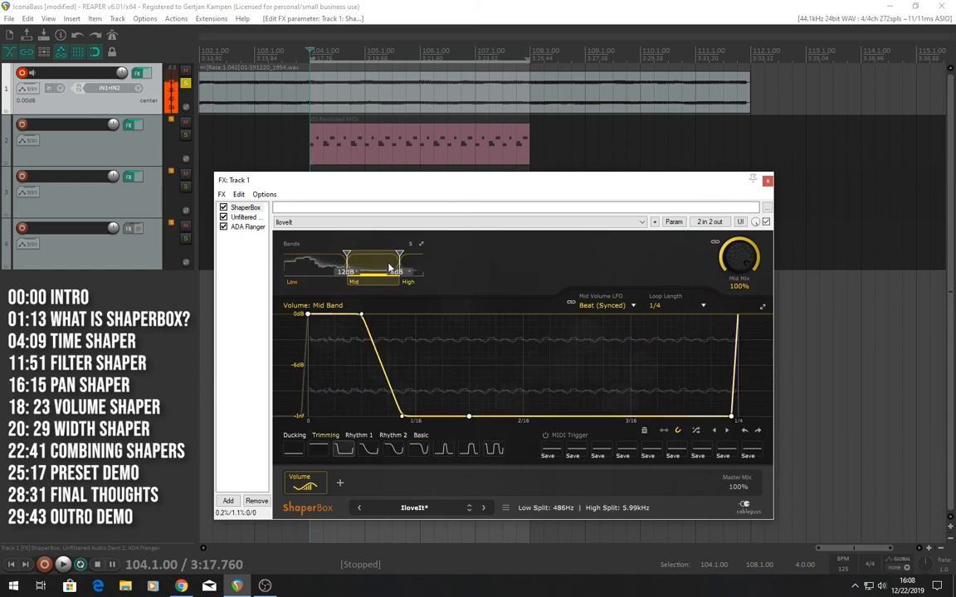
- Turn off the high and low band splits so one band covers the full frequency range
left_click_drag(400, 255, 422, 254)
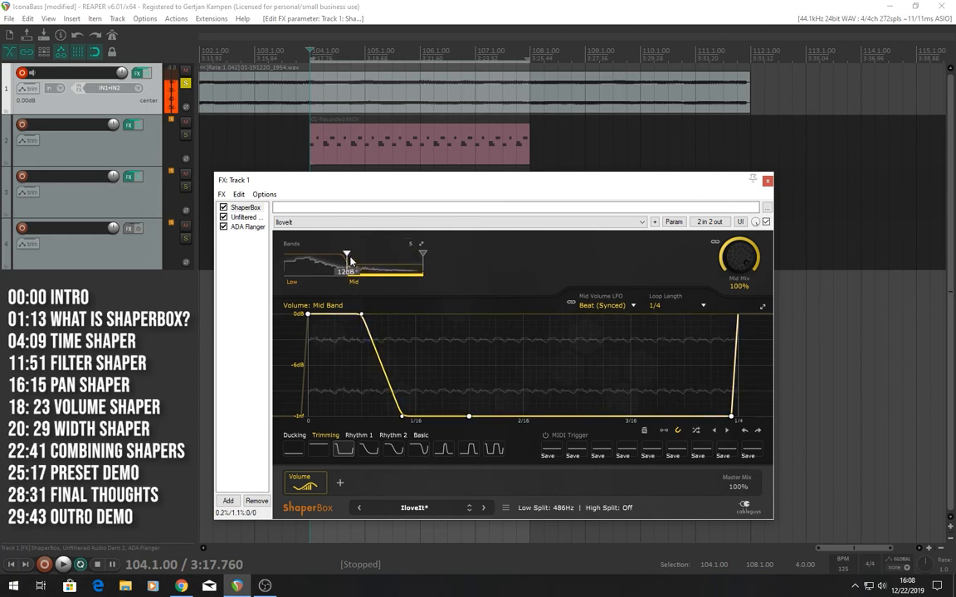
left_click_drag(348, 256, 283, 259)
mouse_move(730, 263)
left_mouse_down()
mouse_move(730, 357)
mouse_move(699, 301)
left_mouse_up()
- Apply the Ducking 2 wave to the full-range band and set the mid mix to 100%
left_click(294, 434)
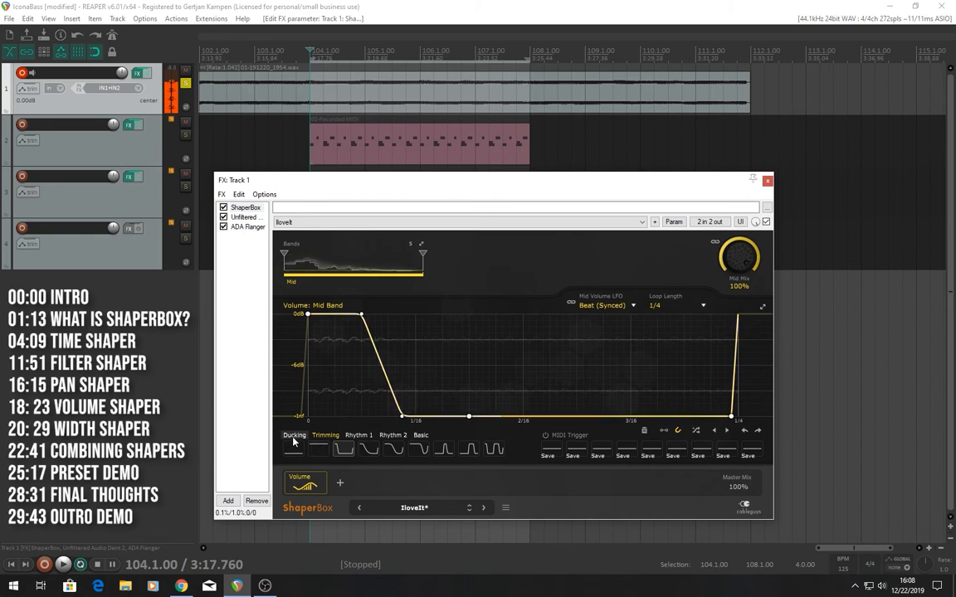
left_click(366, 451)
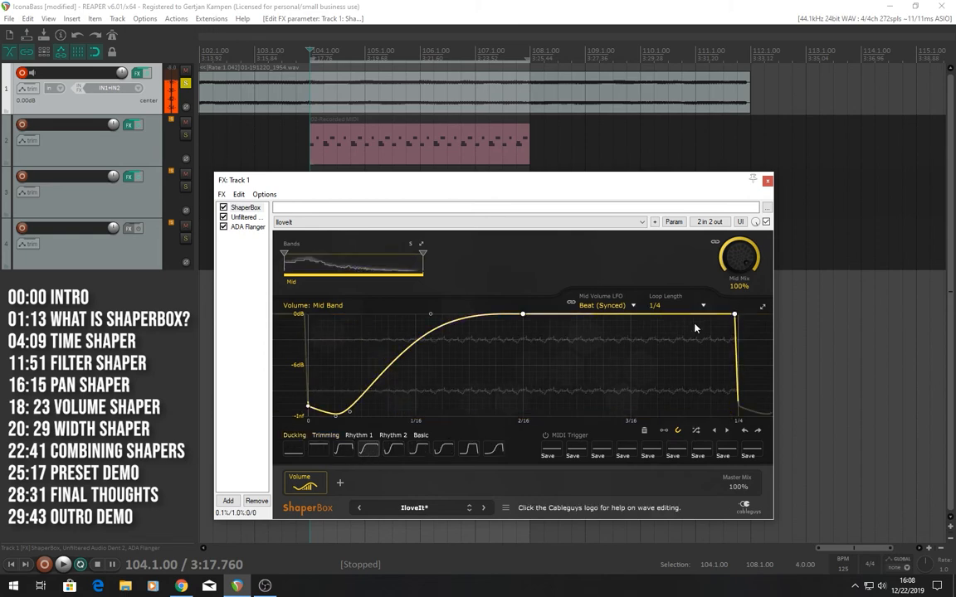
mouse_move(742, 263)
left_mouse_down()
mouse_move(743, 365)
mouse_move(745, 261)
left_mouse_up()
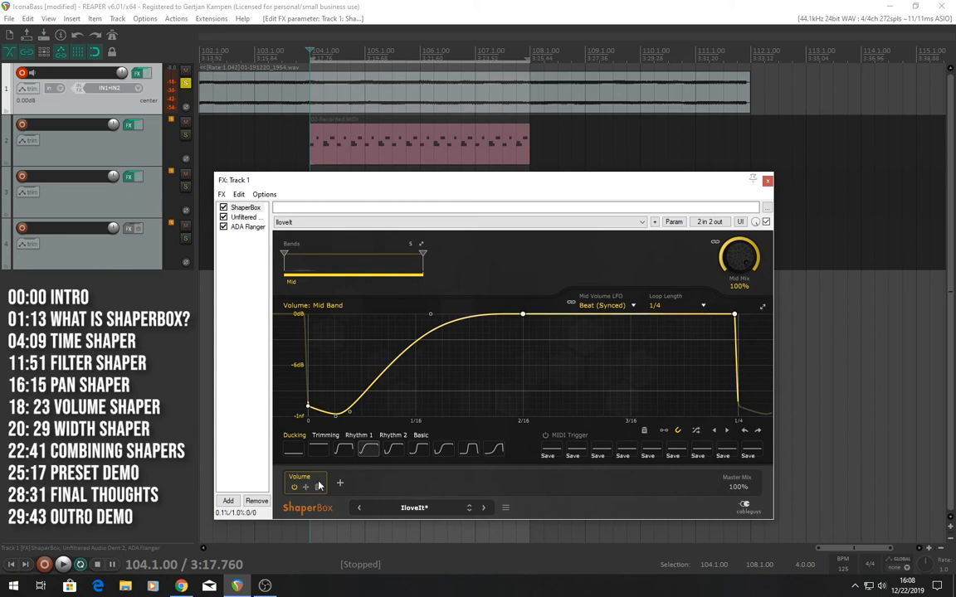
- Remove the Volume shaper from ShaperBox and add the Width shaper in its place
left_click(318, 486)
left_click(712, 319)
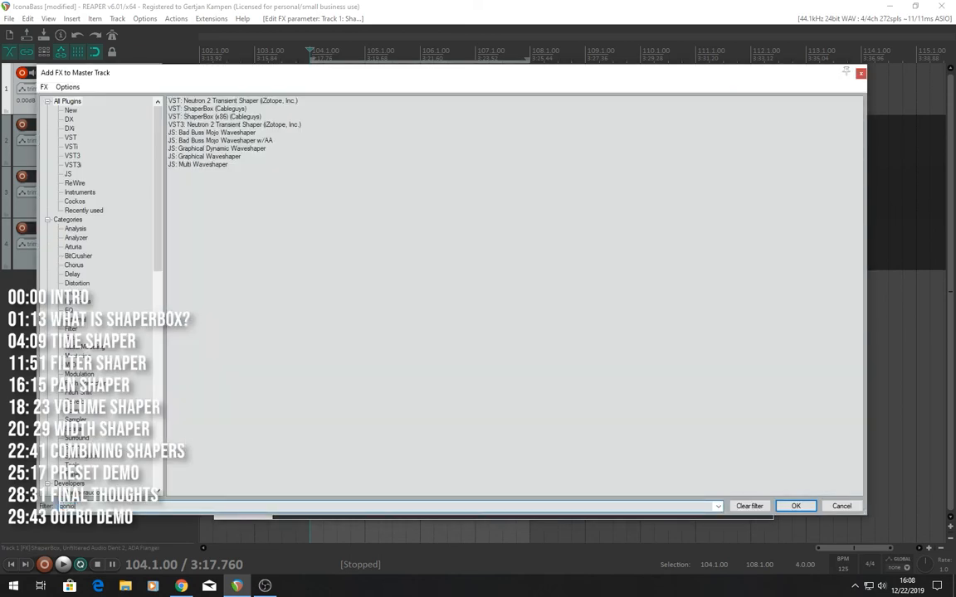
- Add the Goniometer plug-in to the master track and arrange its window beside track 1's FX window so both are visible
double_click(208, 102)
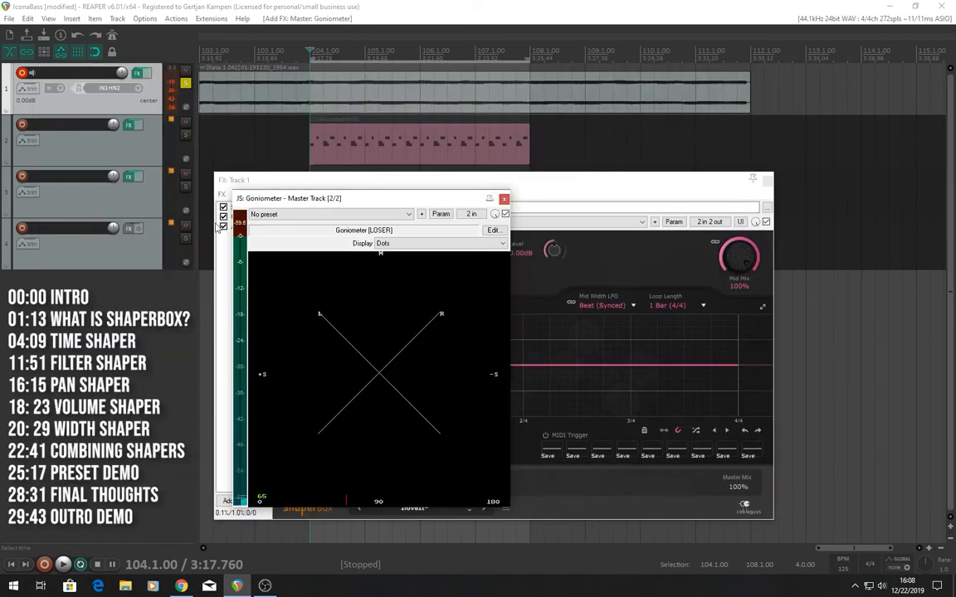
left_click_drag(307, 201, 96, 49)
left_click_drag(499, 190, 598, 202)
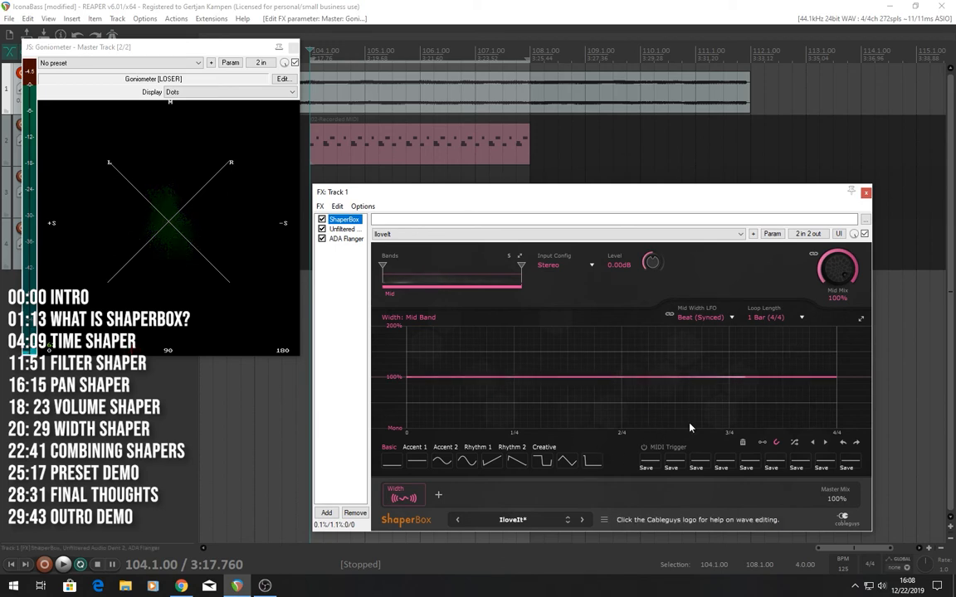
- Apply the flat Mono wave to the Width shaper's mid band and move ShaperBox to the end of track 1's FX chain
left_click(391, 463)
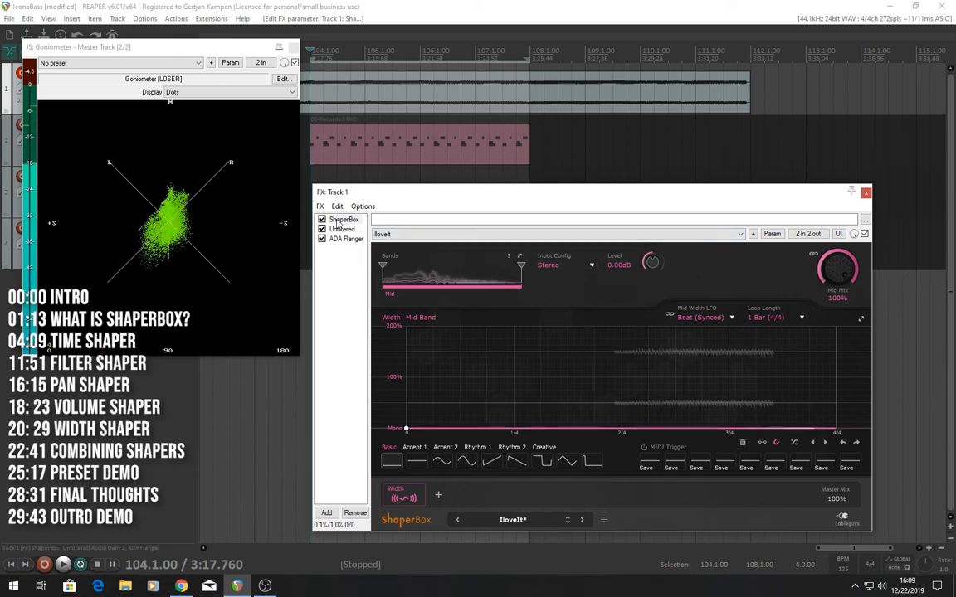
left_click_drag(339, 222, 350, 304)
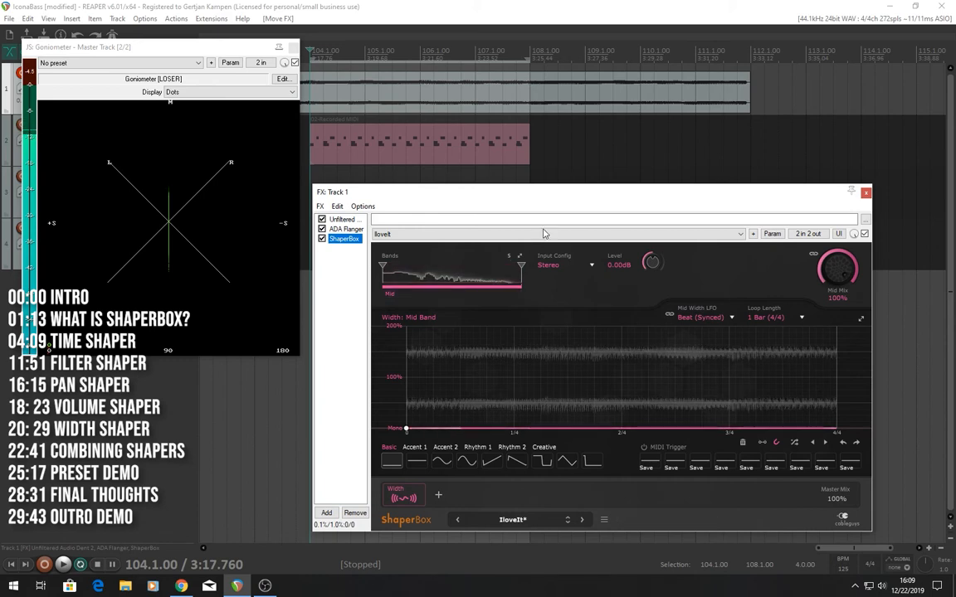
left_click(553, 265)
left_click(652, 297)
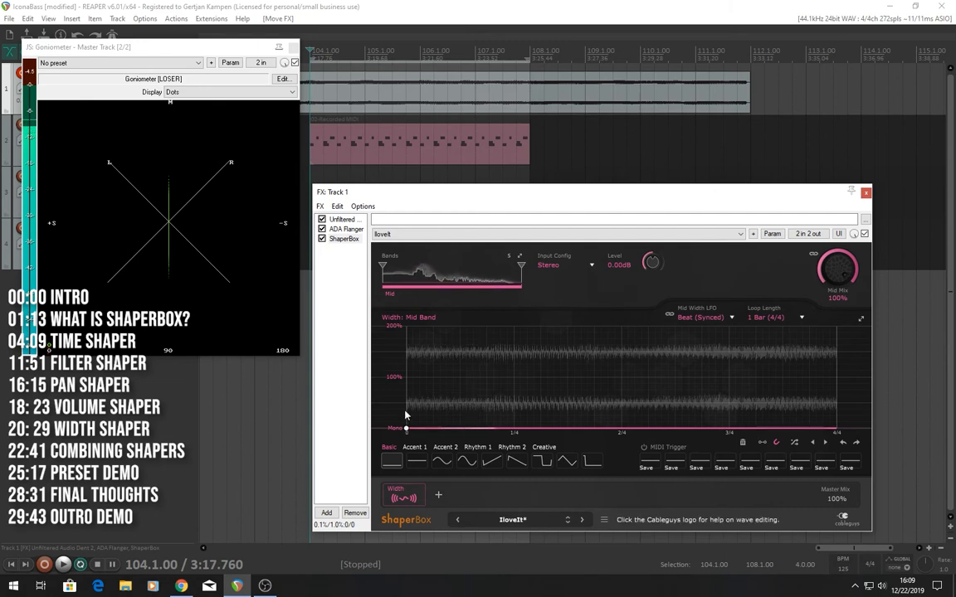
- Raise the flat width curve to 200% and bring it back to 100%
left_click_drag(405, 429, 406, 325)
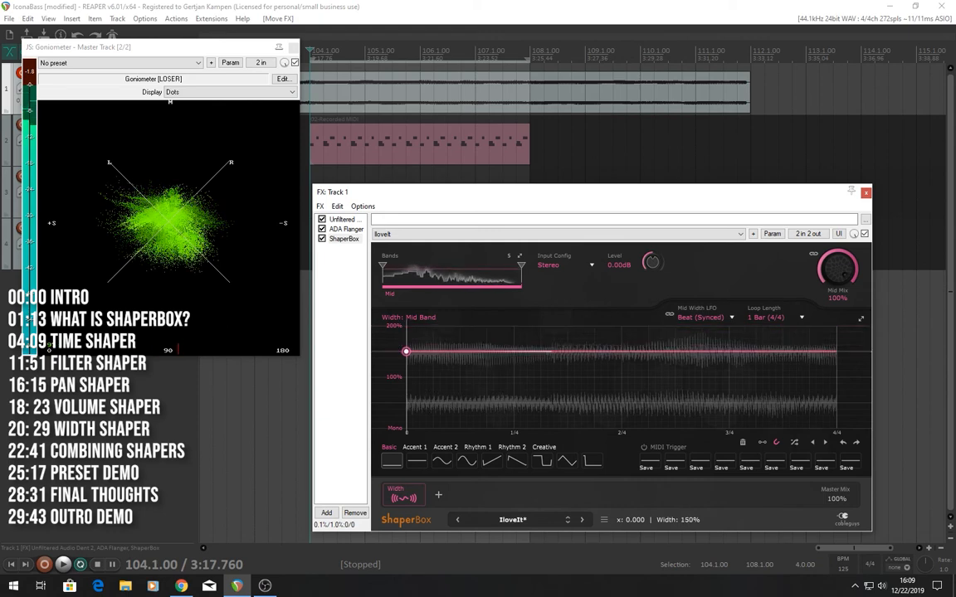
left_click_drag(406, 326, 405, 377)
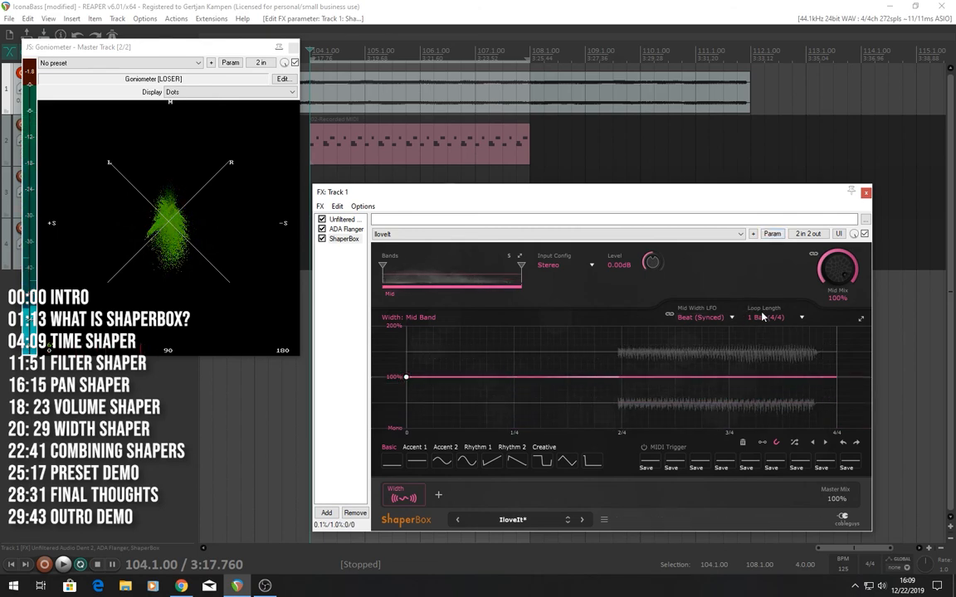
- Set the Width shaper's loop length to 4 Bars, trying 2 Bars (8/4) first
left_click(763, 317)
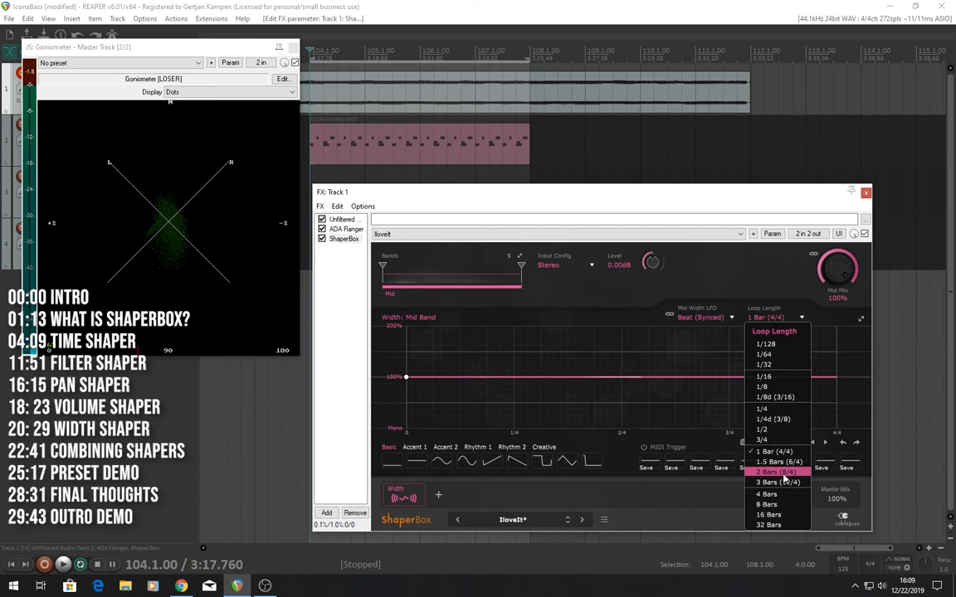
left_click(784, 473)
left_click(796, 318)
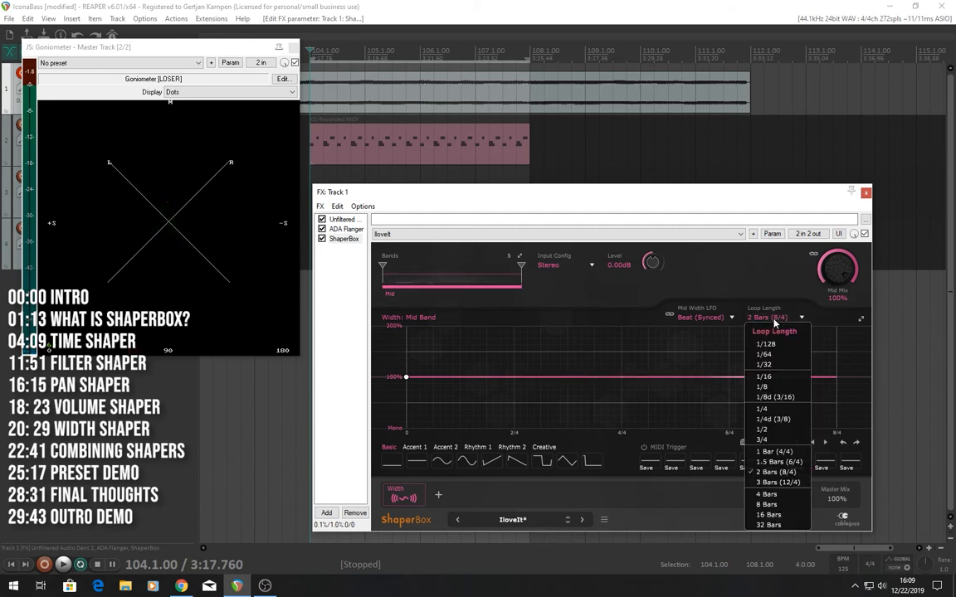
left_click(697, 446)
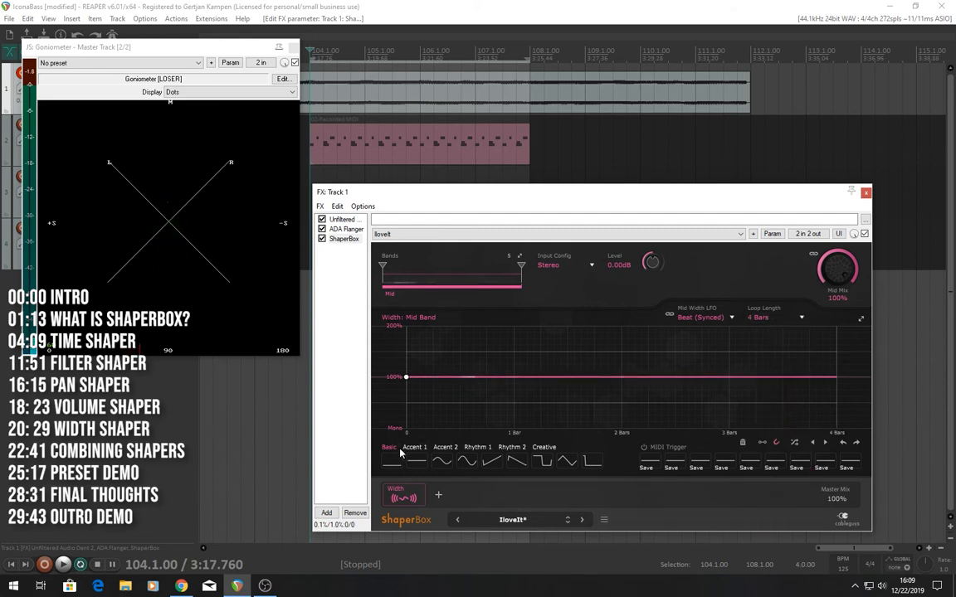
- Try the shallow Basic sine wave on the Width mid band, and replace it with the Basic triangle wave
left_click(442, 461)
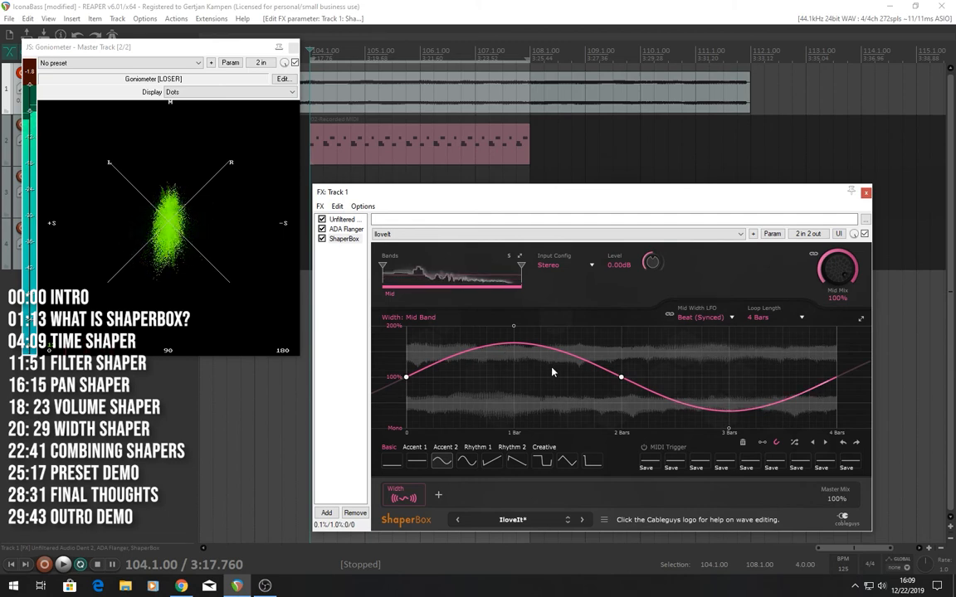
left_click(567, 462)
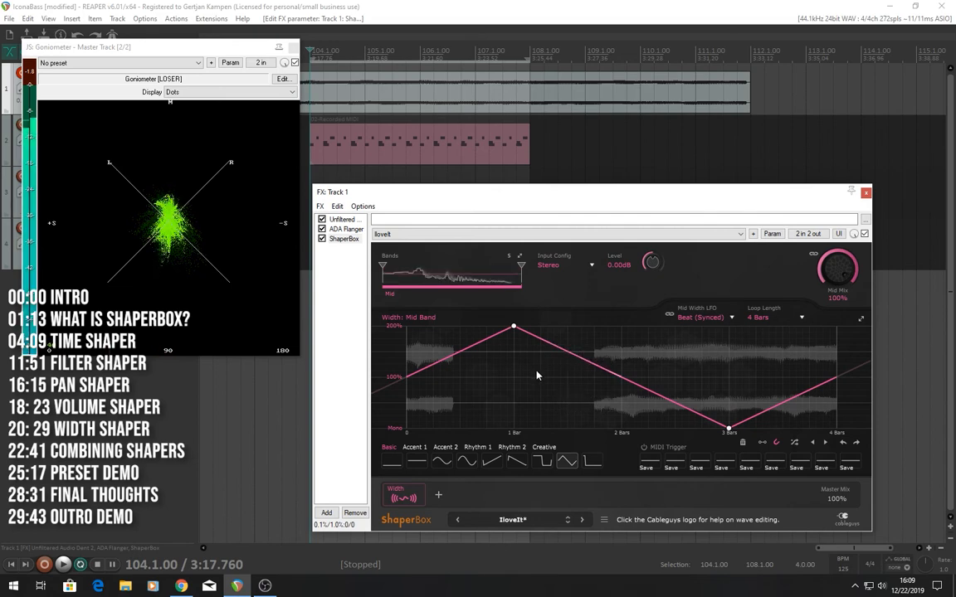
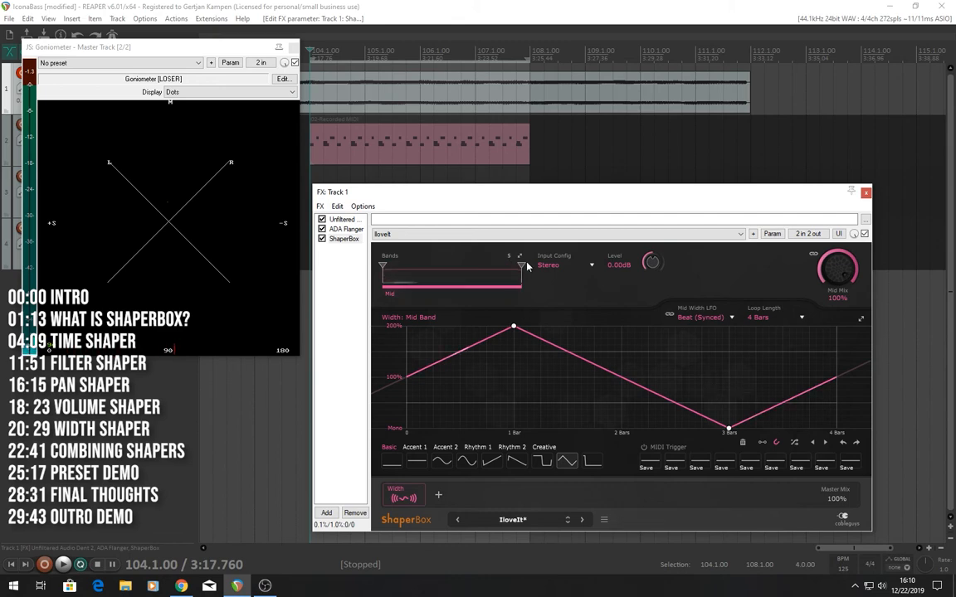
- Try splitting the Width shaper's bands at 620 Hz and 1.47 kHz, and turn both splits off again
left_click_drag(525, 270, 505, 283)
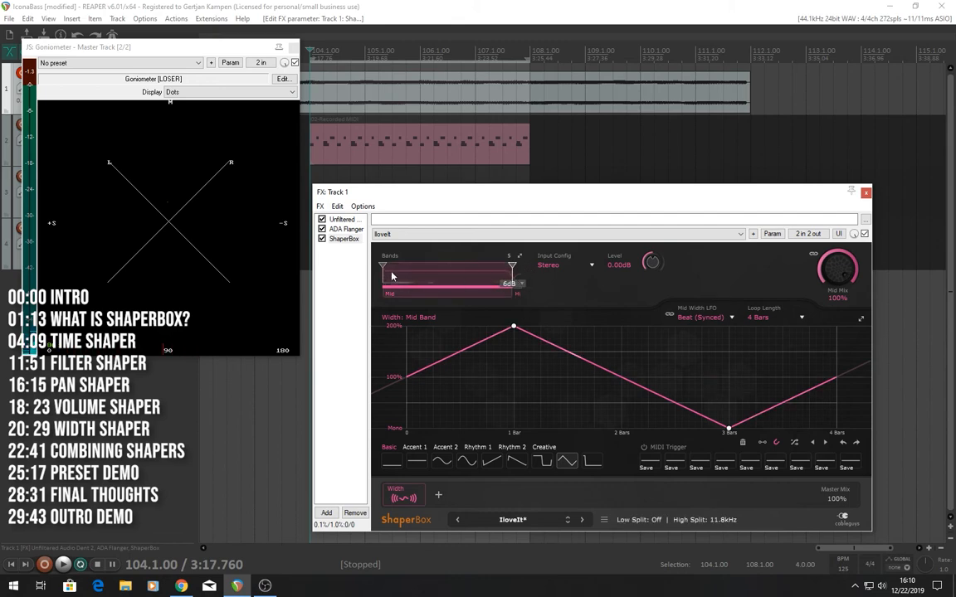
left_click_drag(384, 267, 450, 267)
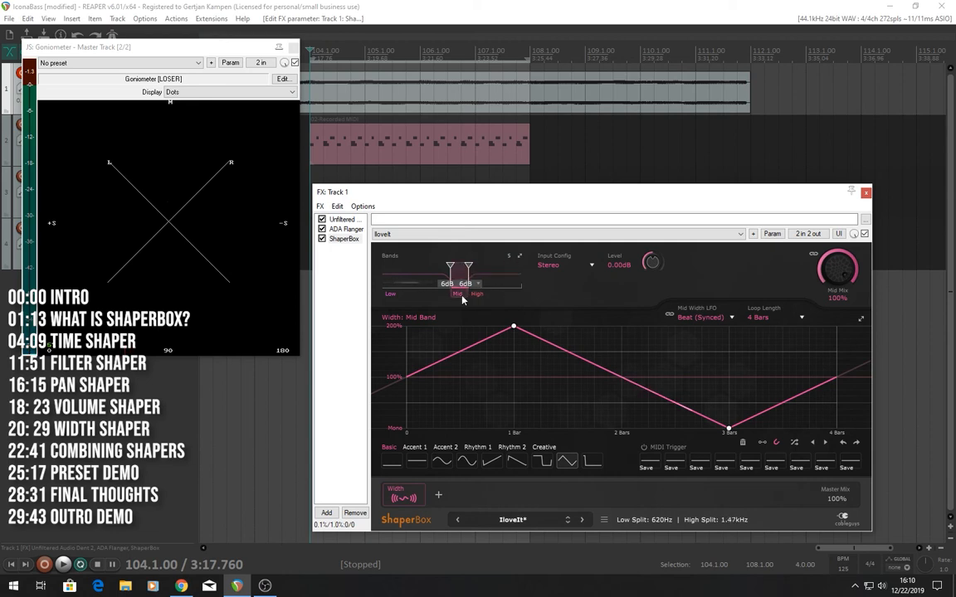
left_click_drag(450, 268, 522, 267)
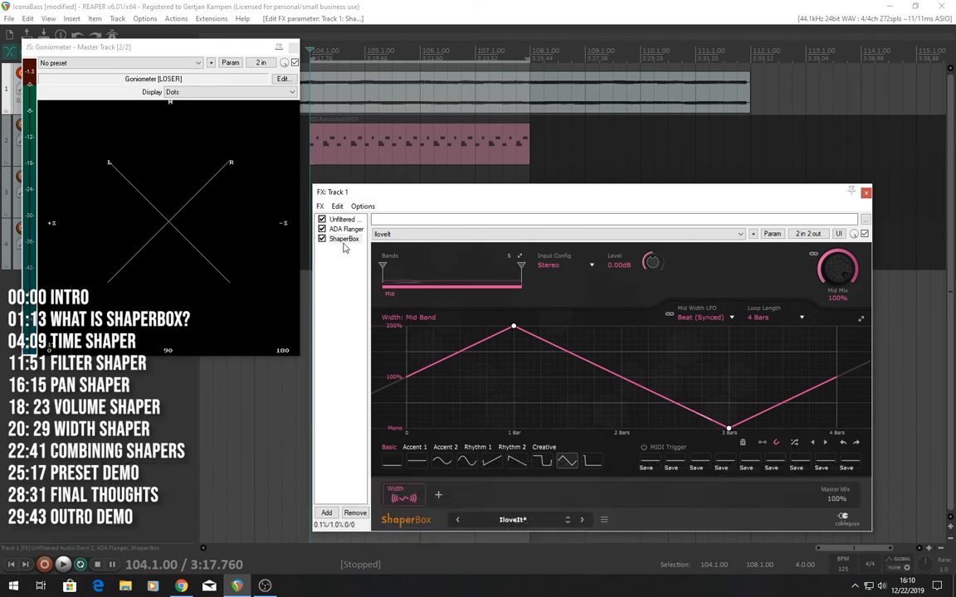
- Close track 1's FX chain and the Goniometer, and open track 2's floating ShaperBox window without its FX chain
left_click(866, 192)
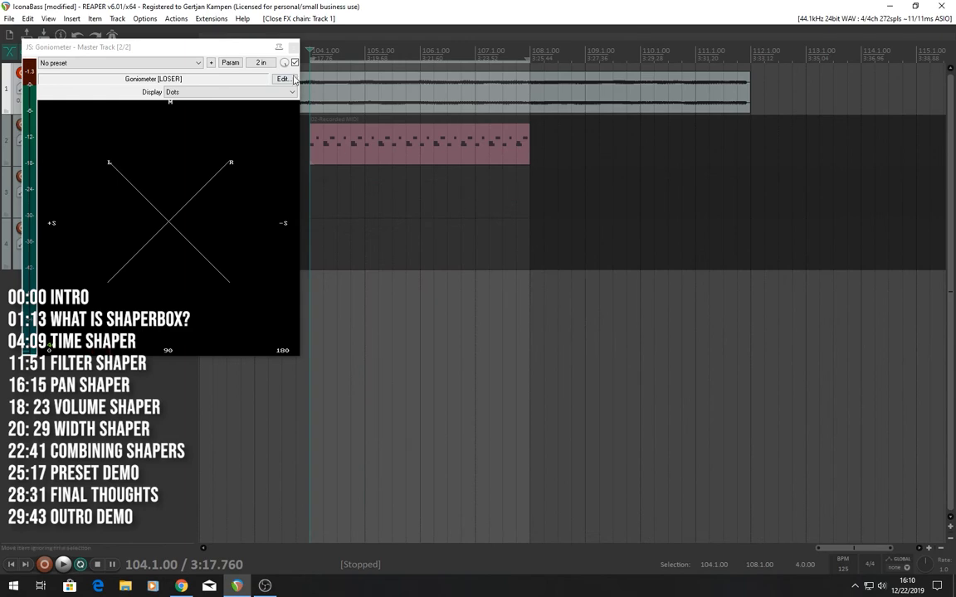
left_click(294, 49)
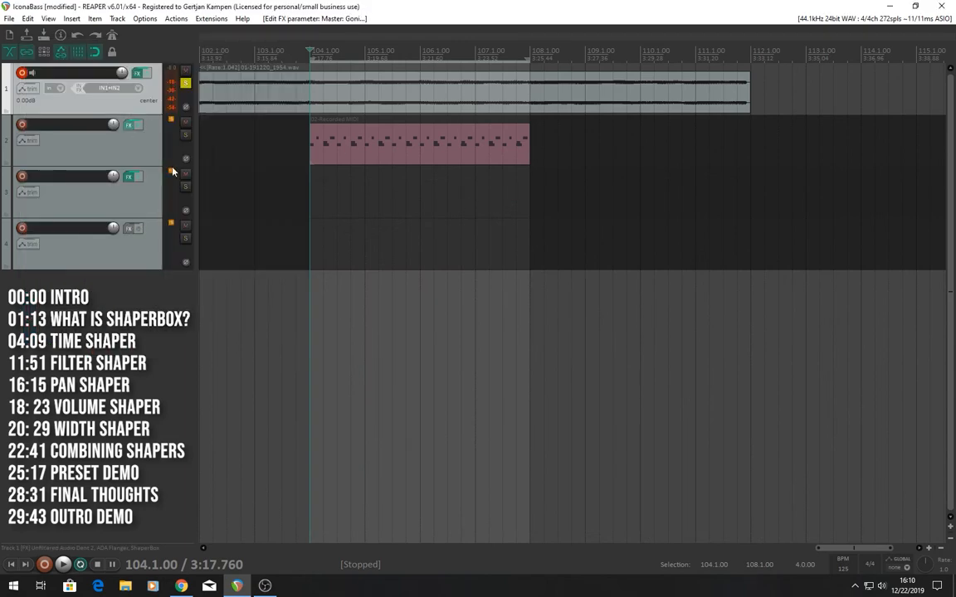
left_click(128, 125)
double_click(147, 97)
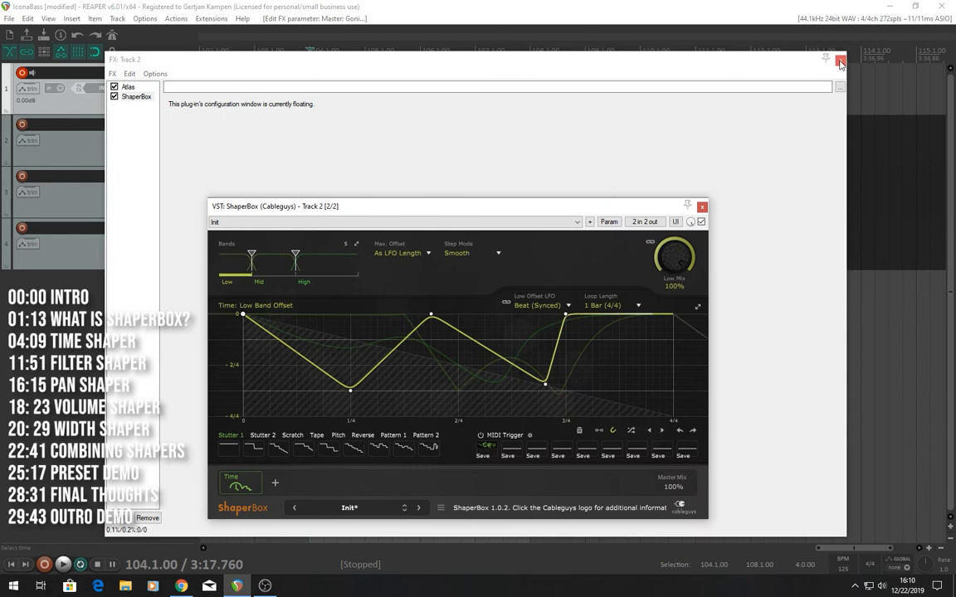
left_click(840, 62)
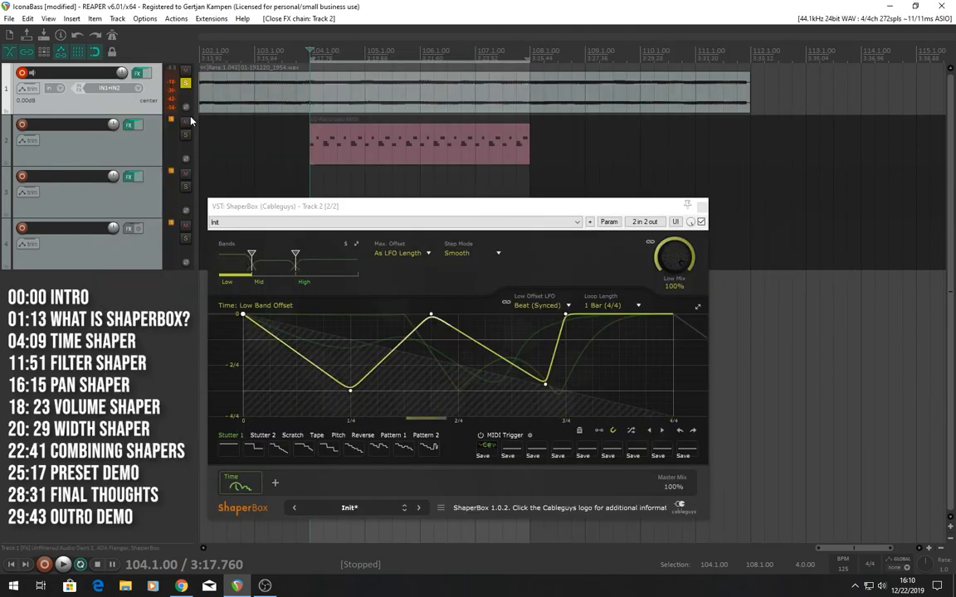
- Reset the Time shaper's low and mid bands to the flat Stutter 1 wave and turn off both band splits
left_click(228, 446)
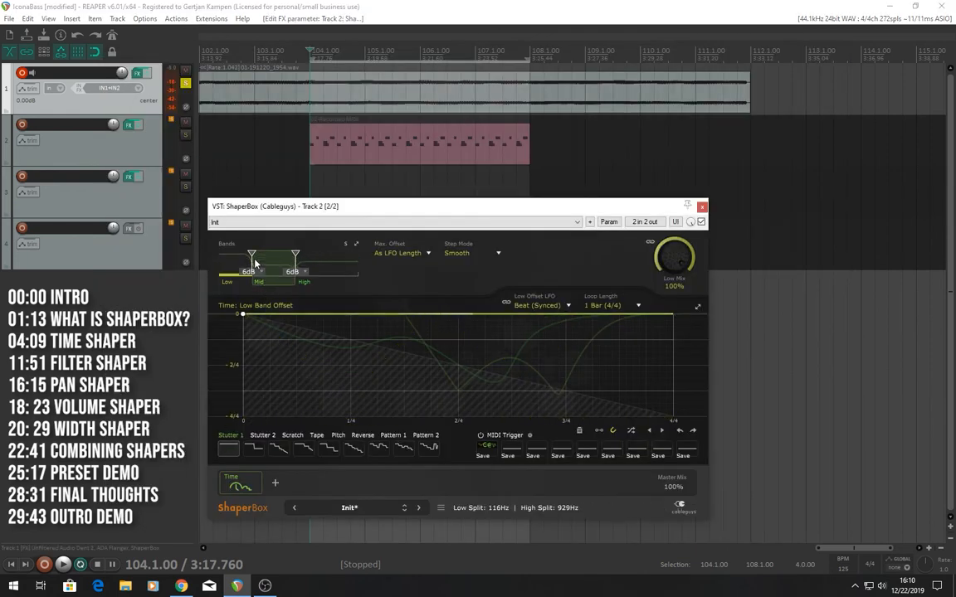
left_click_drag(252, 256, 180, 254)
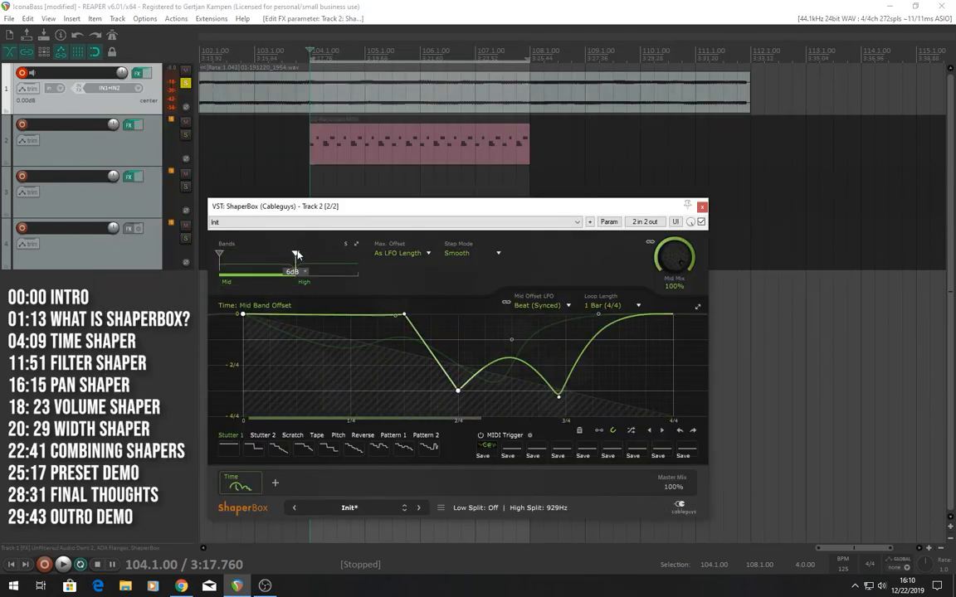
left_click_drag(297, 255, 400, 266)
left_click(228, 447)
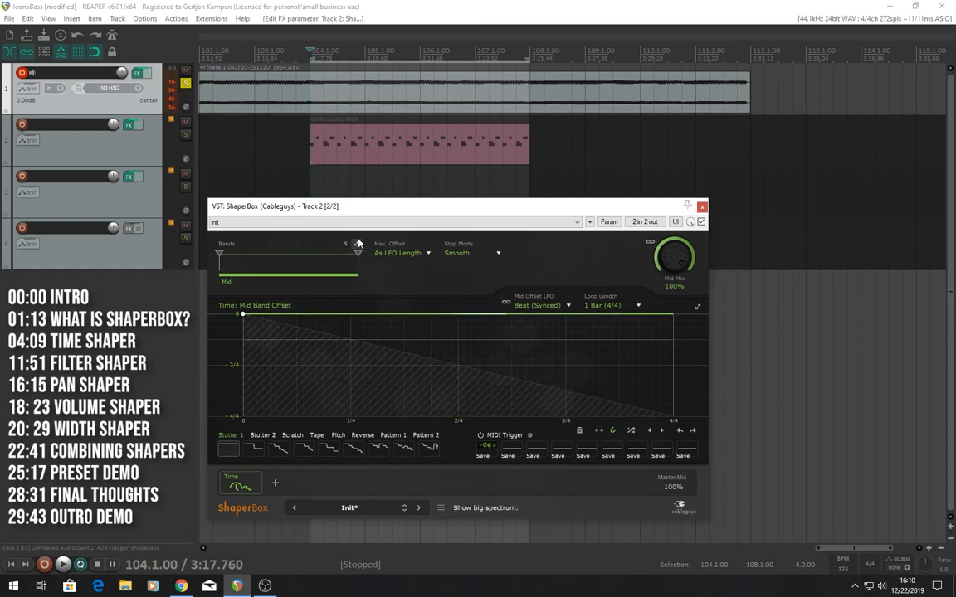
- Solo track 2 and take track 1 out of solo
left_click(146, 154)
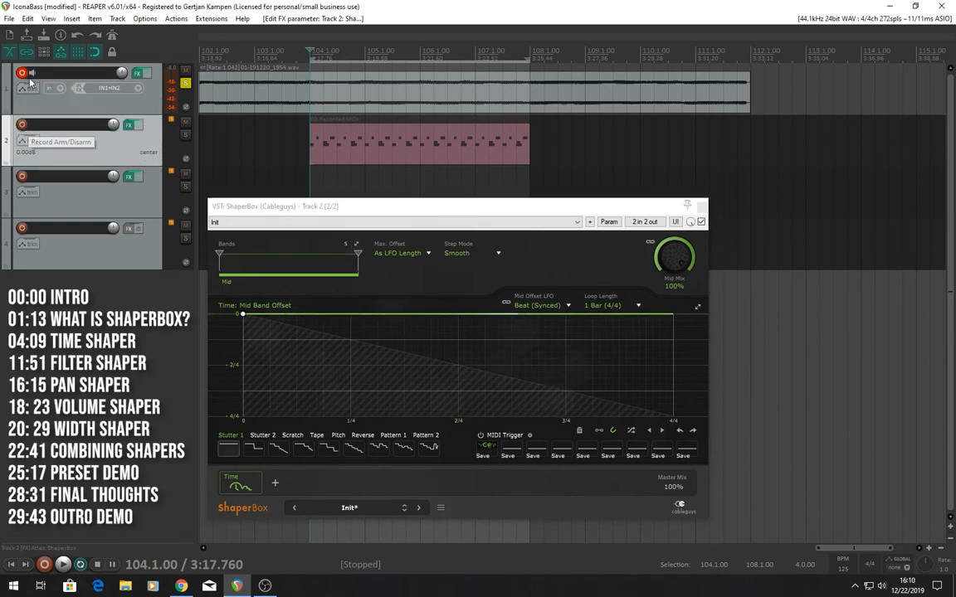
left_click(185, 135)
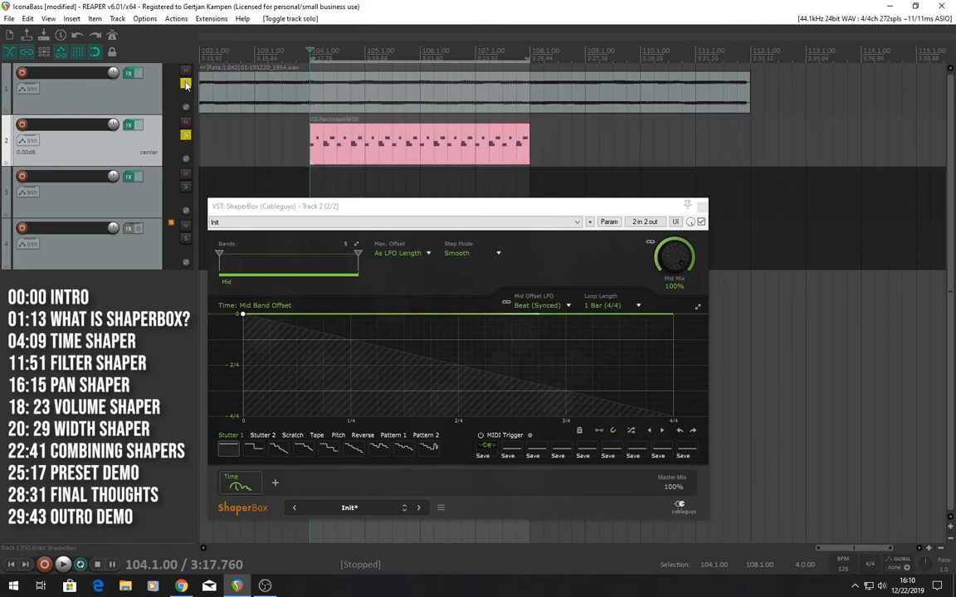
left_click(185, 83)
- Start playback and apply the Repeat 2 4 8 wave from Stutter 1 to the Time shaper
key("space")
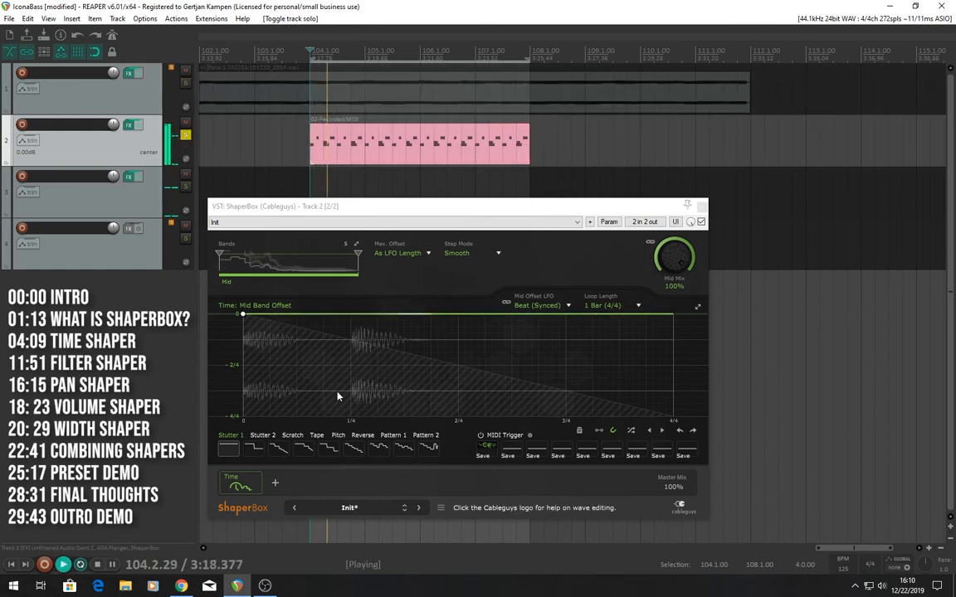
left_click(279, 453)
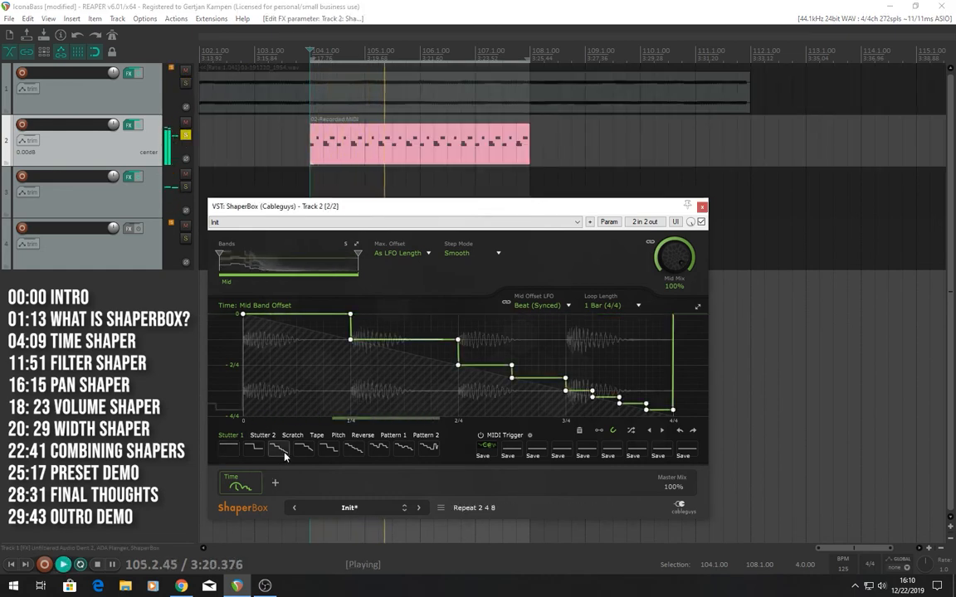
- Add a Filter shaper and apply the deeper Basic sine wave to its cutoff
left_click(276, 482)
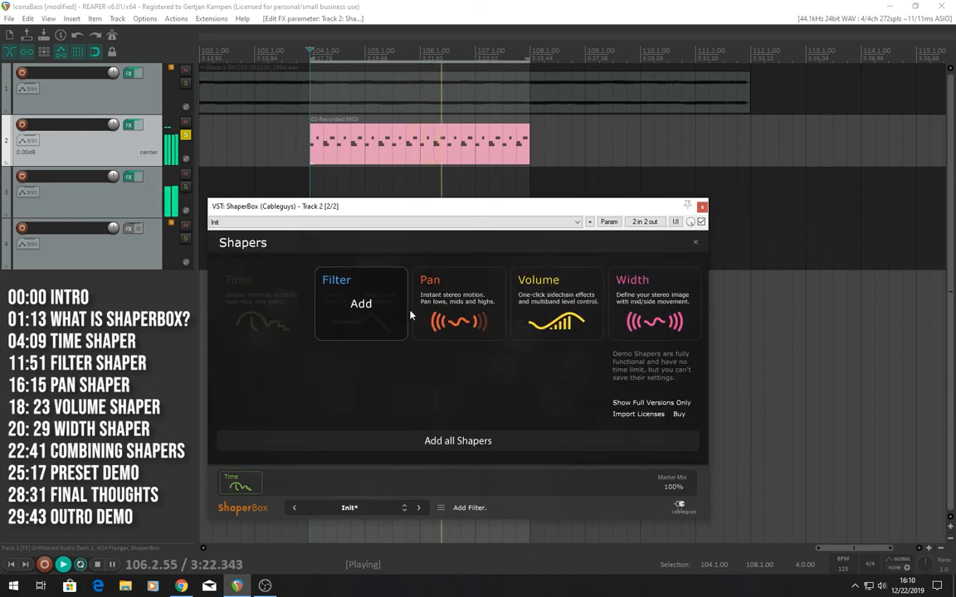
left_click(335, 282)
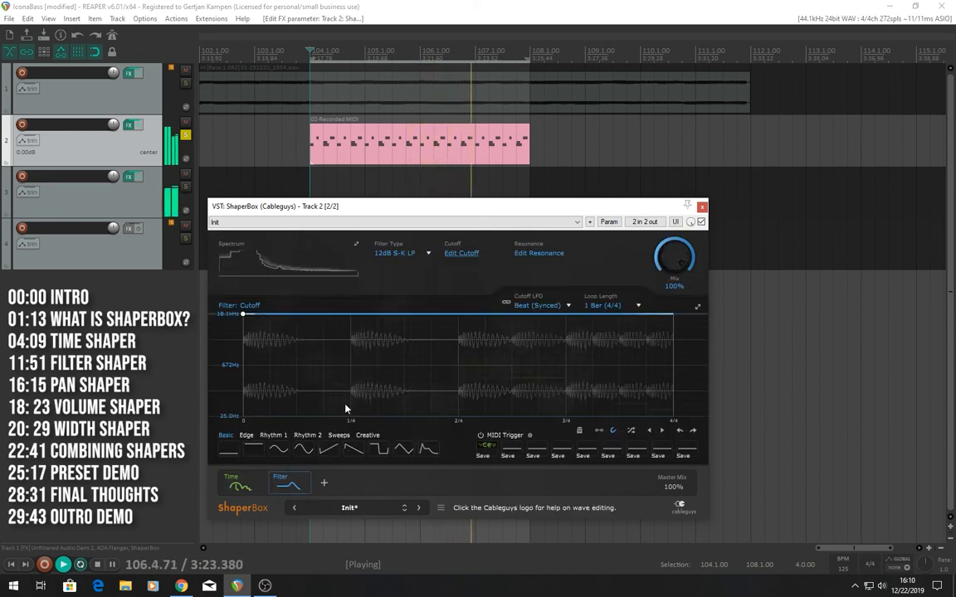
left_click(309, 448)
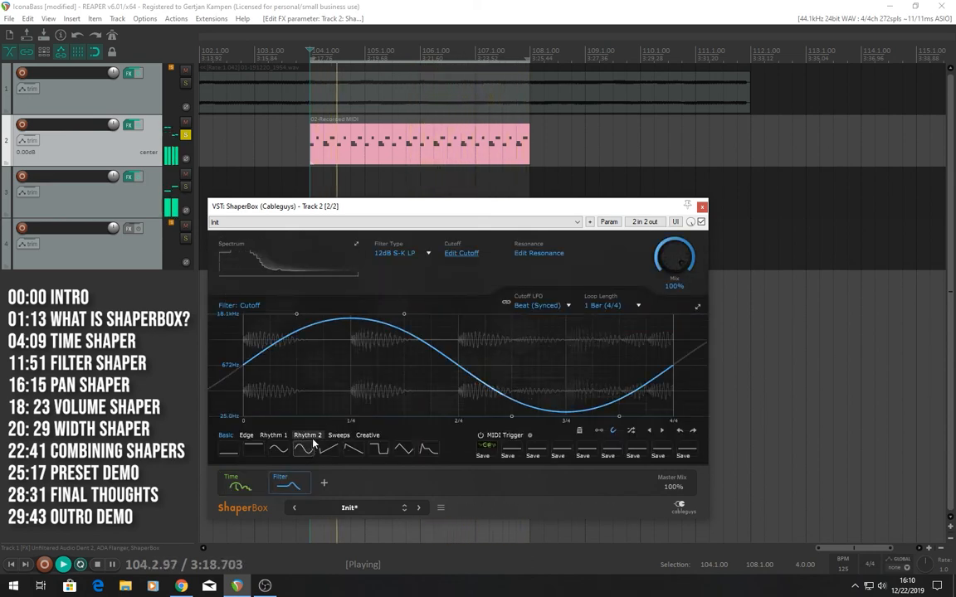
- Add a Width shaper after the Filter and apply the Basic triangle wave to its mid band
left_click(324, 483)
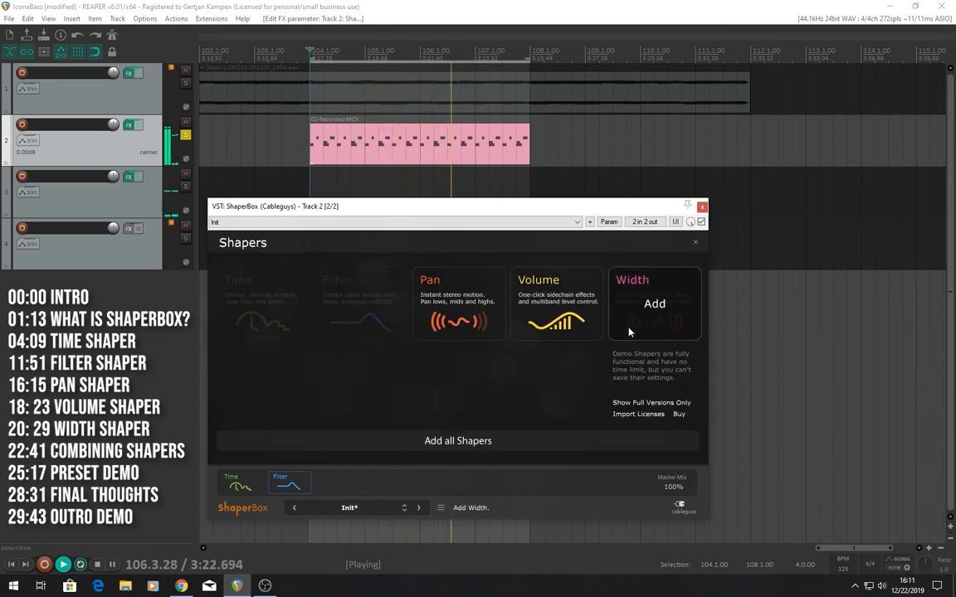
left_click(655, 304)
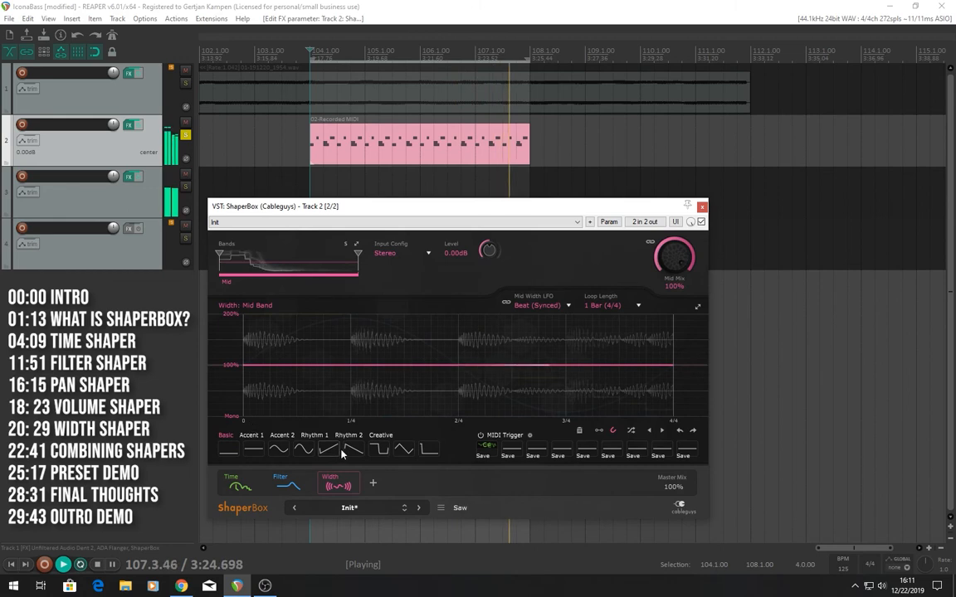
left_click(408, 452)
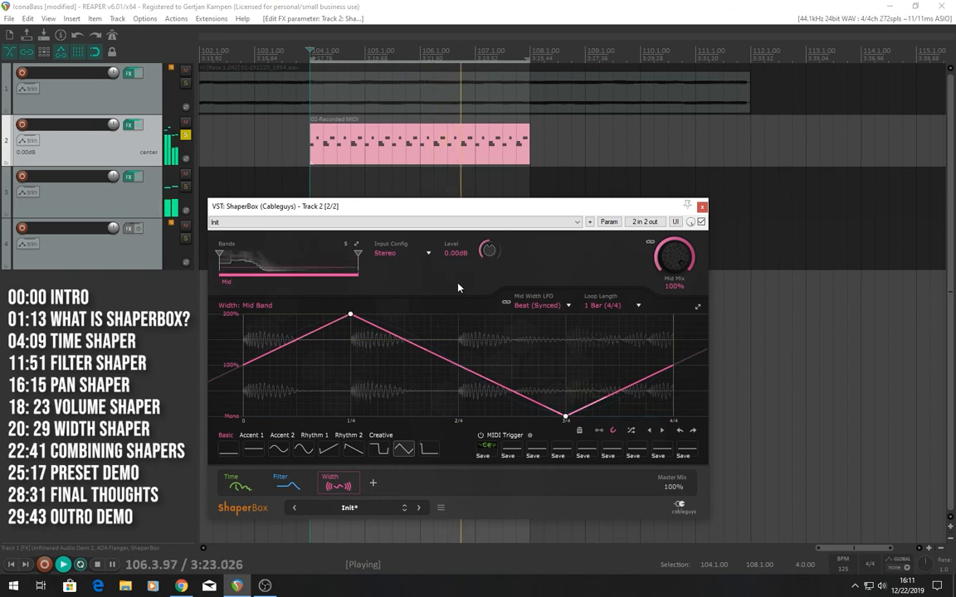
mouse_move(336, 487)
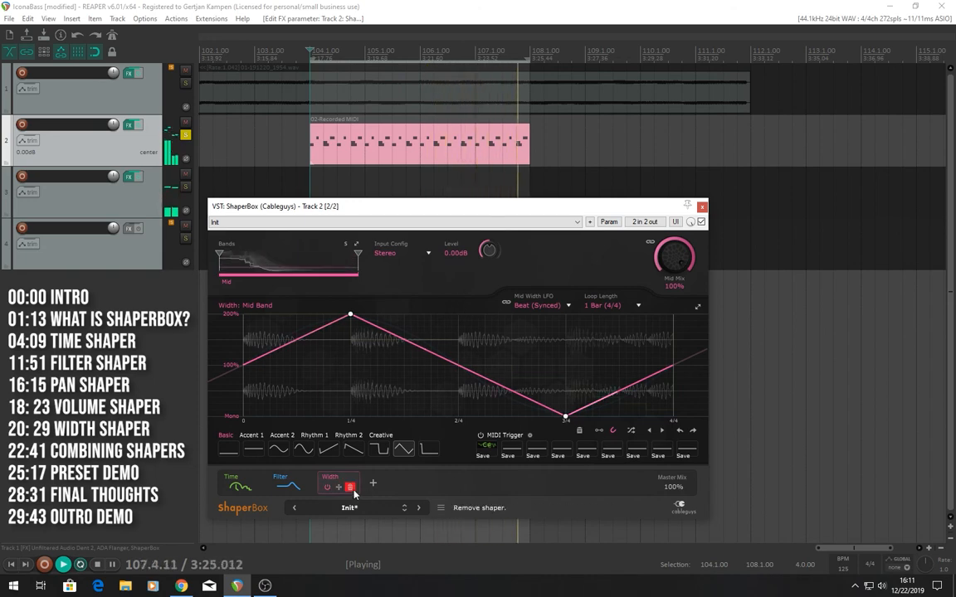
- Apply the two-step half-bar wave from Stutter 1 to the Time shaper and the Basic Triangle wave to the Filter cutoff
left_click(239, 484)
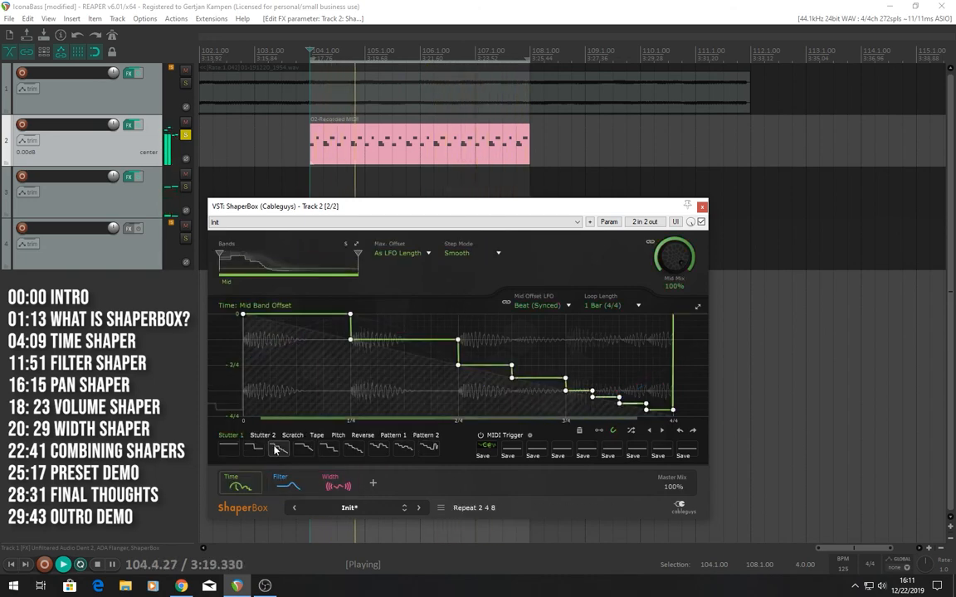
left_click(253, 448)
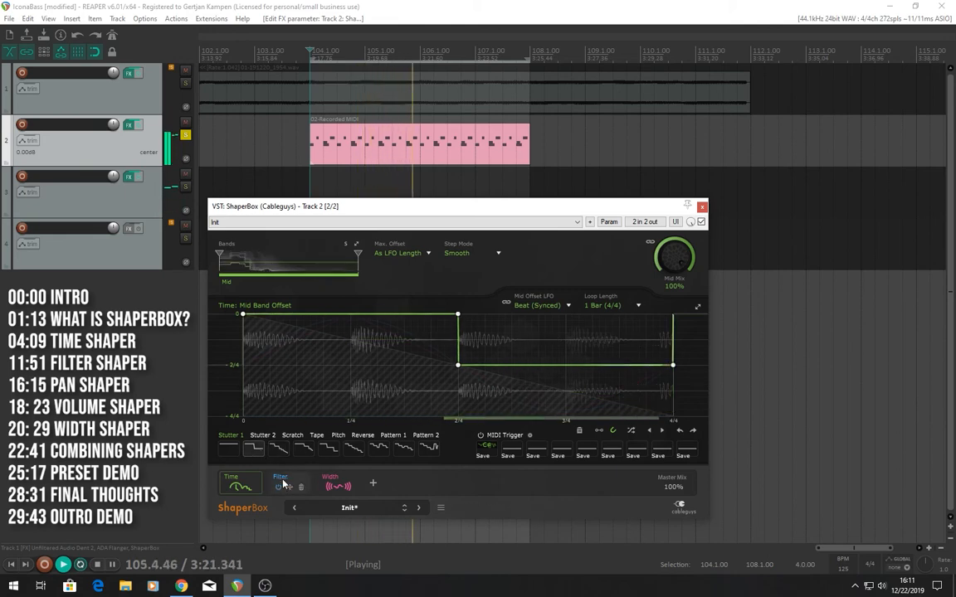
left_click(283, 484)
left_click(404, 449)
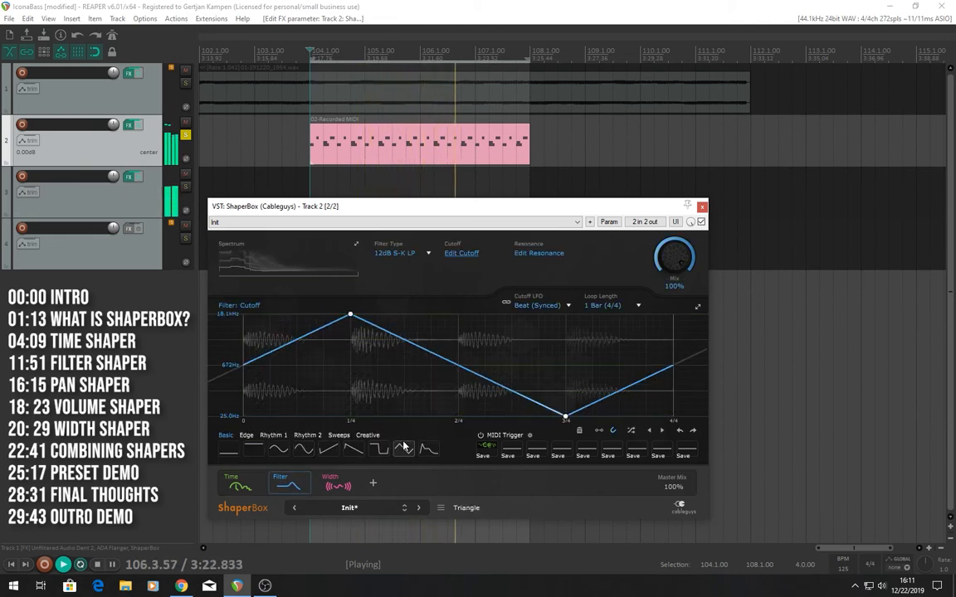
- Set the Filter cutoff's loop length to 1/4 and apply the Rhythm 10 wave from the Rhythm 2 set
left_click(308, 436)
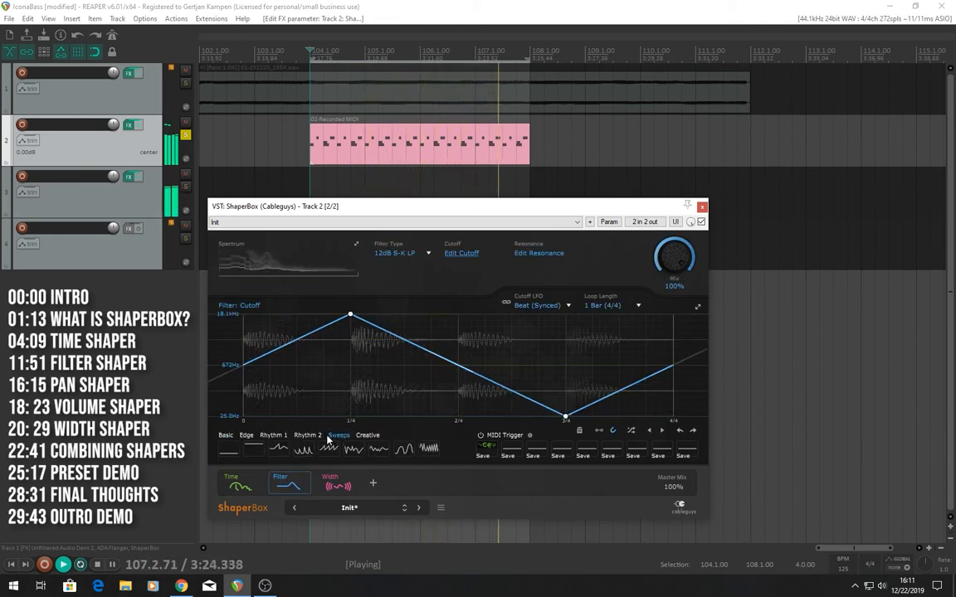
left_click(608, 306)
left_click(599, 396)
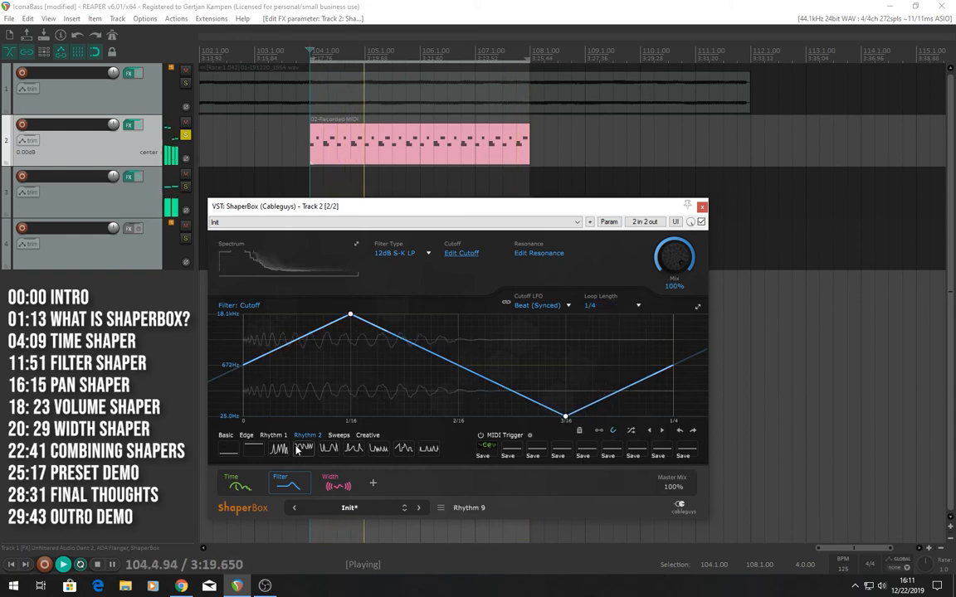
left_click(327, 449)
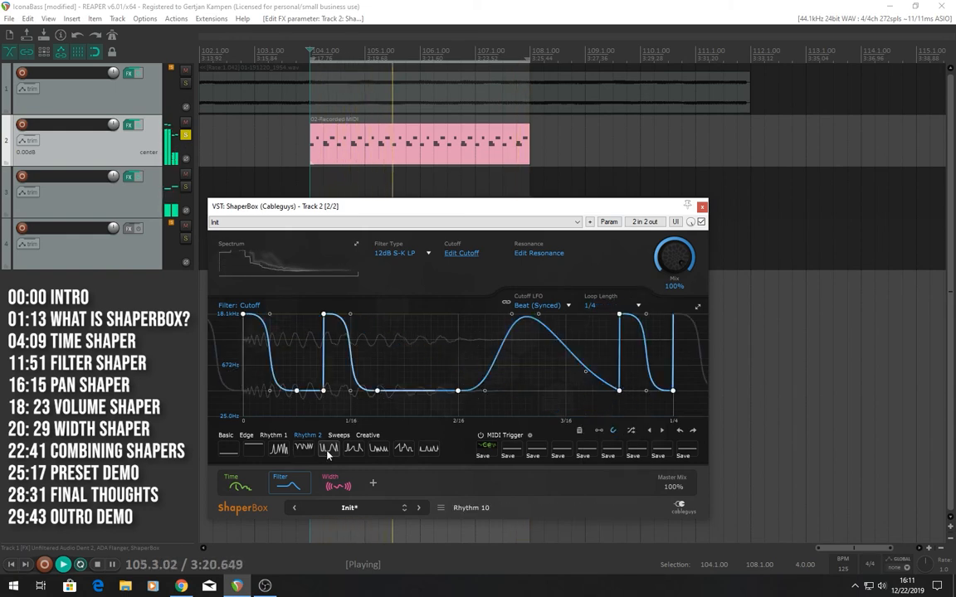
- Remove the Width shaper and change the Filter cutoff wave to Rhythm 9 from the Rhythm 2 set
left_click(231, 482)
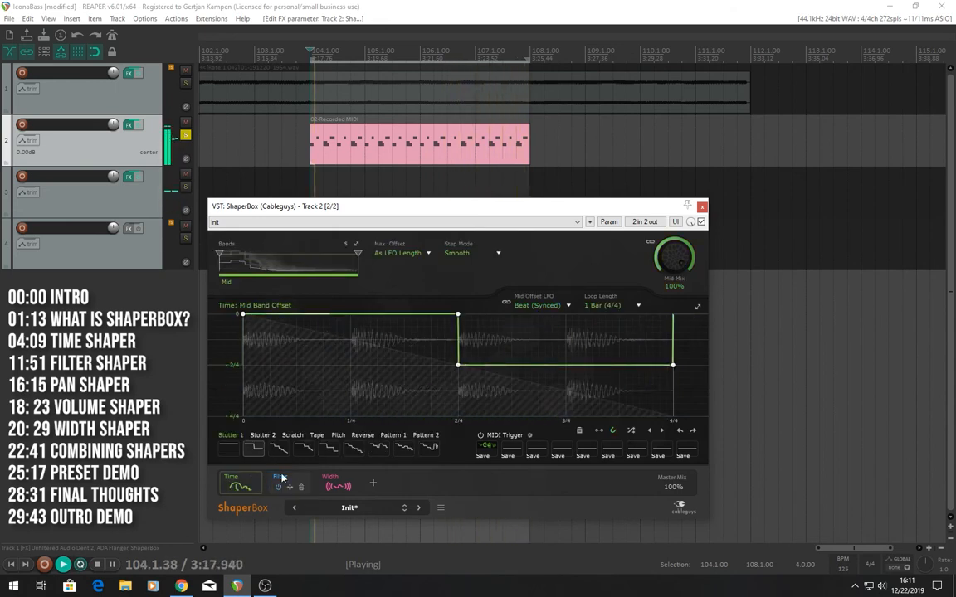
left_click(286, 485)
left_click(336, 483)
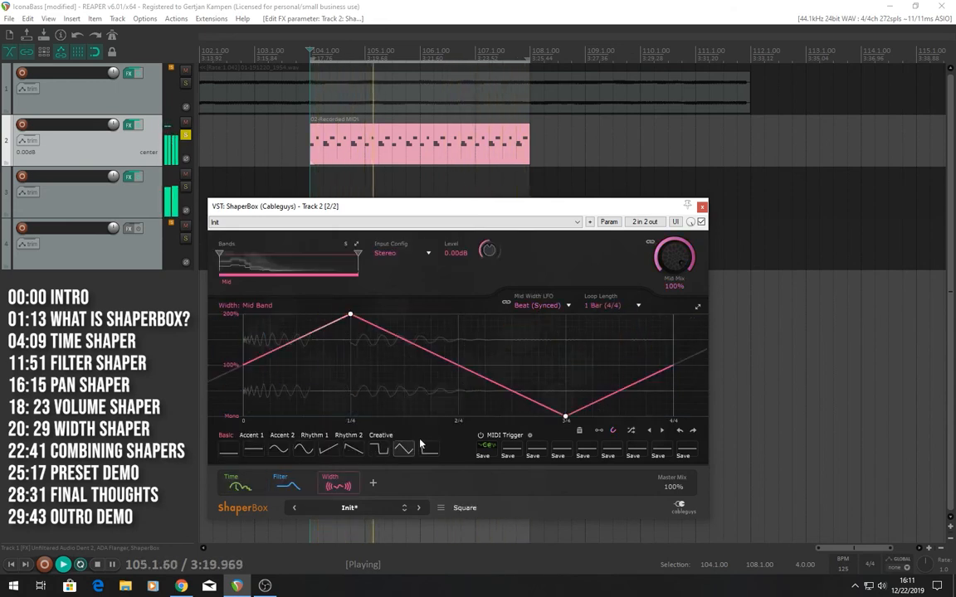
left_click(349, 487)
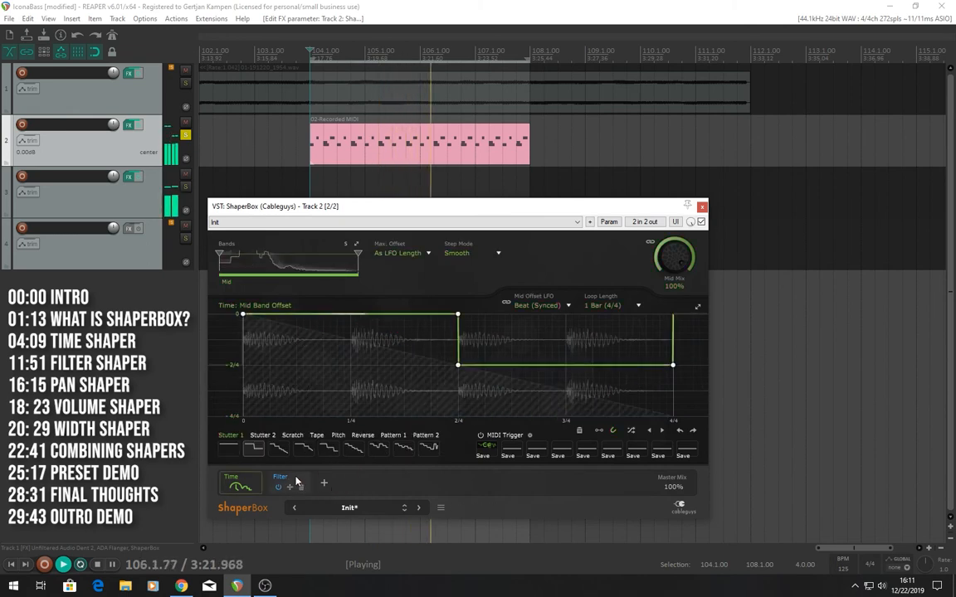
left_click(291, 483)
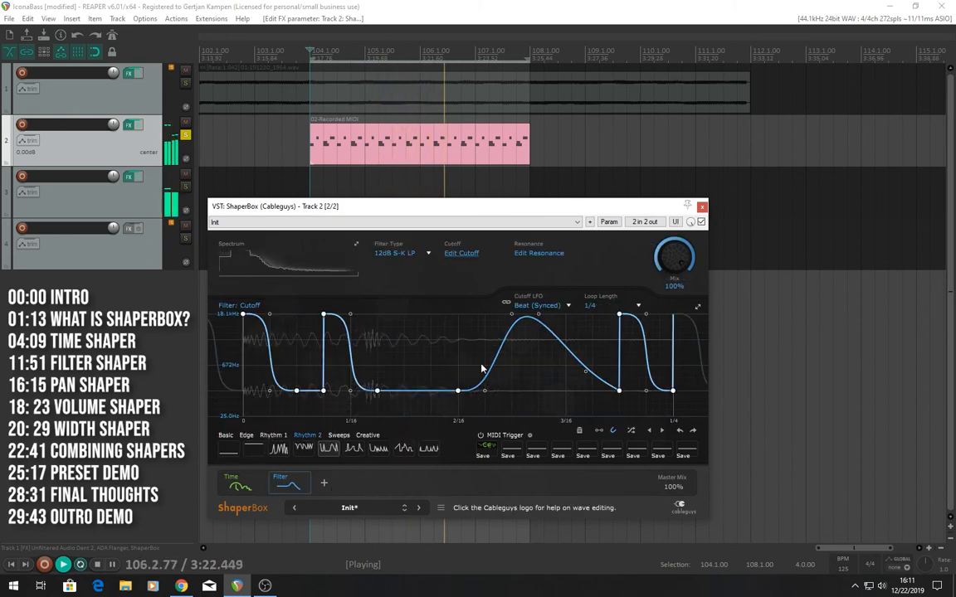
left_click(303, 449)
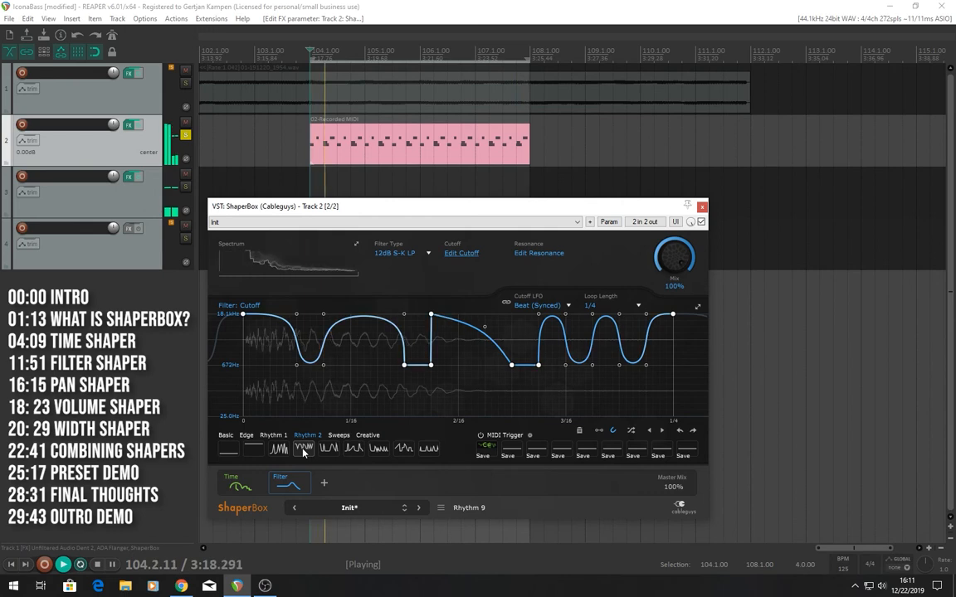
- Add a Volume shaper with the Ducking 2 wave on its mid band and a loop length of 1/8
left_click(325, 485)
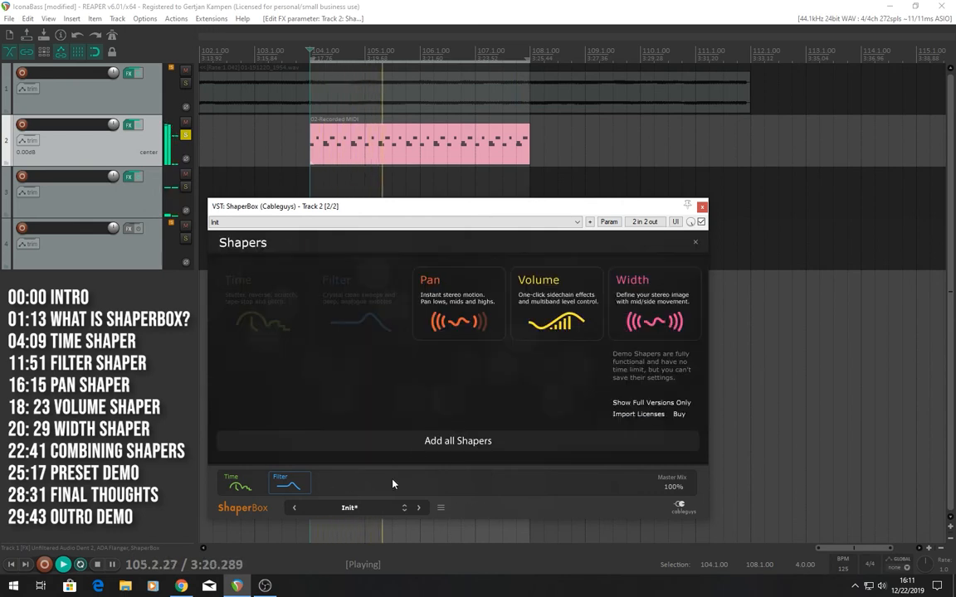
left_click(502, 299)
left_click(296, 452)
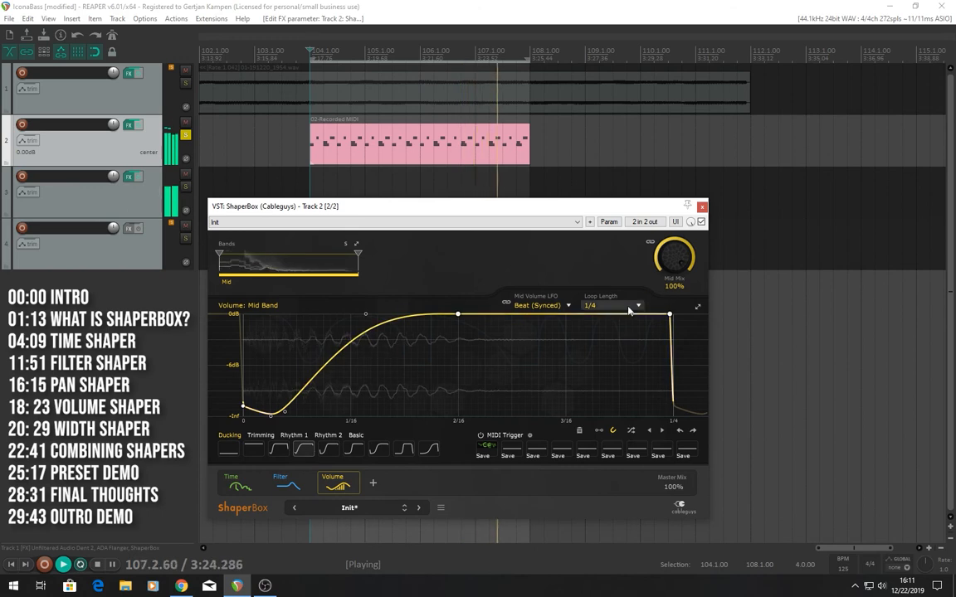
left_click(599, 306)
left_click(621, 380)
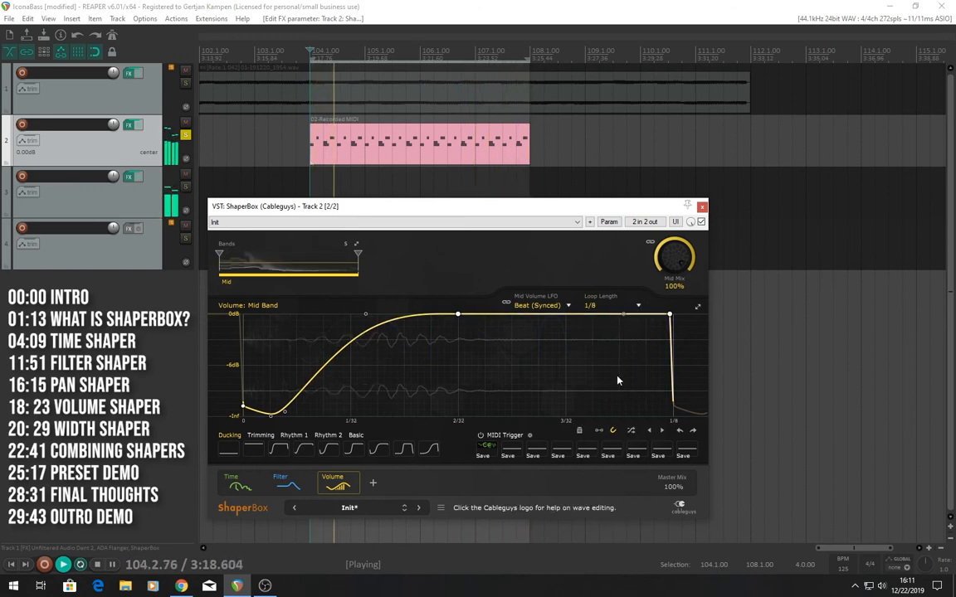
- Try Ducking 6 and two other ducking waves on the Volume shaper's mid band
left_click(404, 452)
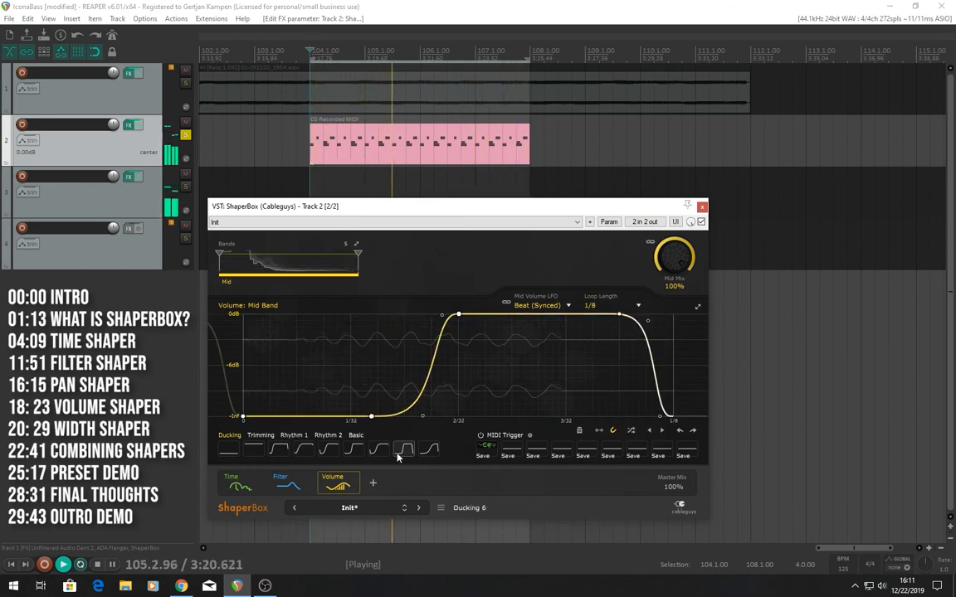
left_click(423, 454)
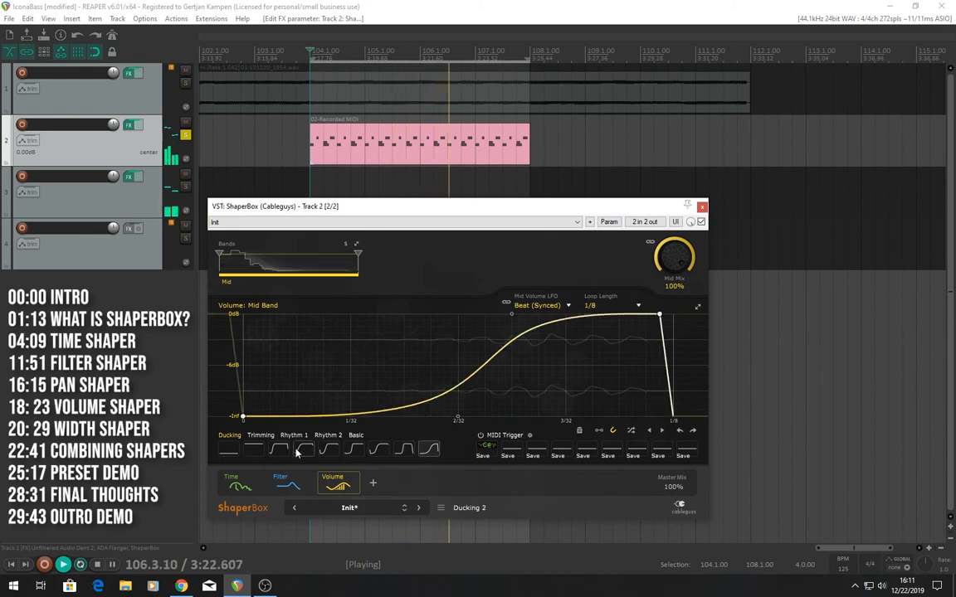
left_click(281, 450)
- Apply the Rhythm 2 wave from the Rhythm 1 set to the Volume shaper with a 1 Bar (4/4) loop, and stop playback
left_click(286, 438)
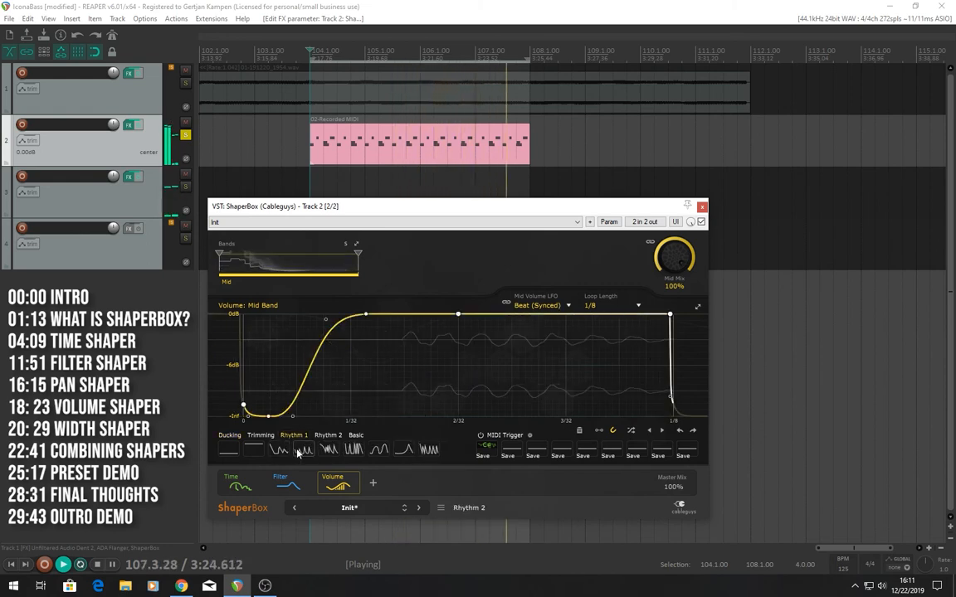
left_click(303, 449)
left_click(617, 310)
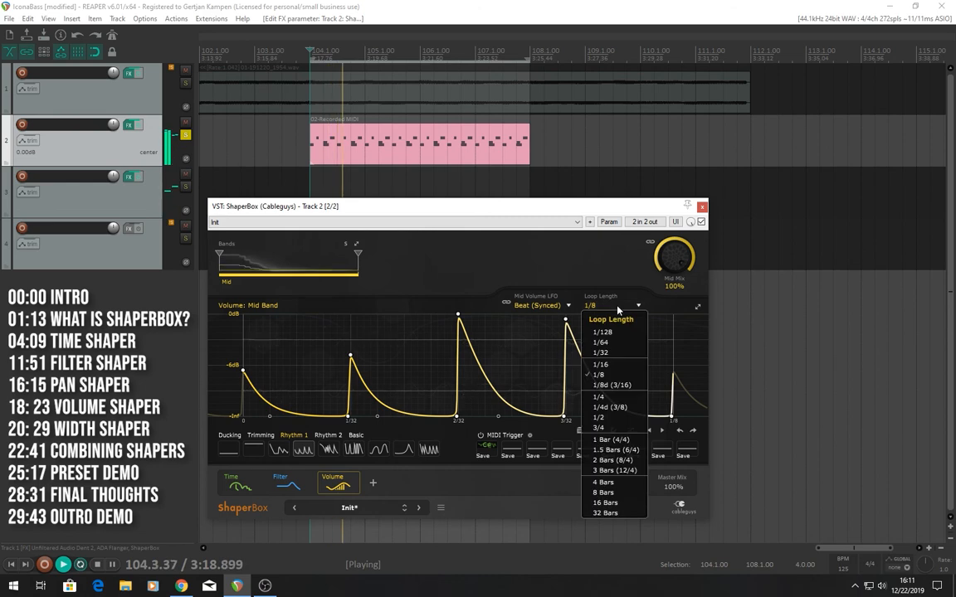
left_click(616, 429)
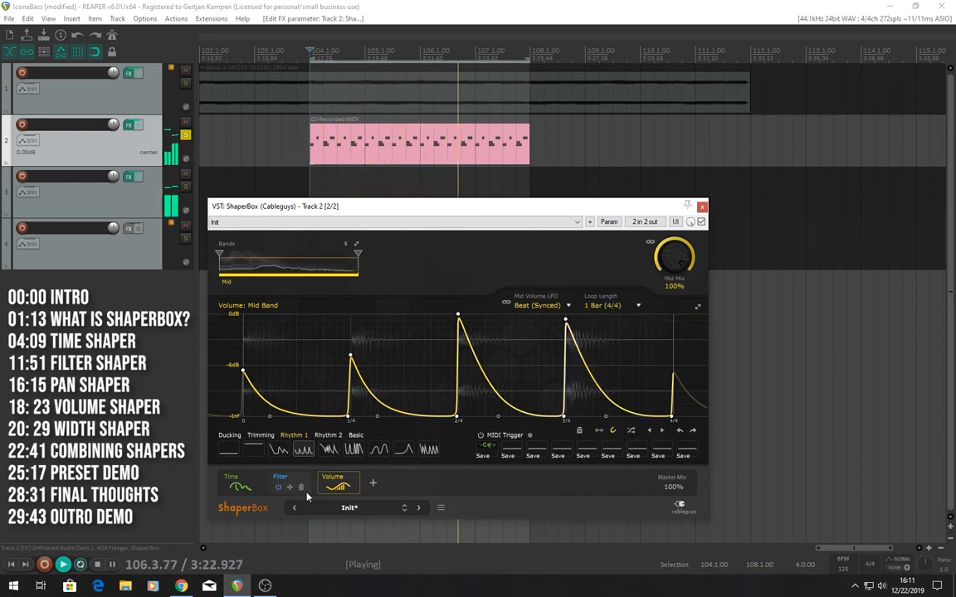
key("space")
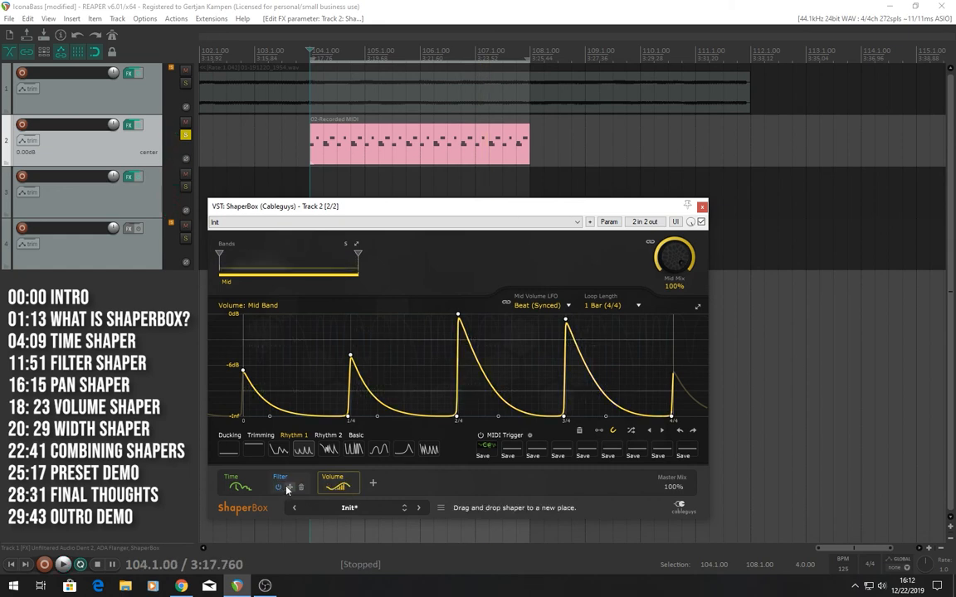
- Review the Filter and Time shapers' waves and set the Volume shaper's loop length to 1/8
left_click(290, 481)
left_click(236, 483)
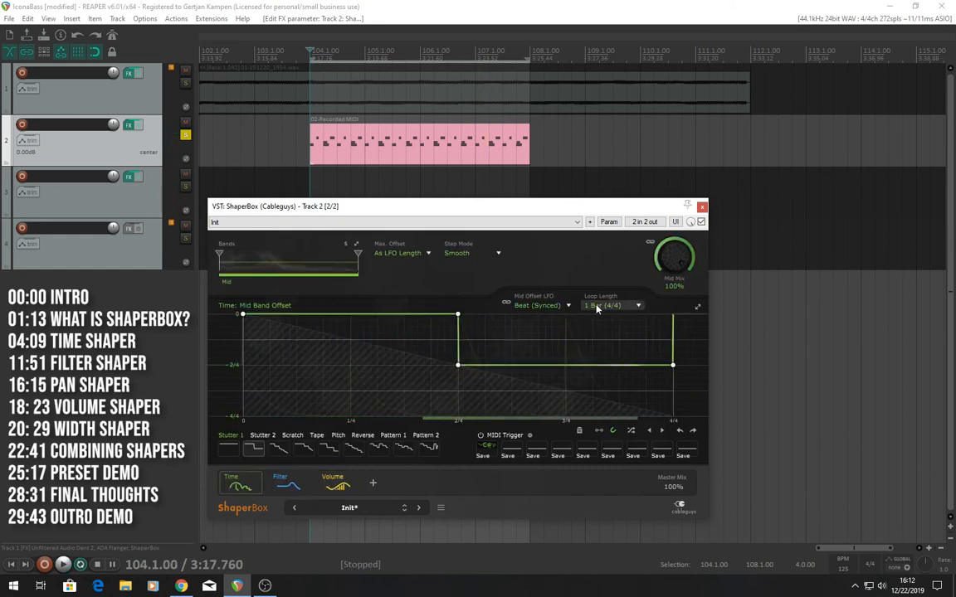
left_click(285, 483)
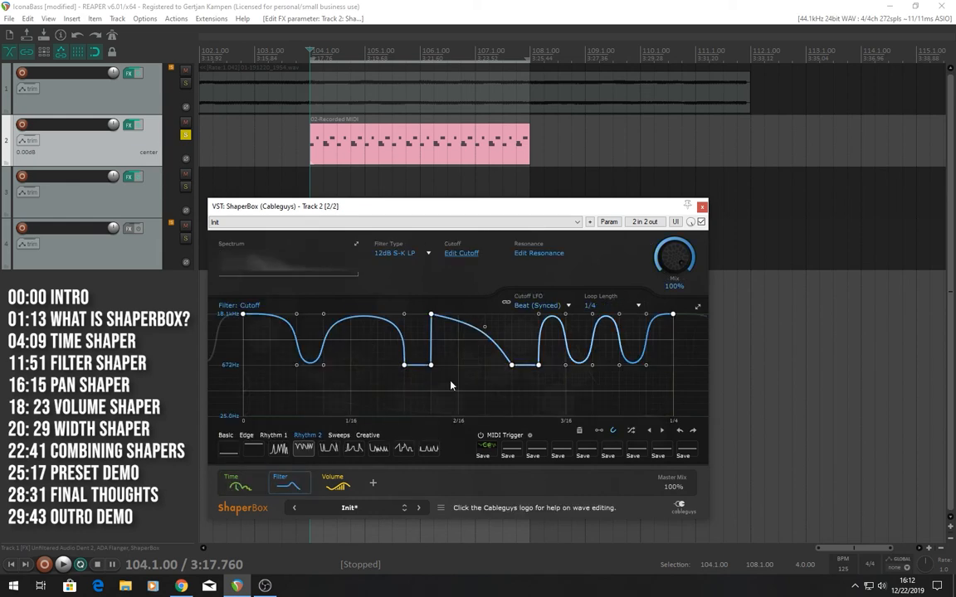
left_click(335, 483)
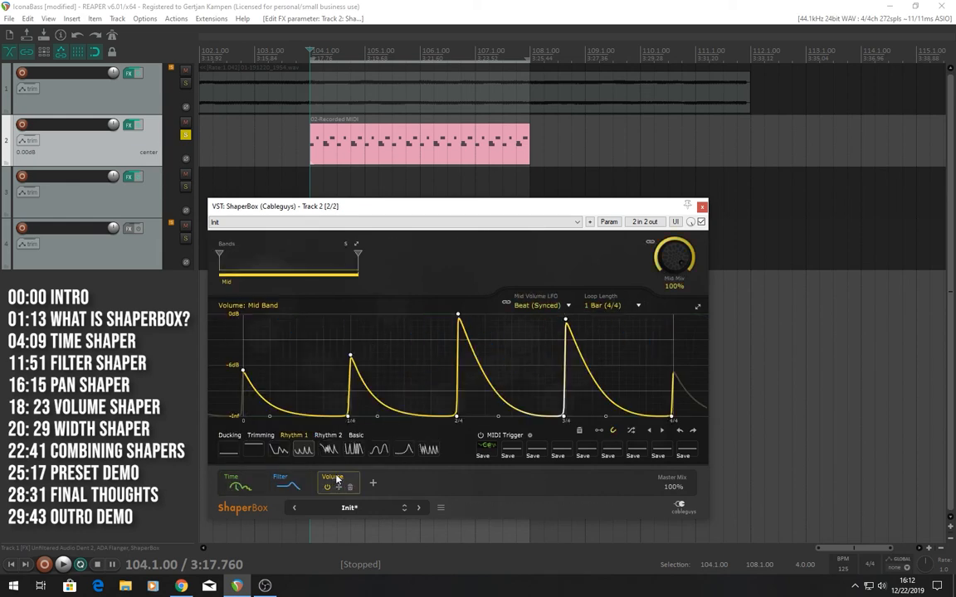
left_click(606, 305)
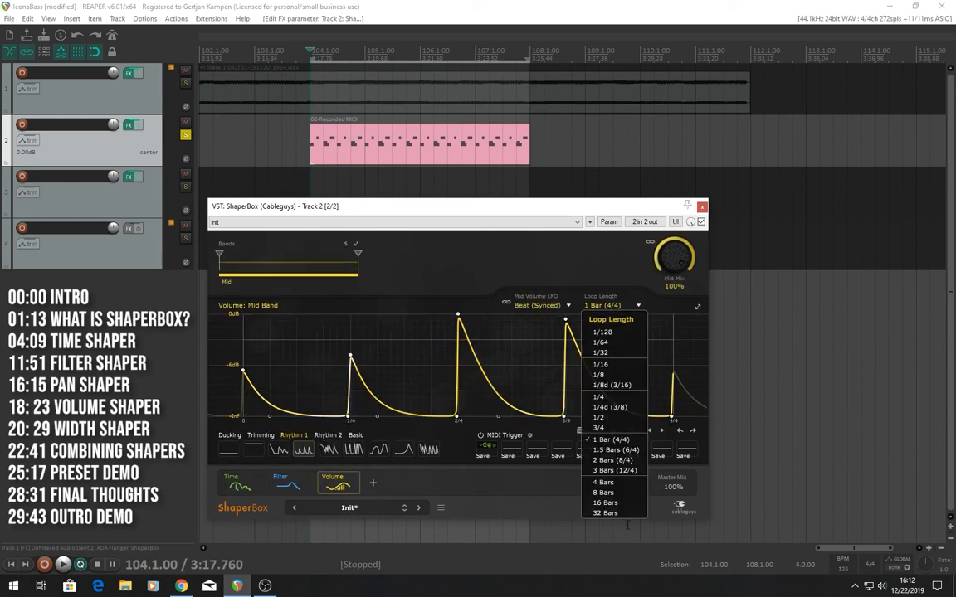
left_click(610, 375)
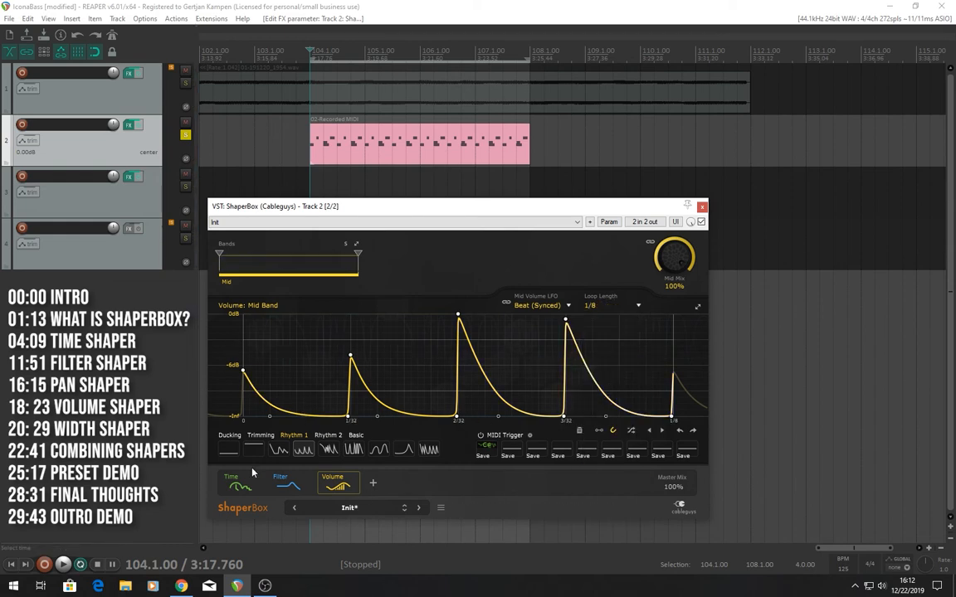
- Reorder the shapers to Time, Volume, Filter and play the loop to hear the new chain
left_click_drag(243, 486, 336, 486)
key("space")
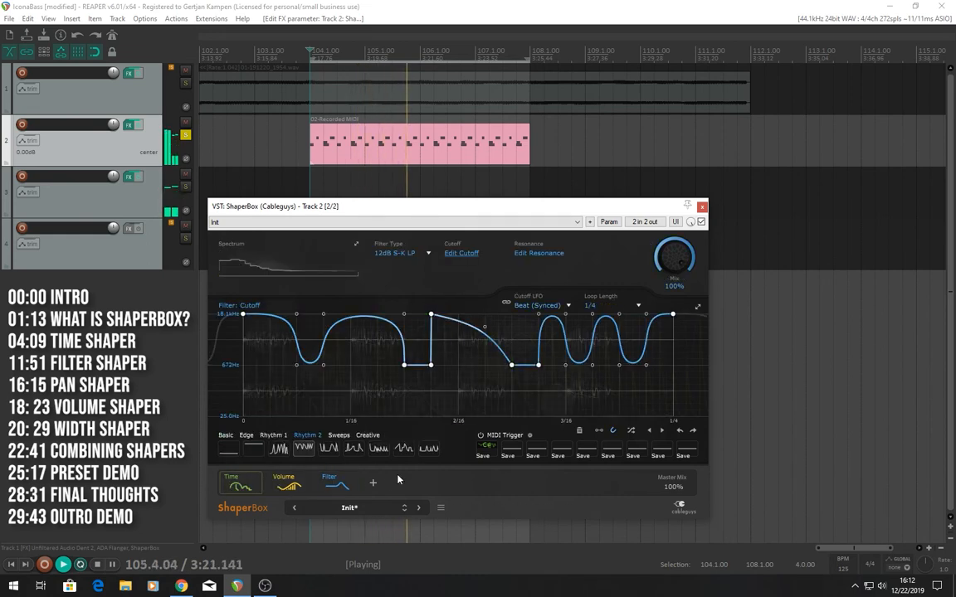
key("space")
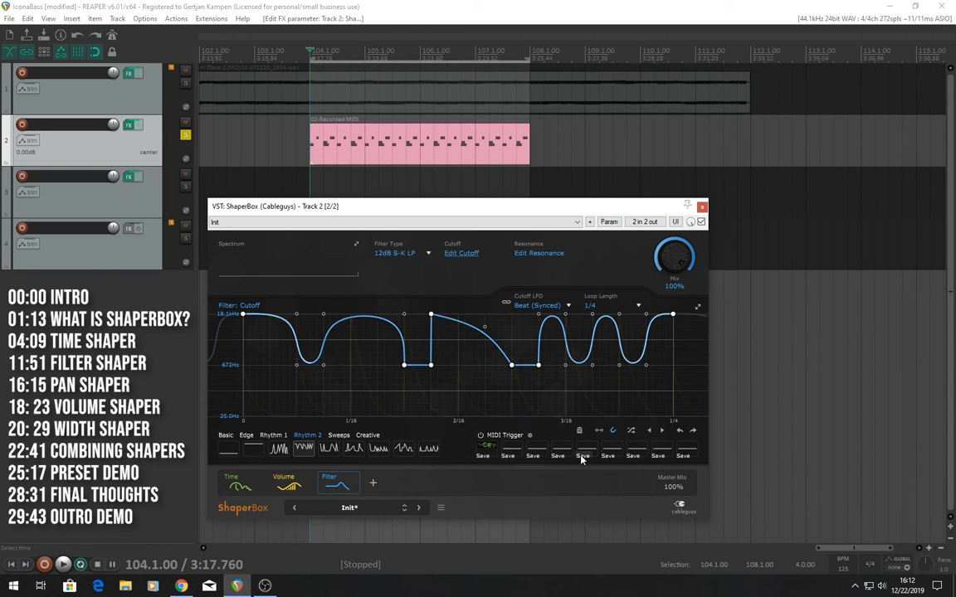
- Browse the preset library from its first page through page 6, examining the available presets and their details
left_click(439, 509)
left_click(411, 517)
left_click(347, 507)
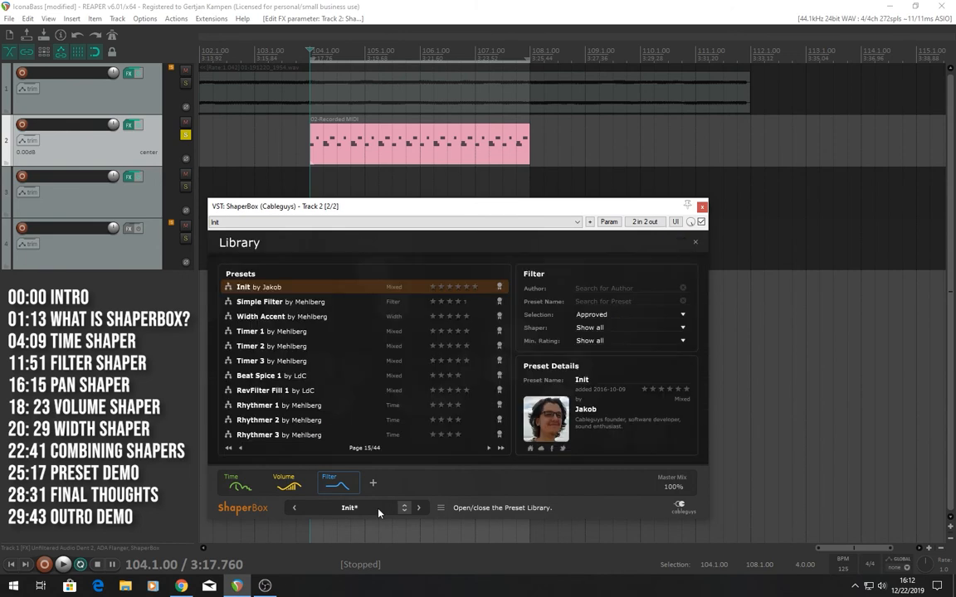
left_click(499, 449)
left_click(227, 449)
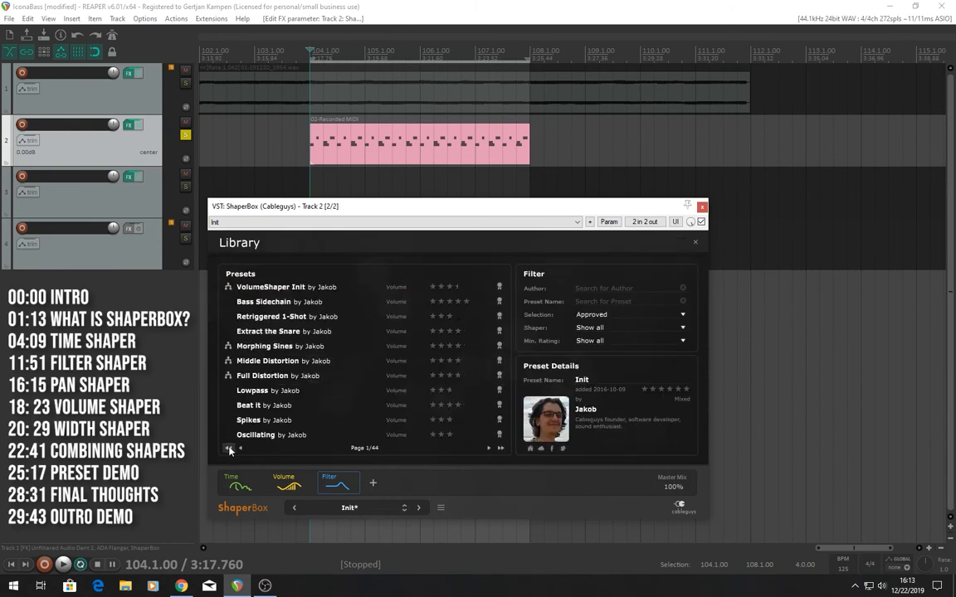
left_click(488, 449)
left_click(488, 449)
left_click(489, 449)
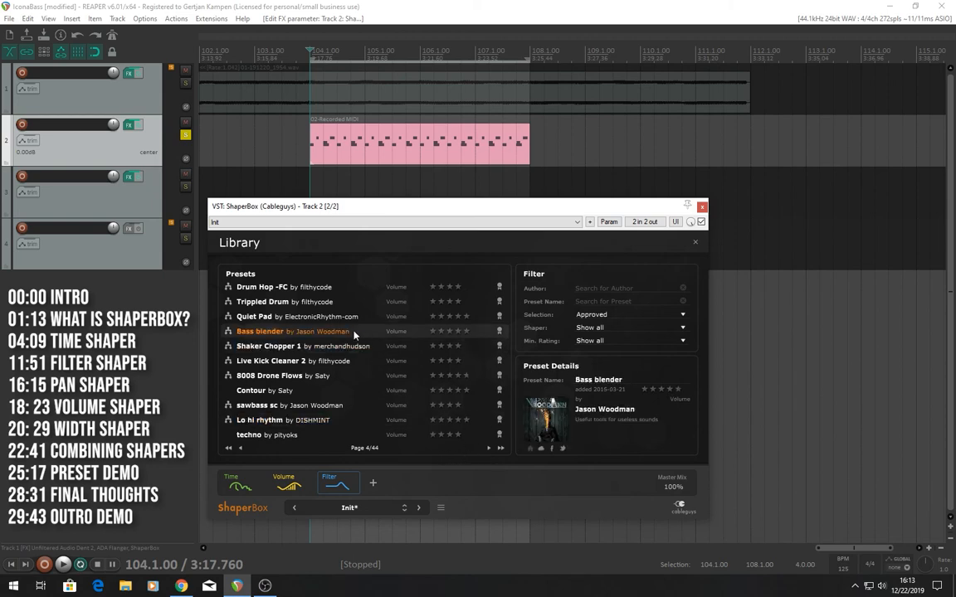
left_click(490, 448)
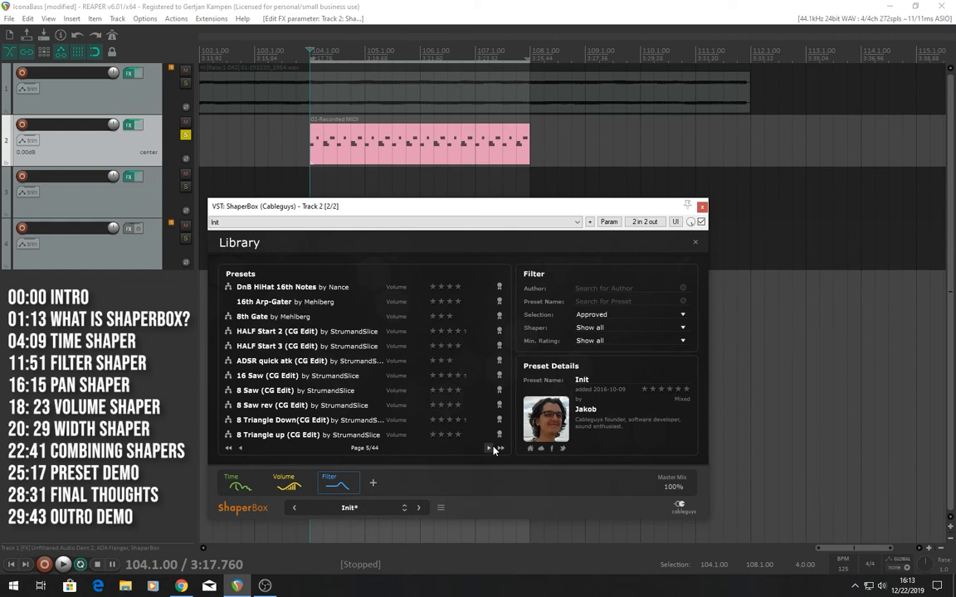
left_click(489, 448)
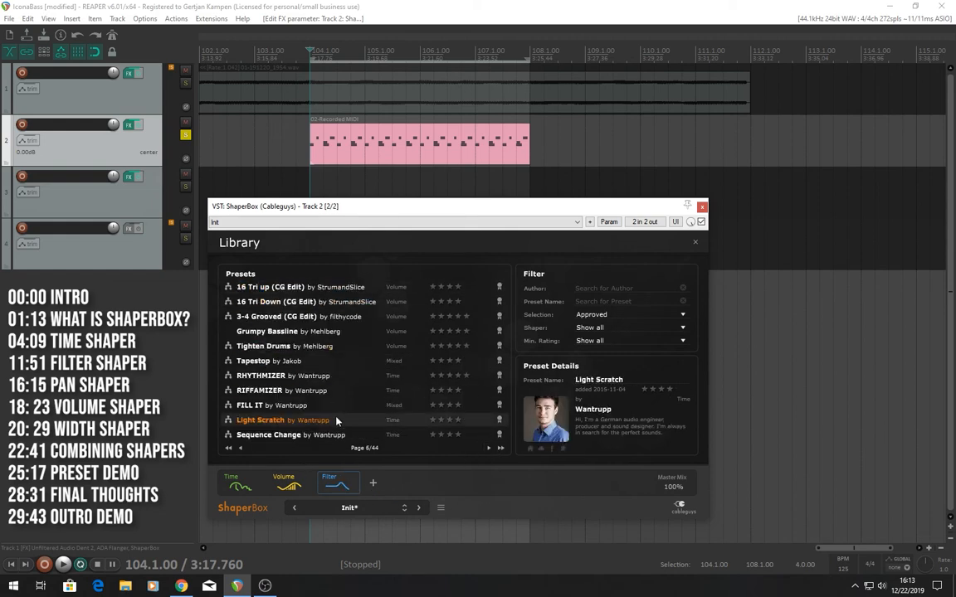
- Start playback and load the Rhythmer 1 preset from the library
key("space")
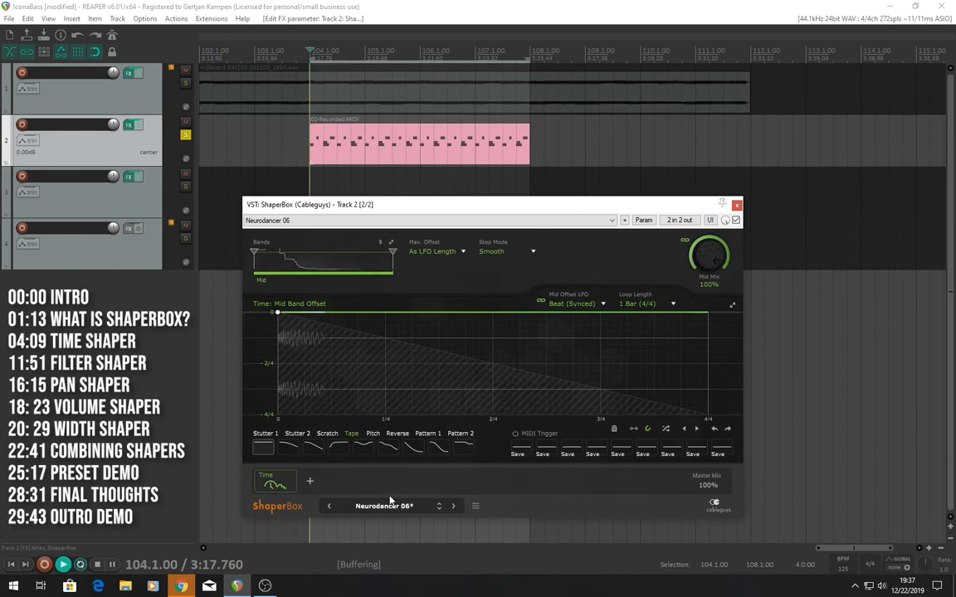
left_click(389, 502)
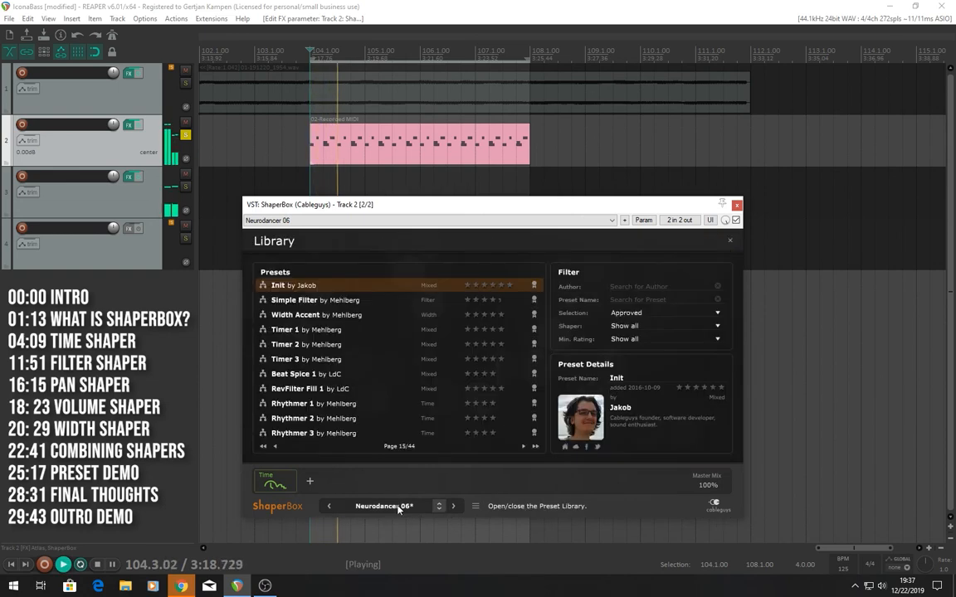
left_click(351, 404)
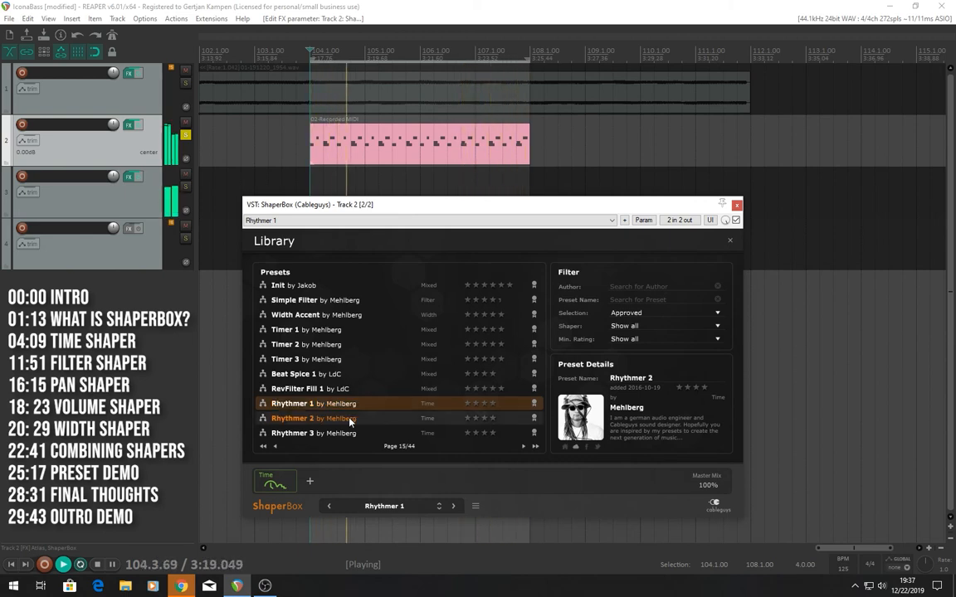
- Show the Time shaper's wave and advance through the presets Rhythmer 2, Rhythmer 3, Halftime Bass, Double Heights, Reverse Bass and Reverse Heights during playback
left_click(274, 484)
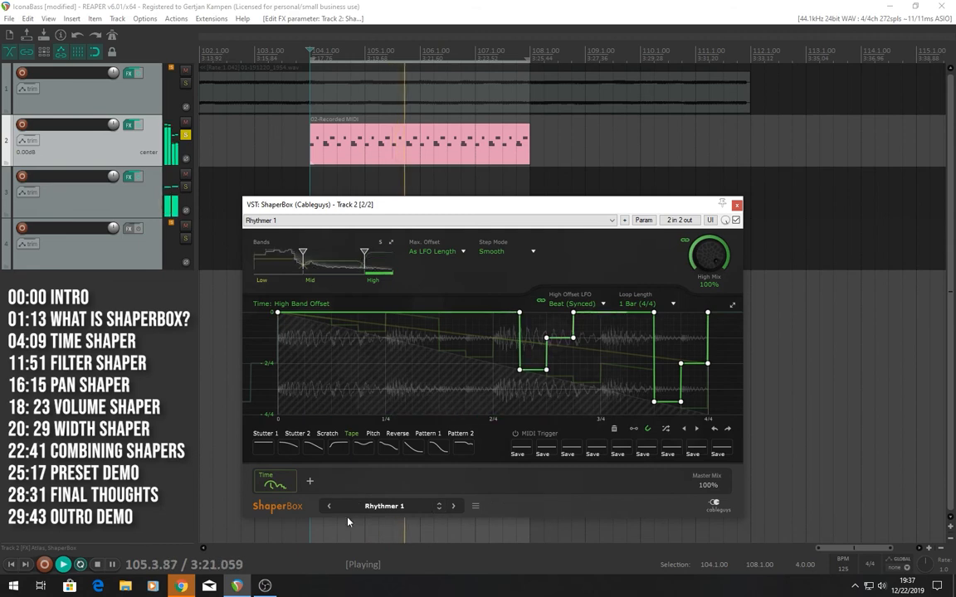
left_click(453, 507)
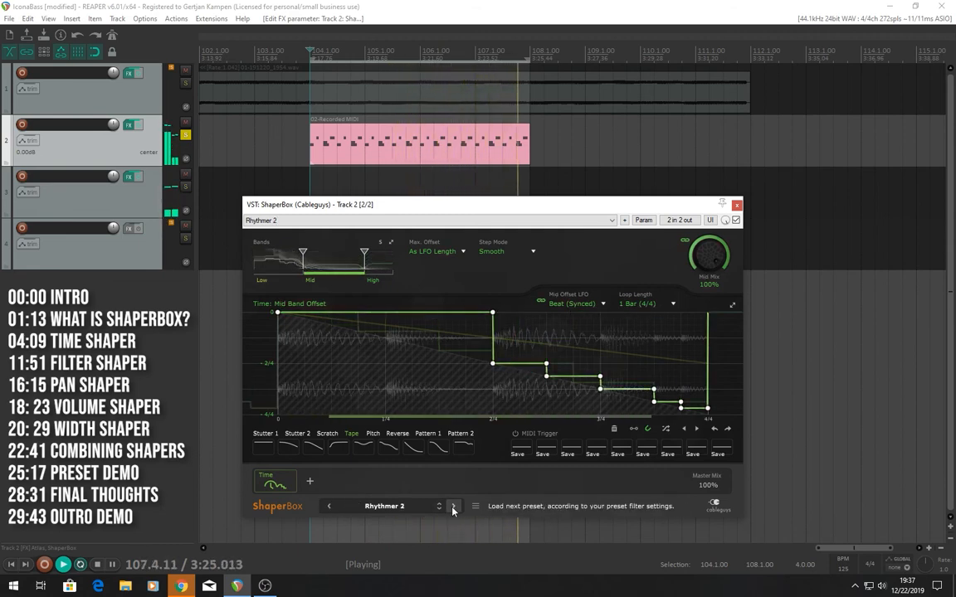
left_click(453, 507)
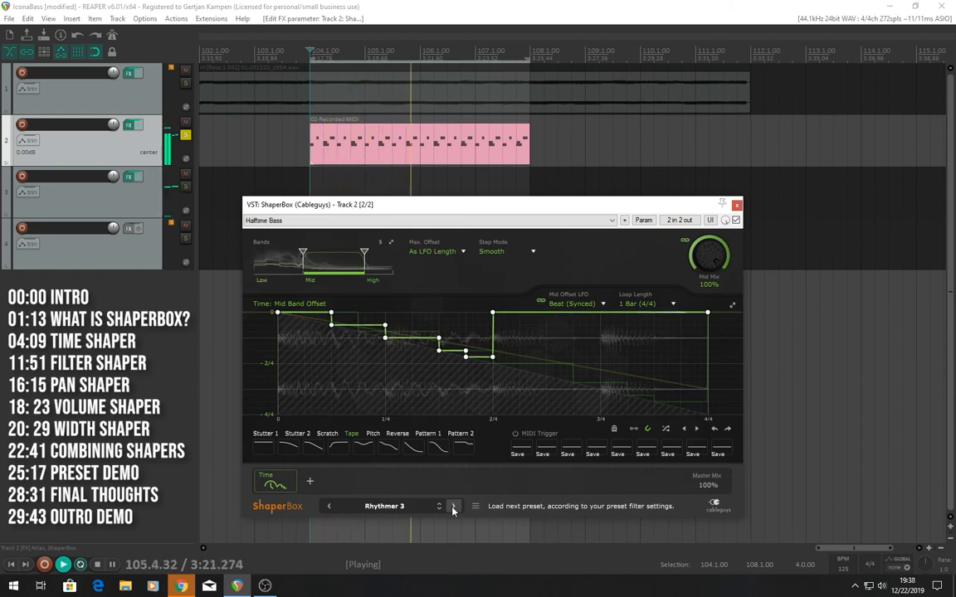
left_click(453, 506)
left_click(453, 507)
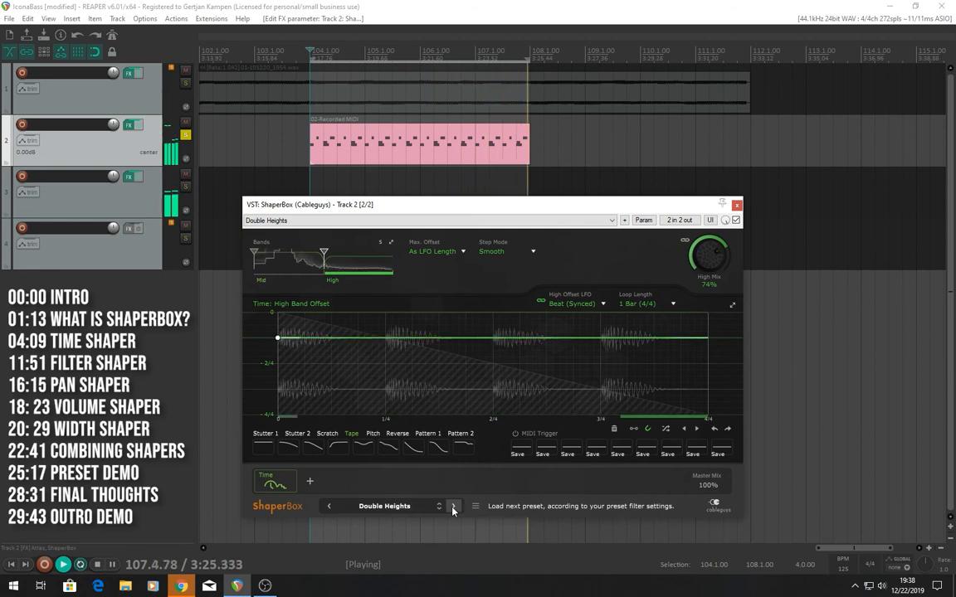
left_click(453, 507)
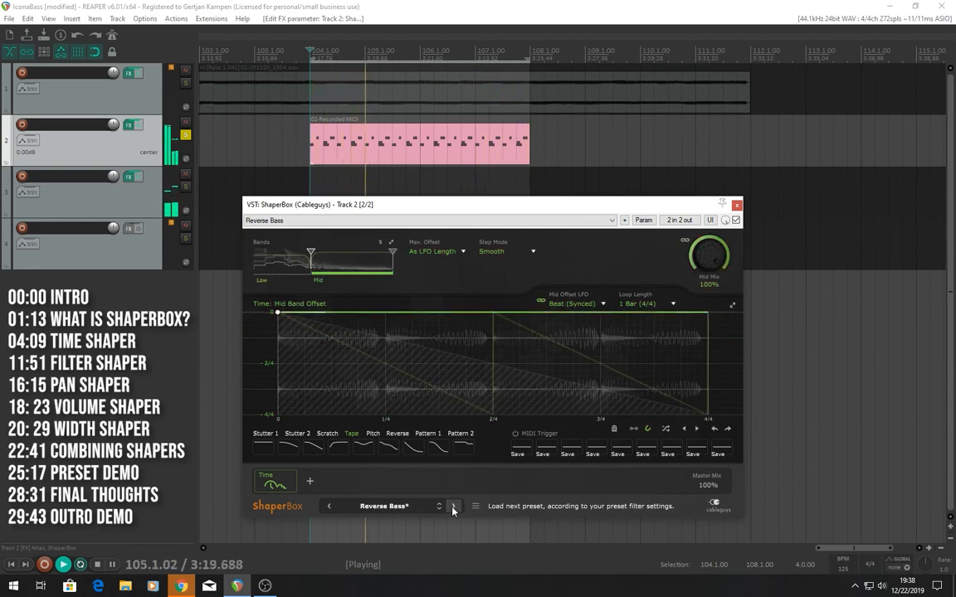
left_click(453, 507)
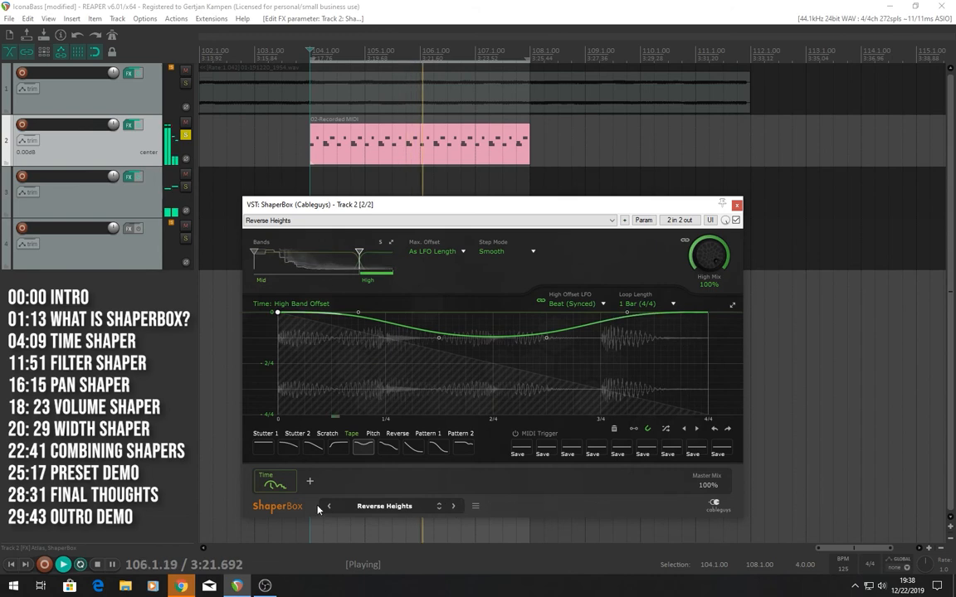
- Audition Drum Pattern 3 and Drum Pattern 1 from page 16 of the preset library, showing each one's Time wave
left_click(474, 506)
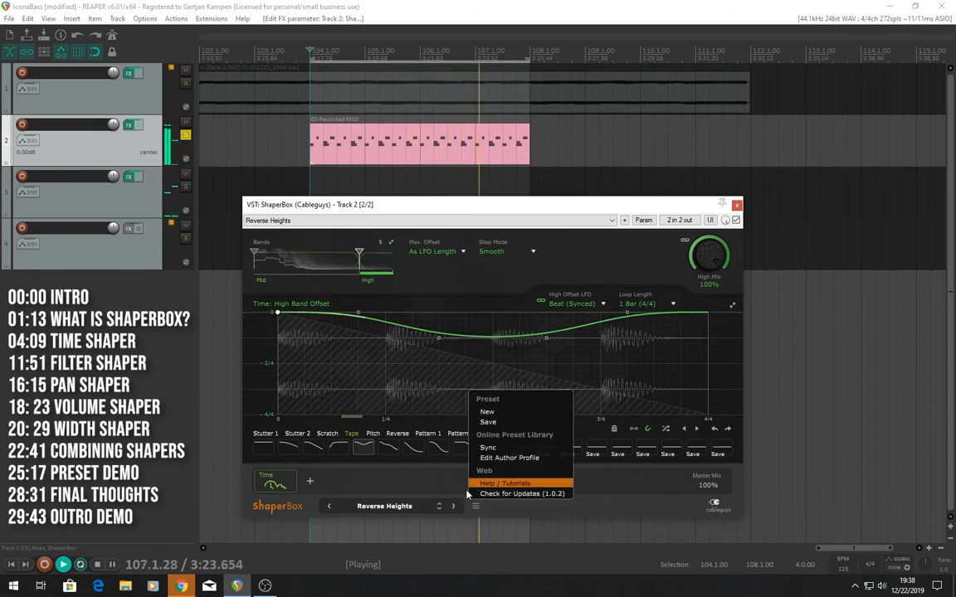
left_click(384, 506)
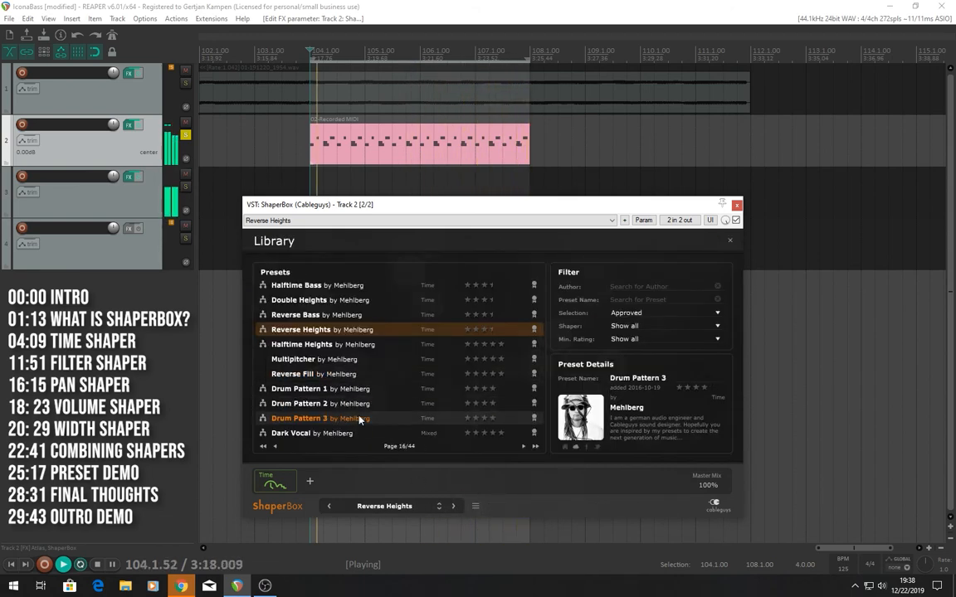
left_click(359, 419)
left_click(398, 507)
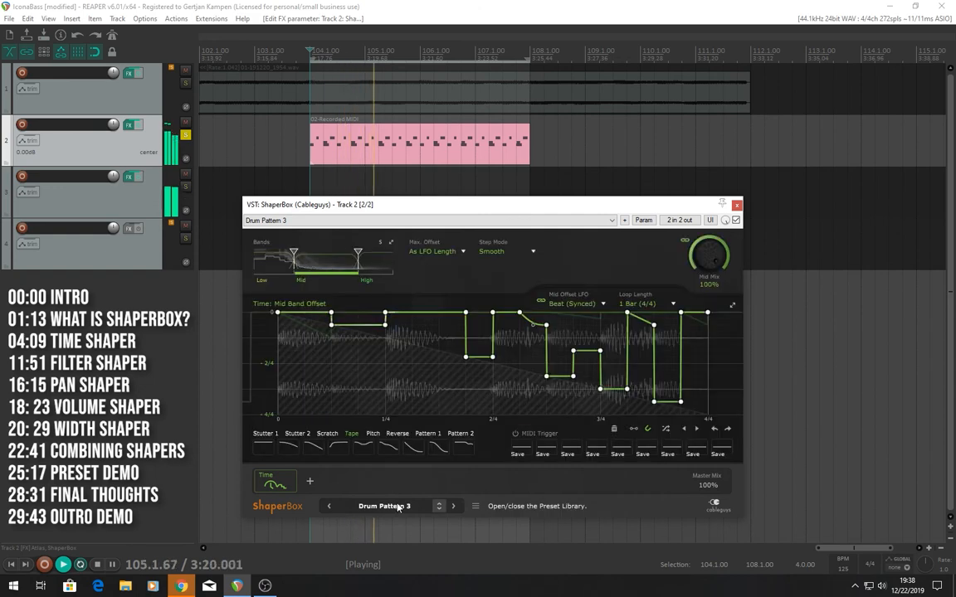
left_click(398, 507)
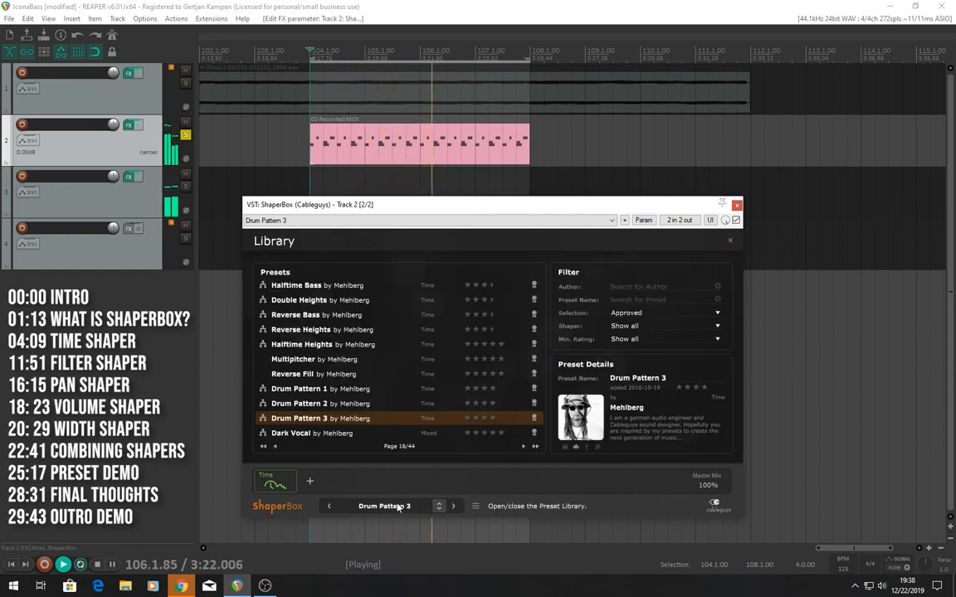
left_click(369, 389)
left_click(379, 505)
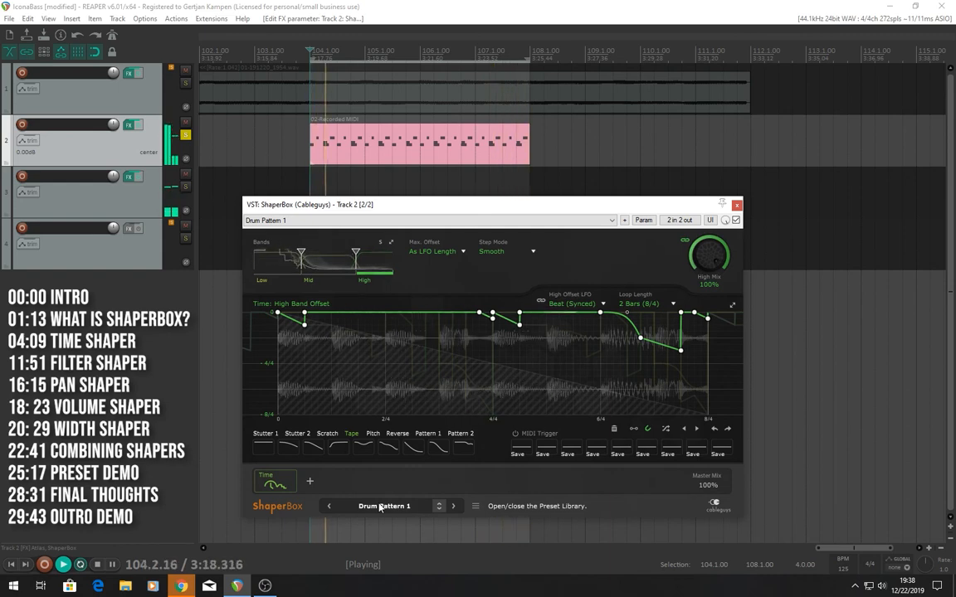
- Load Cool Beat 1 from library page 18, show its Time wave, and advance through Cool Beat 2 and Cool Beat 3
left_click(379, 506)
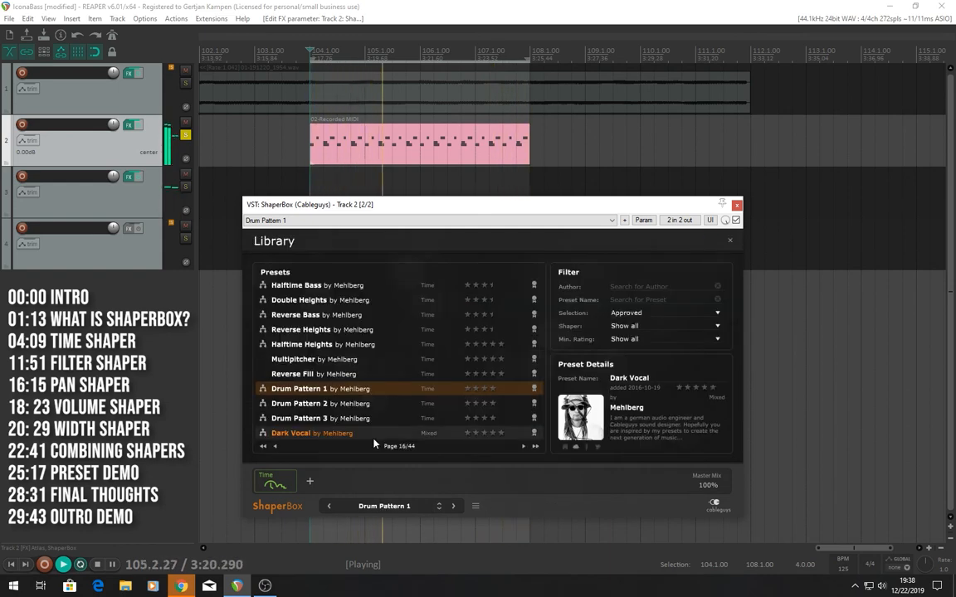
double_click(535, 448)
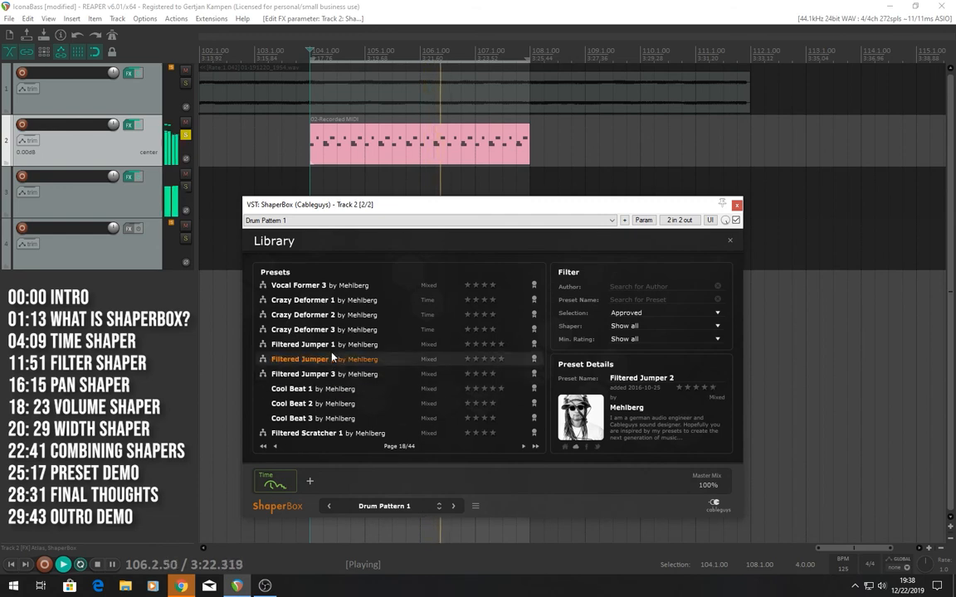
left_click(328, 390)
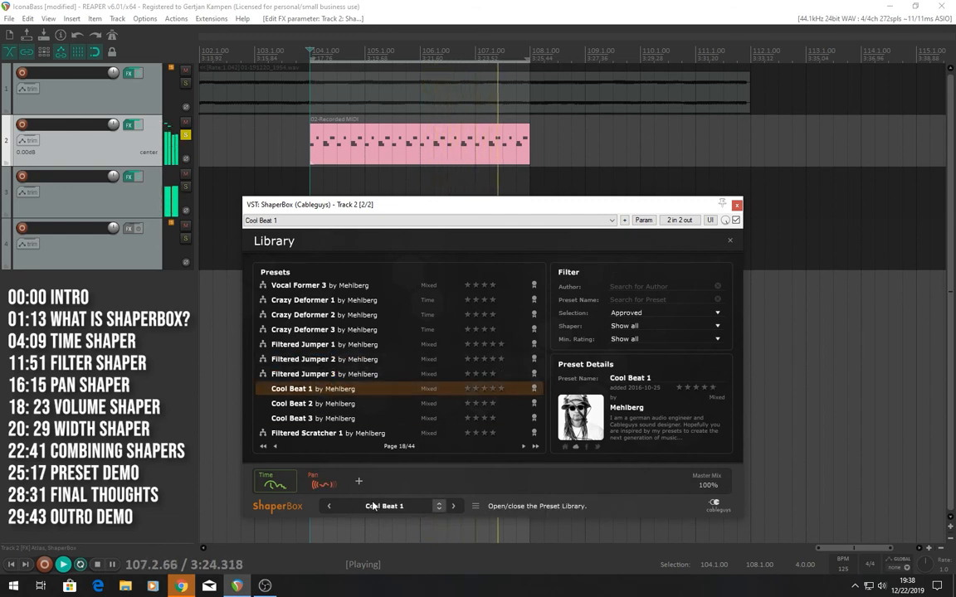
left_click(419, 505)
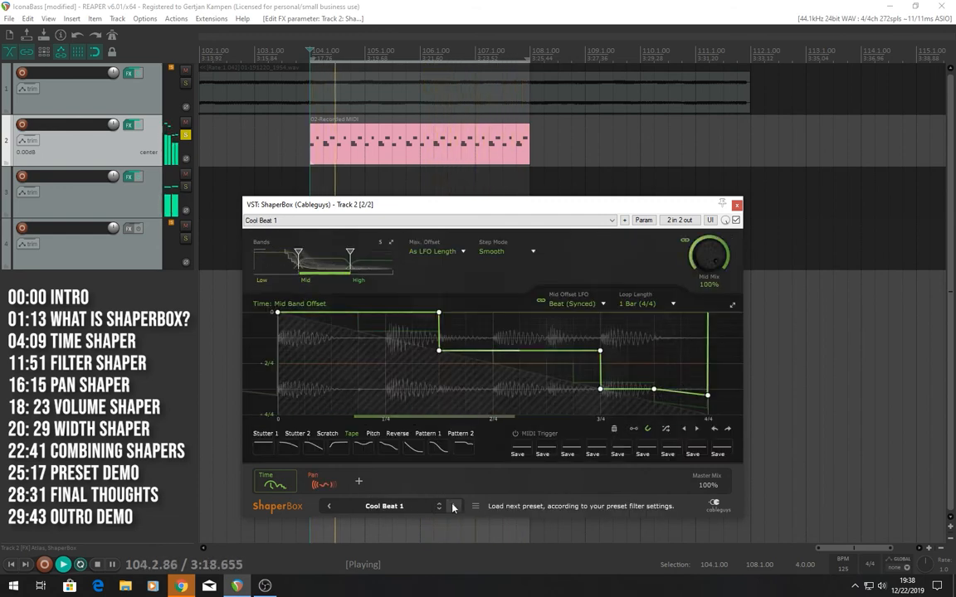
left_click(453, 507)
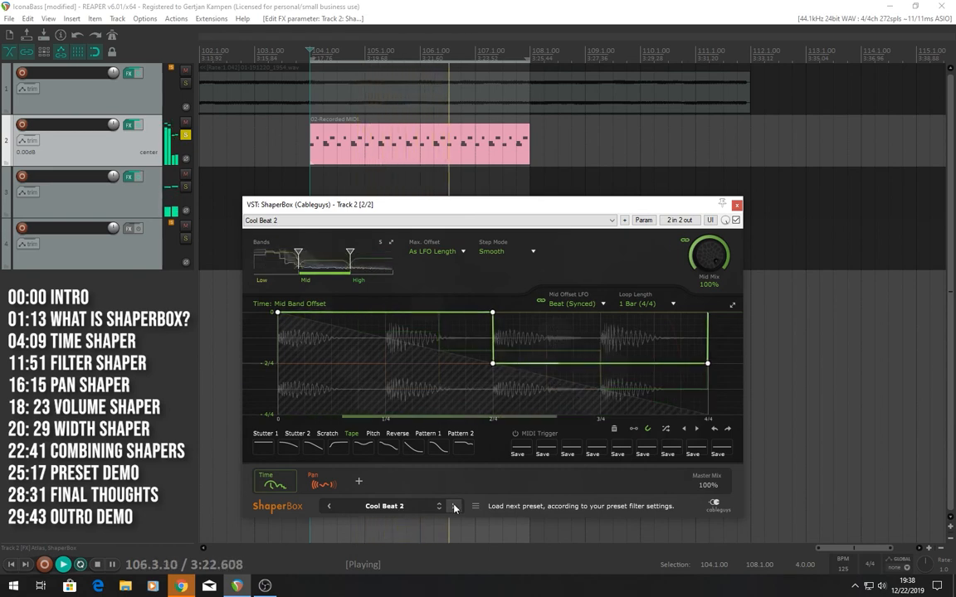
left_click(454, 507)
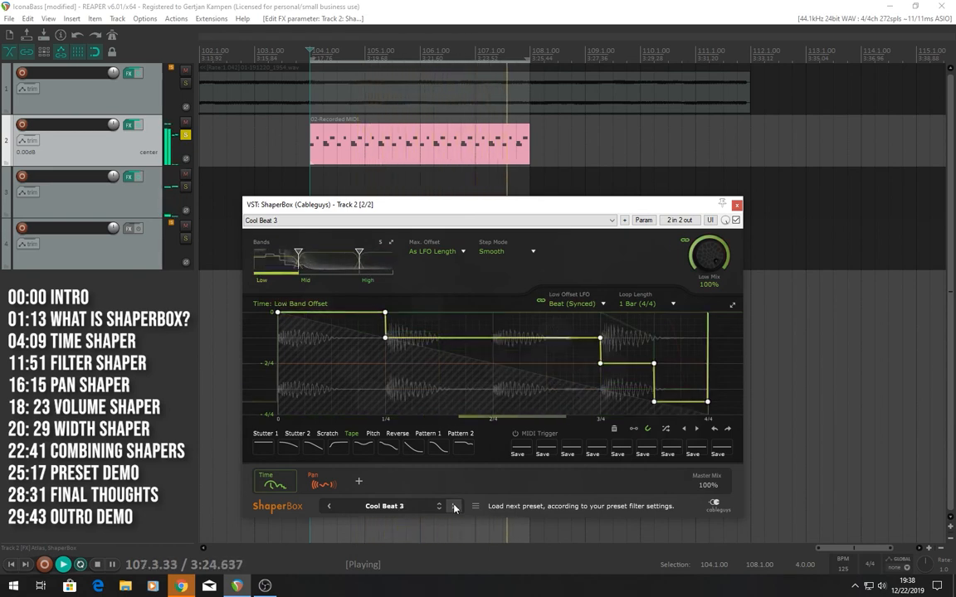
- Audition Filterizer 1, Timeless Former 2 and Timeless Former 3 from page 20 of the preset library
left_click(394, 510)
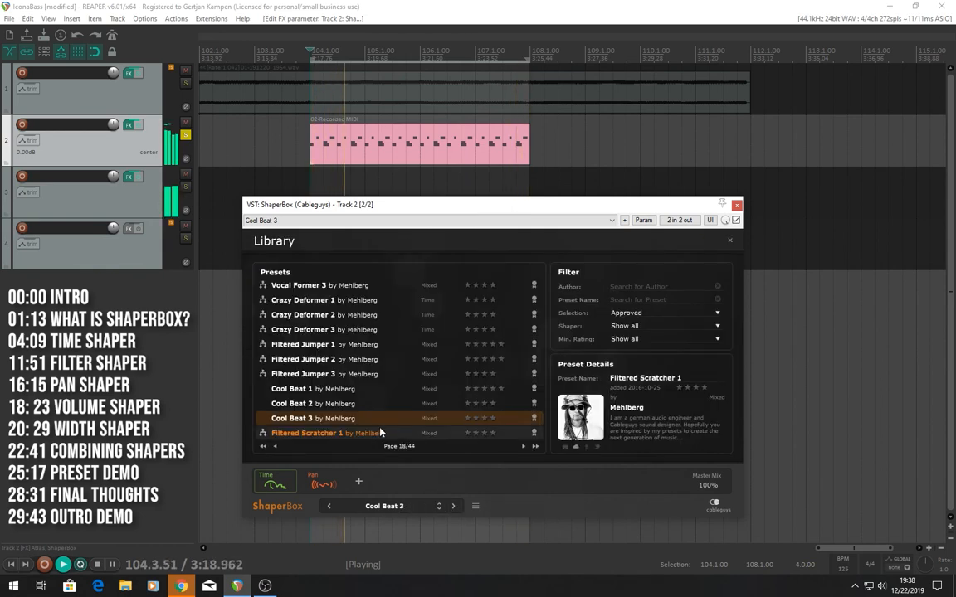
left_click(522, 446)
left_click(523, 446)
left_click(332, 315)
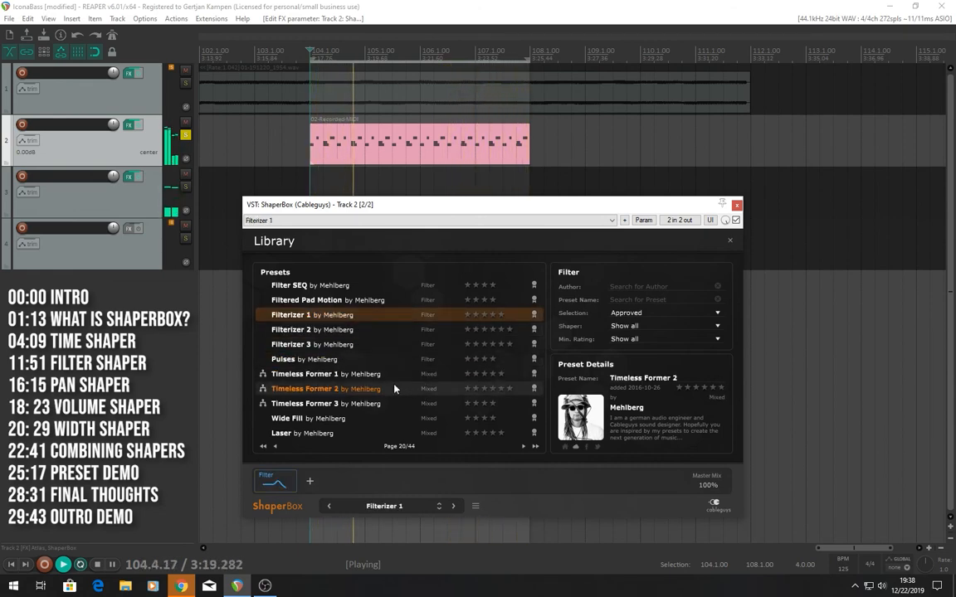
left_click(365, 389)
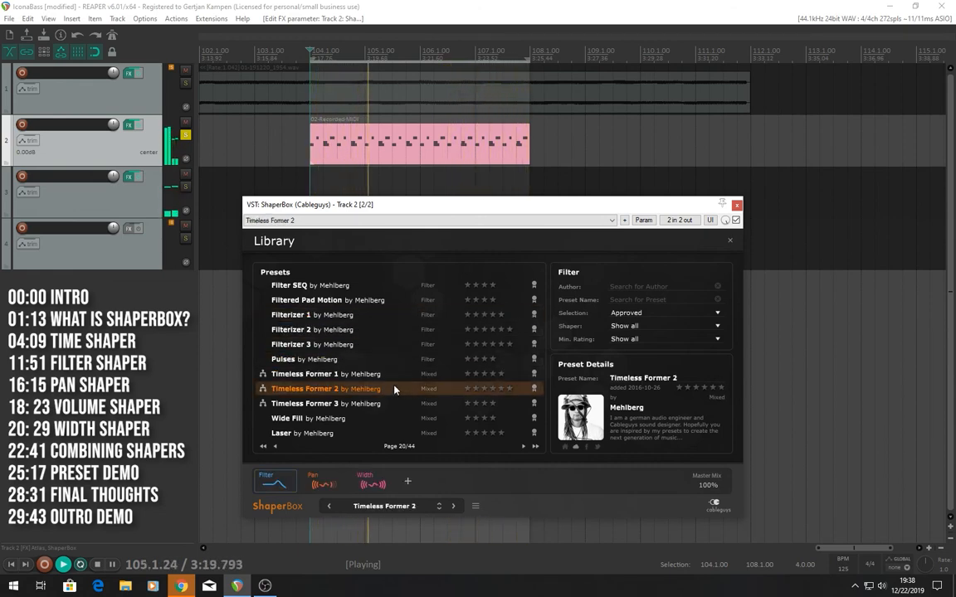
left_click(452, 507)
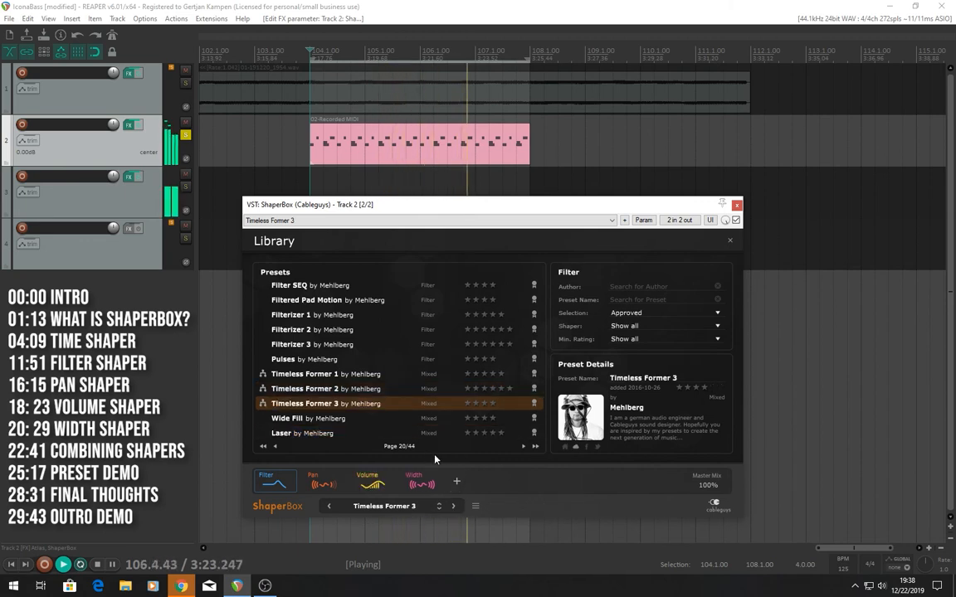
- Audition Scratch Pattern 1 from library page 22 and Time Pattern 3 from page 24
left_click(524, 447)
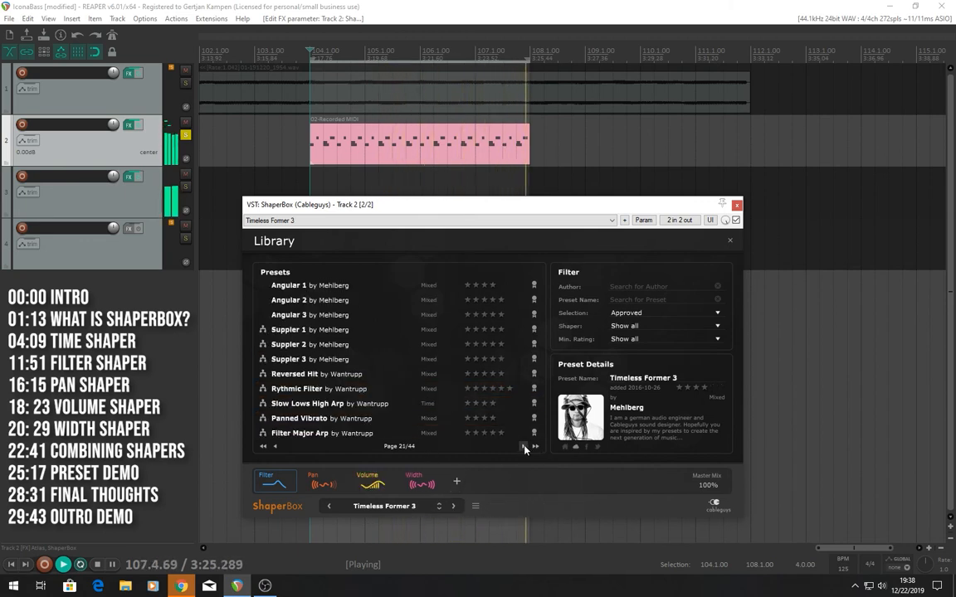
left_click(523, 447)
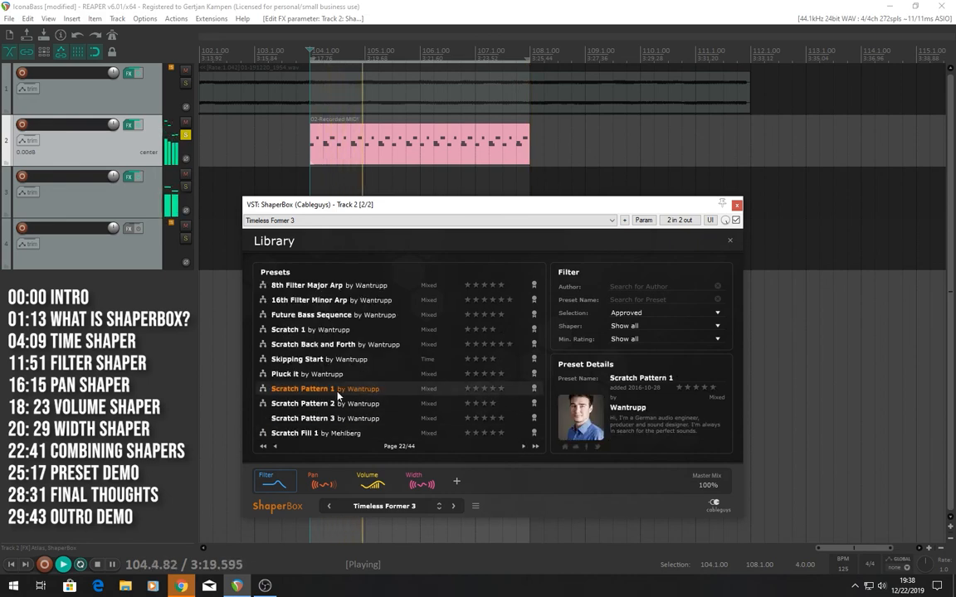
left_click(337, 397)
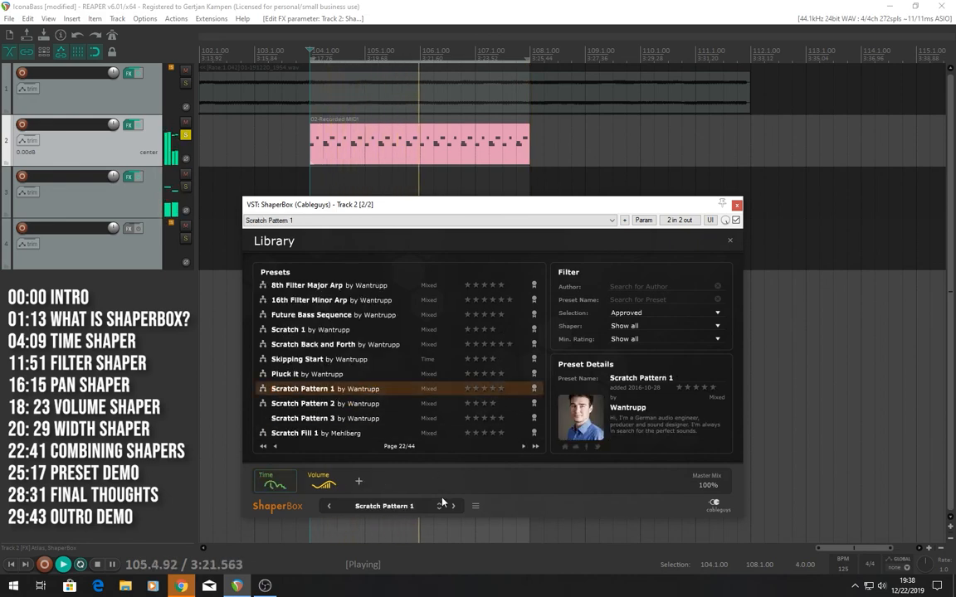
left_click(524, 447)
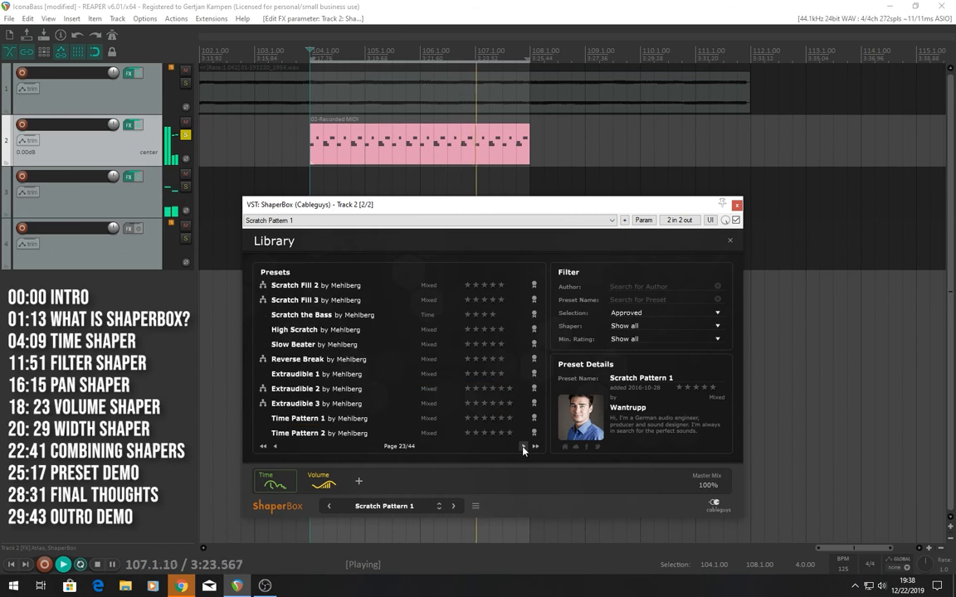
left_click(523, 447)
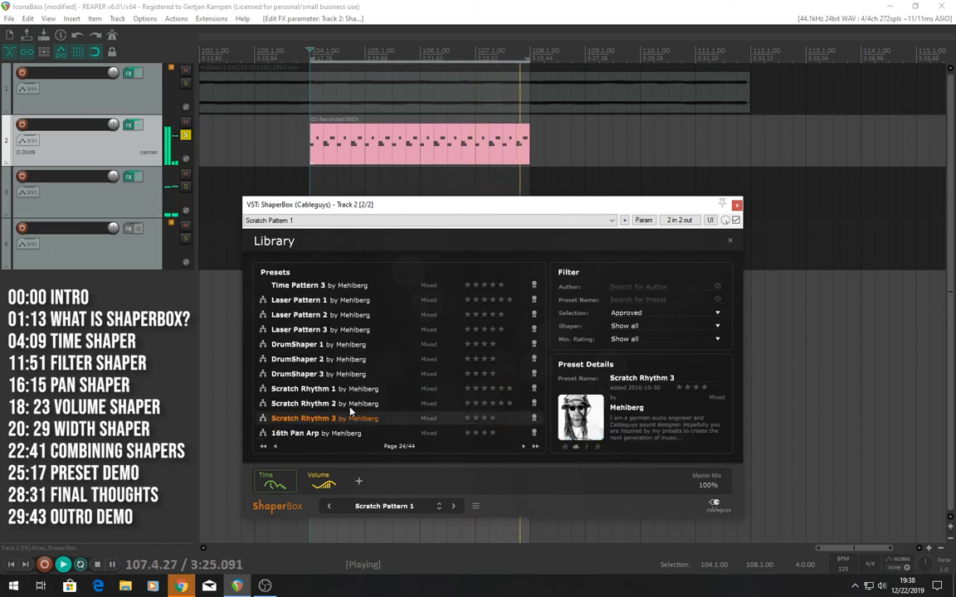
left_click(338, 287)
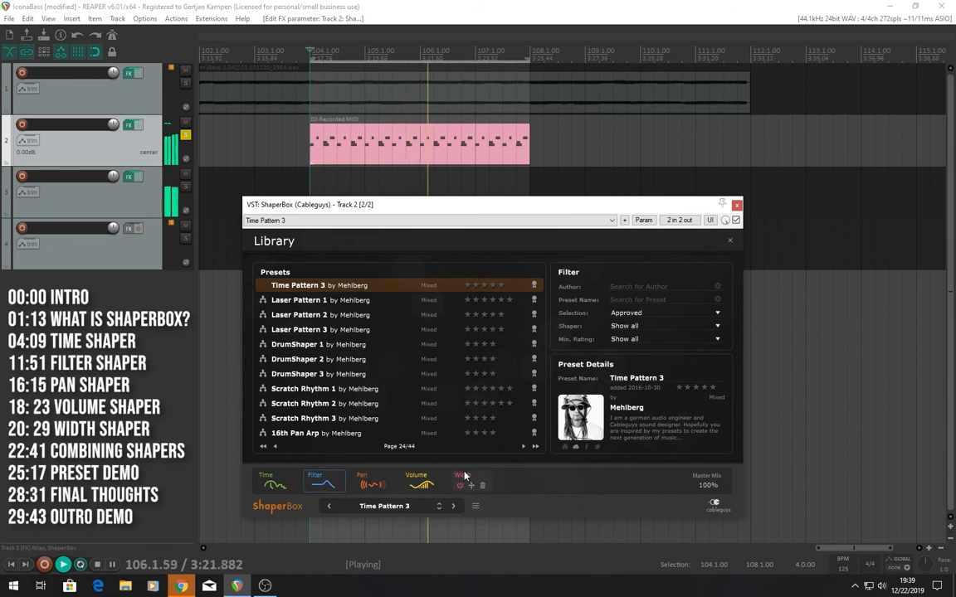
mouse_move(467, 478)
- Audition Neuro Filter 01 from library page 28 and Neuro Filter 02 from page 30
left_click(522, 447)
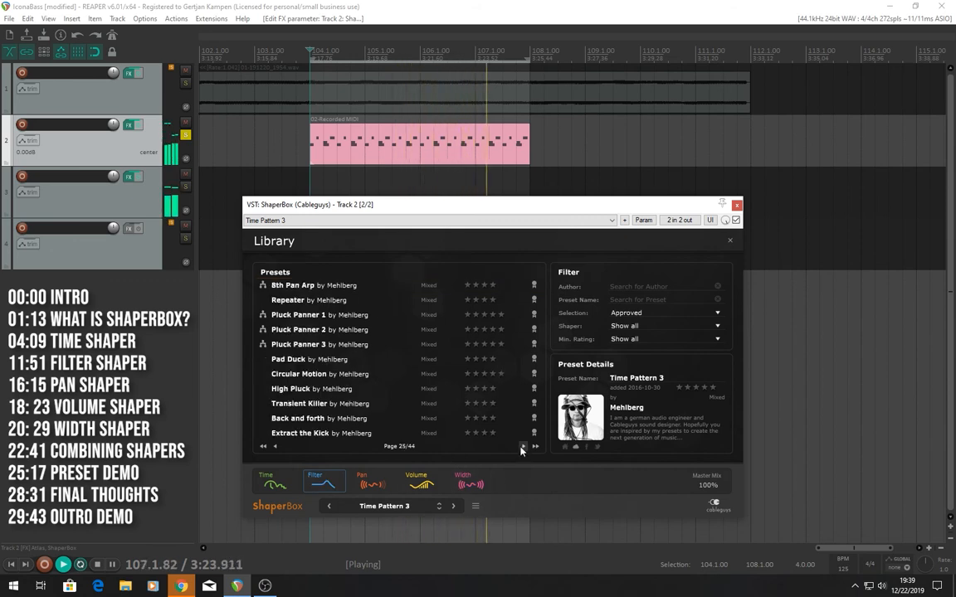
left_click(523, 448)
left_click(522, 447)
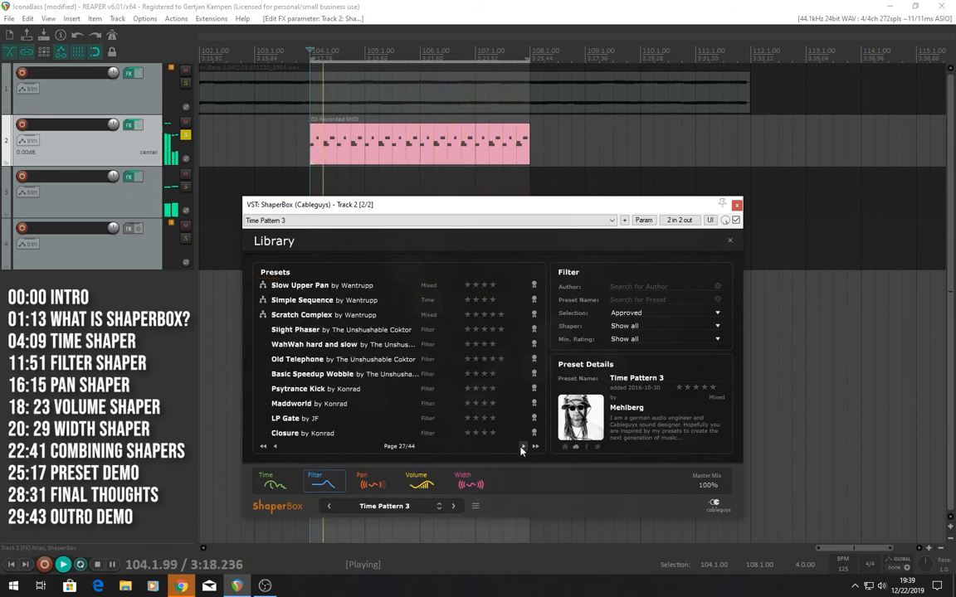
left_click(522, 447)
left_click(314, 315)
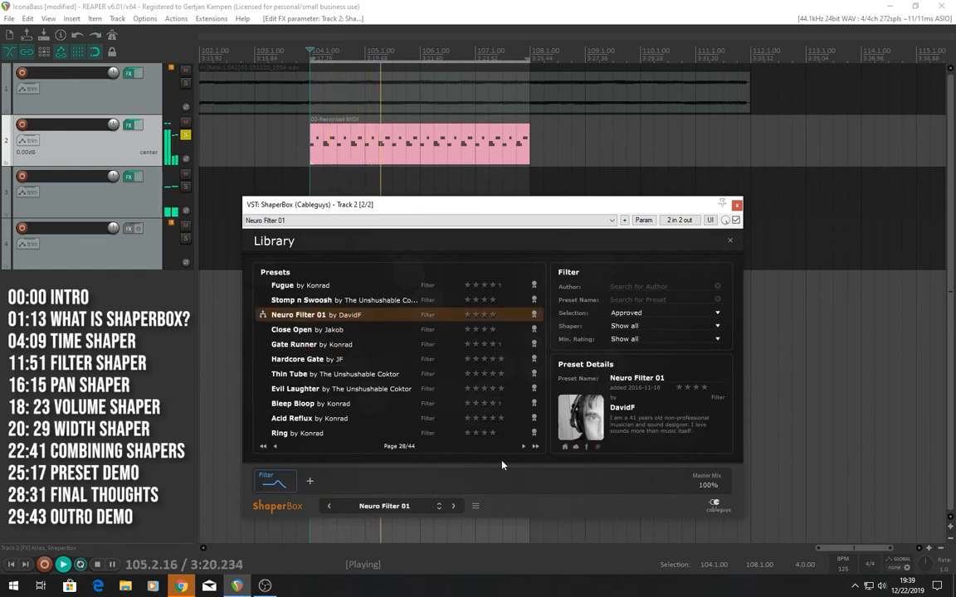
left_click(524, 449)
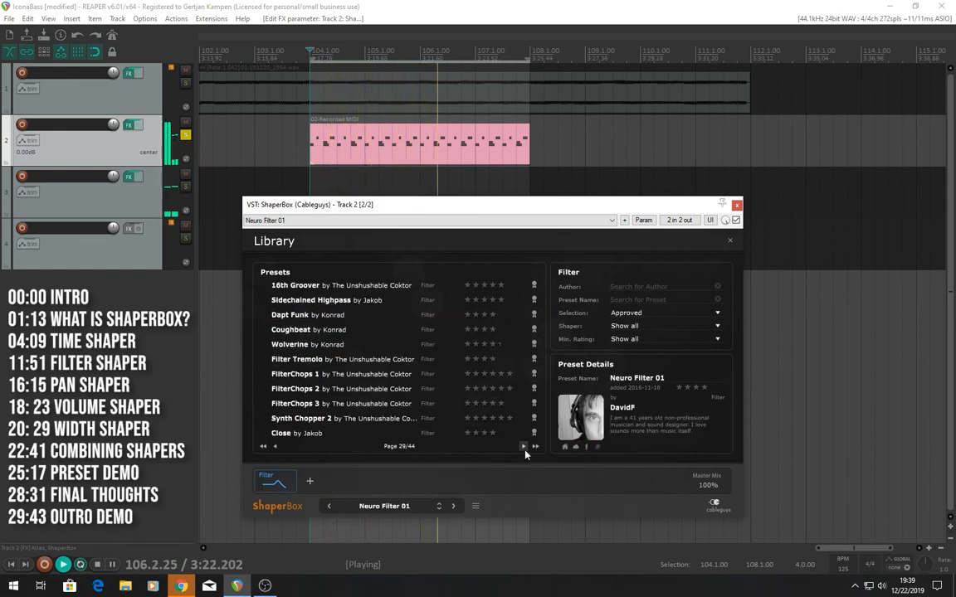
left_click(524, 449)
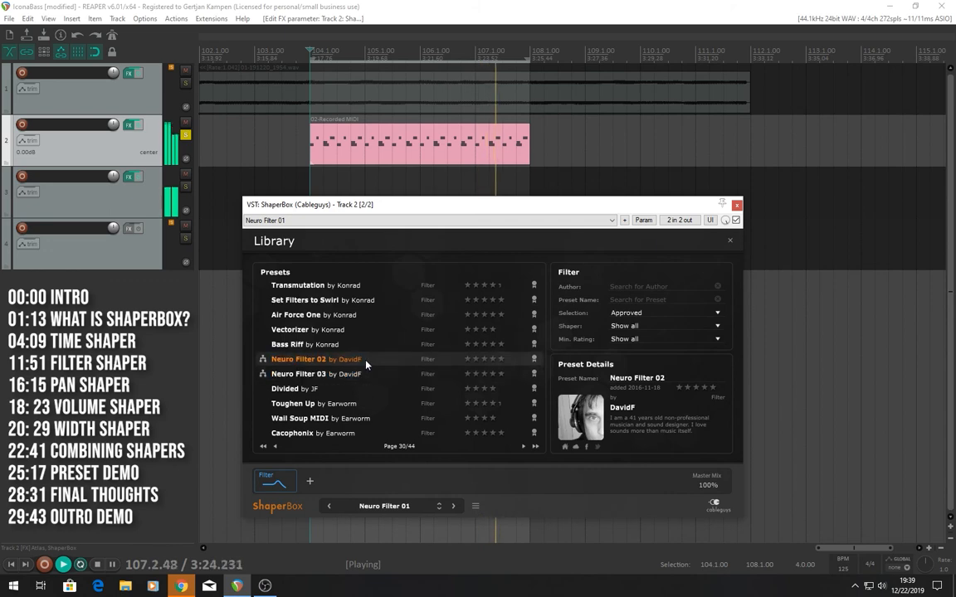
left_click(364, 362)
- Audition the Soft Scratch preset from page 35 of the preset library
left_click(524, 447)
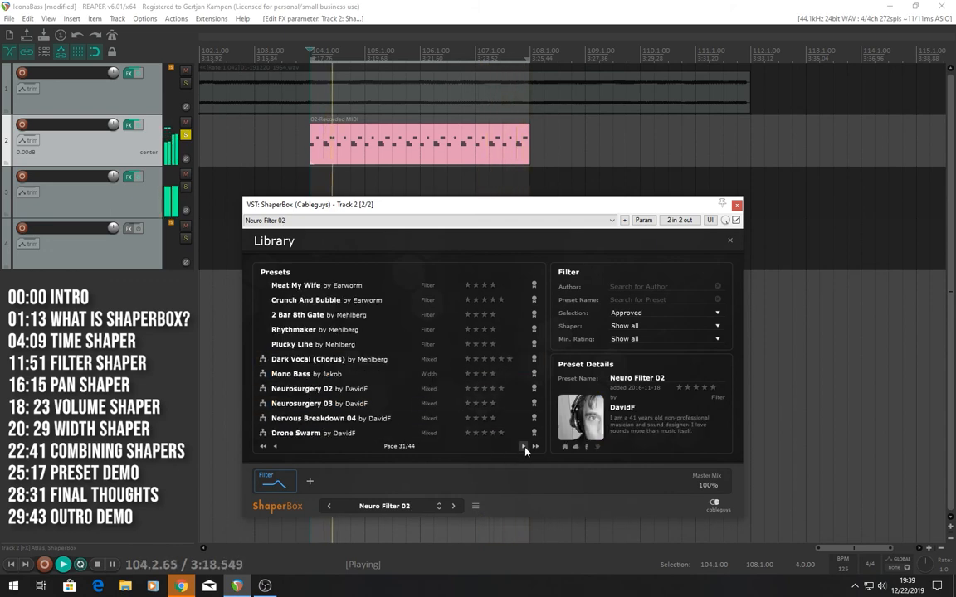
left_click(523, 448)
left_click(524, 447)
left_click(524, 447)
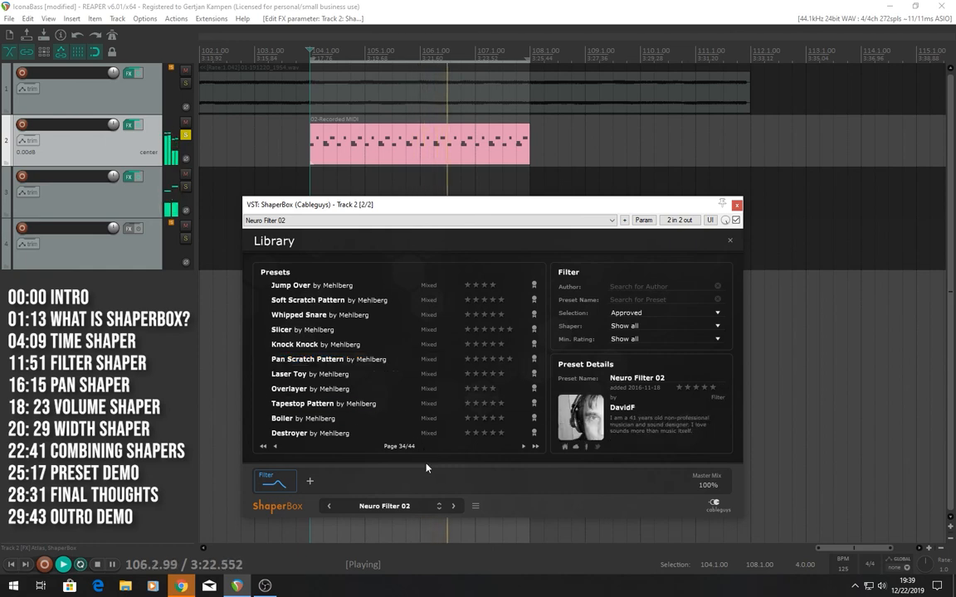
left_click(525, 447)
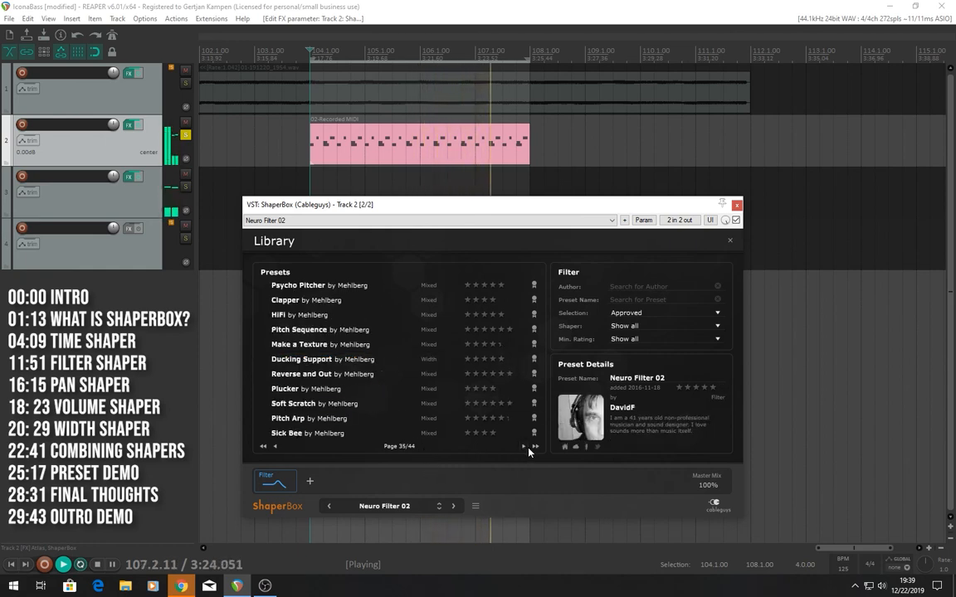
left_click(342, 405)
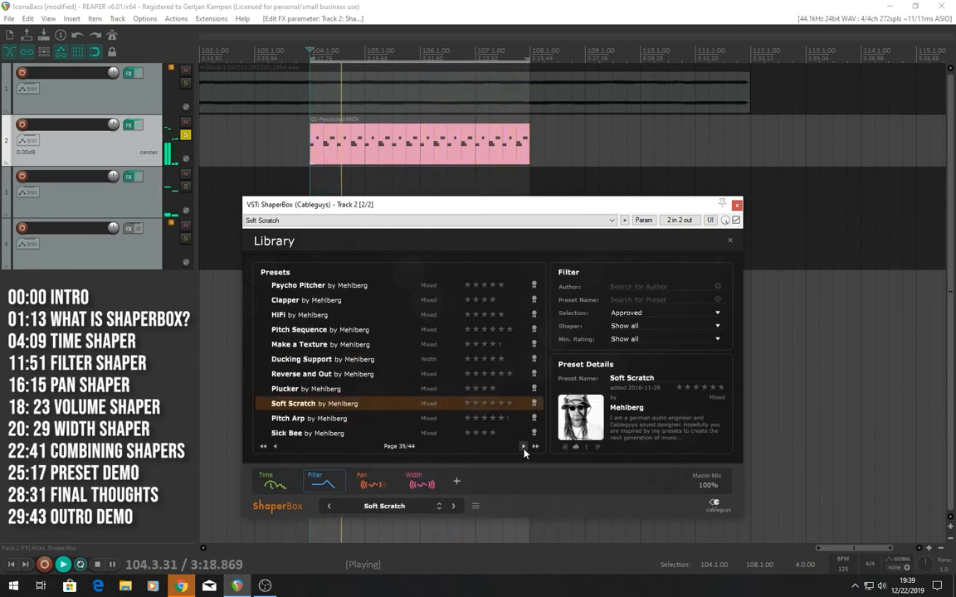
- Audition the Pitch Stutter preset from library page 39
left_click(524, 447)
left_click(523, 447)
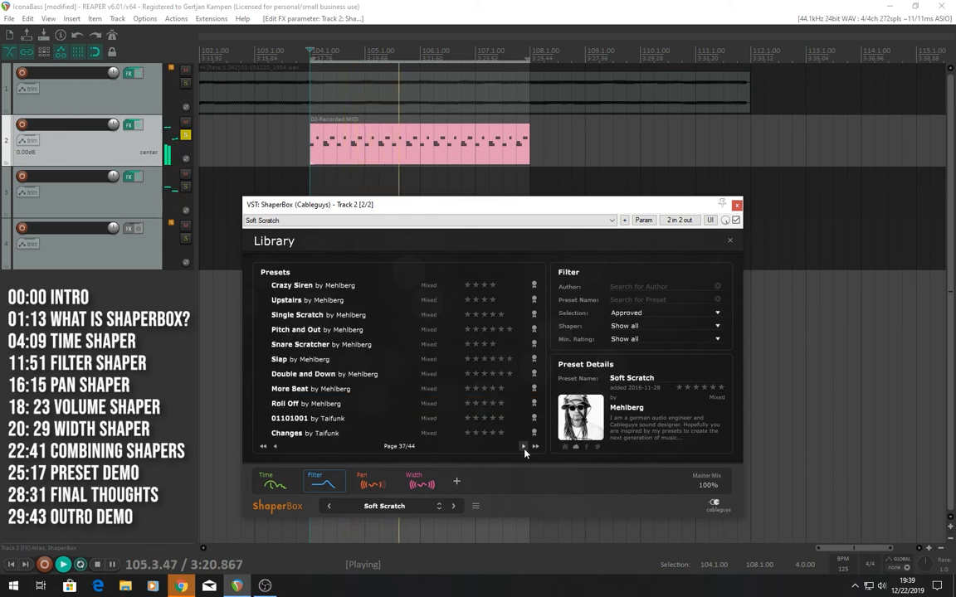
left_click(524, 447)
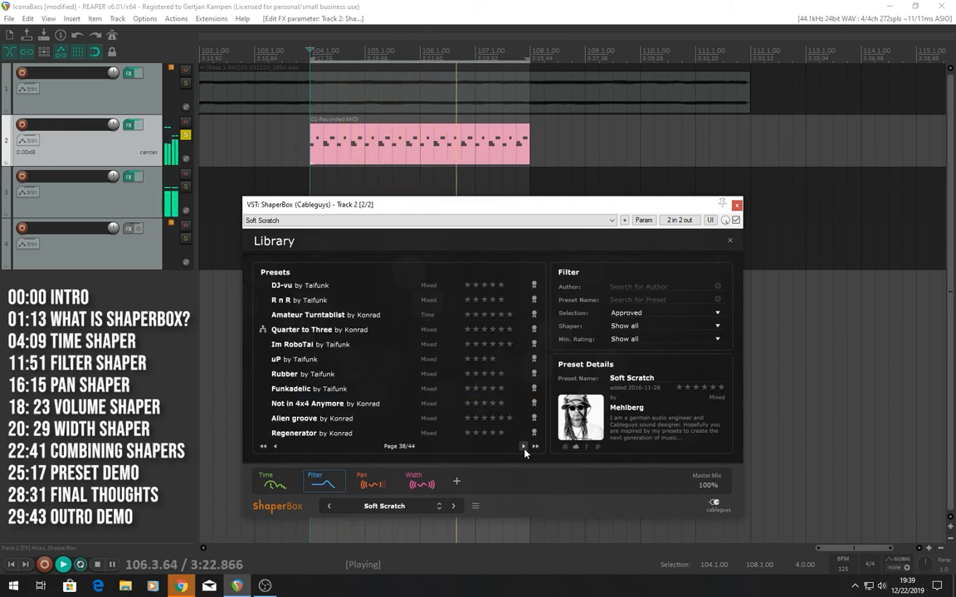
left_click(523, 447)
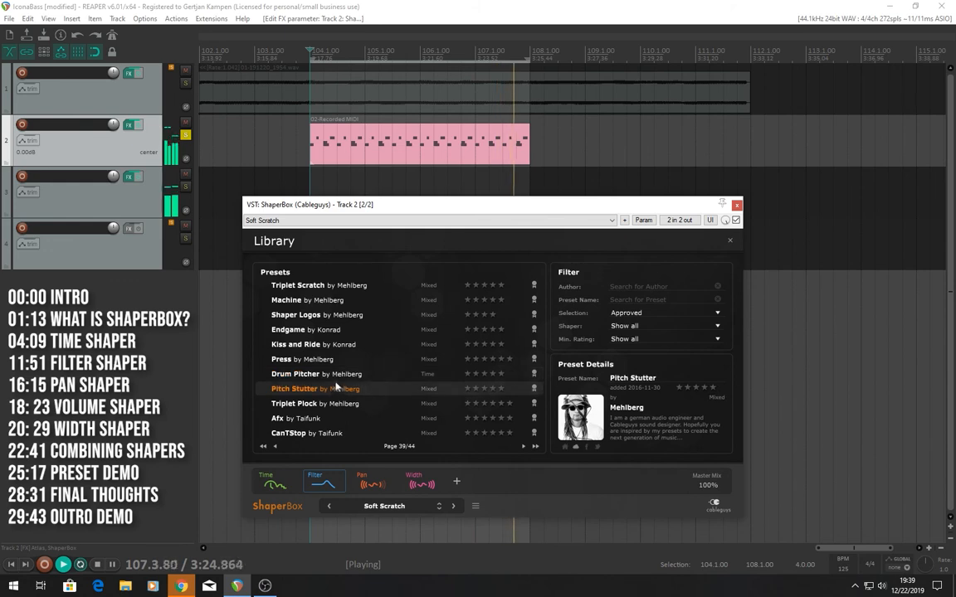
left_click(332, 389)
- Audition Wide Rhythm 2 and Wide Rhythm 3 from page 41 of the library
left_click(521, 448)
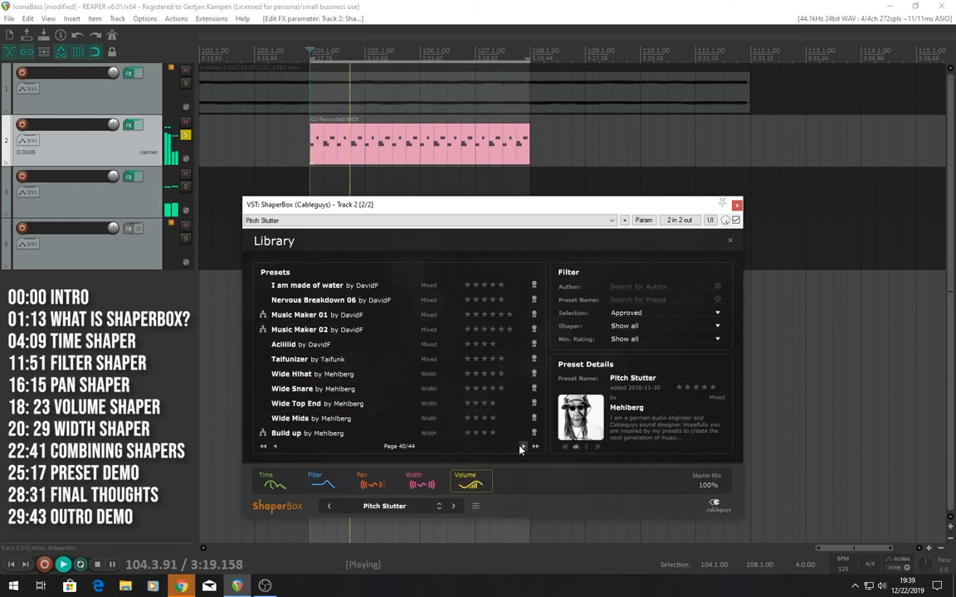
left_click(521, 447)
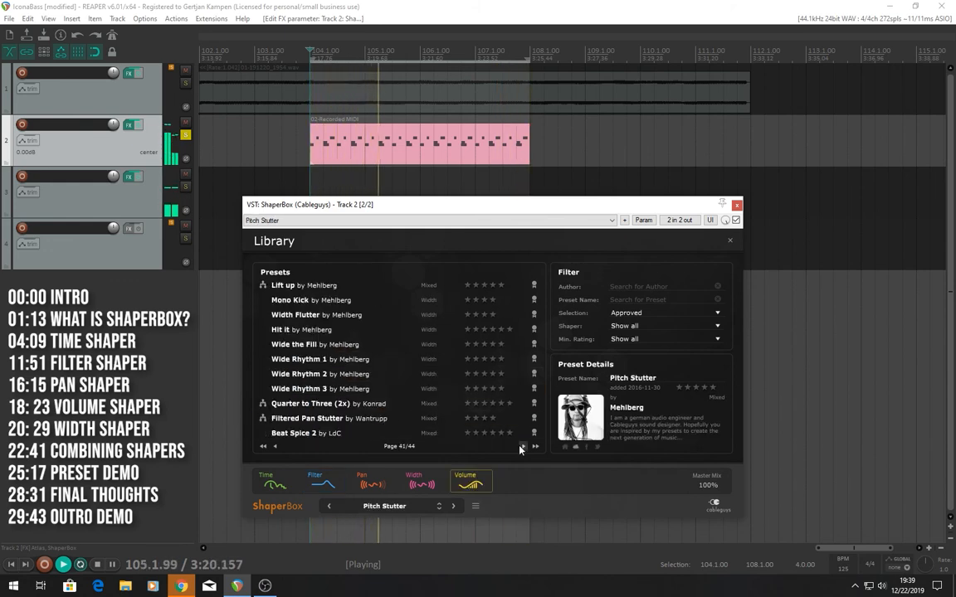
left_click(368, 373)
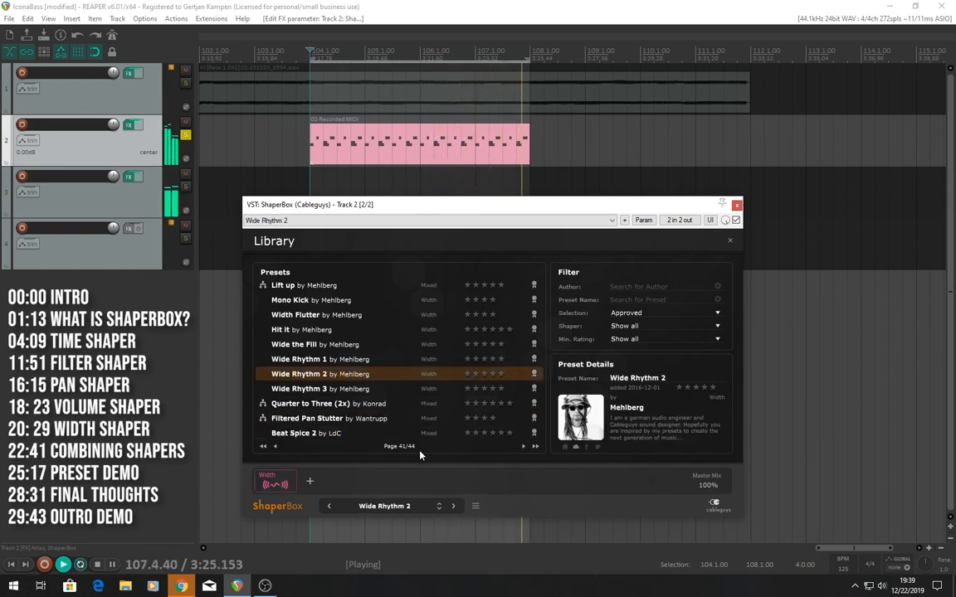
left_click(375, 389)
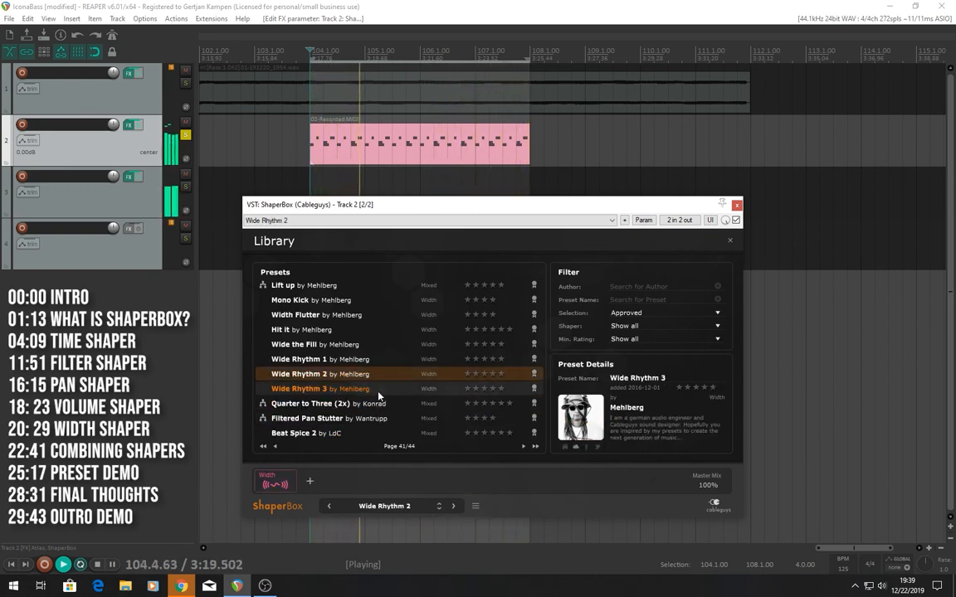
- Audition Nervous Breakdown 03 and Neurodancer 01 from library page 43
left_click(523, 448)
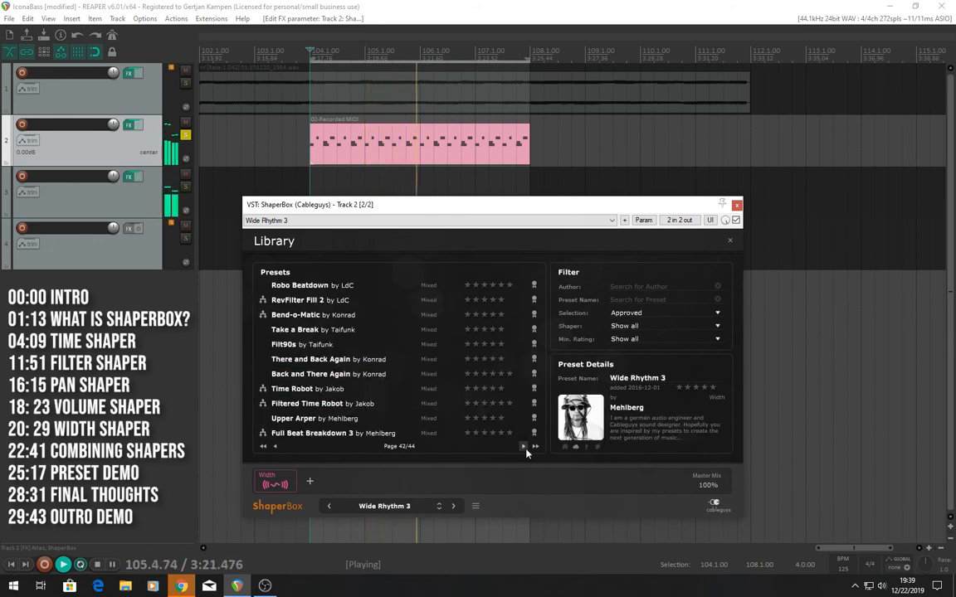
left_click(523, 447)
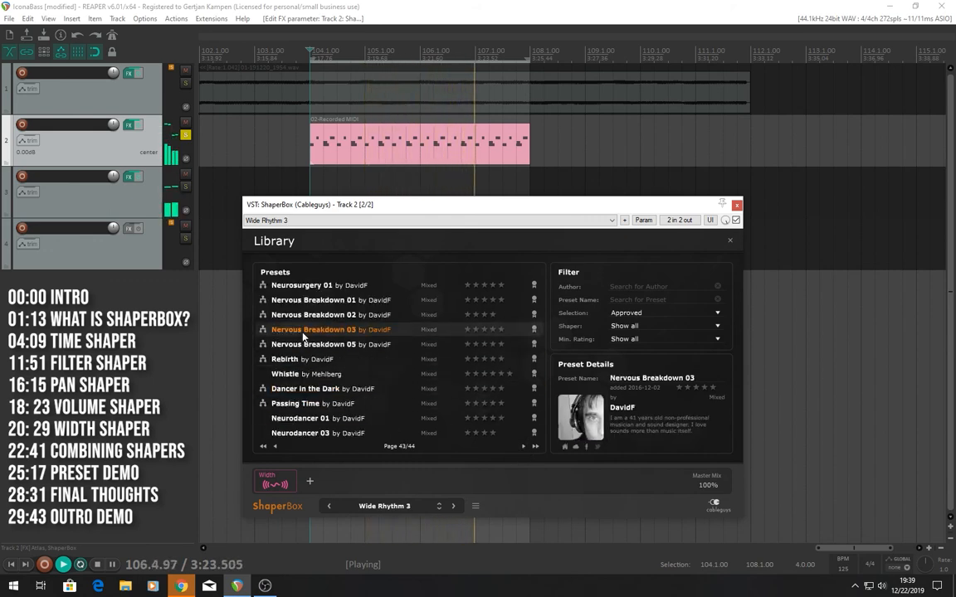
left_click(332, 329)
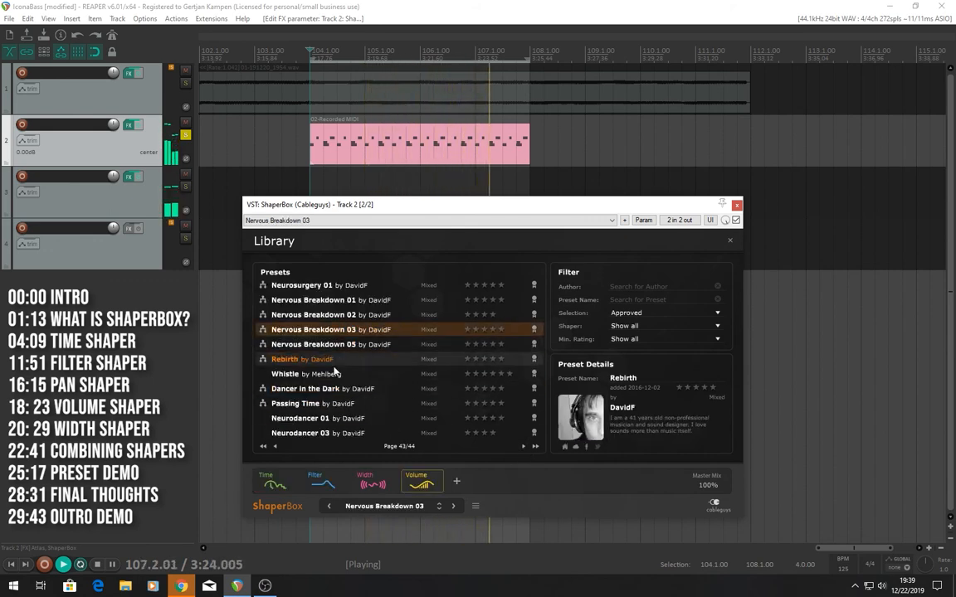
left_click(417, 420)
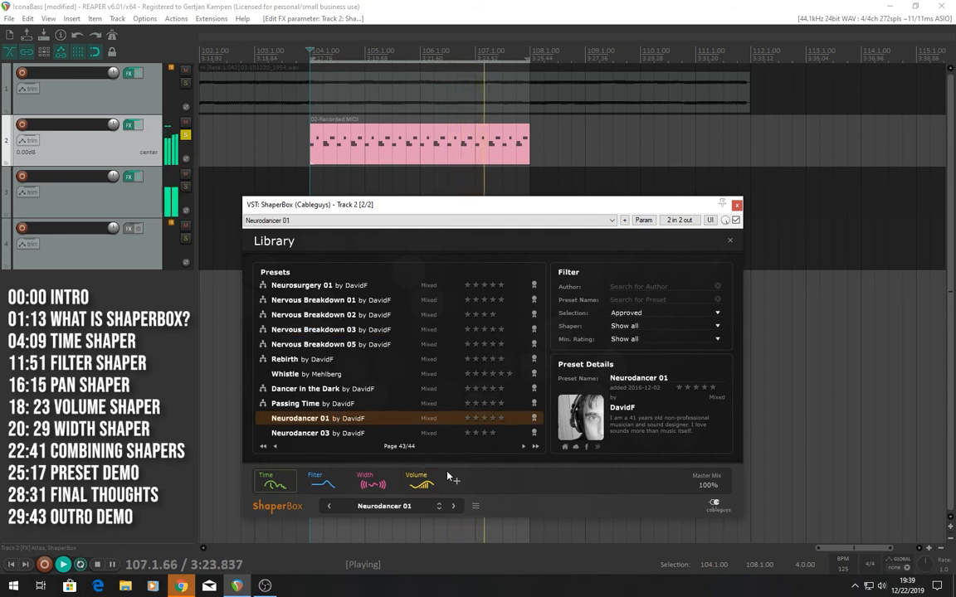
- Load Neurodancer 06 from library page 44 and inspect its Time, Pan, Width and Volume shapers, returning to Time
left_click(523, 447)
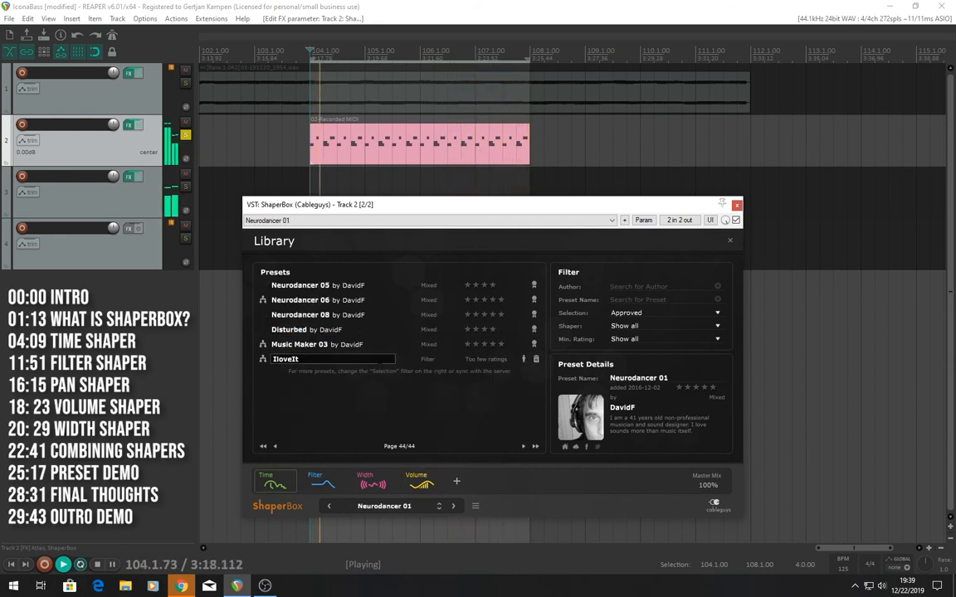
left_click(363, 302)
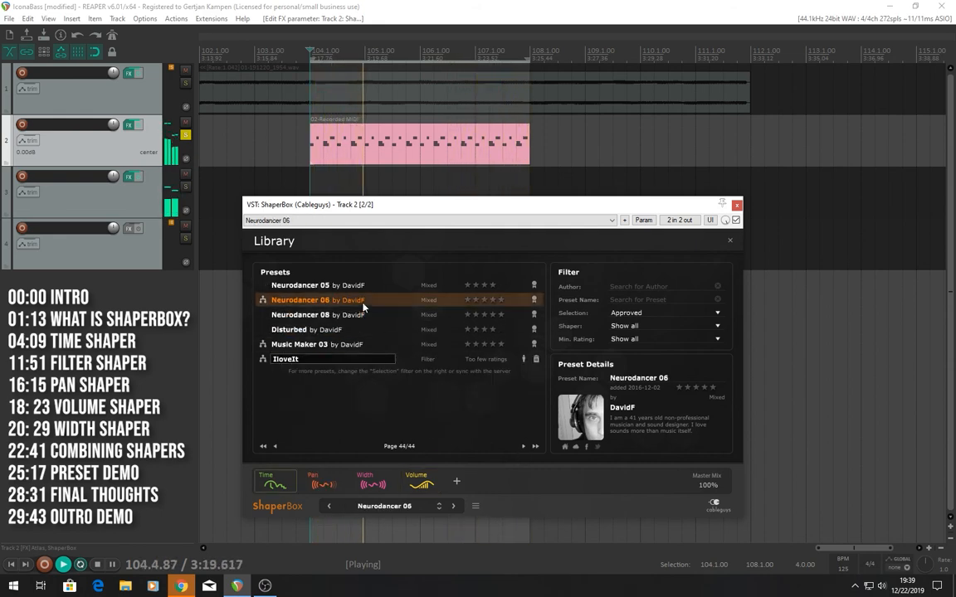
left_click(270, 479)
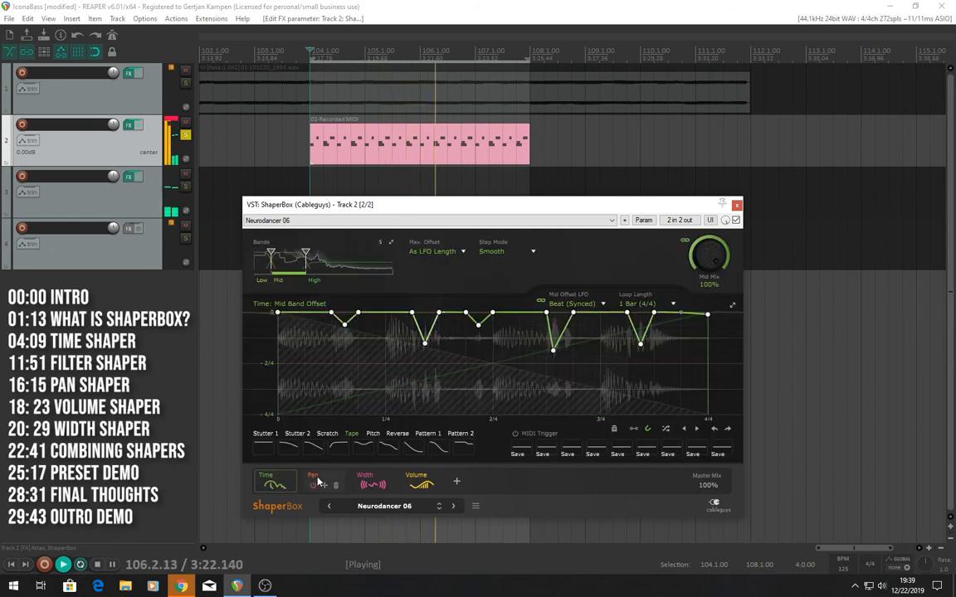
left_click(317, 481)
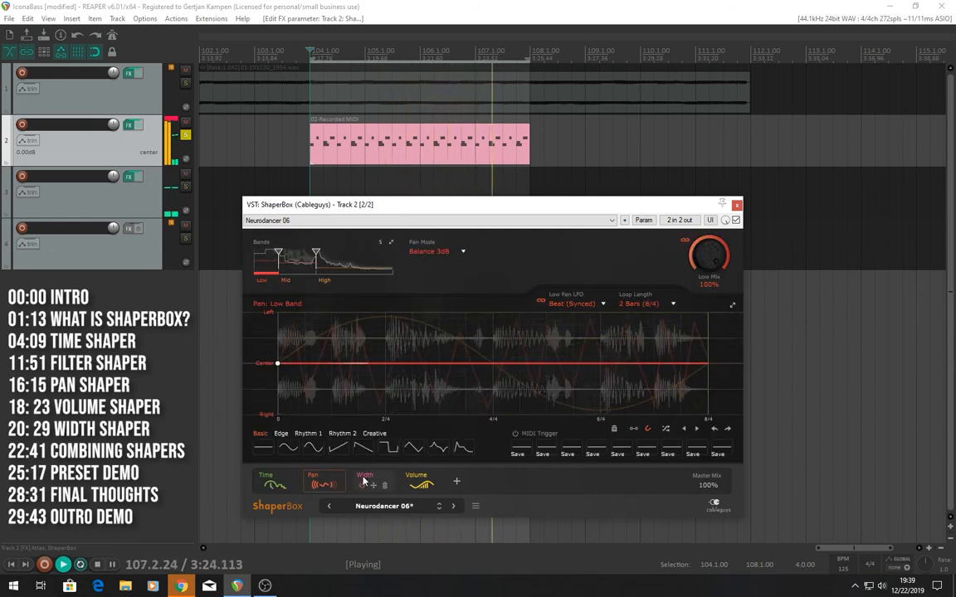
left_click(367, 482)
left_click(411, 482)
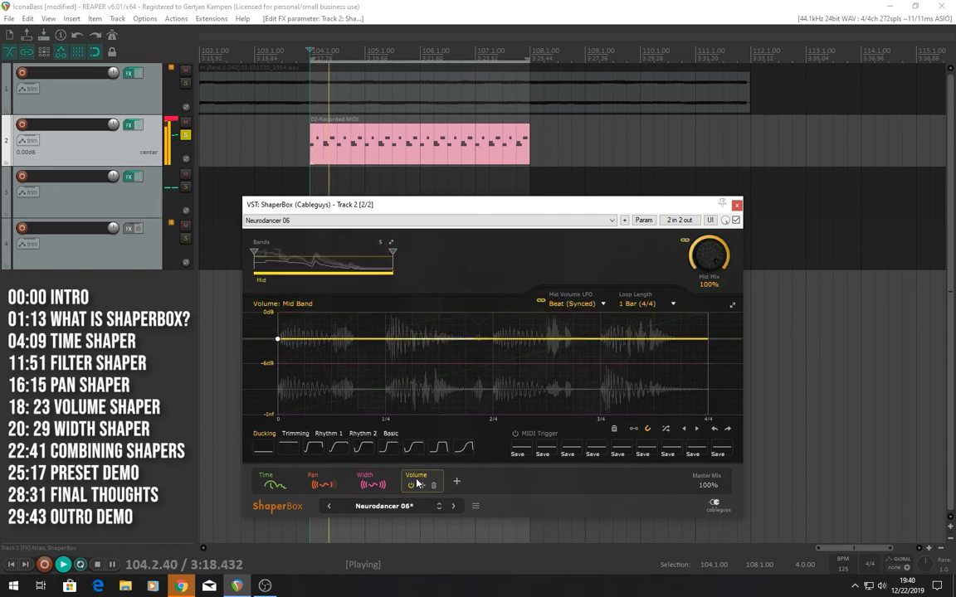
left_click(370, 479)
left_click(274, 480)
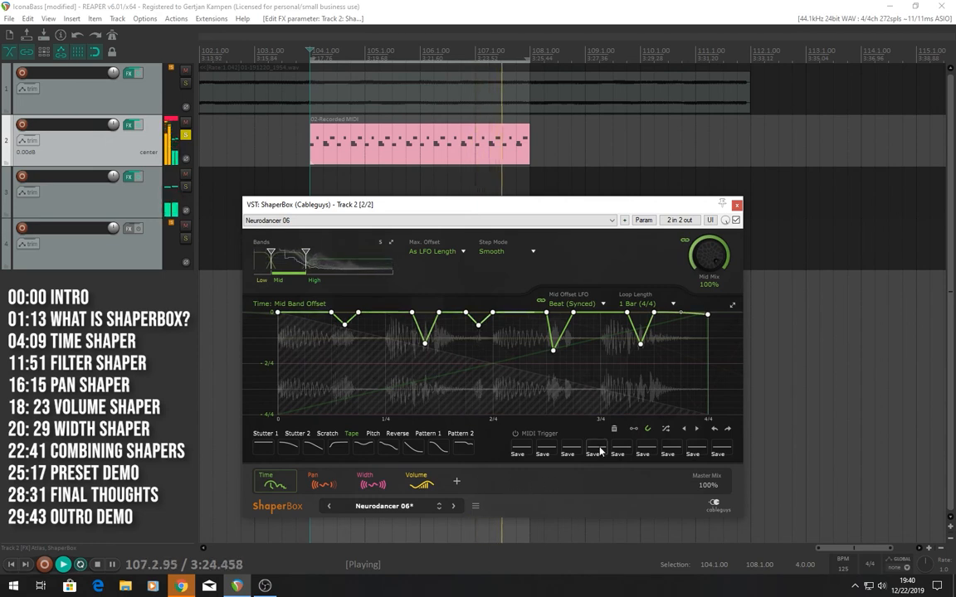
- Randomize the existing points of the Time shaper's mid band offset wave five times during playback
left_click(665, 430)
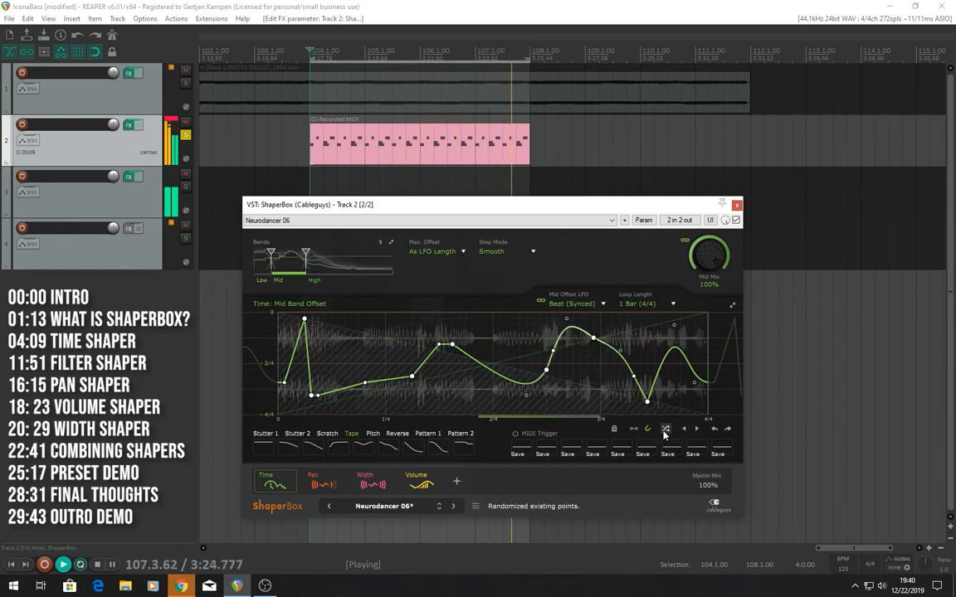
left_click(665, 430)
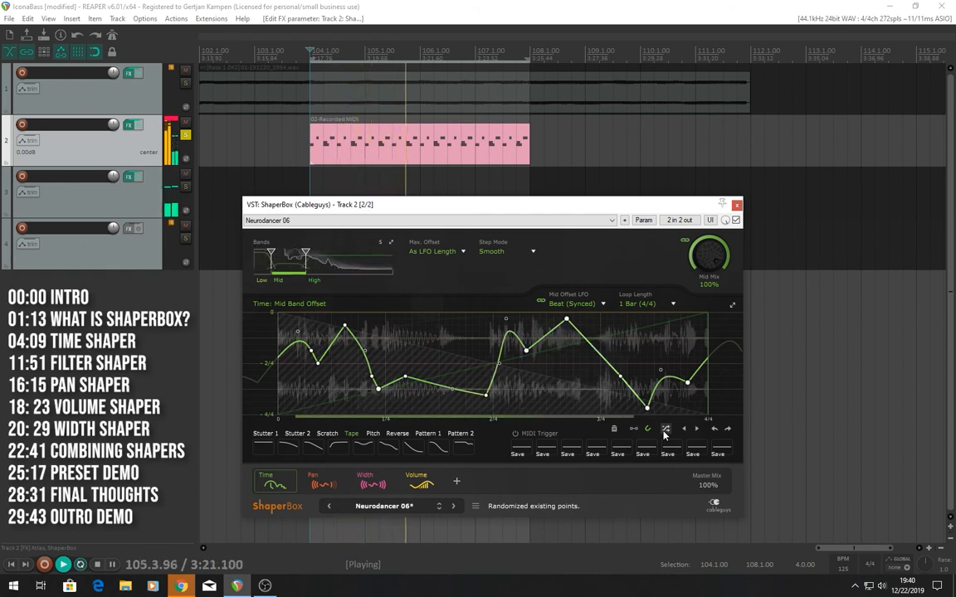
left_click(664, 432)
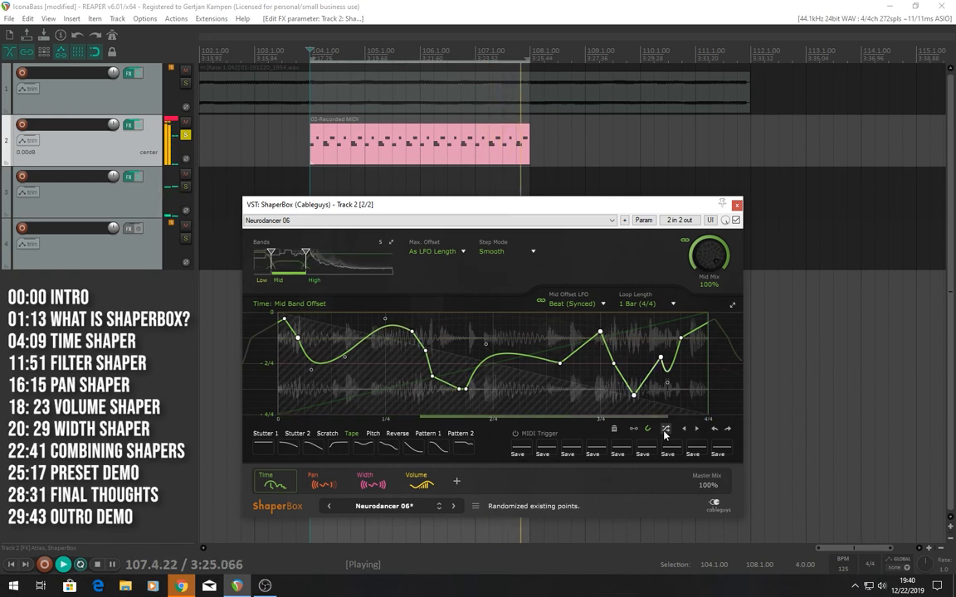
left_click(665, 430)
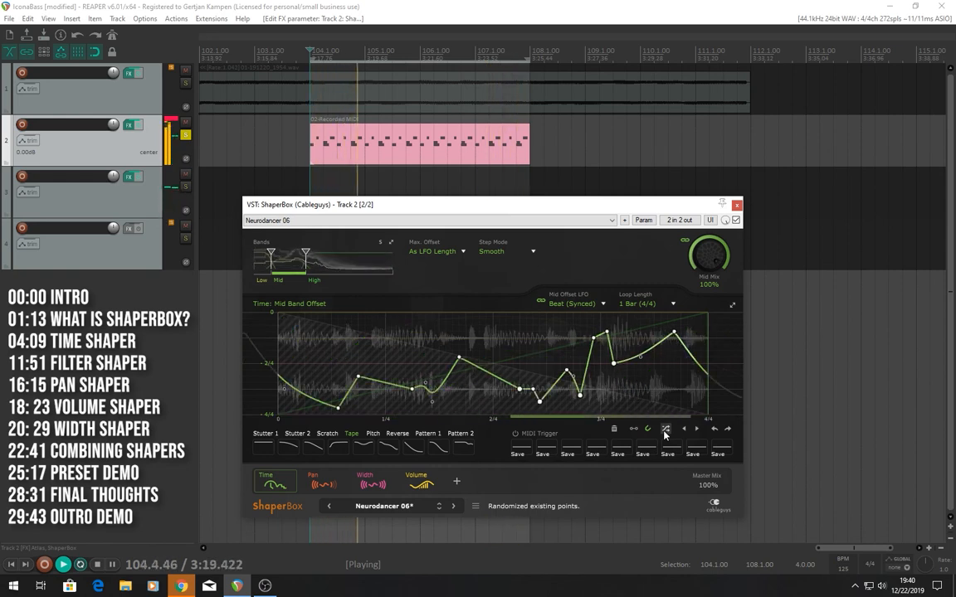
left_click(664, 431)
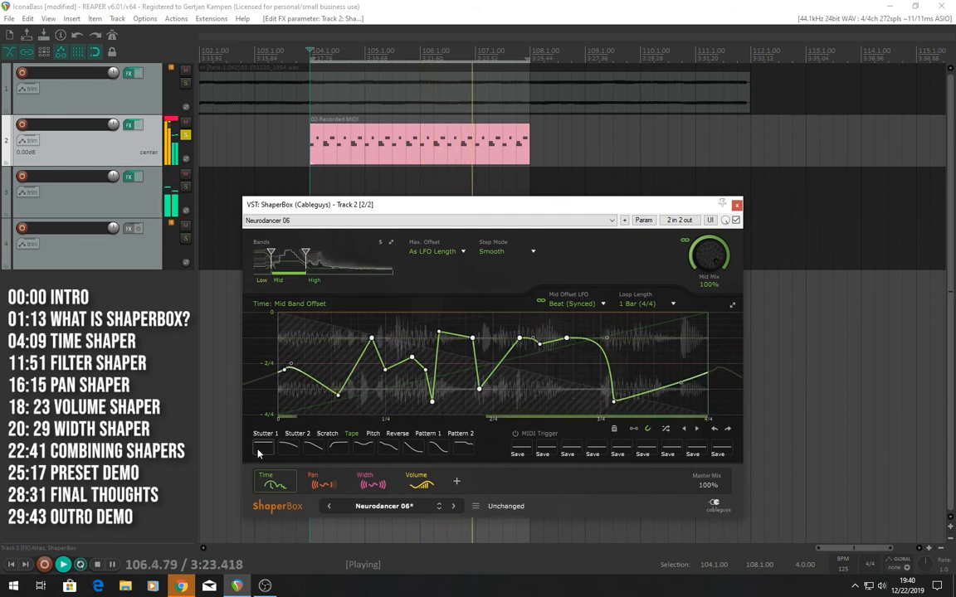
- Audition Disturbed from library page 44, load Neurodancer 01 from page 43 with its Time wave shown, and stop playback
left_click(365, 506)
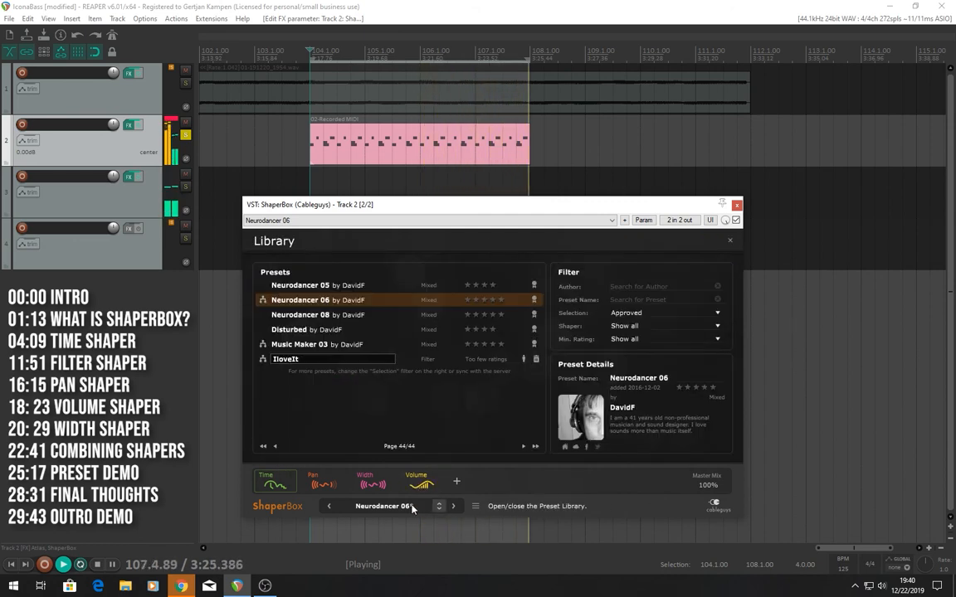
left_click(336, 331)
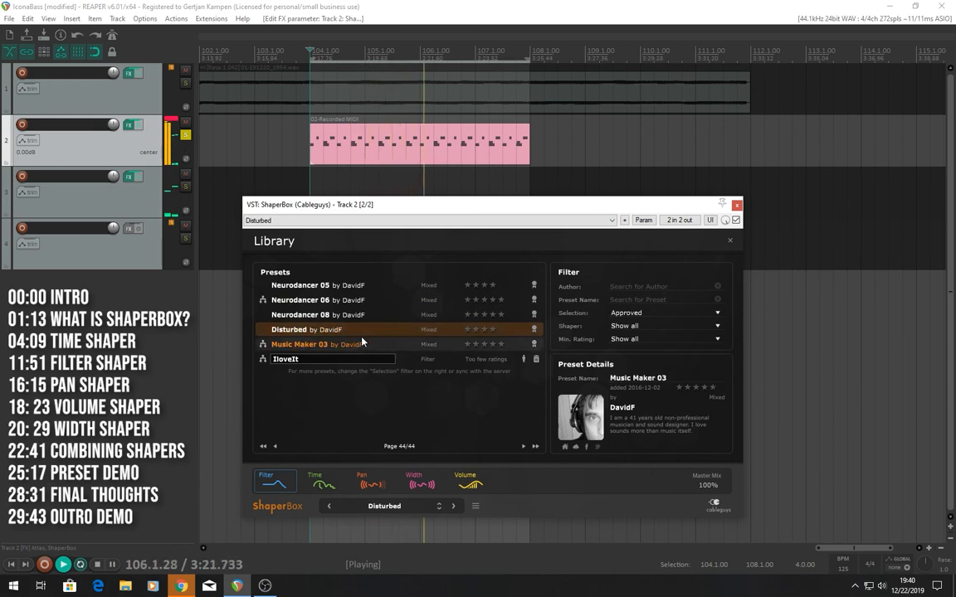
left_click(276, 446)
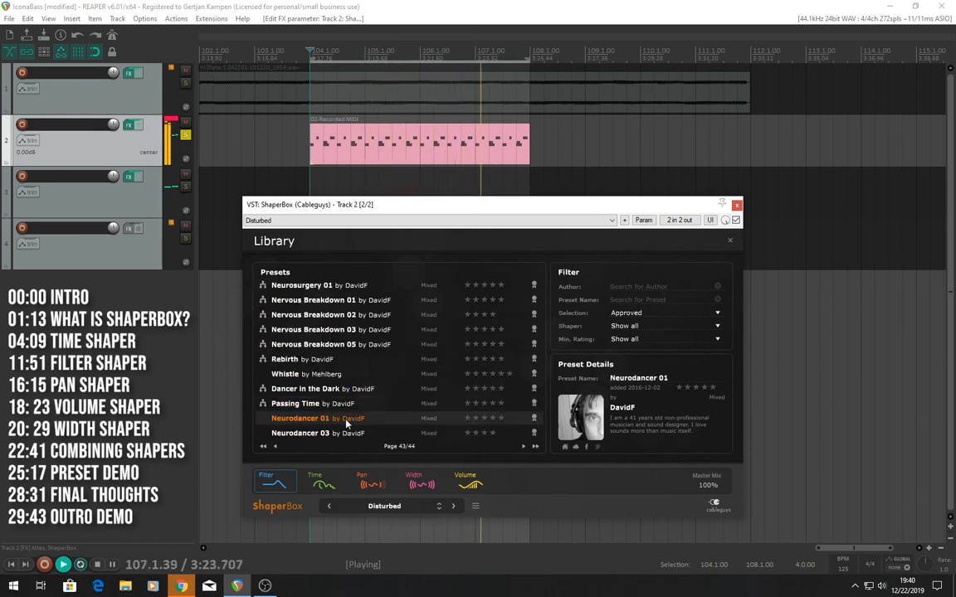
left_click(346, 419)
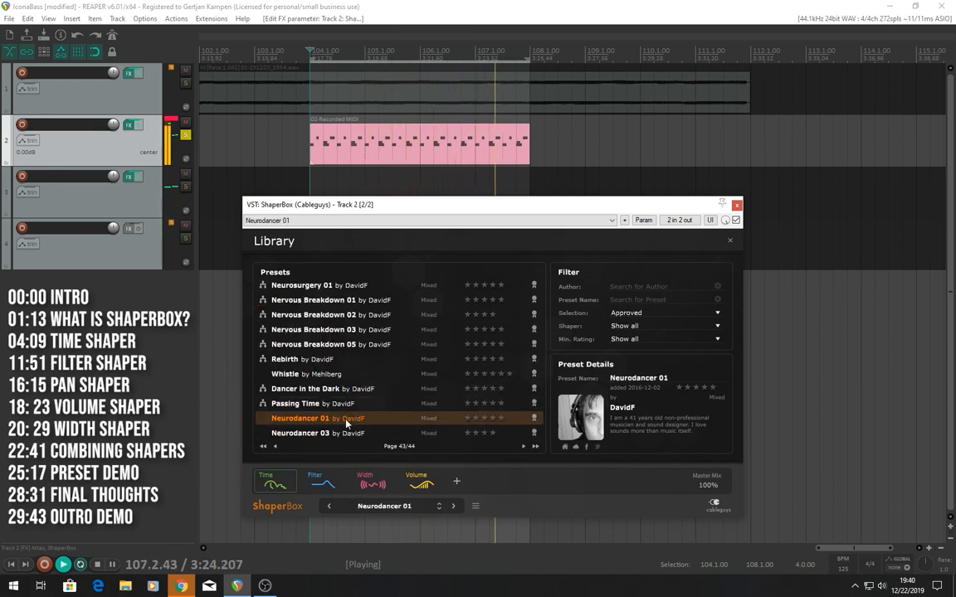
left_click(263, 487)
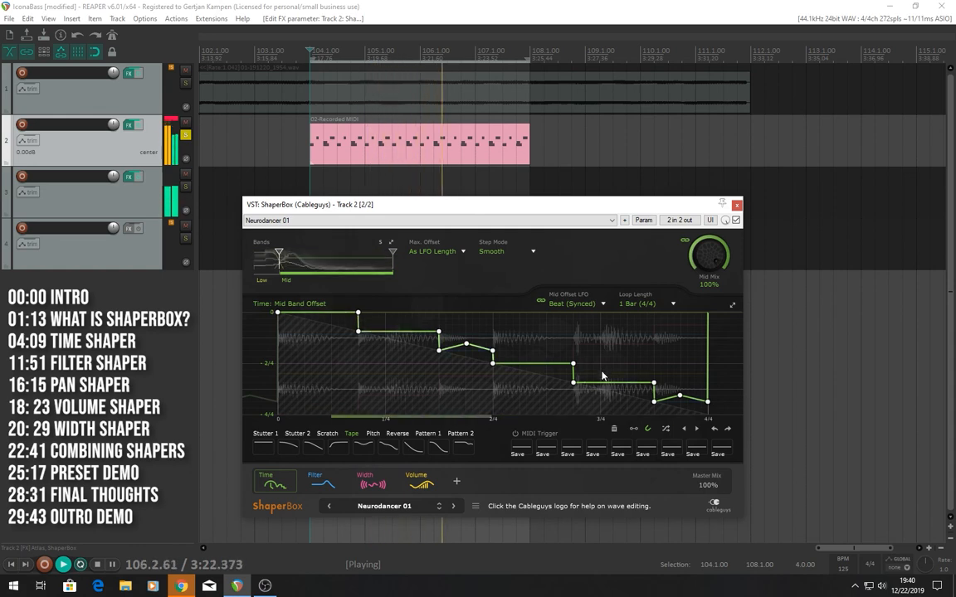
key("space")
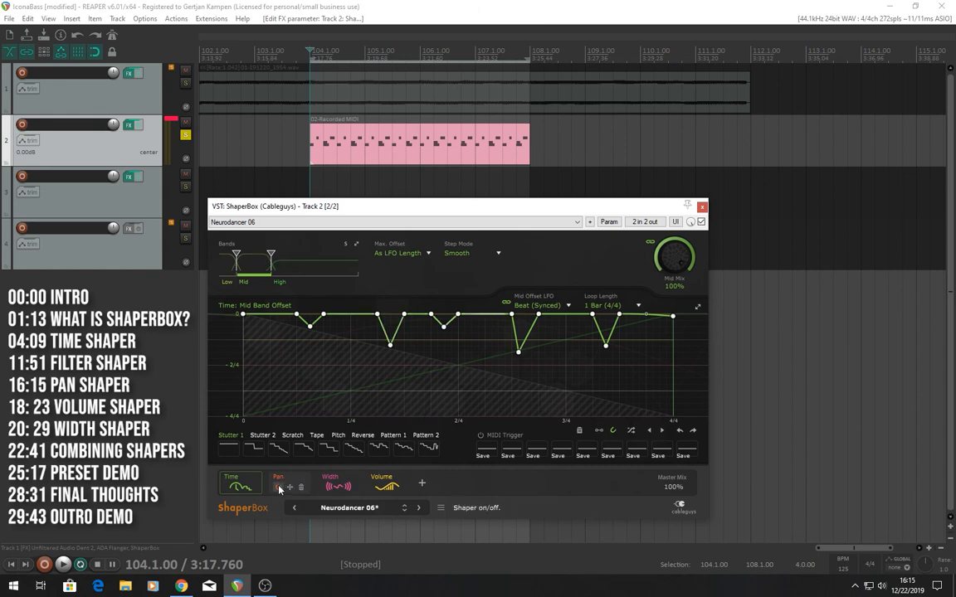
- Show the Time shaper's Tape wave presets and the Pan shaper of Neurodancer 06, and shift the plugin window slightly sideways
left_click(317, 436)
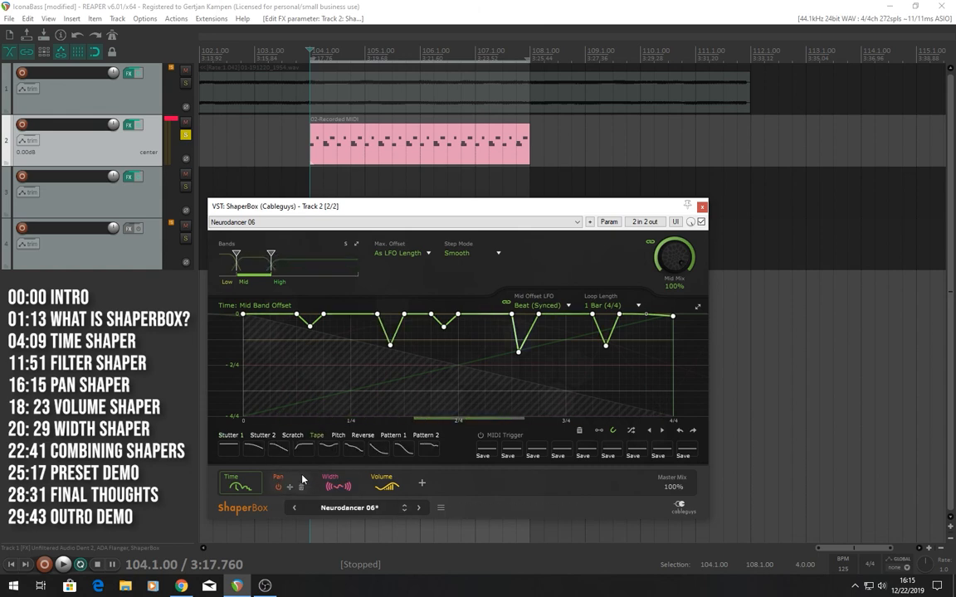
left_click(297, 480)
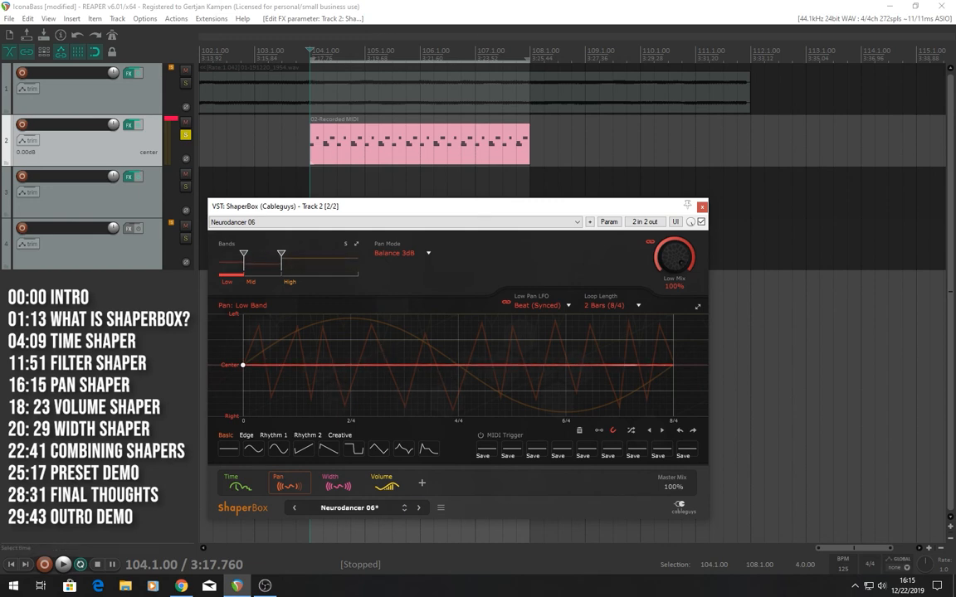
left_click_drag(583, 204, 618, 203)
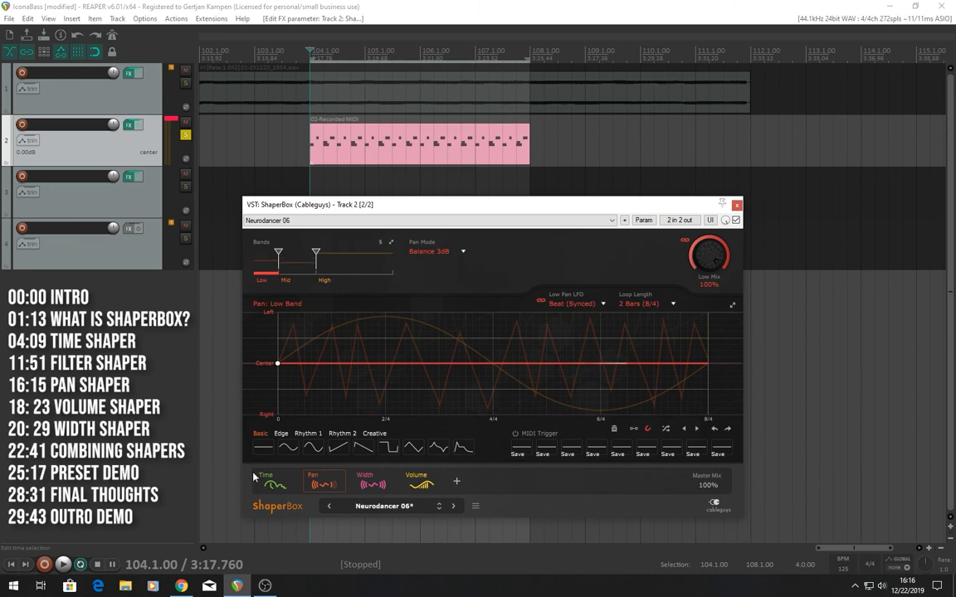
- Remove the Pan, Width and Volume shapers from the Neurodancer 06 chain on track 2, keeping only the Time shaper
mouse_move(289, 493)
left_click(388, 508)
left_click(388, 508)
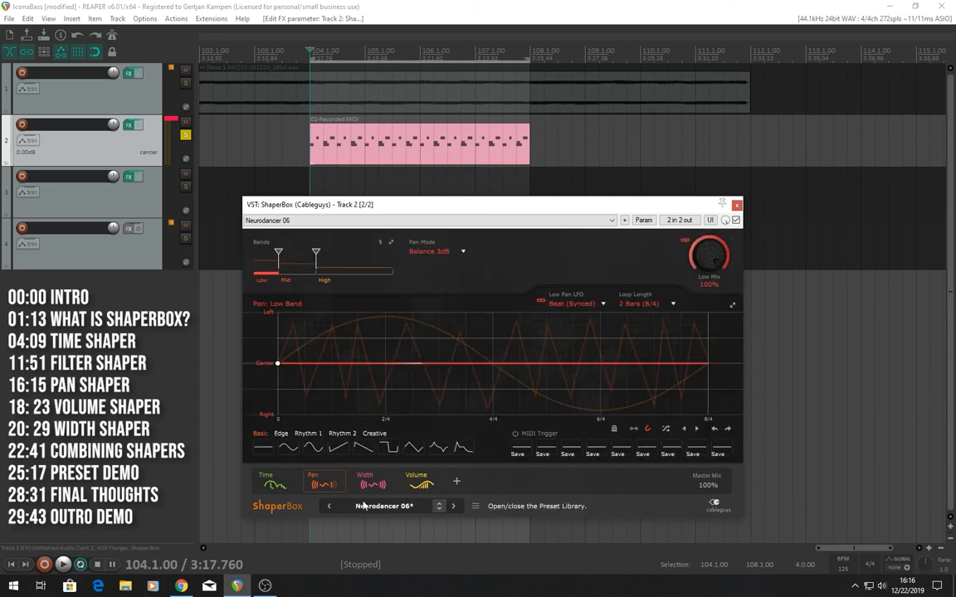
left_click(336, 486)
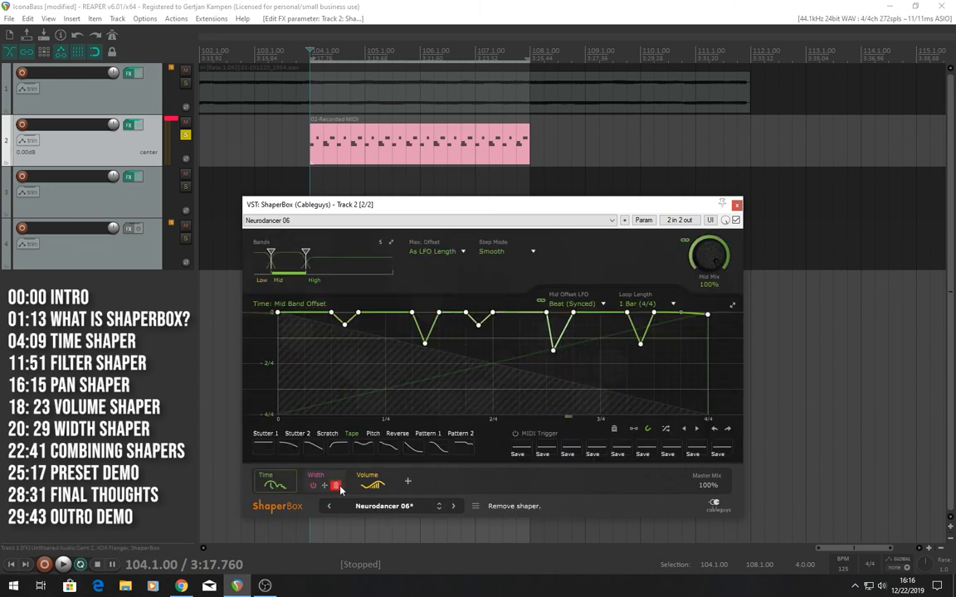
left_click(337, 487)
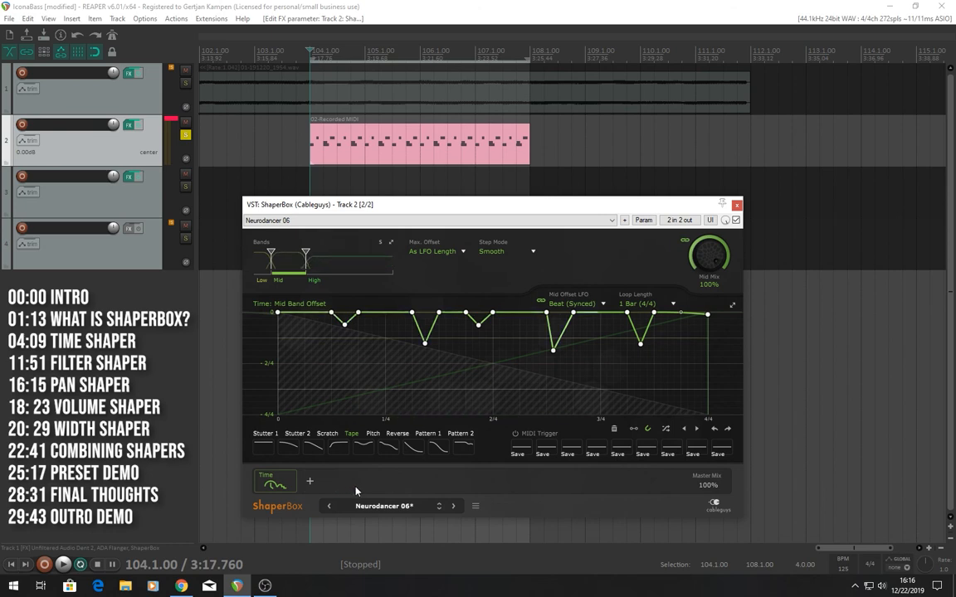
- Flatten the Time shaper's offset wave, stretch the mid band across the full frequency range, and start playback
left_click(263, 446)
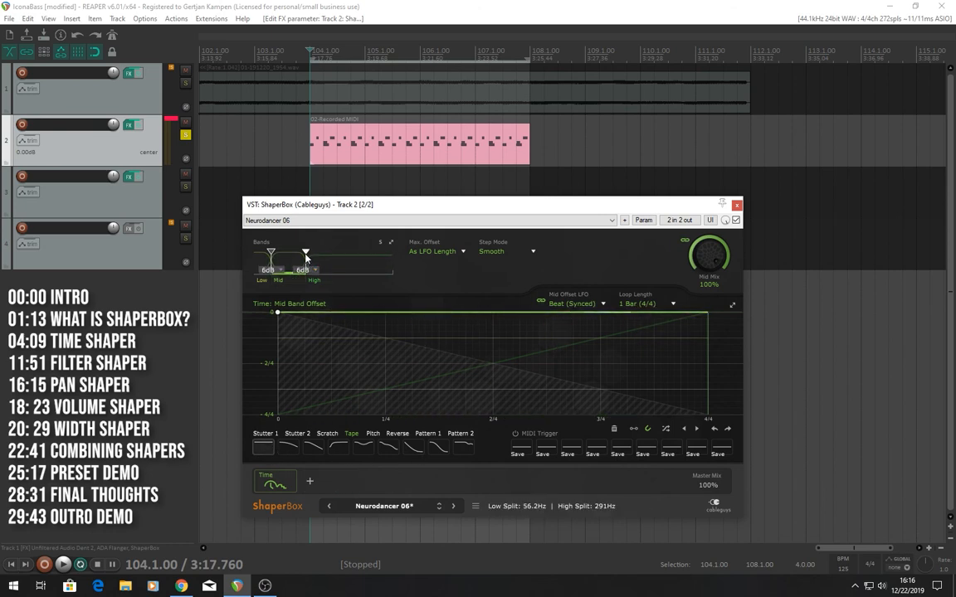
left_click_drag(305, 254, 393, 252)
left_click_drag(271, 253, 247, 249)
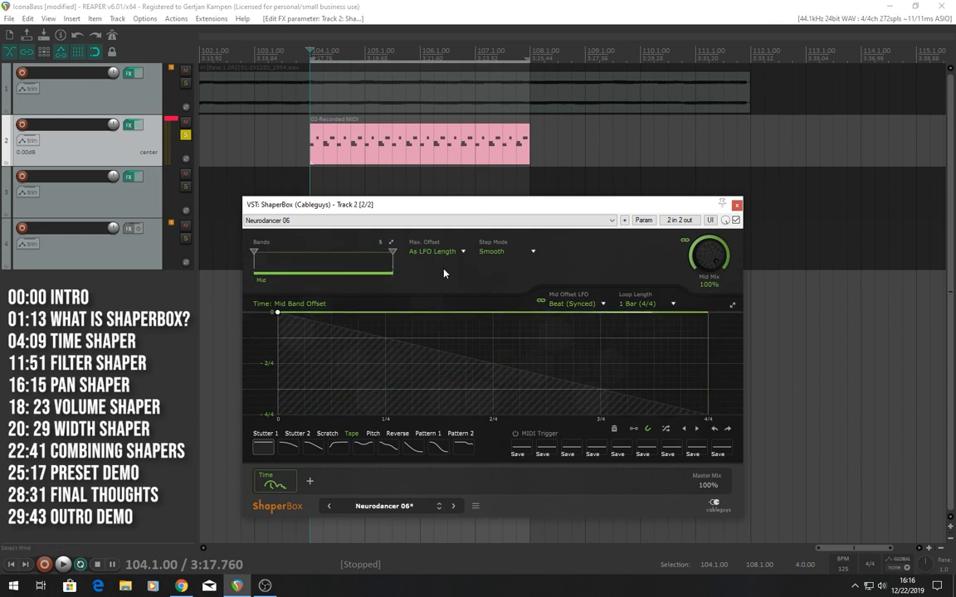
key("space")
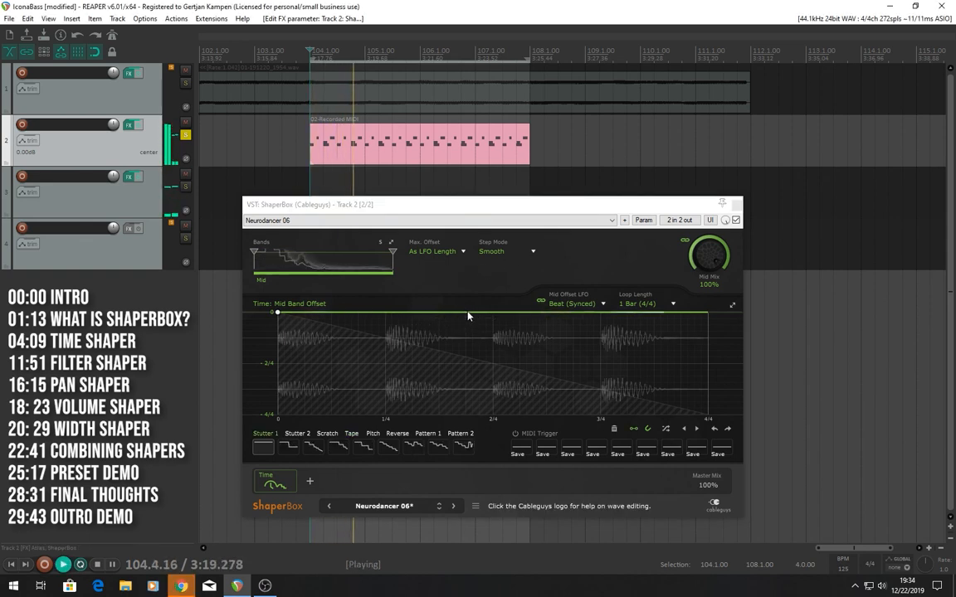
- Draw shallow stutter steps around 2/4 and descending step pairs before 4/4 and 1/4 in the flat Time wave
left_click_drag(473, 314, 489, 321)
left_click(529, 324)
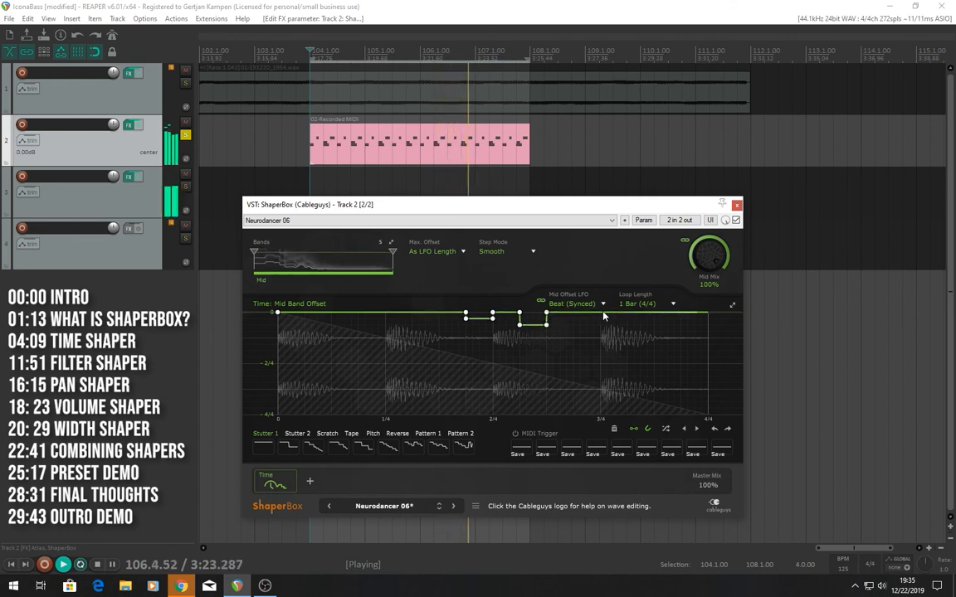
left_click(667, 324)
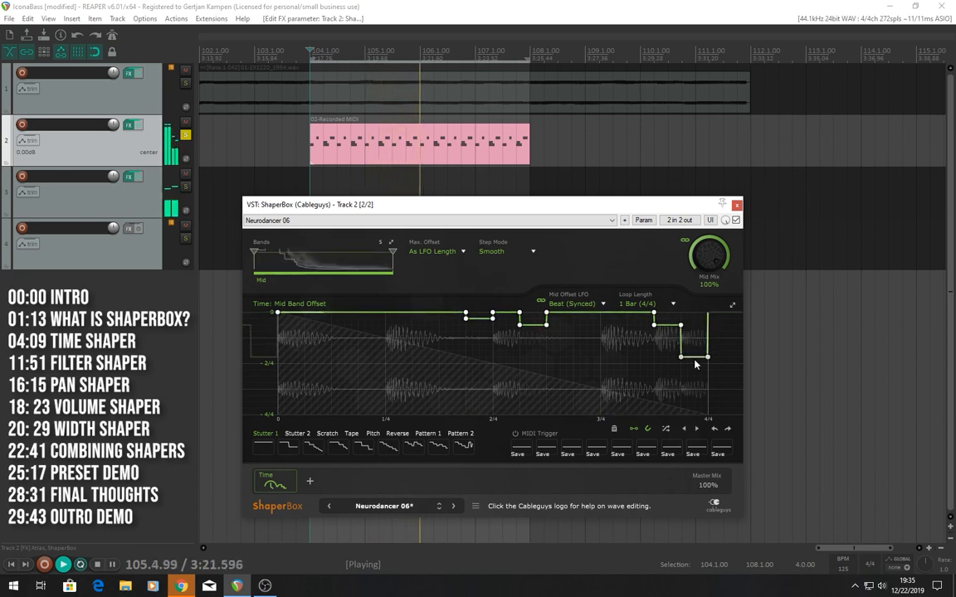
left_click(371, 334)
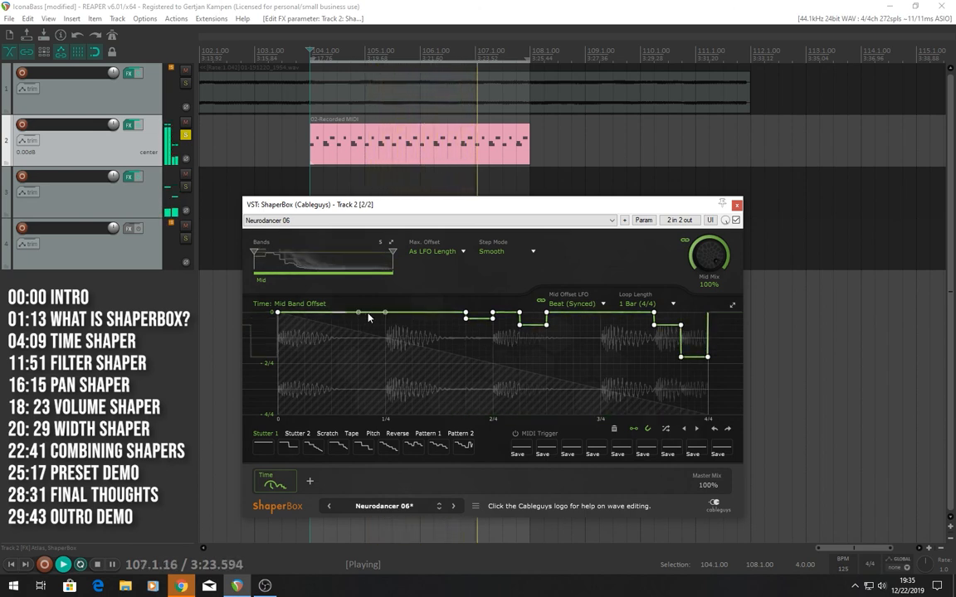
left_click(348, 326)
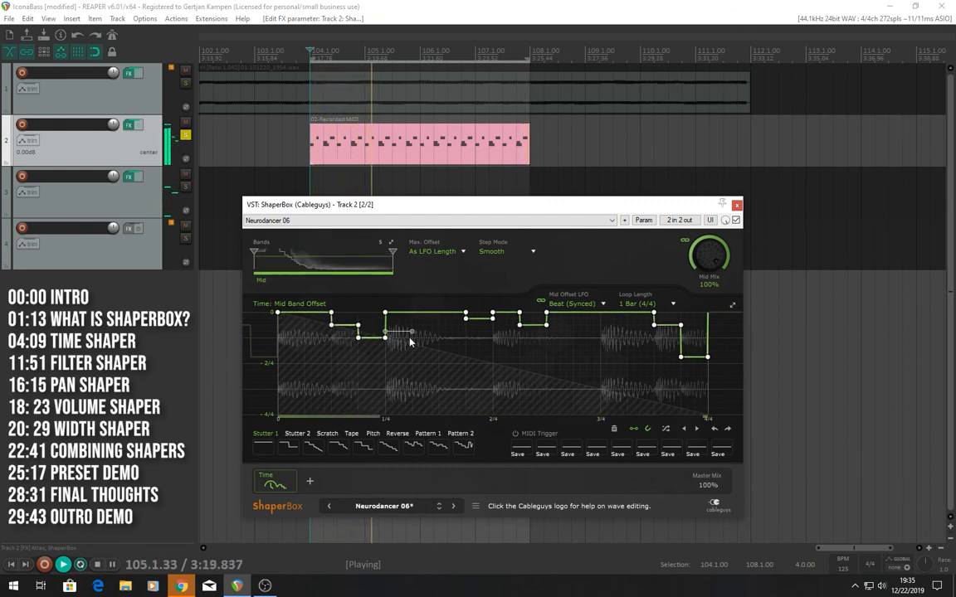
- Slope the steps on both sides of 1/4 and before 4/4 into ramps, and add a deeper sloped step before 3/4
left_click_drag(385, 337, 385, 319)
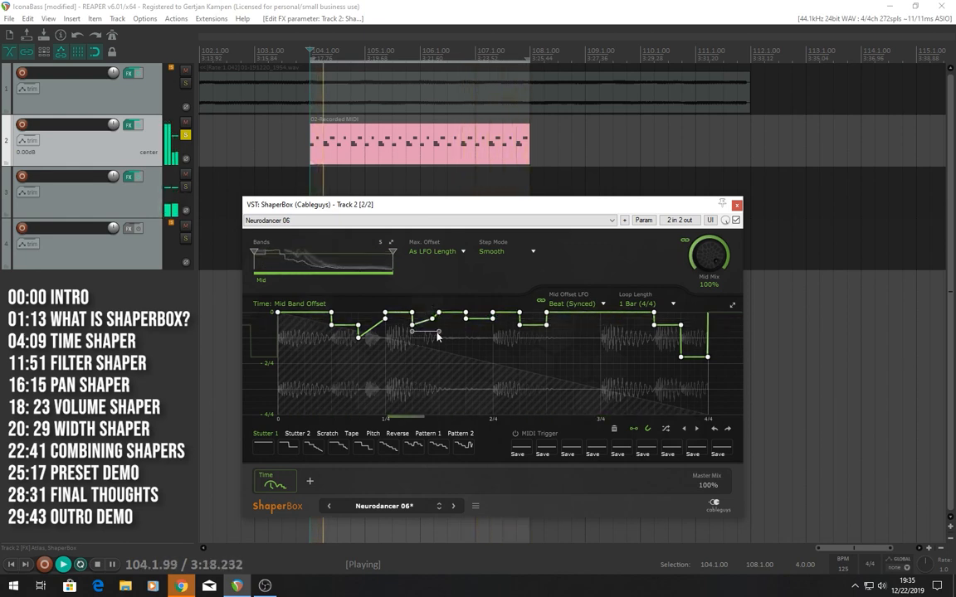
left_click_drag(434, 327, 439, 342)
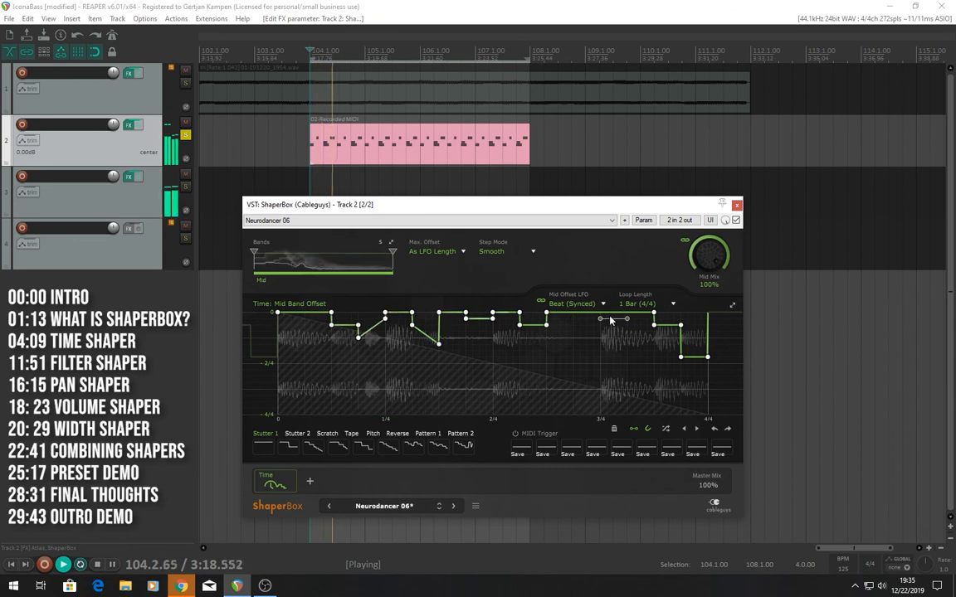
left_click(668, 331)
left_click_drag(667, 332, 681, 329)
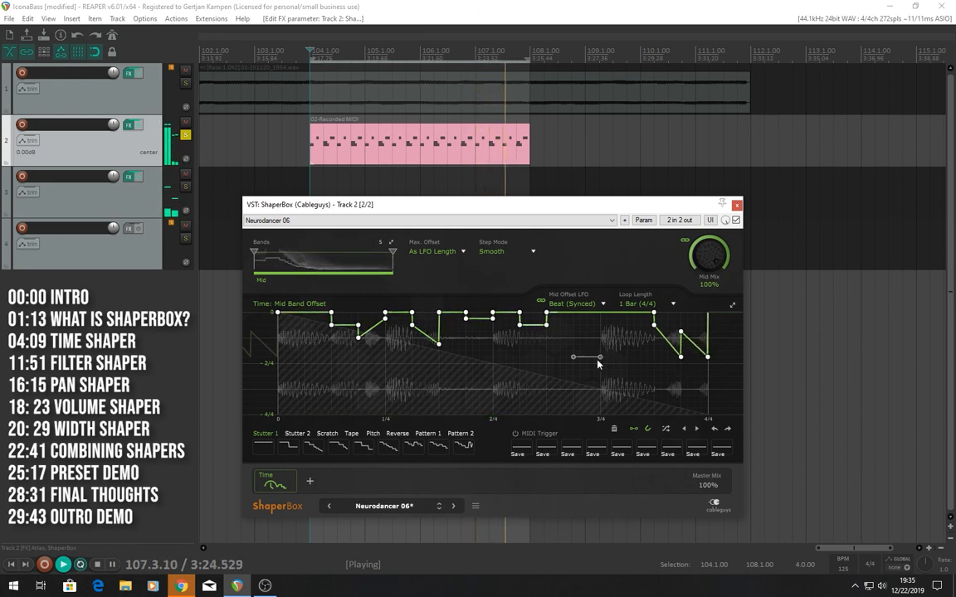
mouse_move(591, 319)
left_mouse_down()
mouse_move(573, 371)
mouse_move(602, 378)
mouse_move(573, 344)
mouse_move(600, 363)
left_mouse_up()
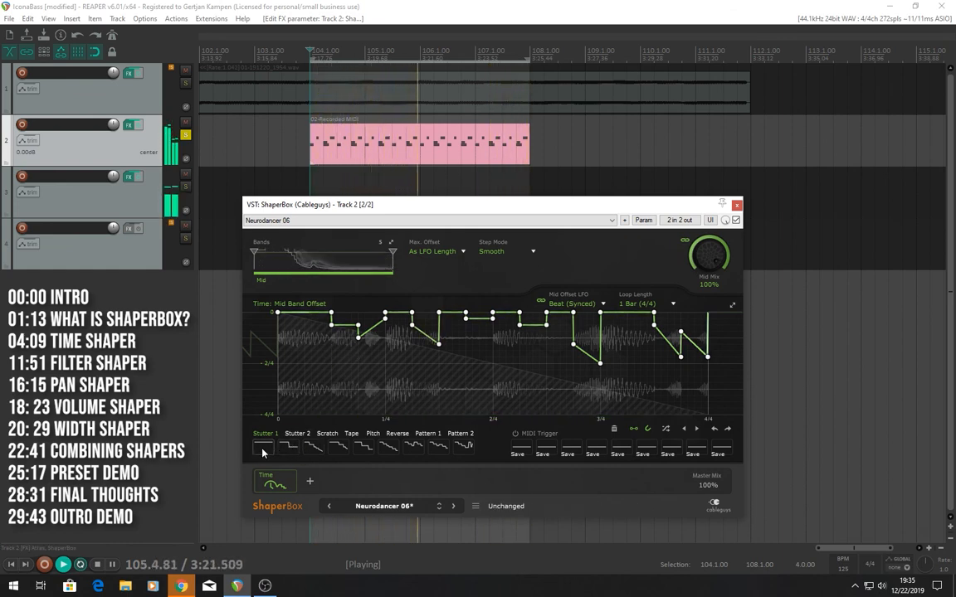
- Apply the Repeat 2 4 8 stutter wave, lower a step before 2/4 and raise alternate steps between 2/4 and 3/4
left_click(313, 446)
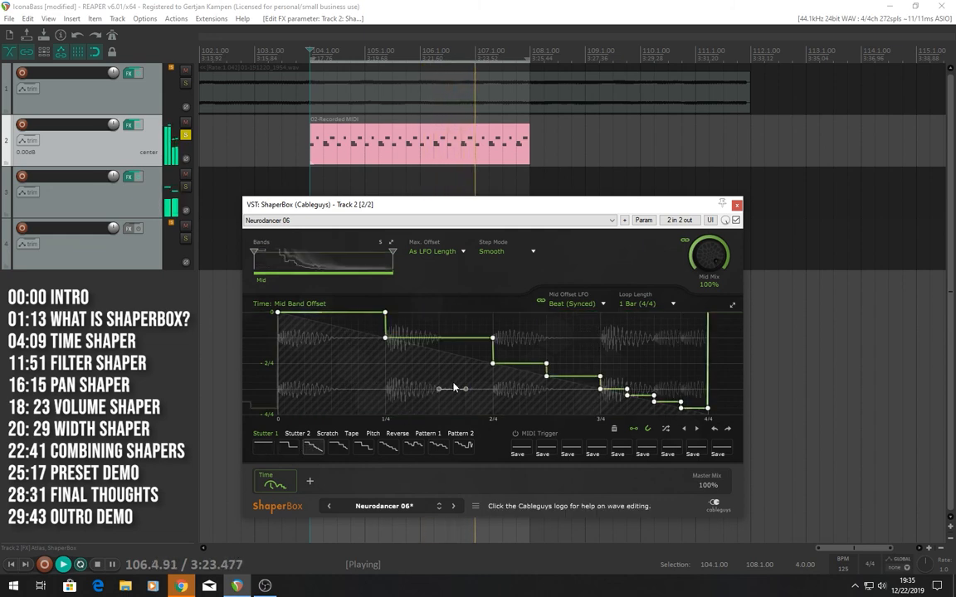
left_click(452, 370)
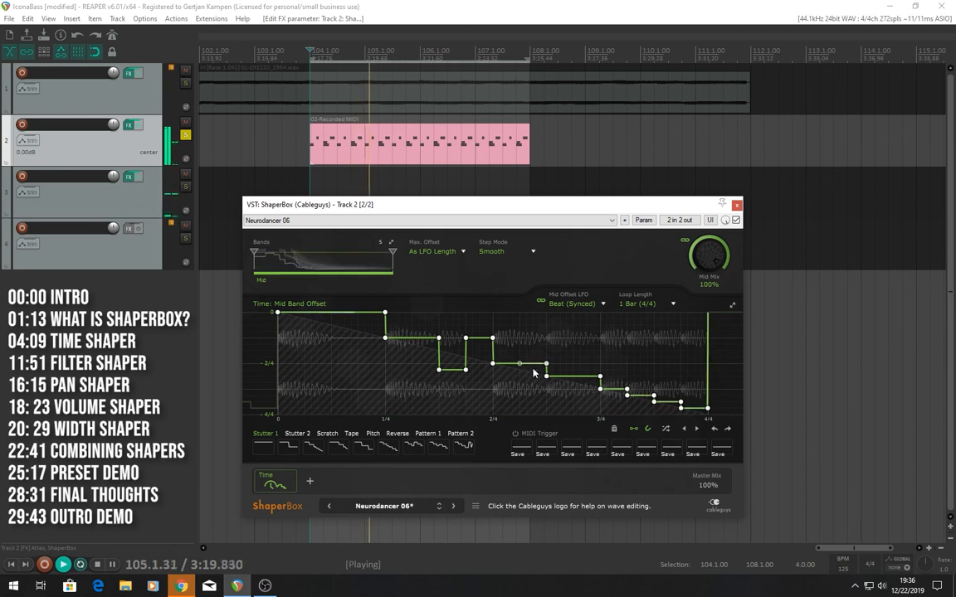
mouse_move(534, 370)
left_mouse_down()
mouse_move(539, 340)
mouse_move(581, 334)
left_mouse_up()
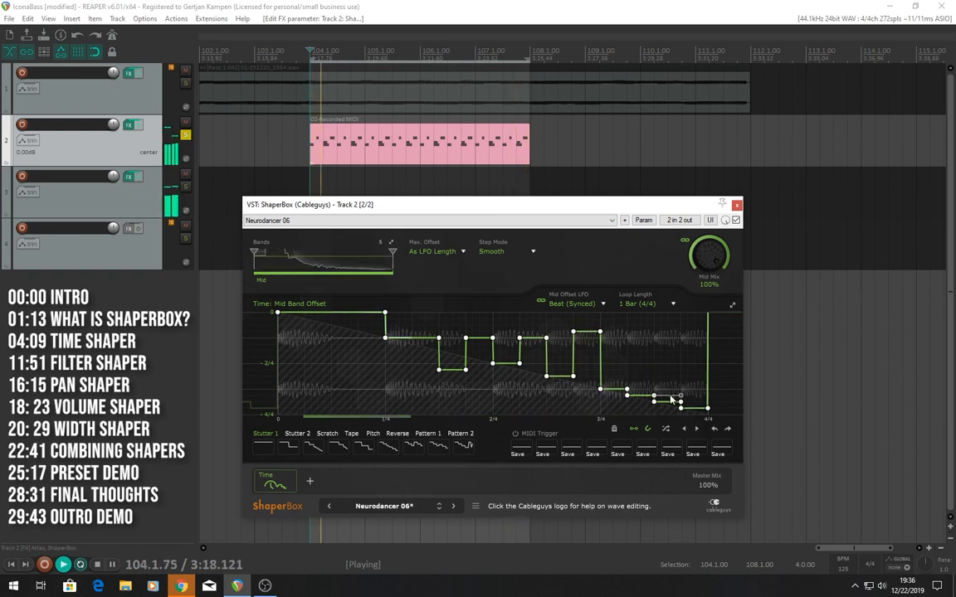
- Raise the wave's steps after 3/4 to zero offset, and redraw a shallow and a deep step before 4/4
left_click_drag(672, 401, 661, 318)
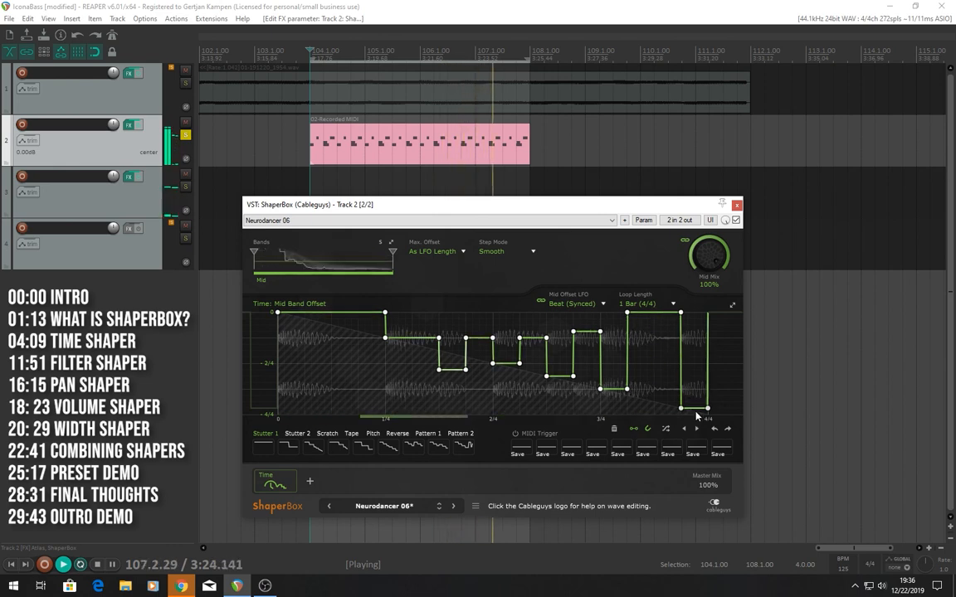
left_click_drag(697, 417, 699, 323)
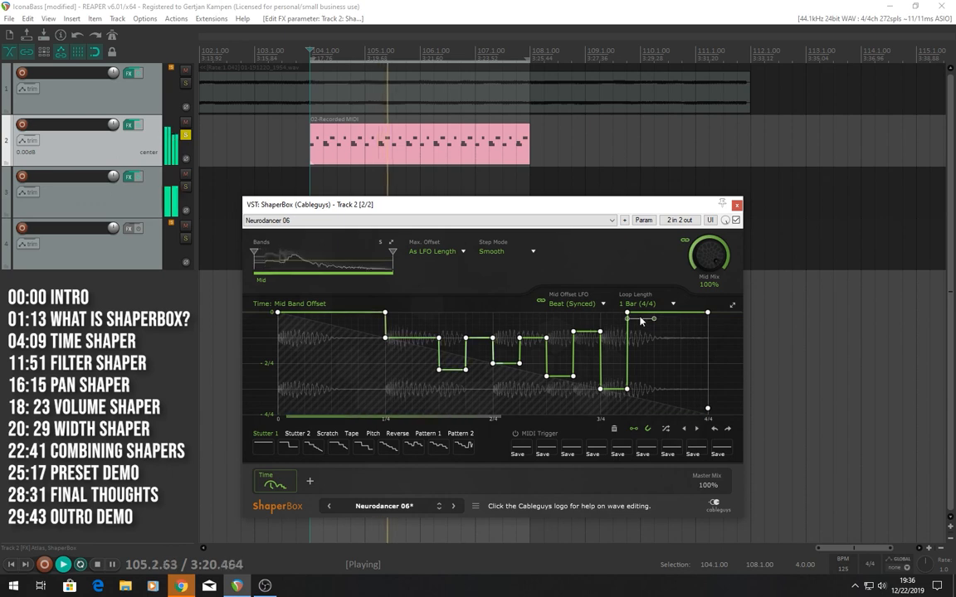
left_click_drag(619, 389, 622, 320)
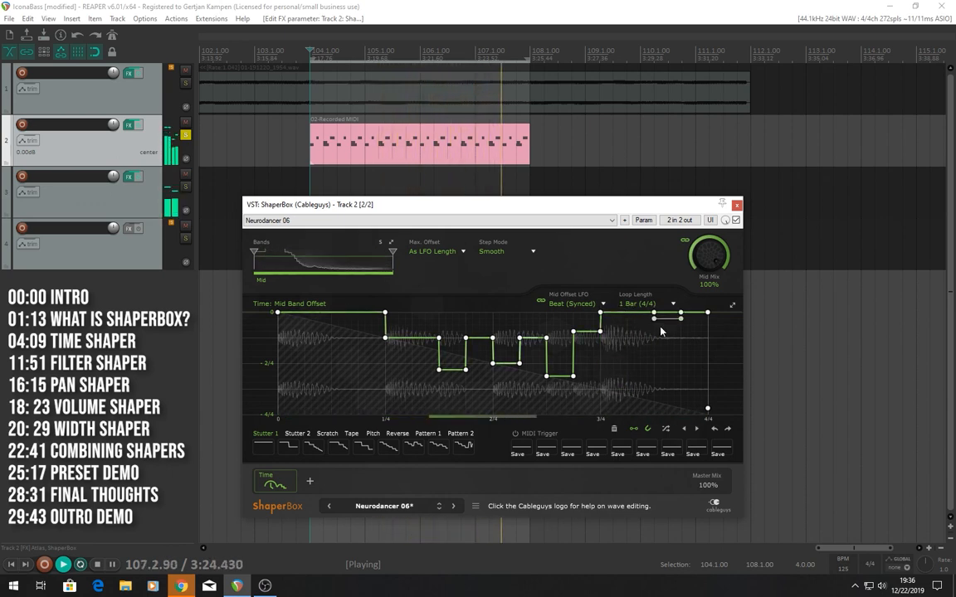
left_click_drag(661, 332, 697, 387)
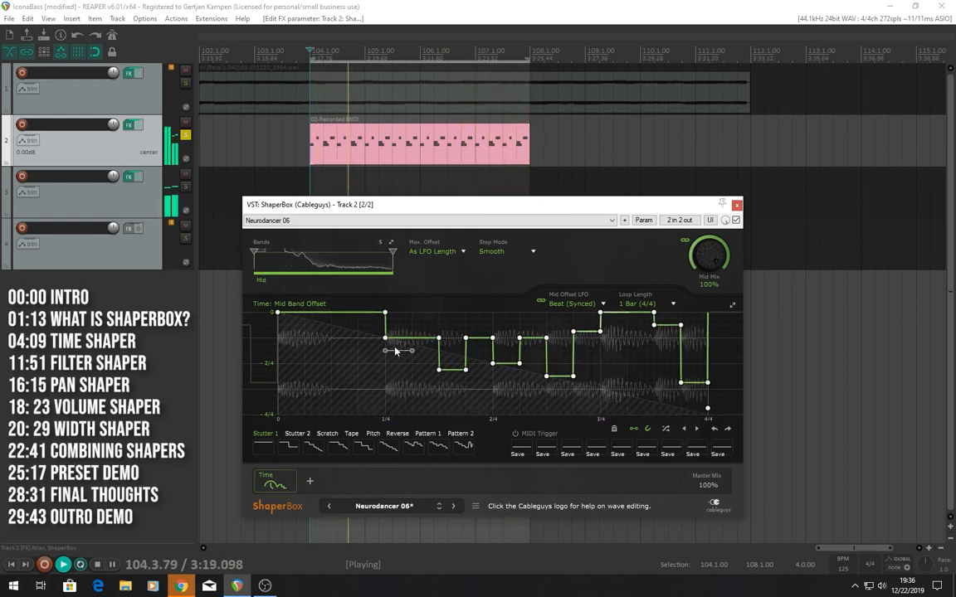
- Add a shallow step before 1/4 and move single points after 1/4, before 3/4 and before 4/4 to form ramps
left_click_drag(353, 319, 353, 332)
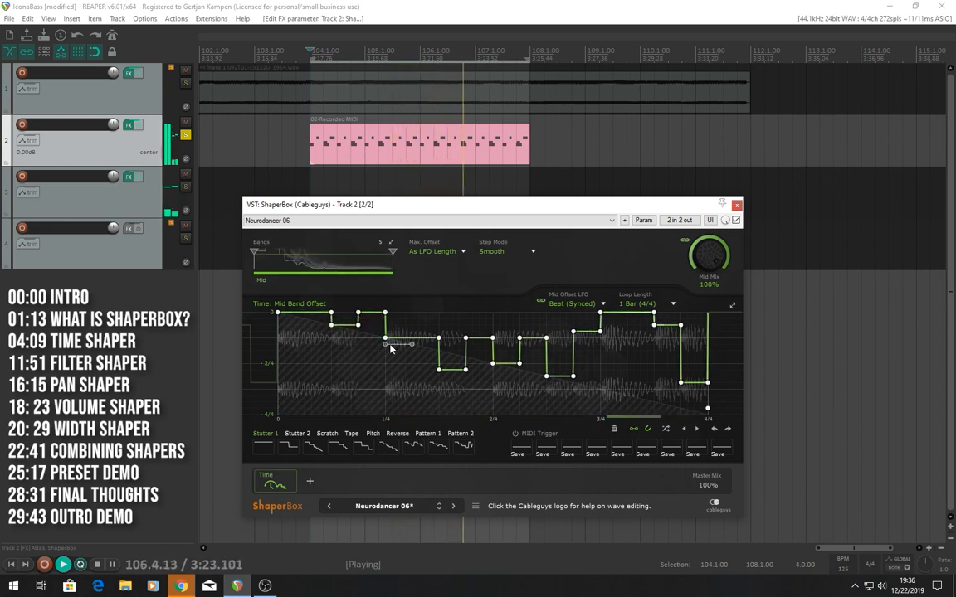
left_click_drag(385, 337, 385, 324)
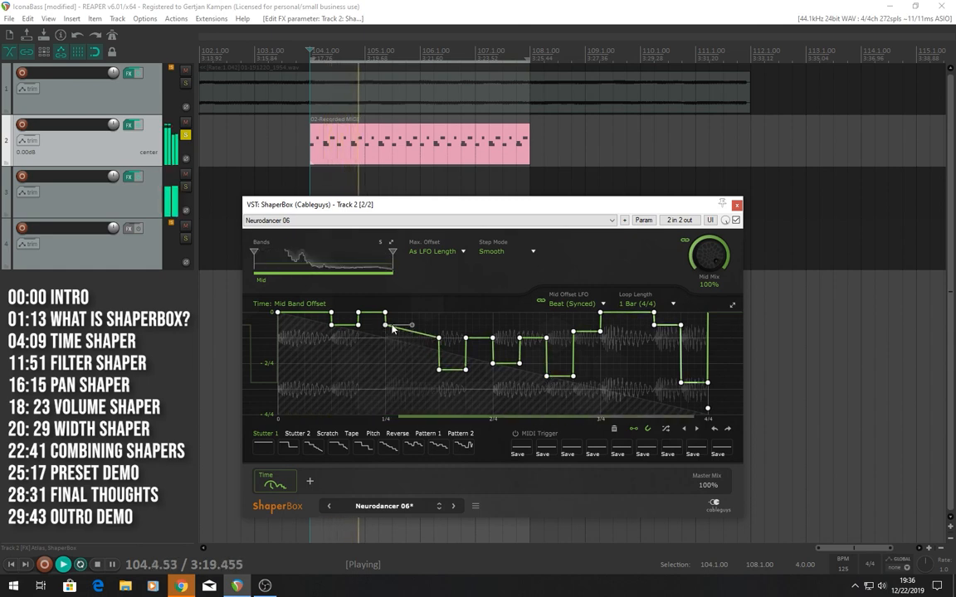
left_click_drag(385, 313, 385, 357)
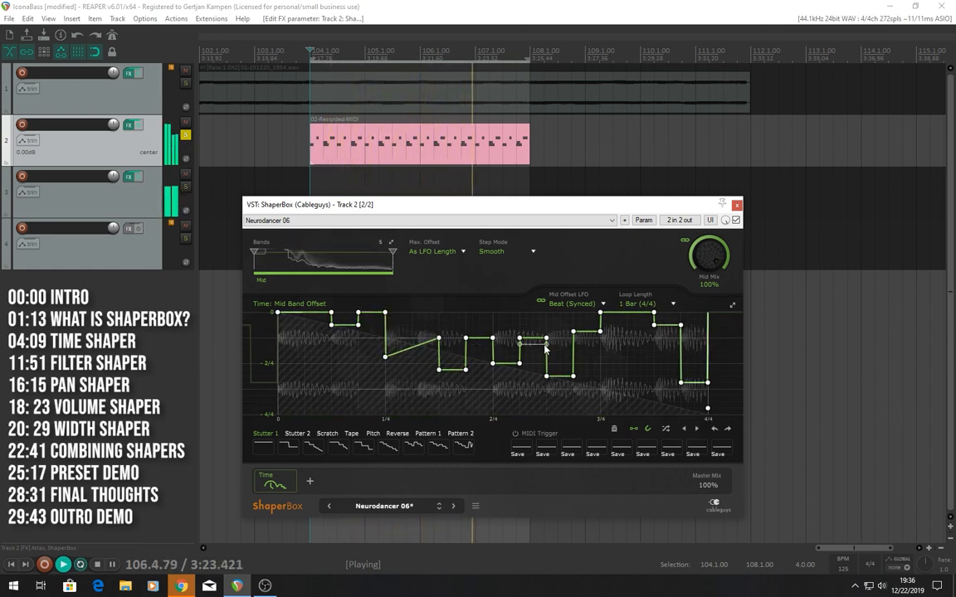
left_click_drag(573, 377, 574, 357)
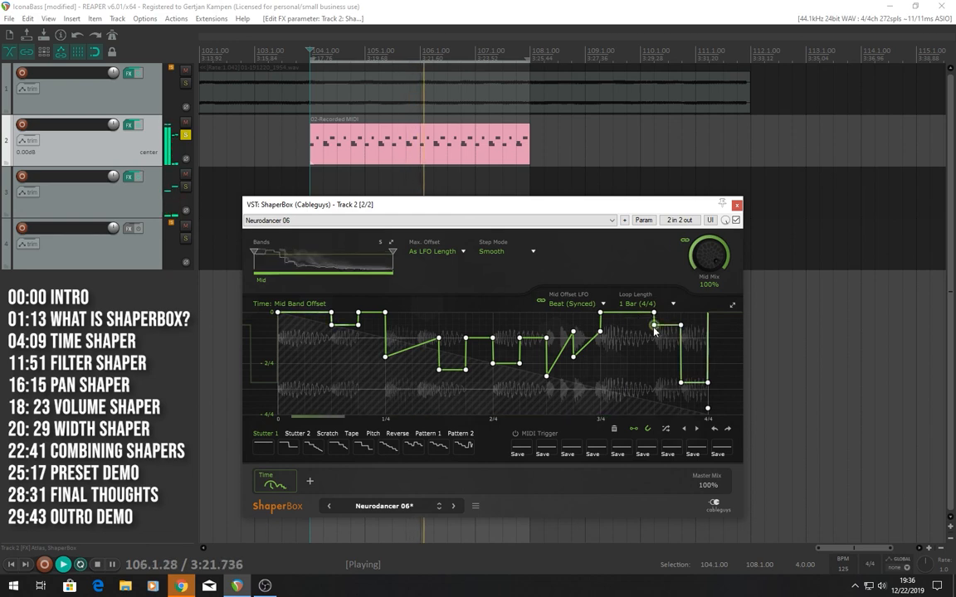
mouse_move(680, 325)
left_mouse_down()
mouse_move(674, 341)
mouse_move(682, 338)
left_mouse_up()
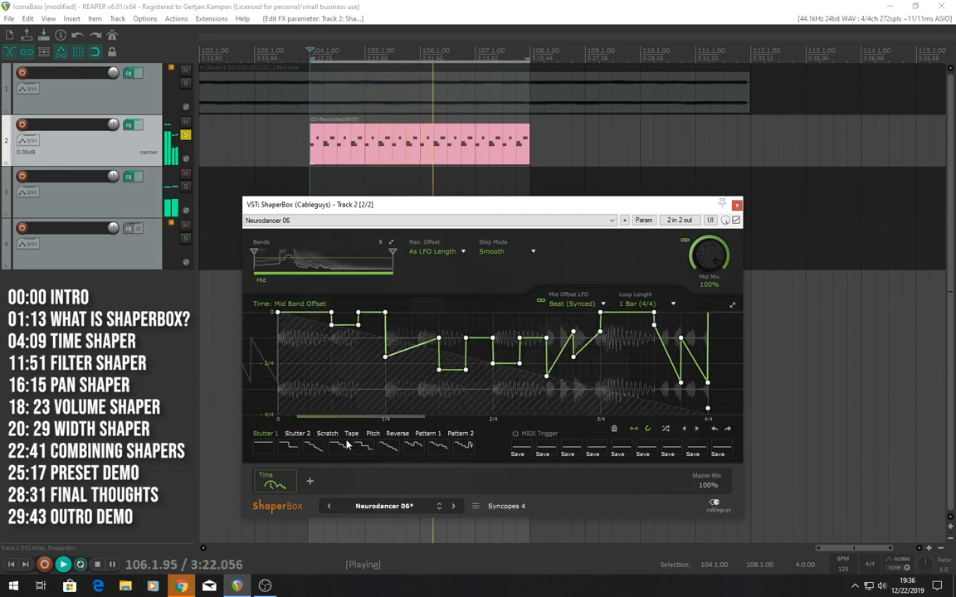
- Audition the Stutter 1 waves during playback, including Repeat 2 4 8, Syncopes 4, Syncopes 8 double and Syncopes 8 fill
left_click(313, 449)
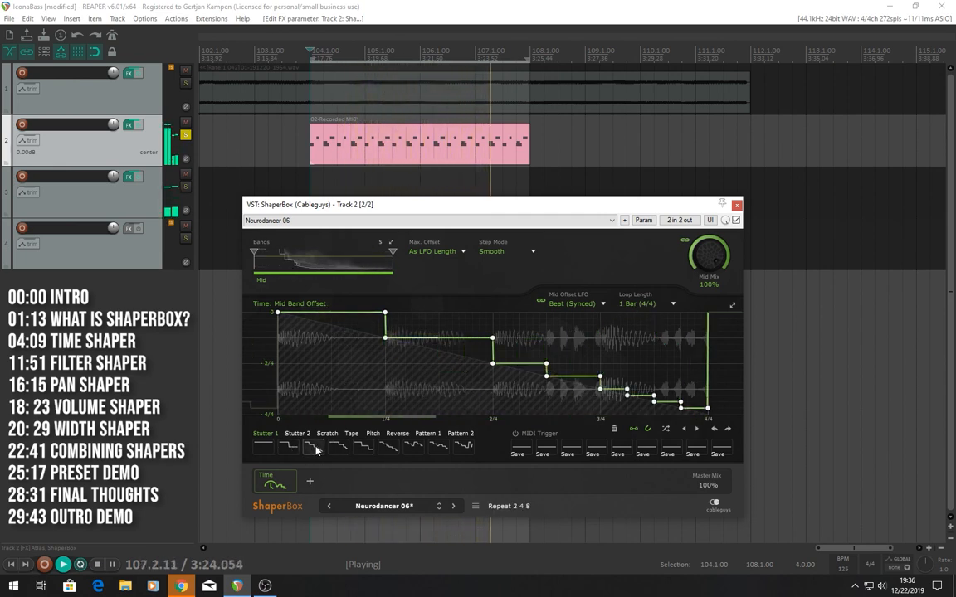
left_click(383, 448)
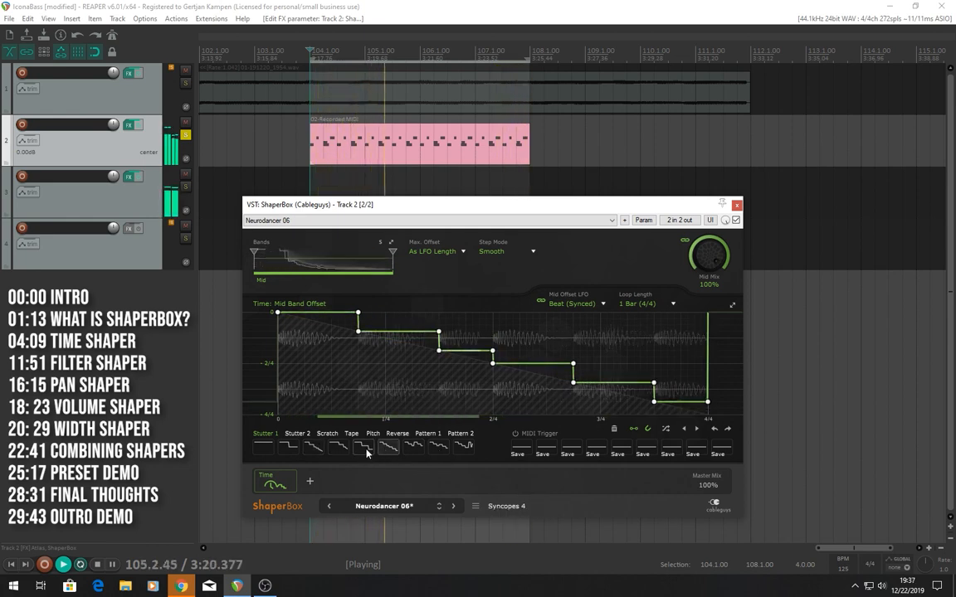
left_click(412, 449)
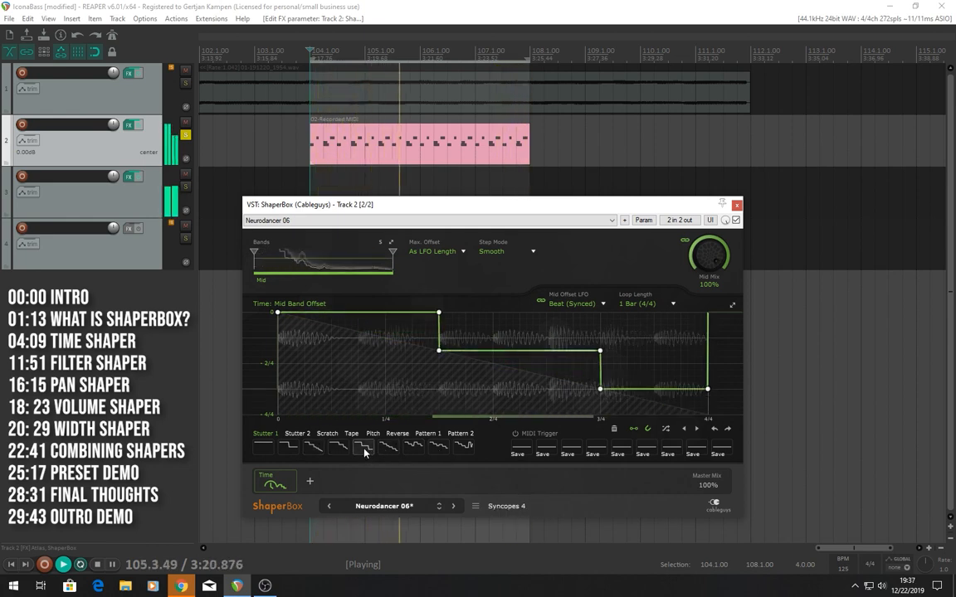
left_click(414, 450)
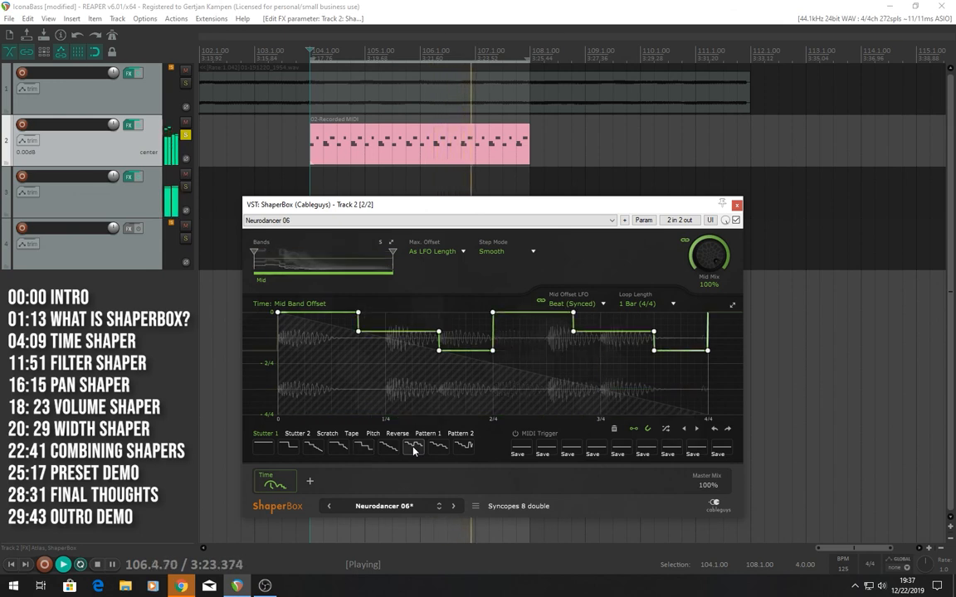
left_click(455, 451)
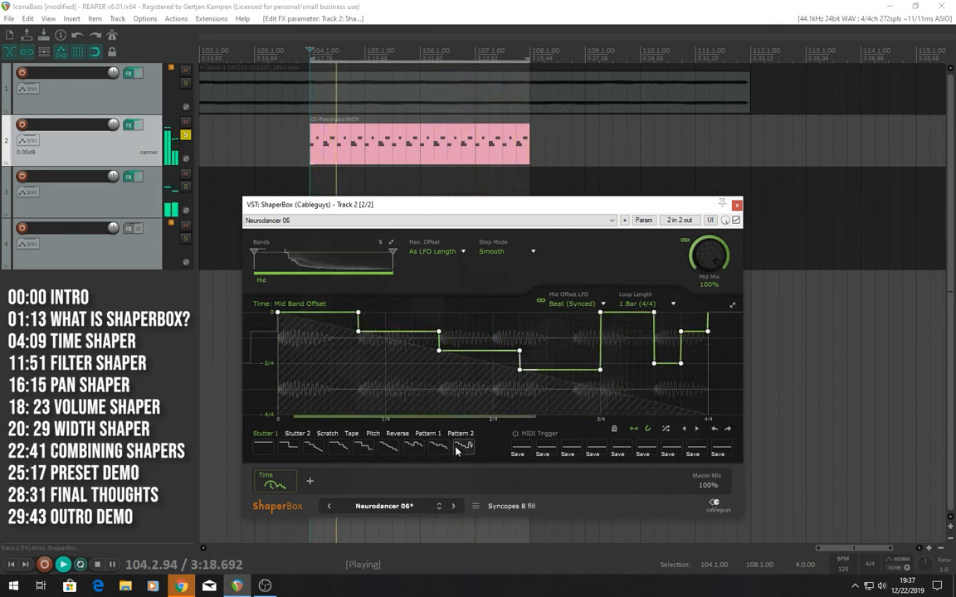
- Apply the eighth Pattern 1 wave and add a shallow step shortly after 2/4
left_click(427, 433)
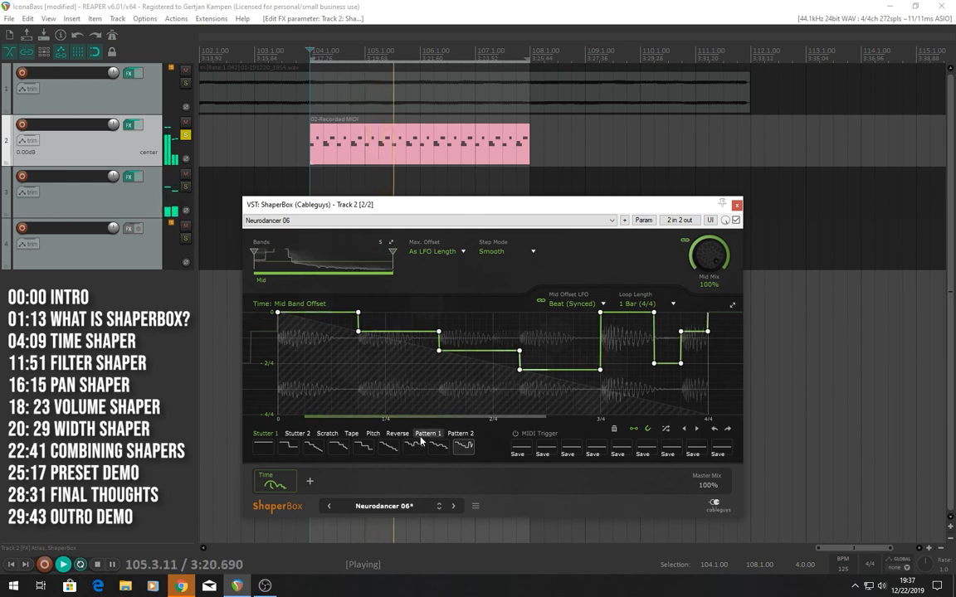
left_click(437, 449)
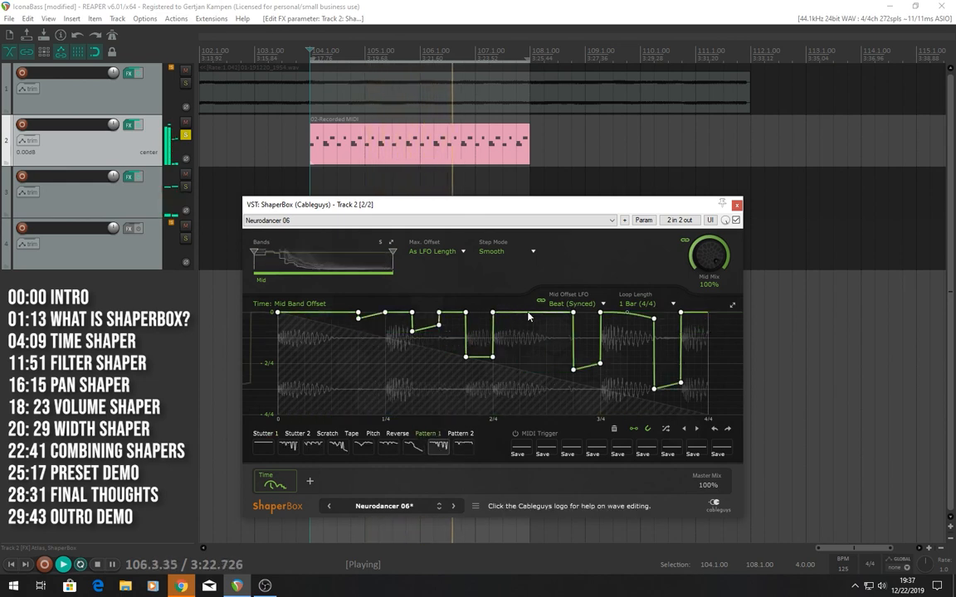
left_click(533, 333, "alt")
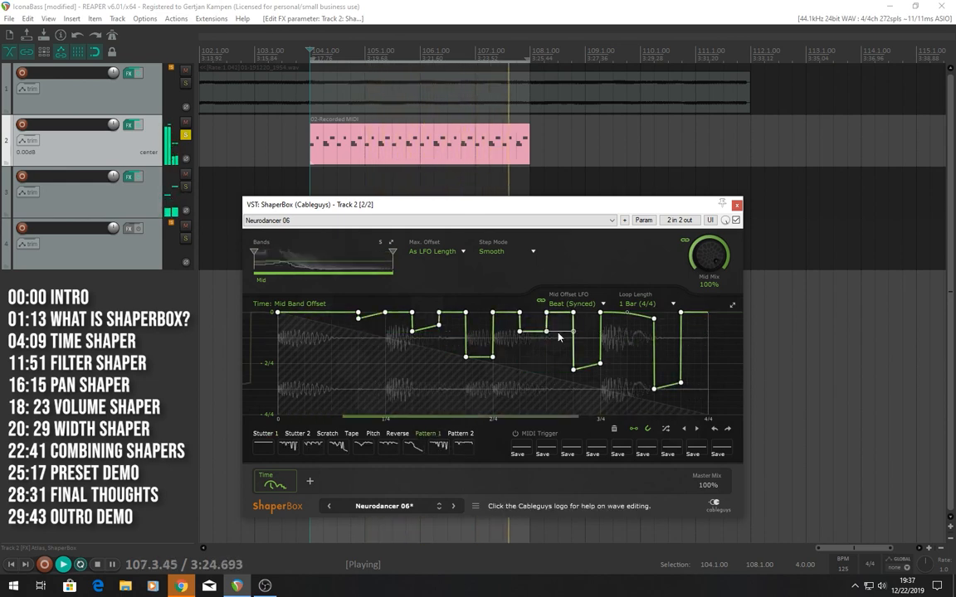
- Turn off step draw mode and bend the wave into curved dips before 1/4, between 1/4 and 2/4, and shortly after 2/4
right_click(545, 338)
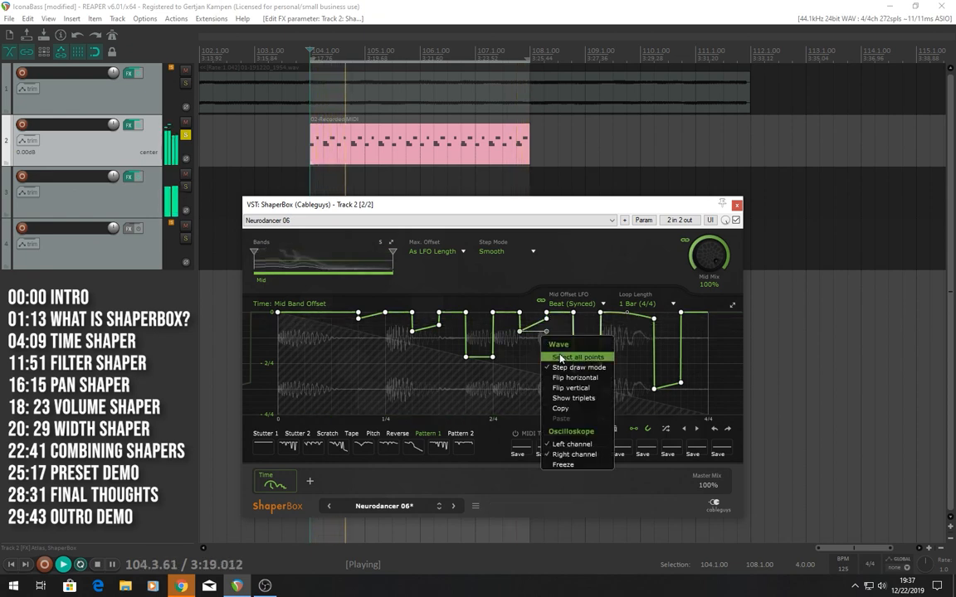
left_click(578, 366)
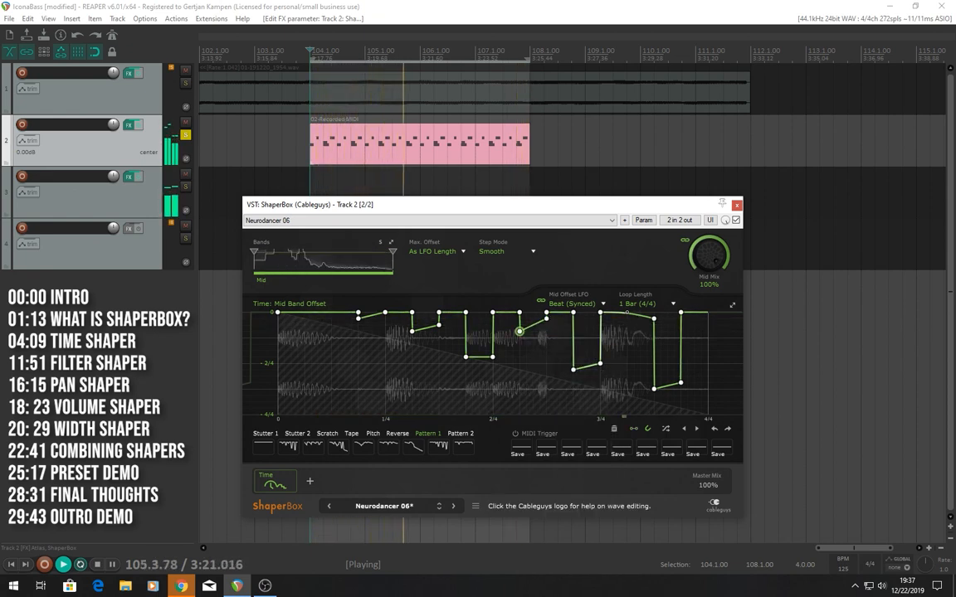
left_click_drag(519, 331, 534, 360)
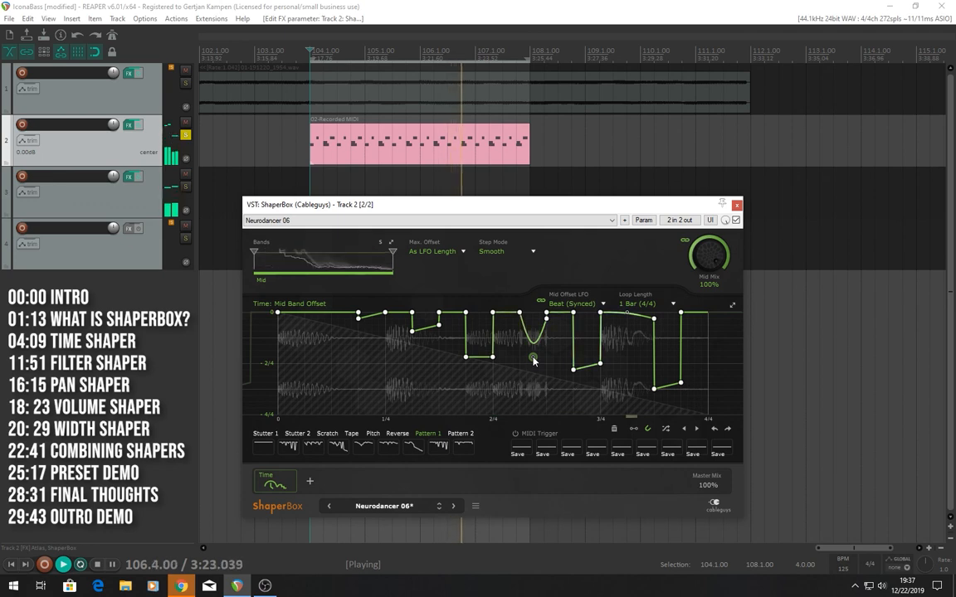
left_click_drag(416, 320, 432, 360)
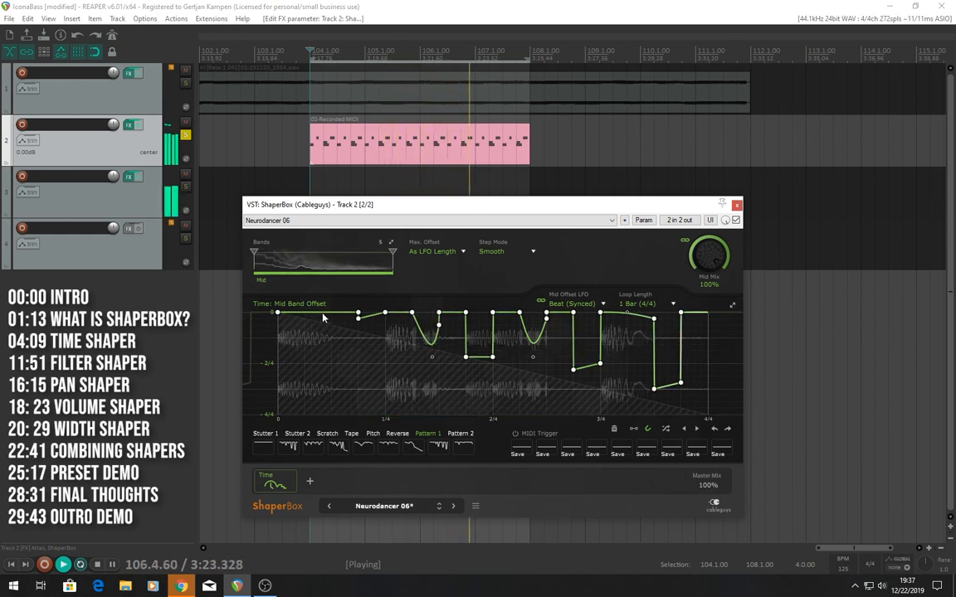
left_click_drag(317, 314, 318, 340)
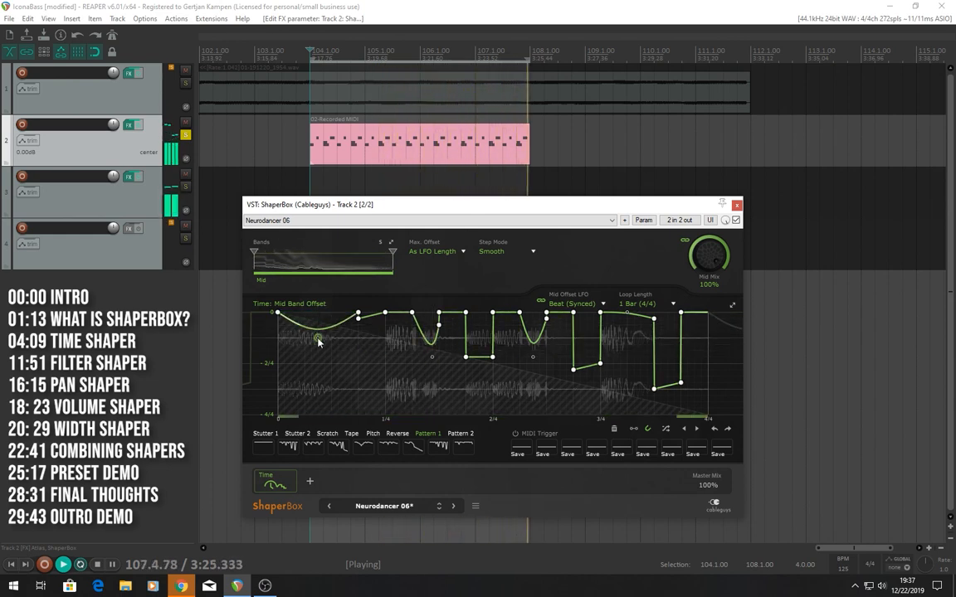
- Apply the Tape-stop 2 wave, audition it briefly and stop playback
left_click(352, 433)
left_click(322, 449)
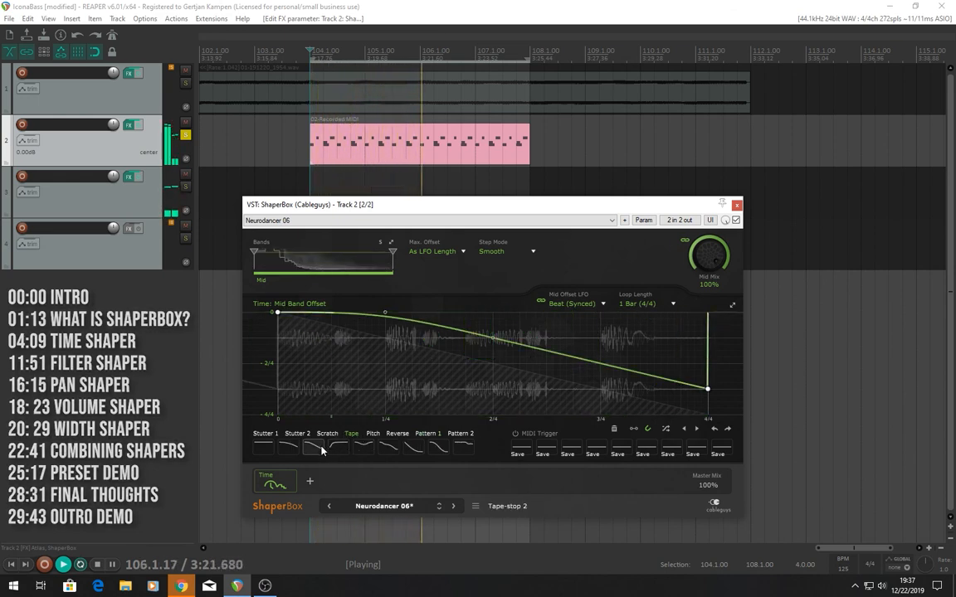
key("space")
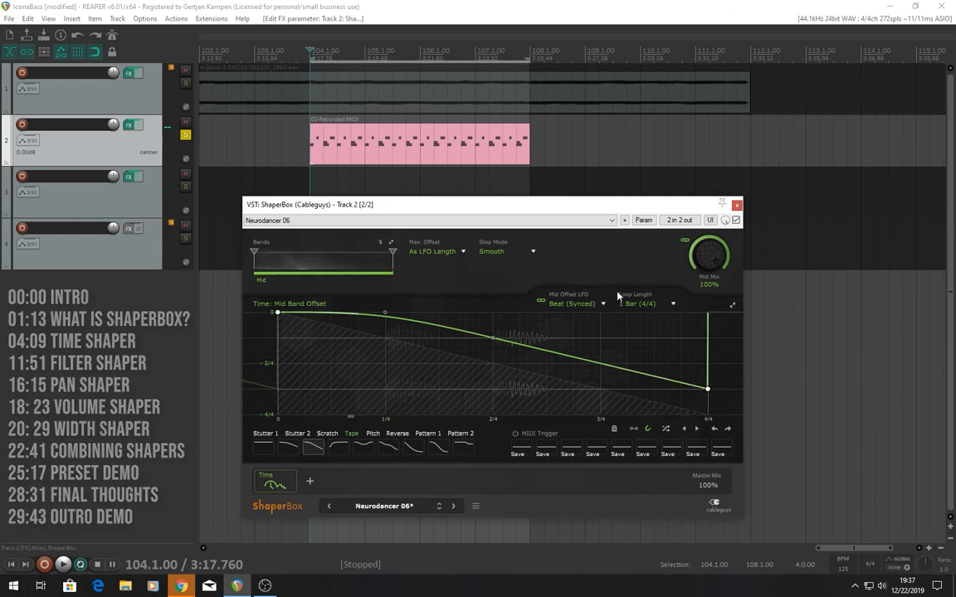